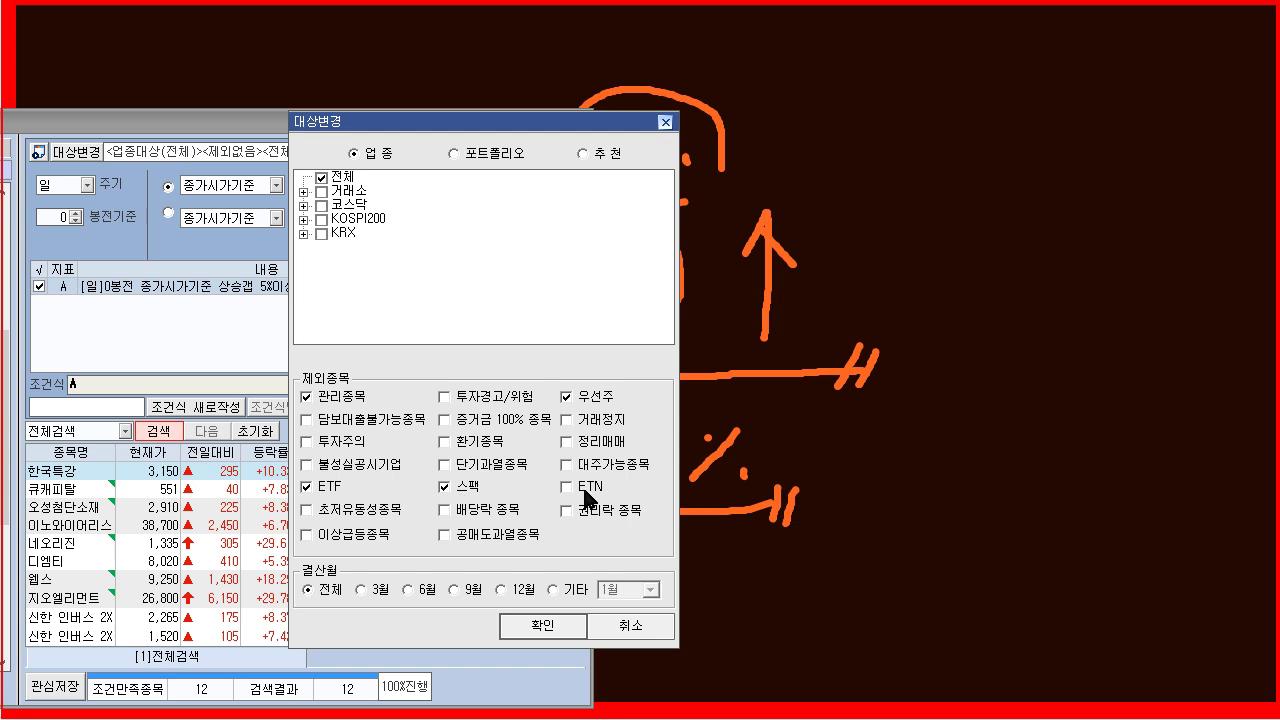
- Apply the search-target exclusions for 관리종목, 우선주, ETF, 스팩 and ETN, and try to save the condition formula
left_click(538, 628)
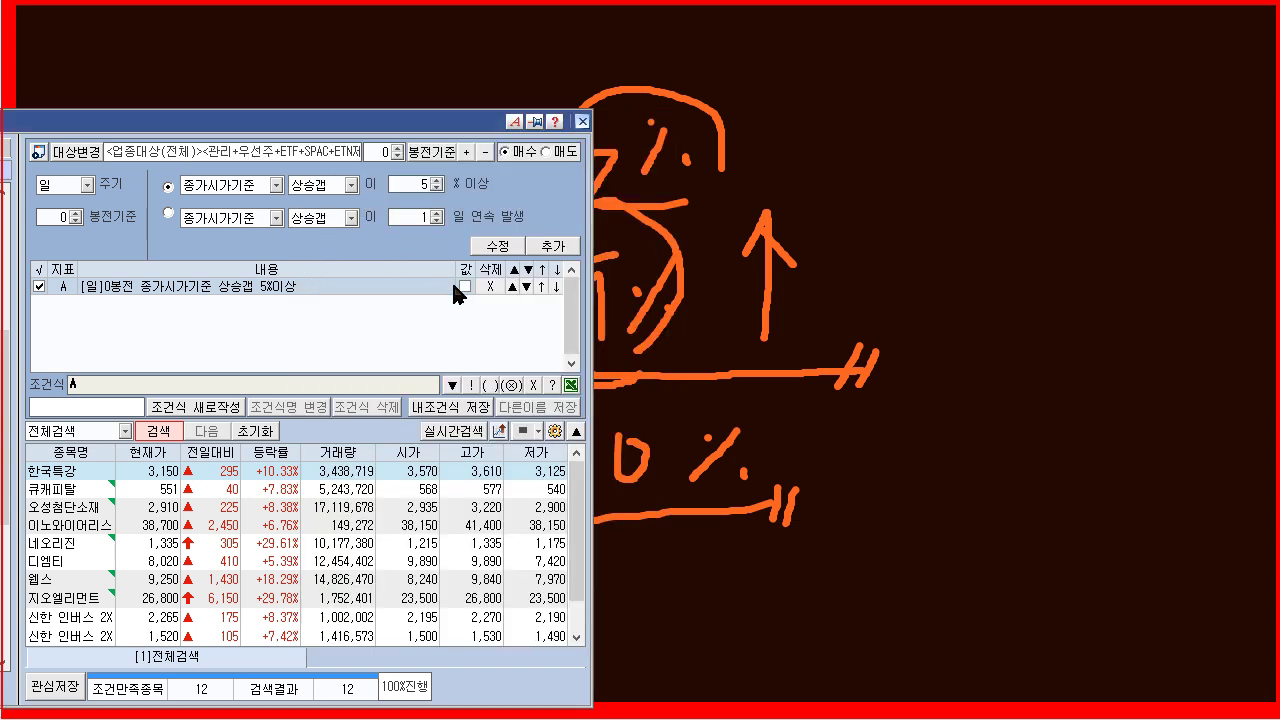
left_click_drag(282, 123, 316, 98)
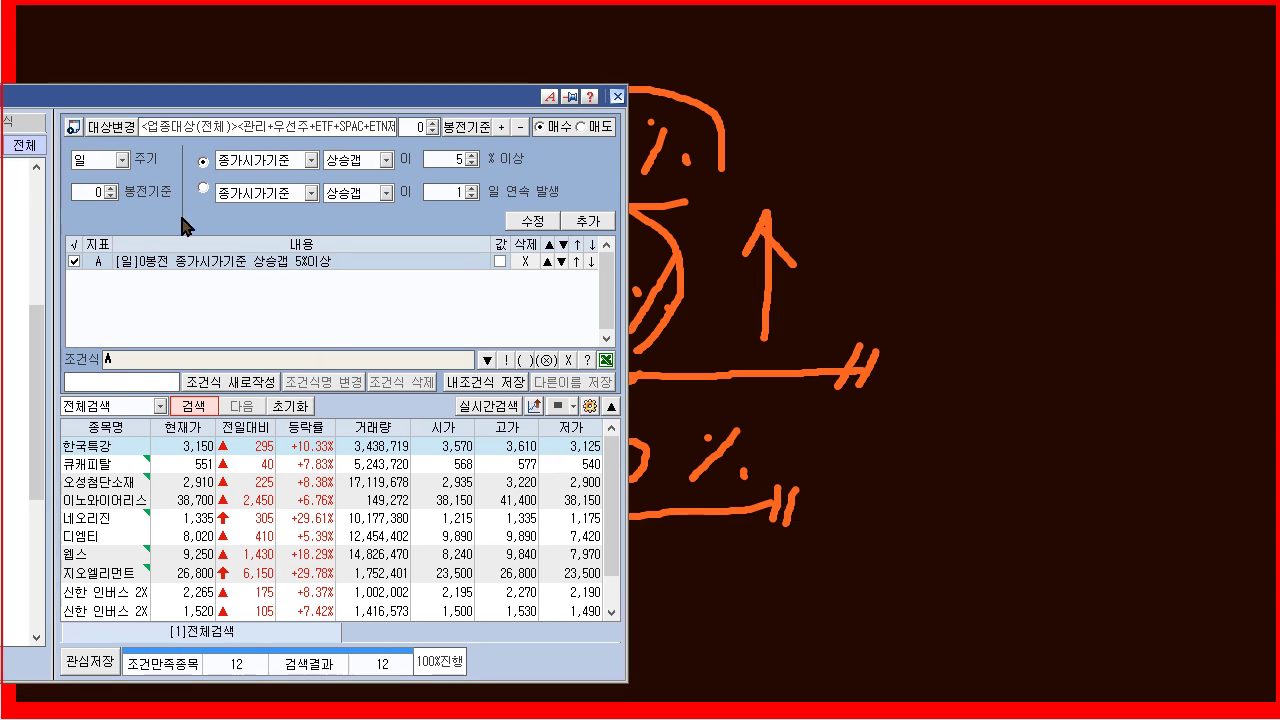
left_click(493, 384)
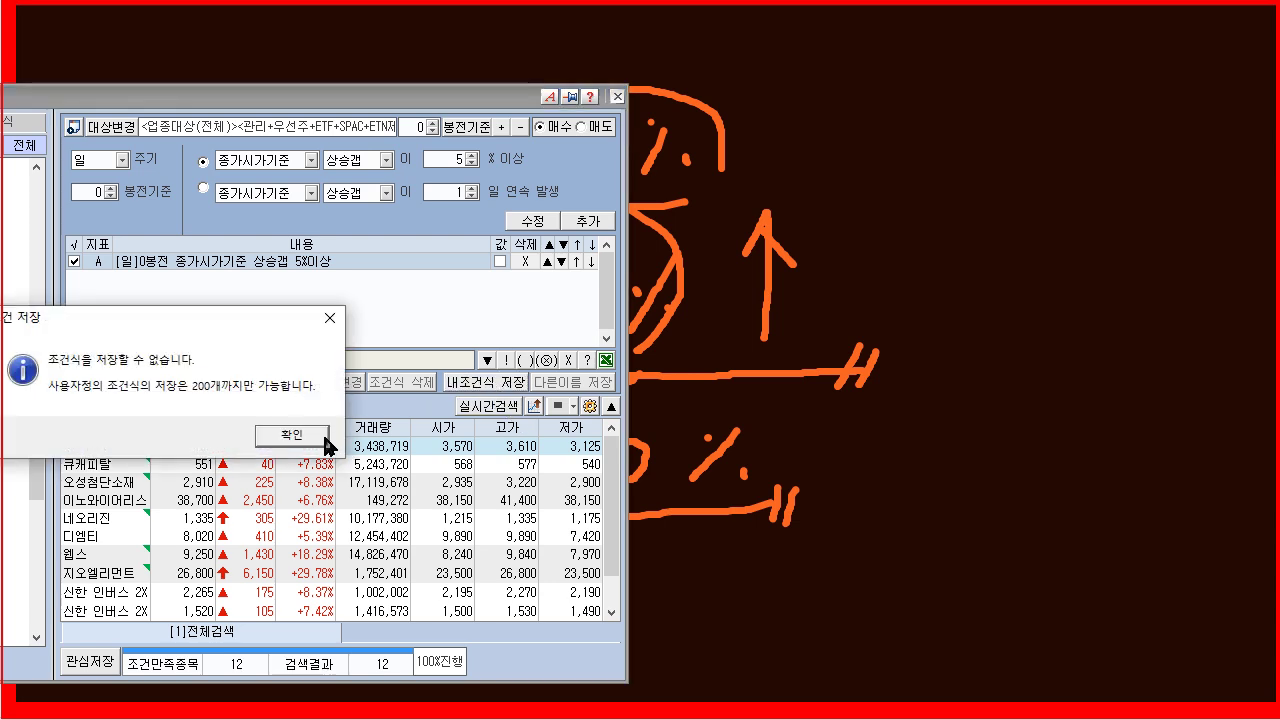
left_click(325, 442)
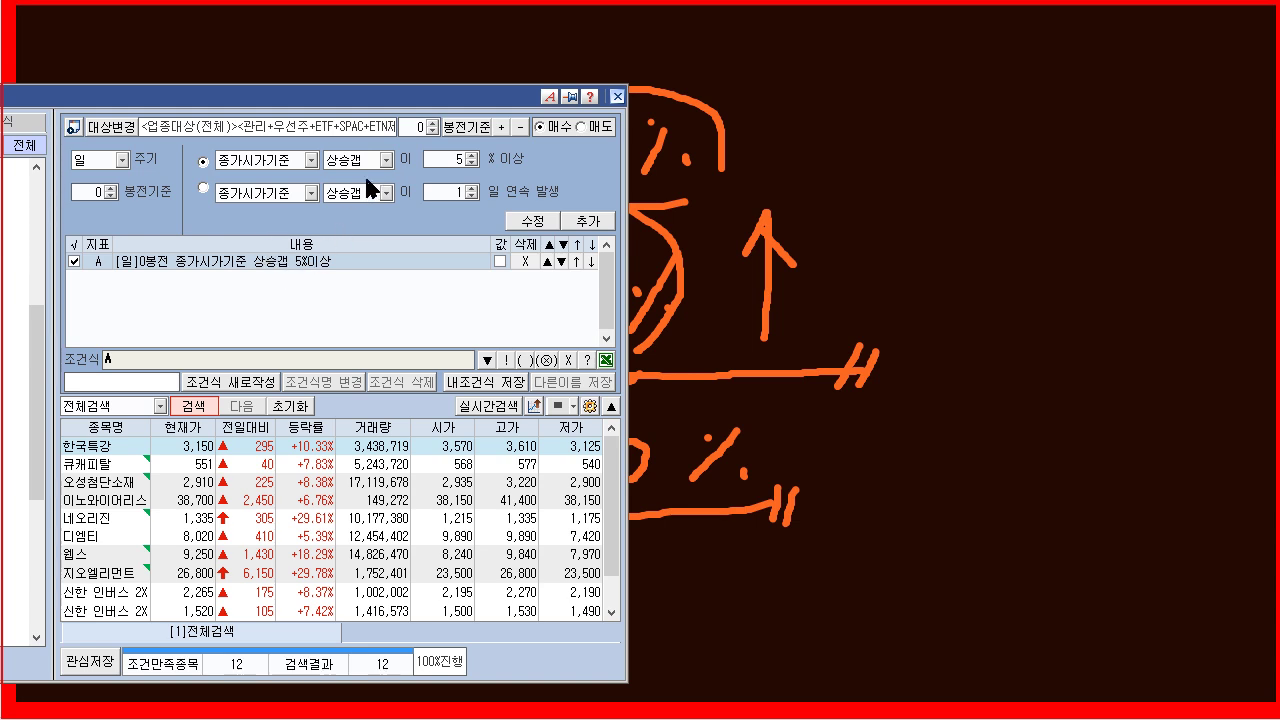
- Examine the minute charts of the stocks in the 상승갭 search results, going down the list from 이노와이어리스
left_click(204, 186)
left_click(205, 161)
left_click(231, 500)
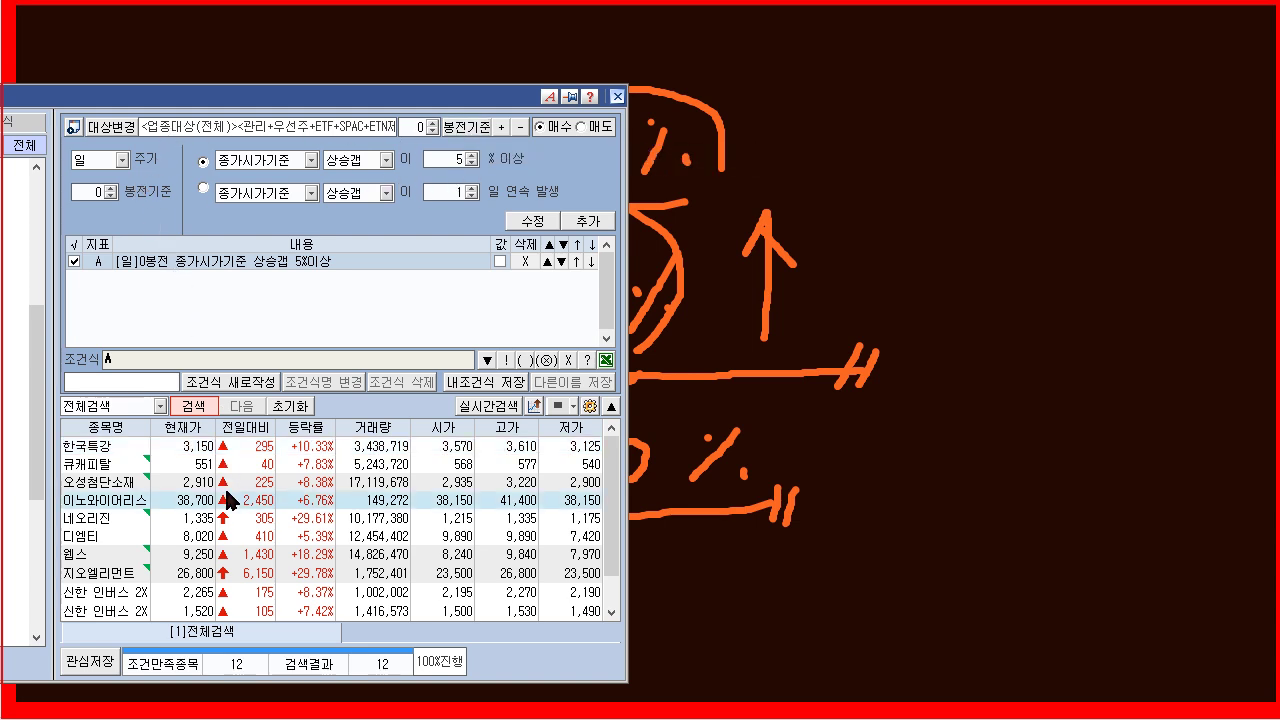
left_click_drag(377, 99, 343, 97)
left_click(667, 507)
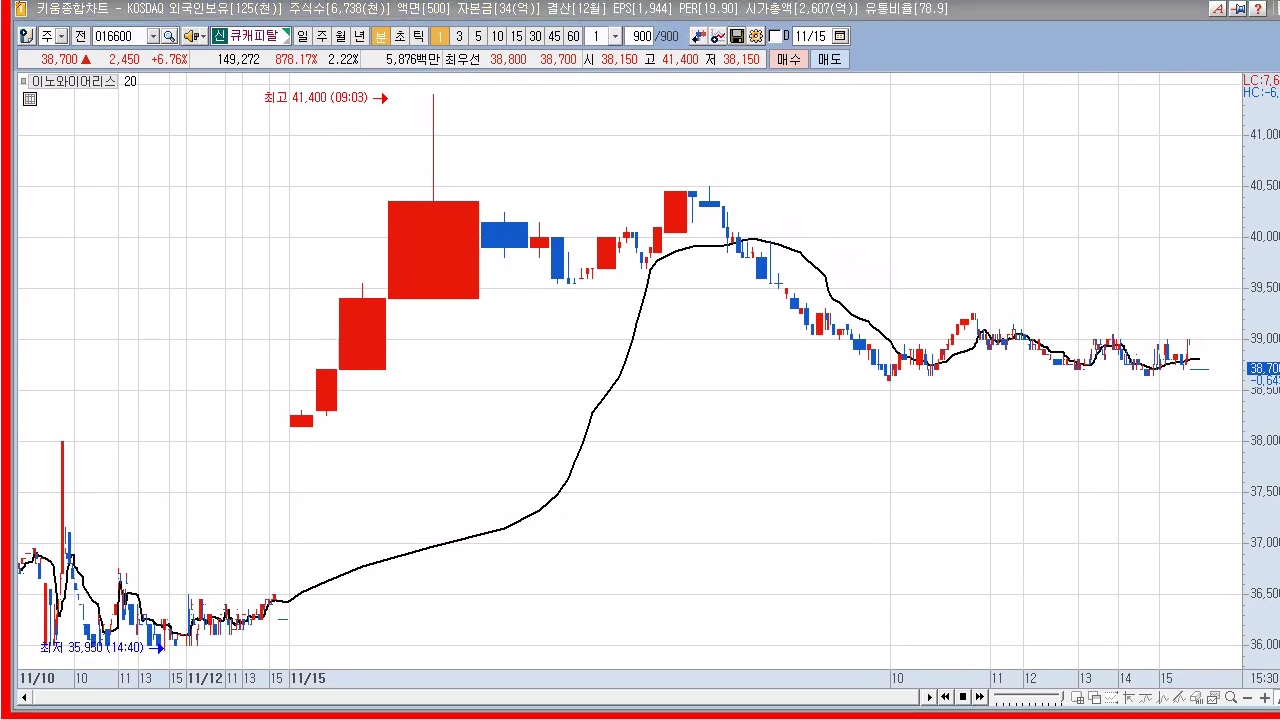
key("Down")
key("Down")
key("Down")
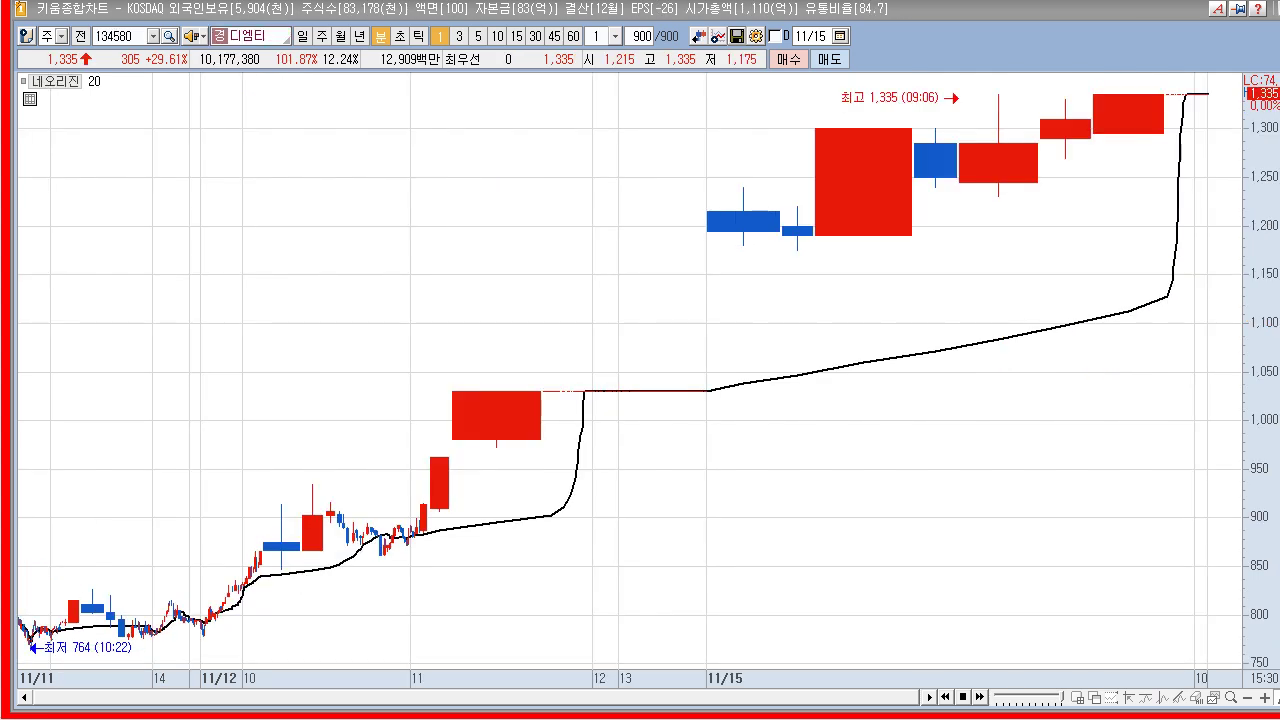
key("Down")
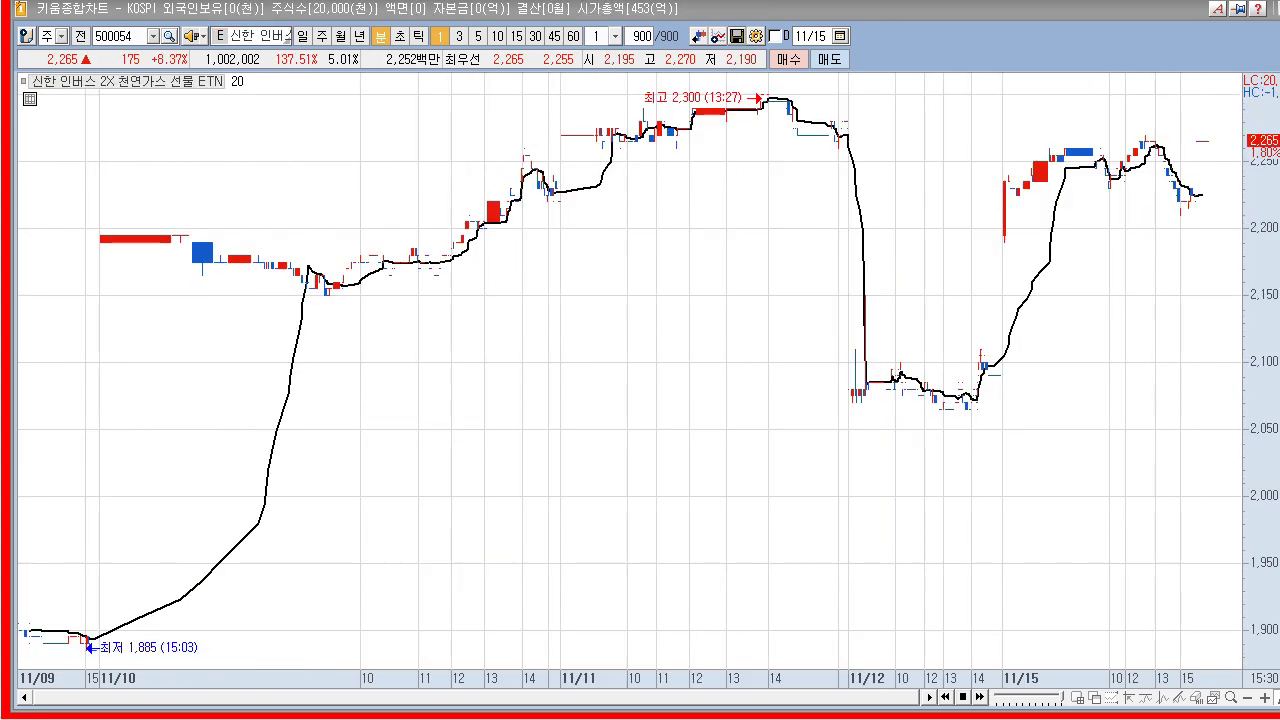
key("Down")
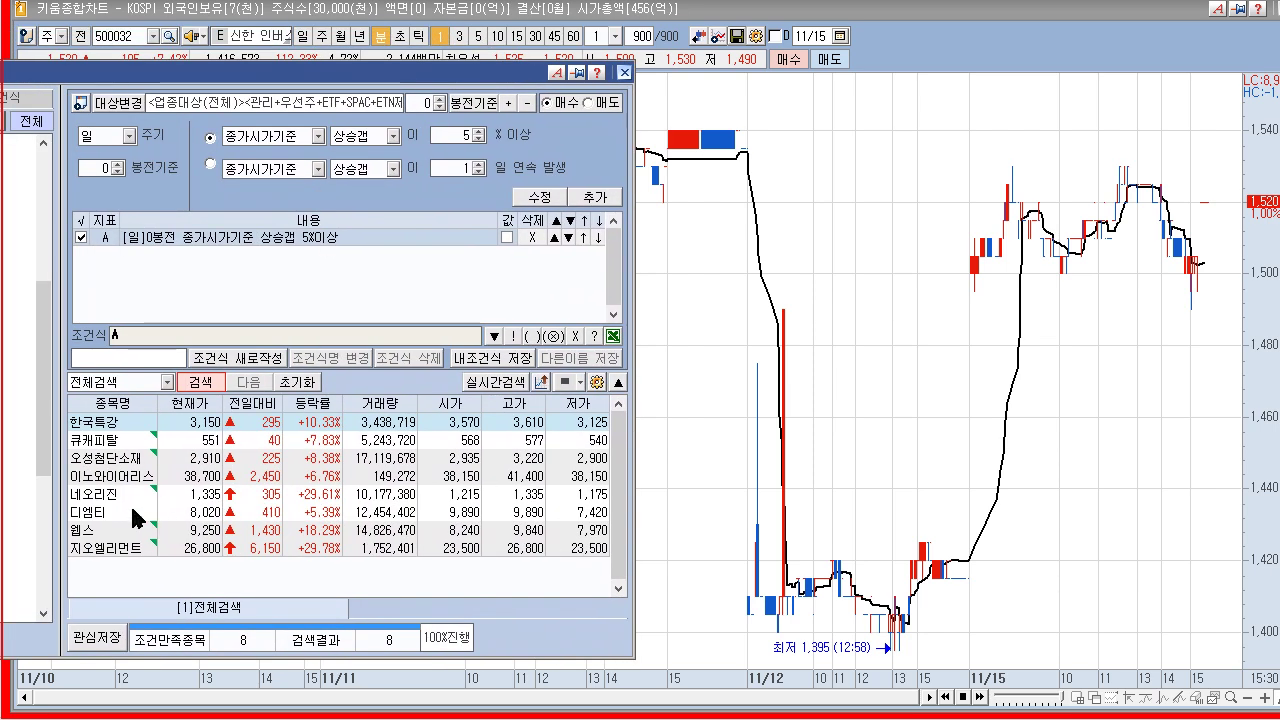
- Examine the minute charts of 디엠티, 지오엘리먼트, 이노와이어리스, 오성첨단소재 and 큐캐피탈 from the filtered results
left_click(137, 512)
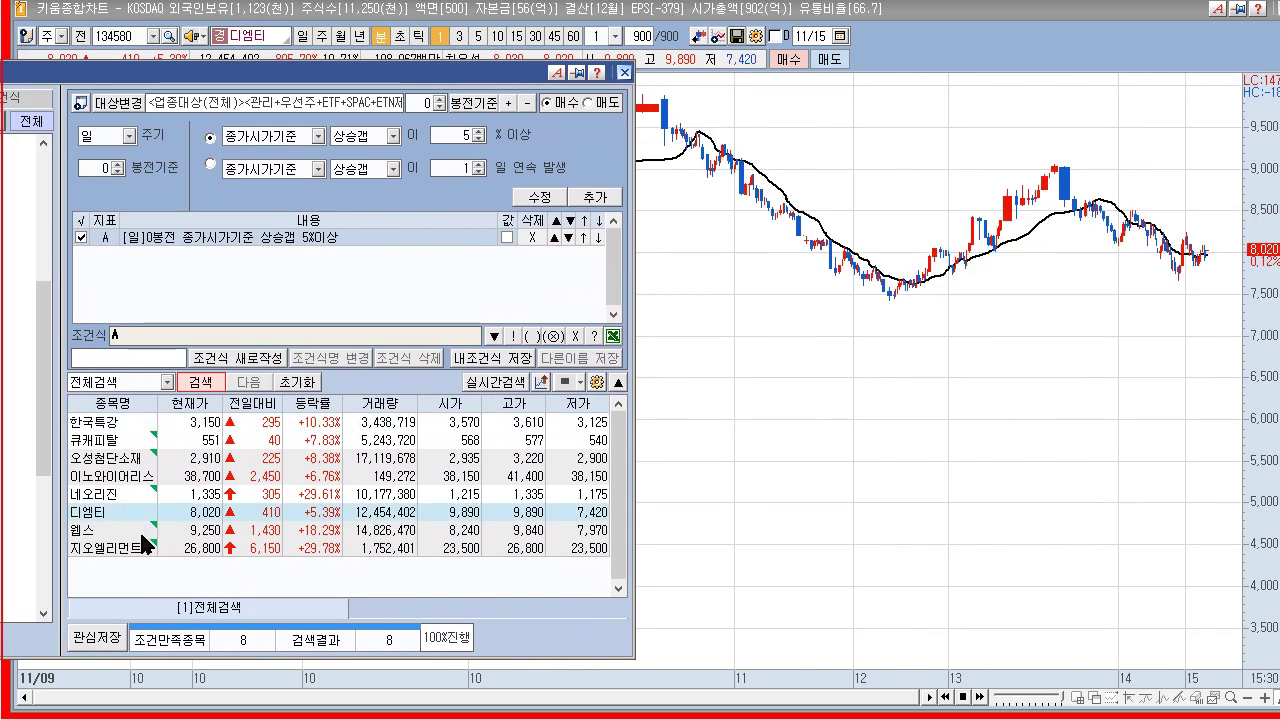
left_click(144, 545)
left_click(158, 480)
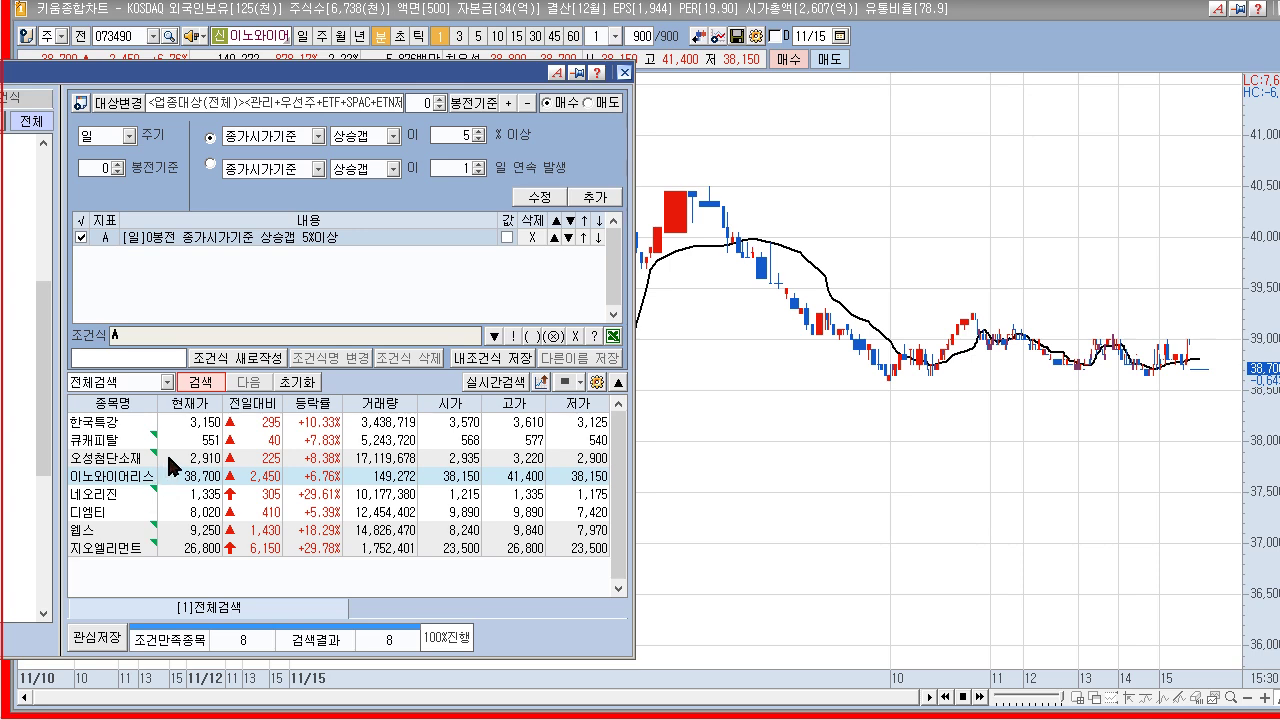
left_click(172, 458)
left_click(188, 441)
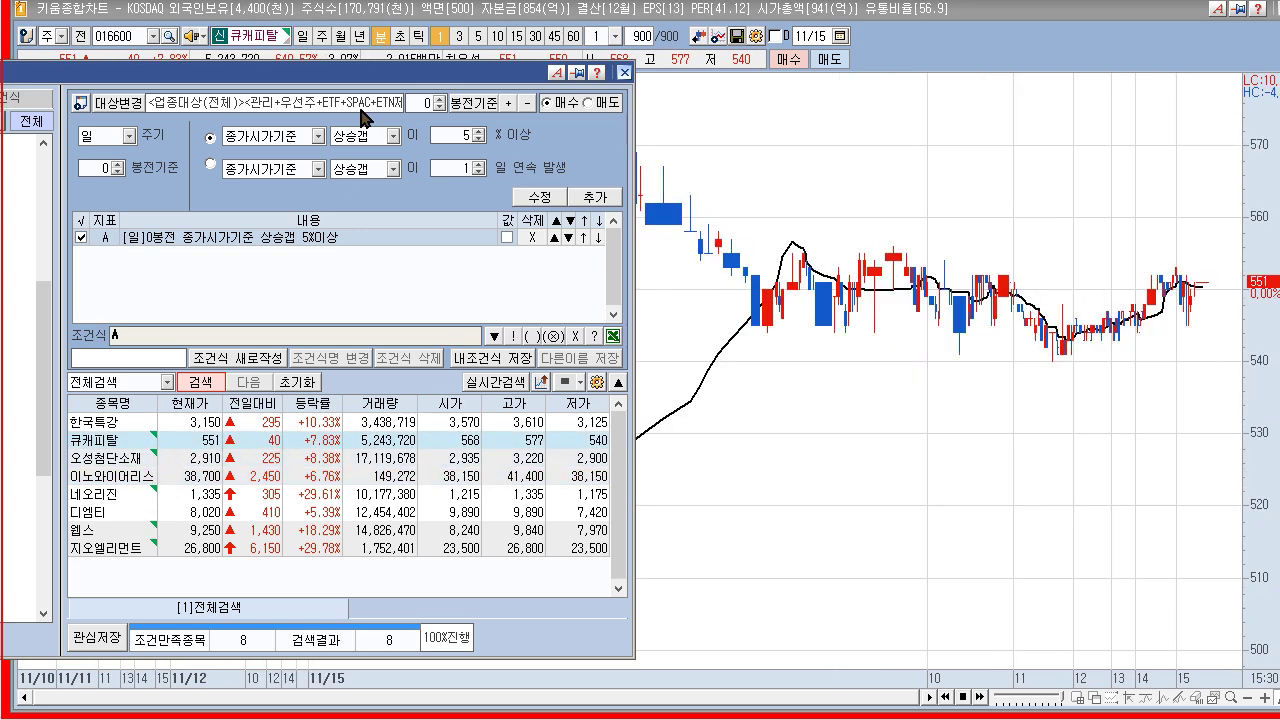
left_click_drag(378, 82, 390, 108)
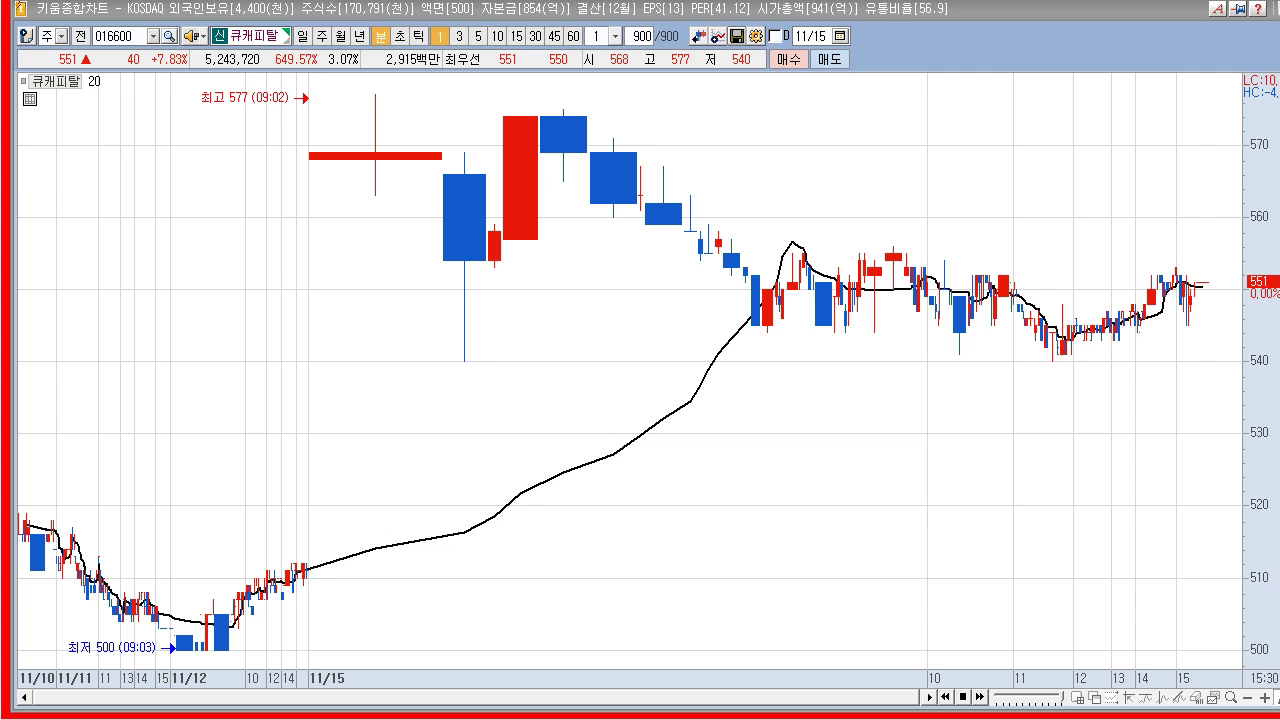
left_click_drag(390, 108, 402, 56)
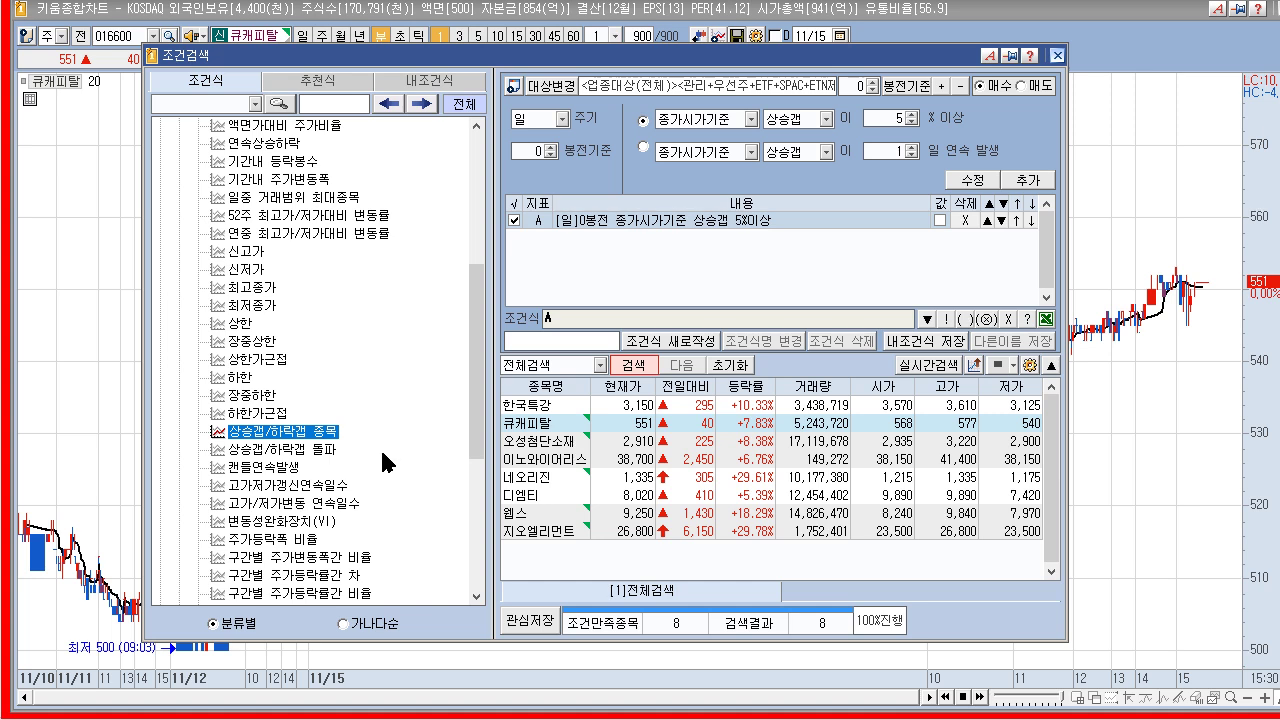
- Add a daily 상승갭/하락갭 종목 condition for a 하락갭 of -5% or more based on 종가시가기준
left_click(264, 434)
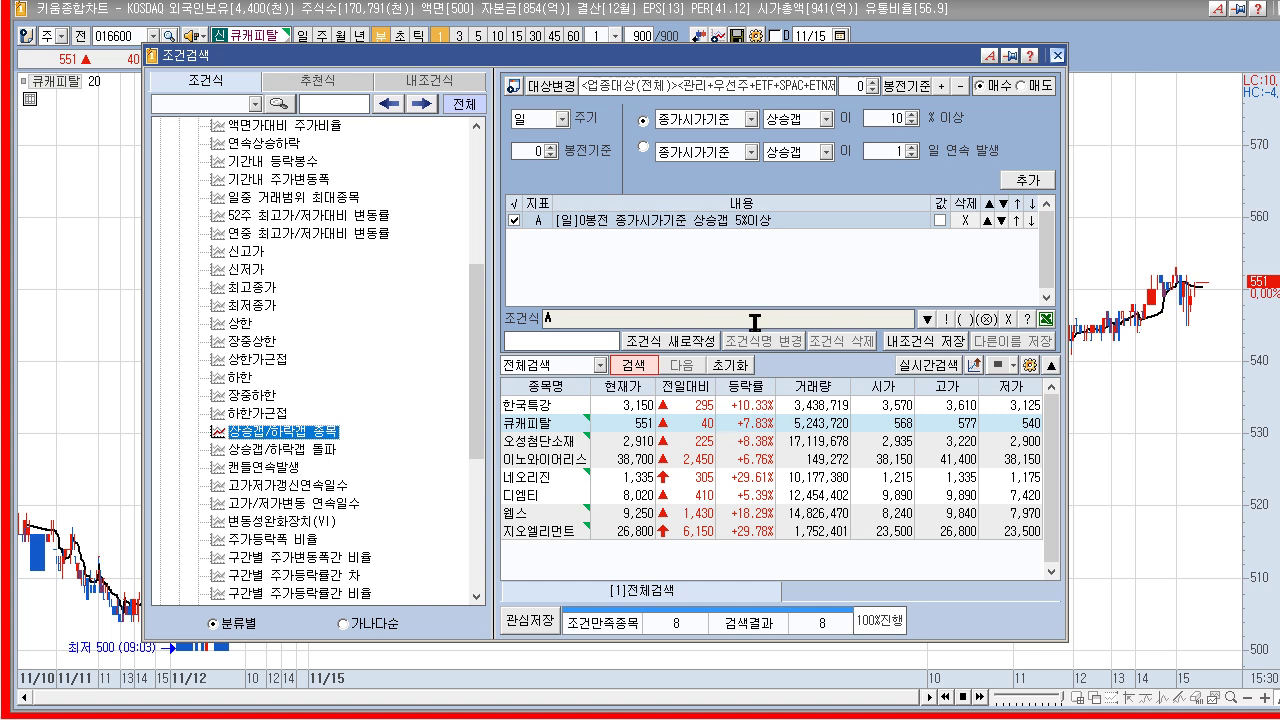
left_click(824, 119)
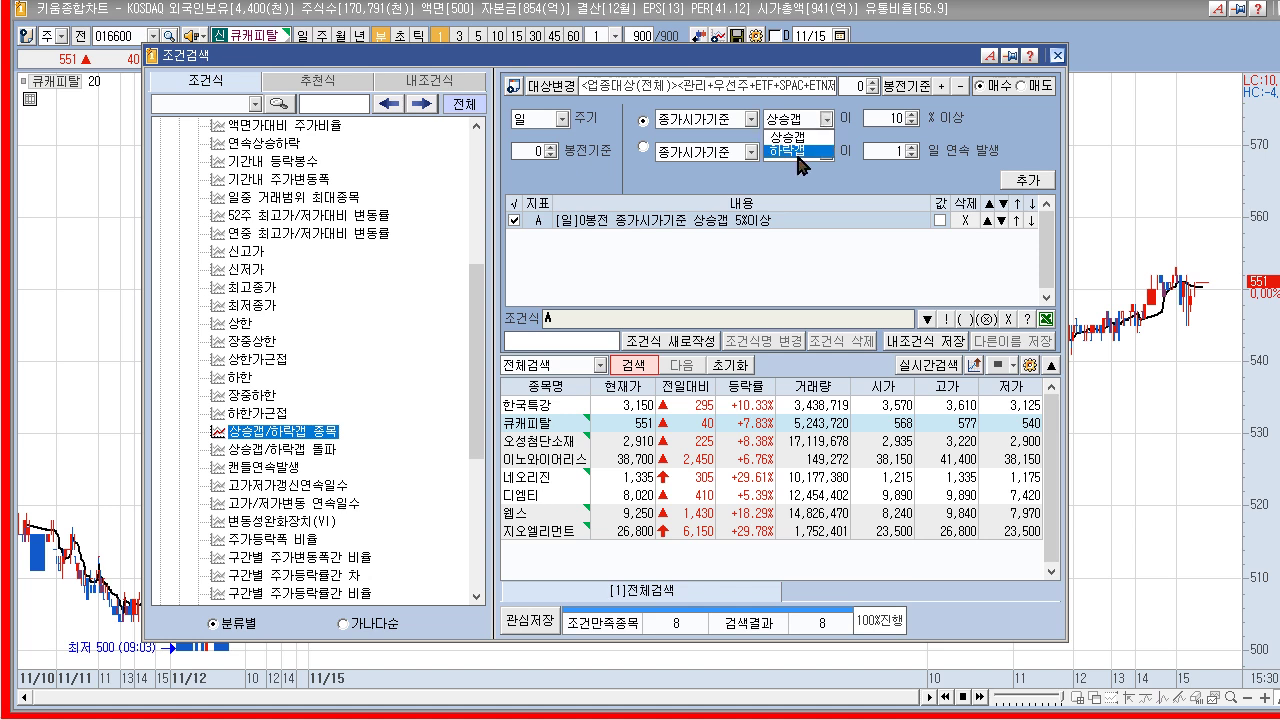
left_click(798, 151)
left_click(896, 119)
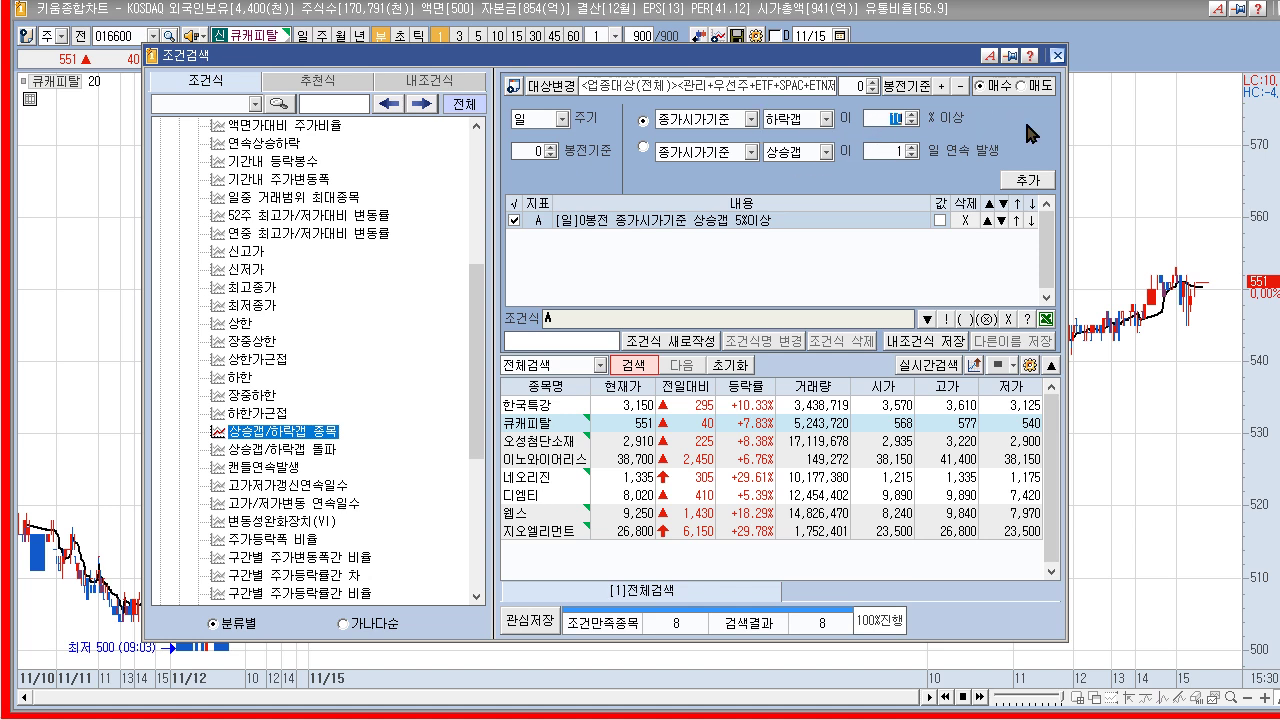
type("-5")
left_click(1027, 181)
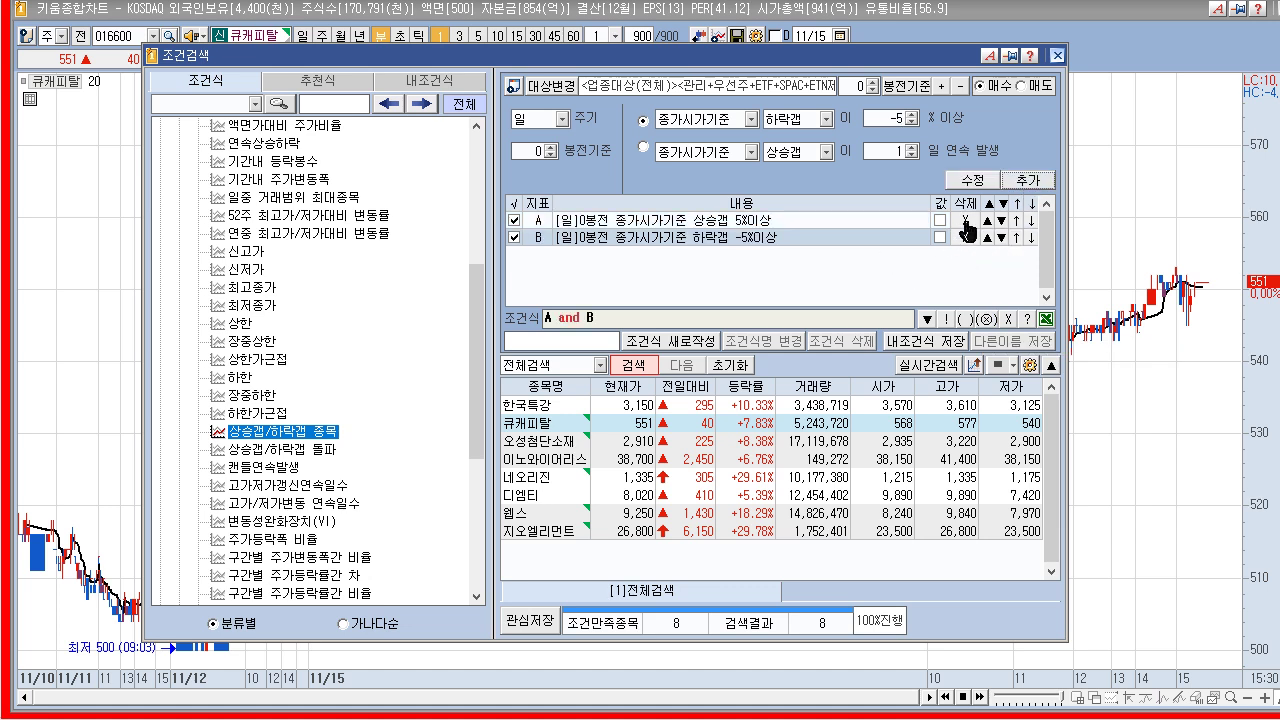
- Delete the 상승갭 5% condition A and run the search with only the 하락갭 condition
left_click(965, 220)
left_click(648, 377)
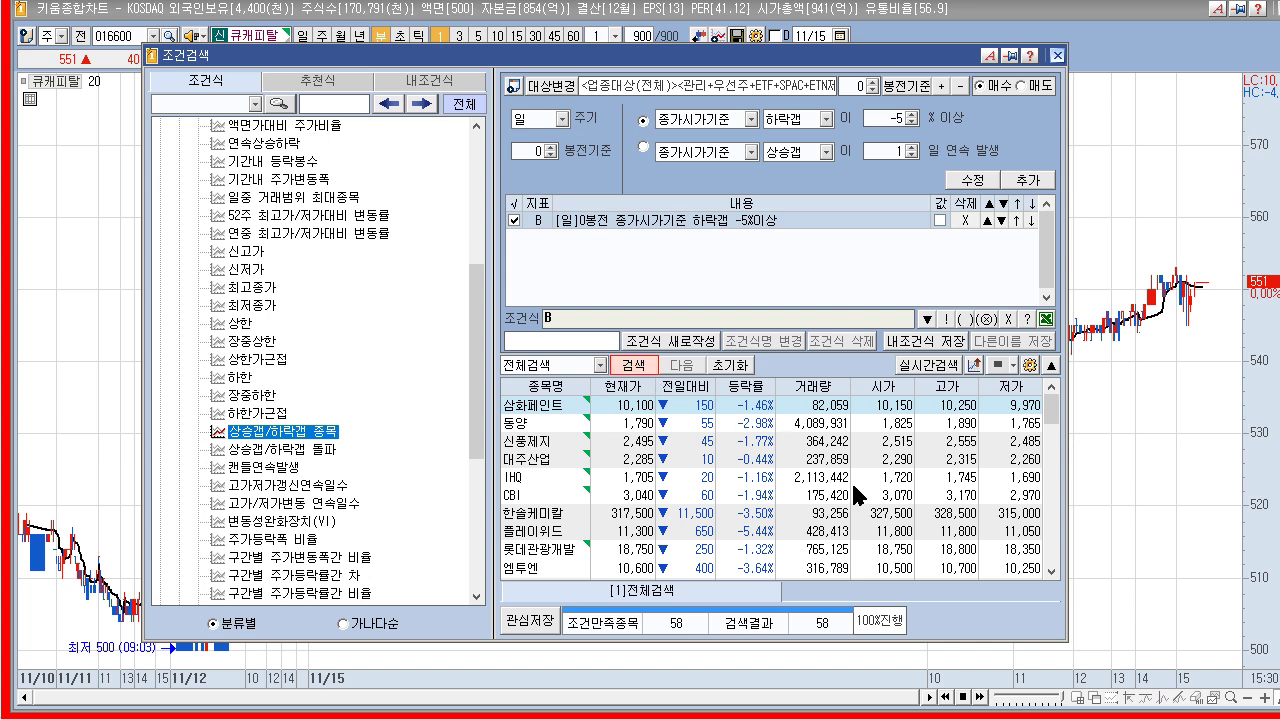
- Examine the minute charts of the 하락갭 search results, going down the list from 폴라리스오피스
scroll(838, 485, "down", 2)
left_click(822, 514)
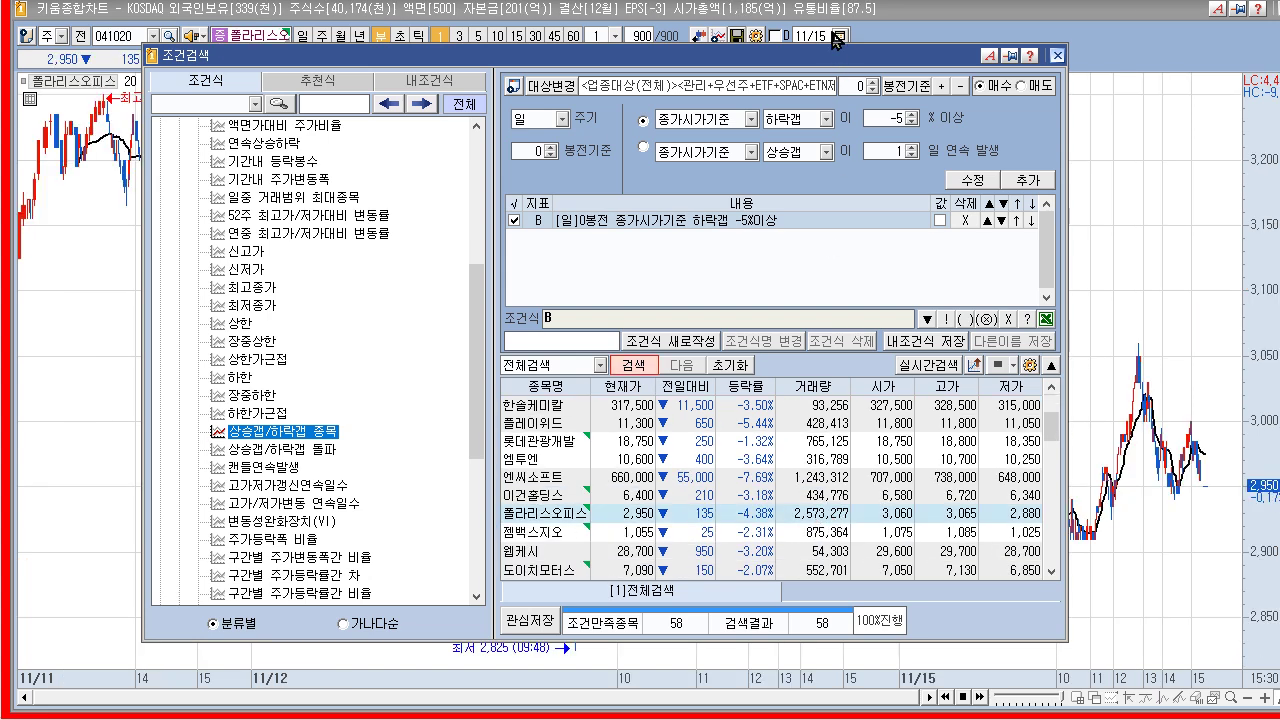
key("Escape")
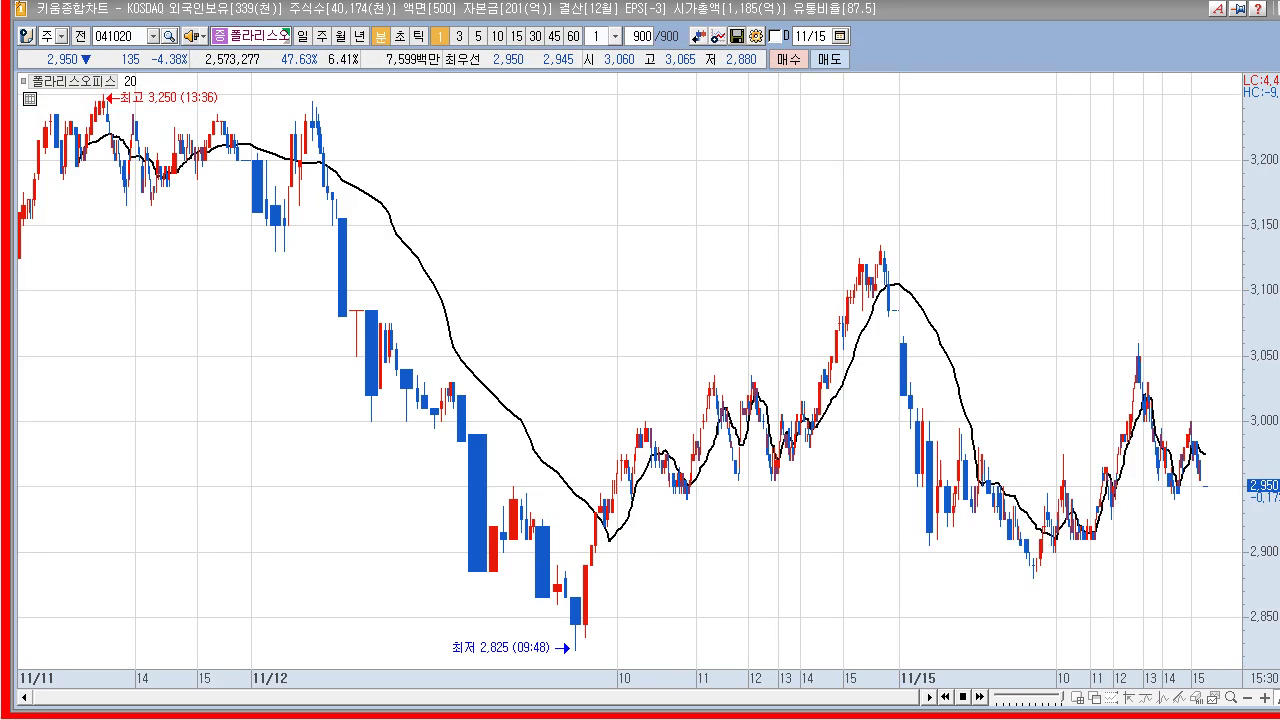
key("Down")
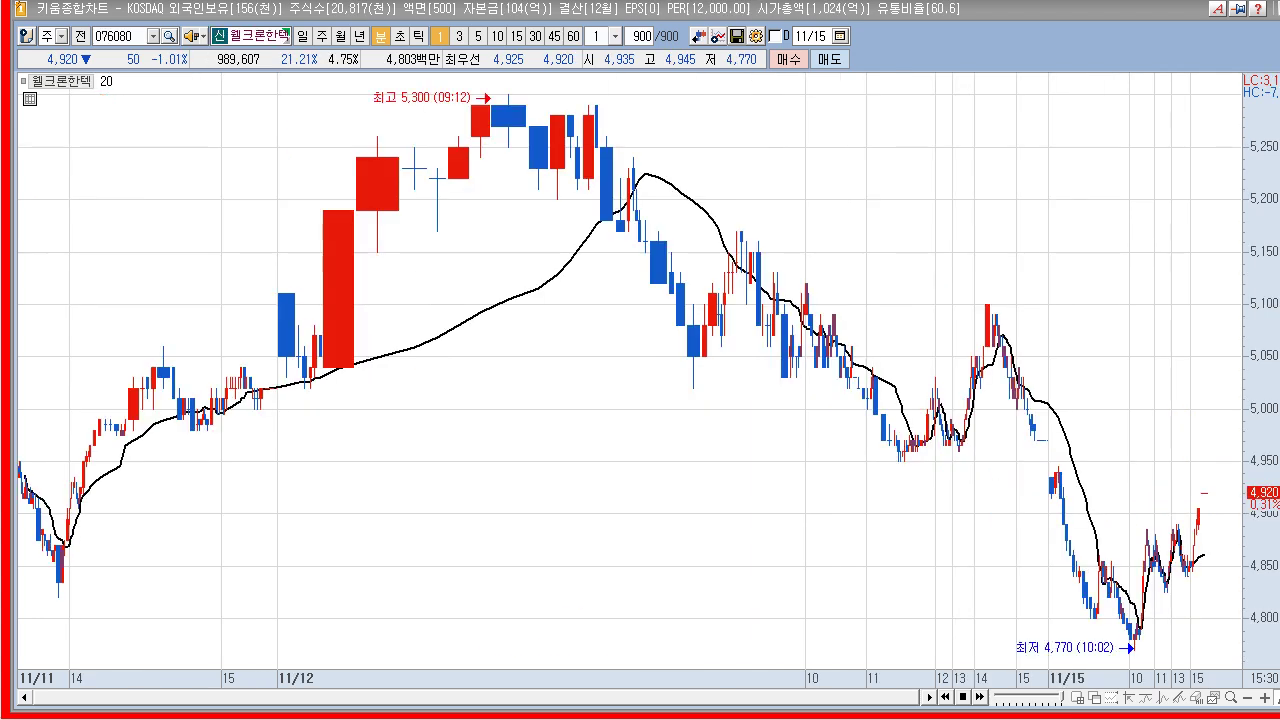
key("Down")
key("Down")
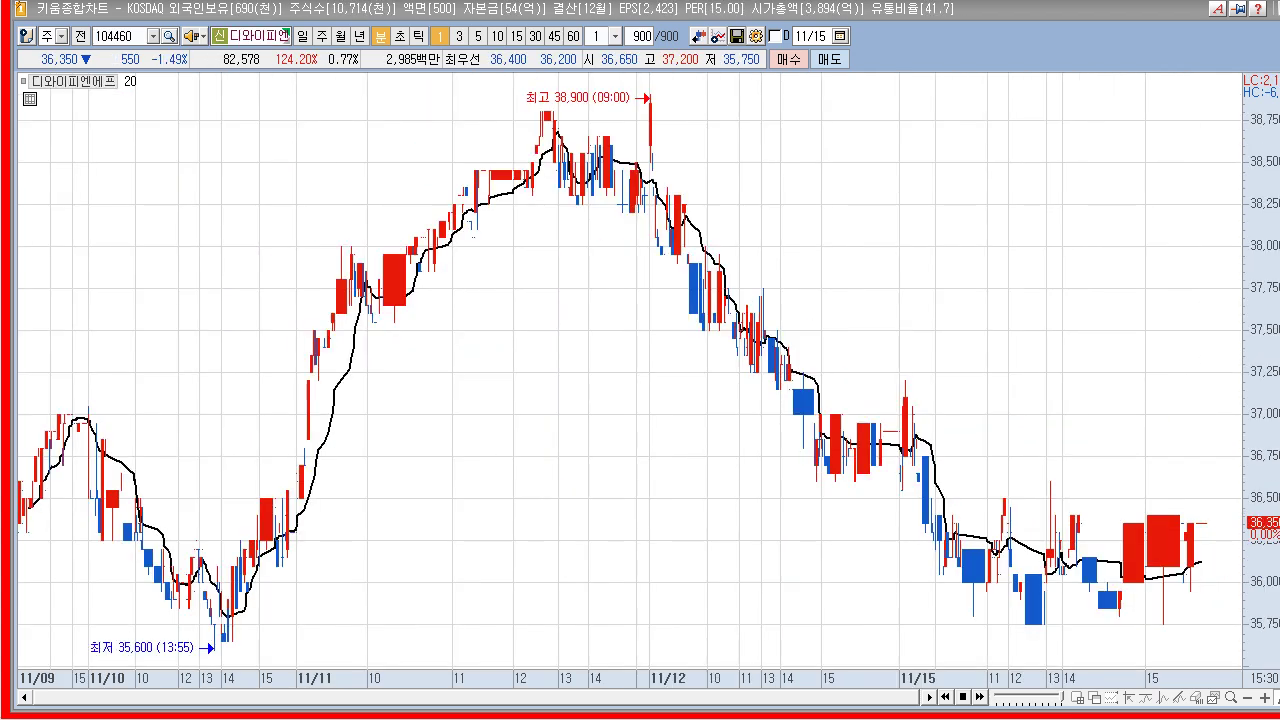
key("Down")
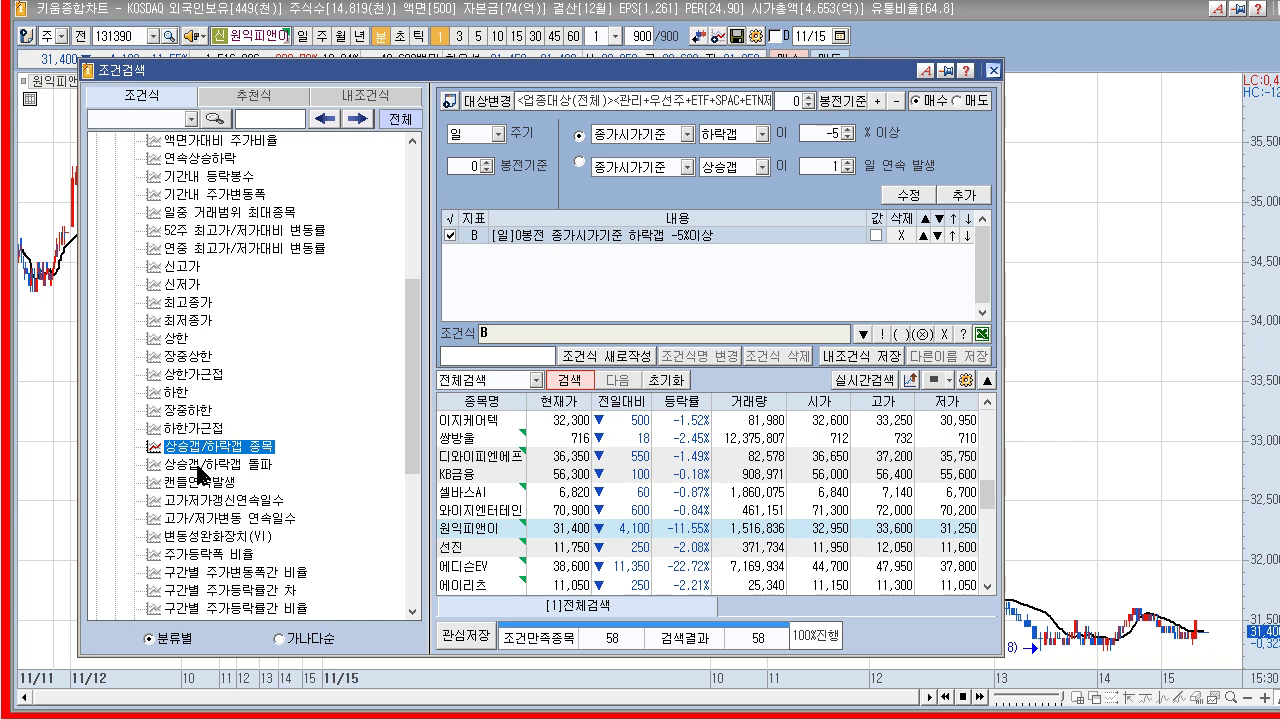
- Replace the 하락갭 condition with a 상승갭/하락갭 돌파 condition: 5% or more 상승갭 followed by a 상한선 breakout
left_click(200, 466)
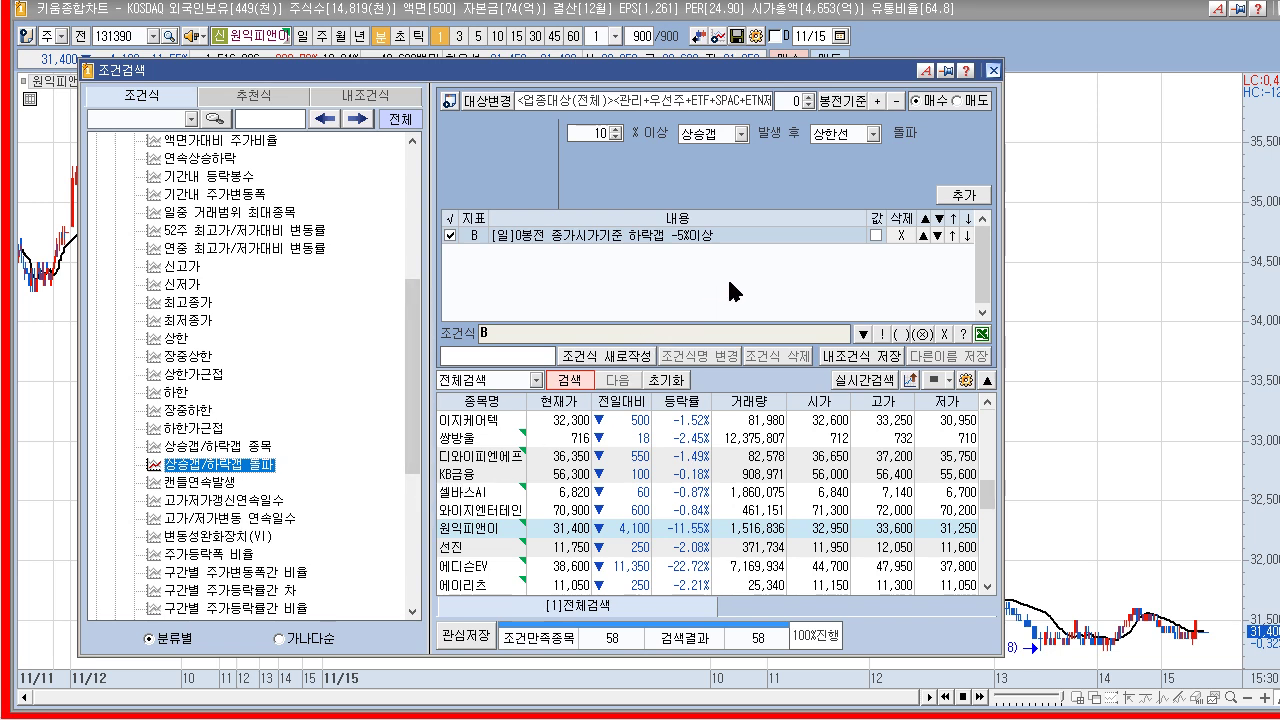
left_click(902, 236)
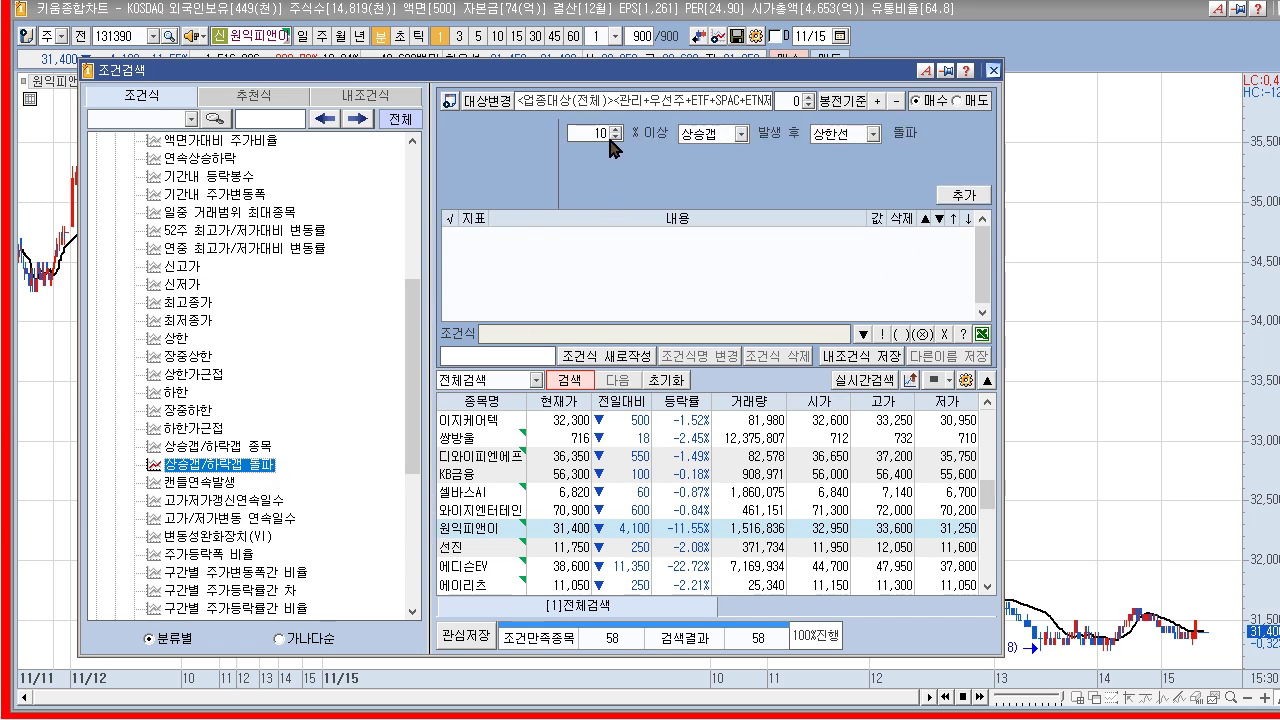
double_click(597, 133)
type("5")
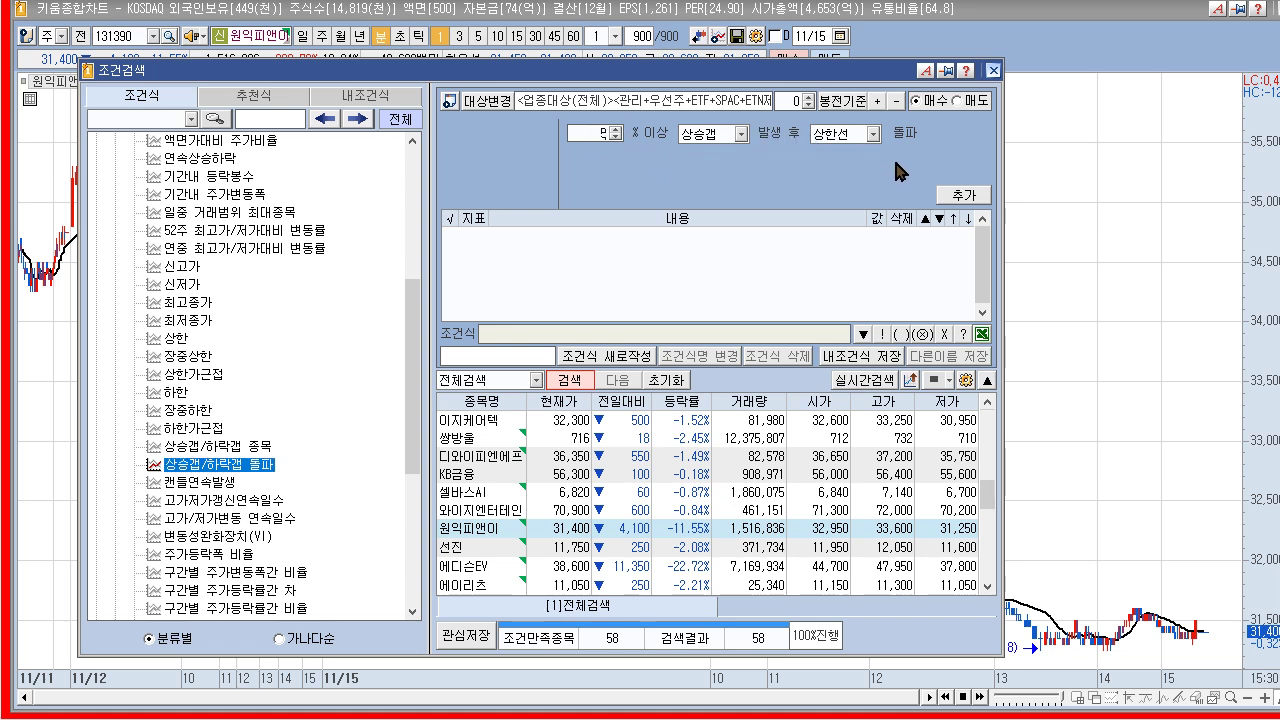
left_click(965, 196)
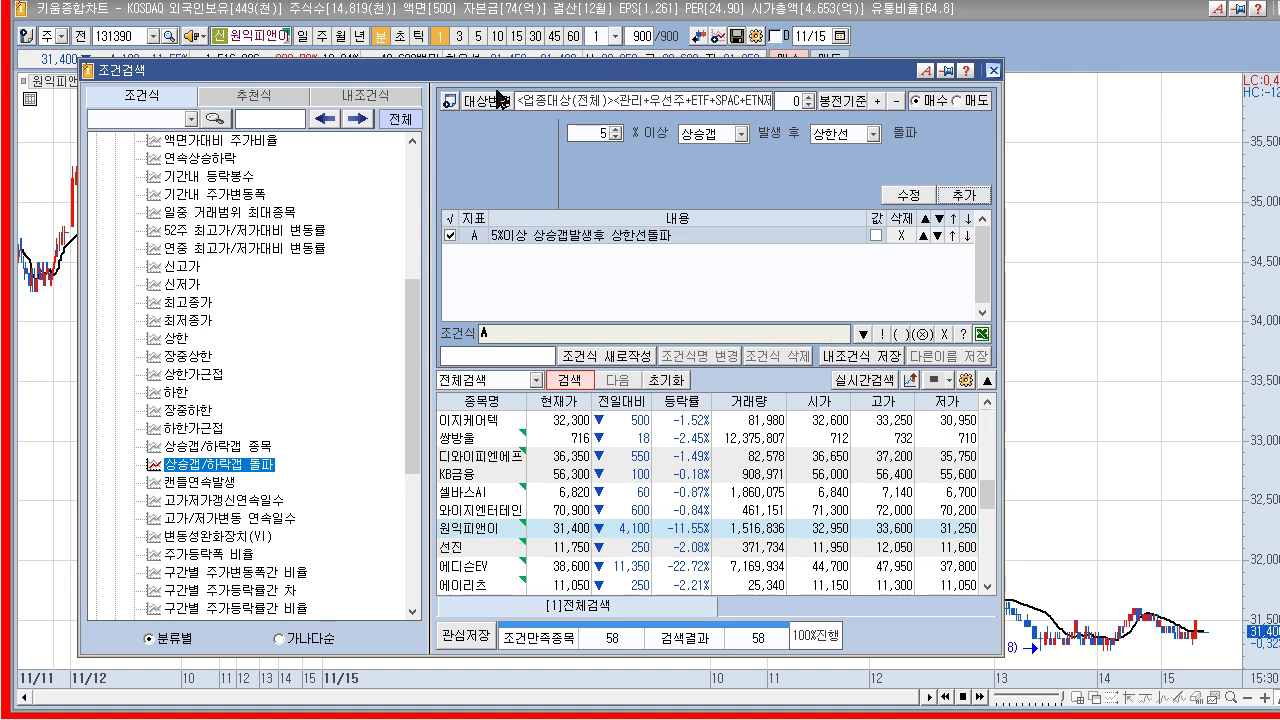
left_click_drag(520, 73, 566, 72)
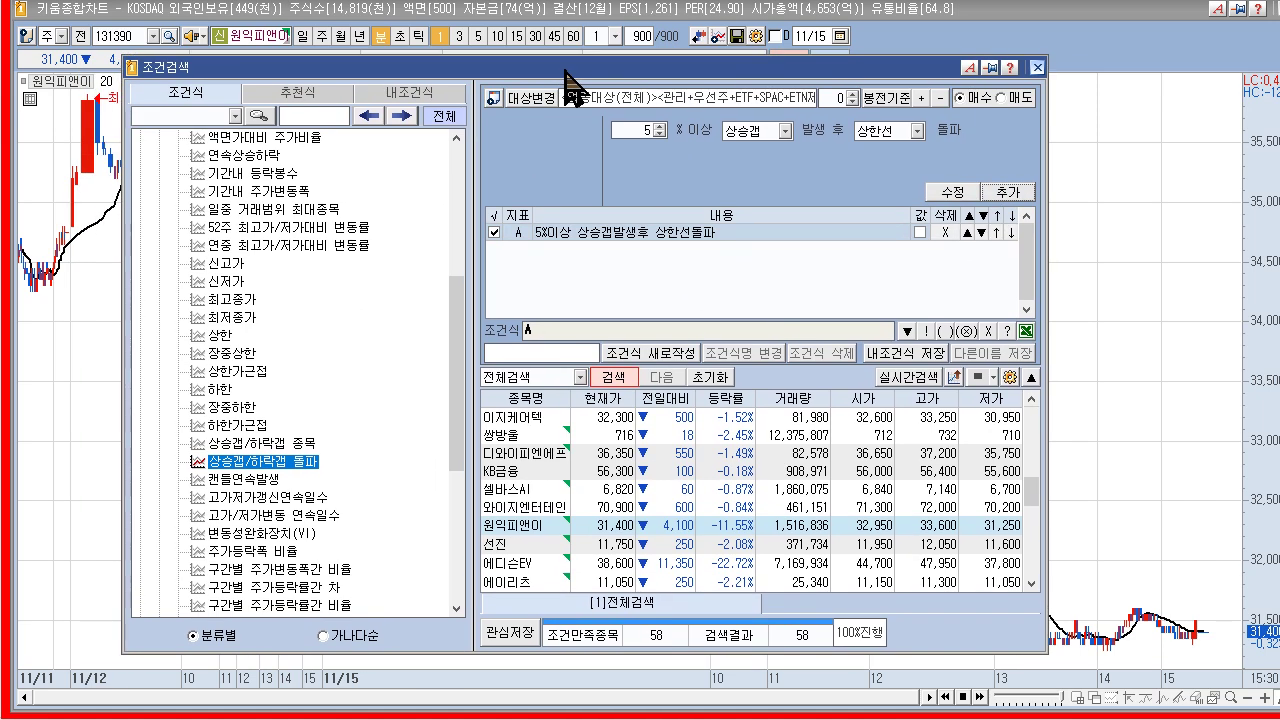
- Return to the dark drawing canvas and erase all the handwritten notes, keeping only the orange rectangle
key("Escape")
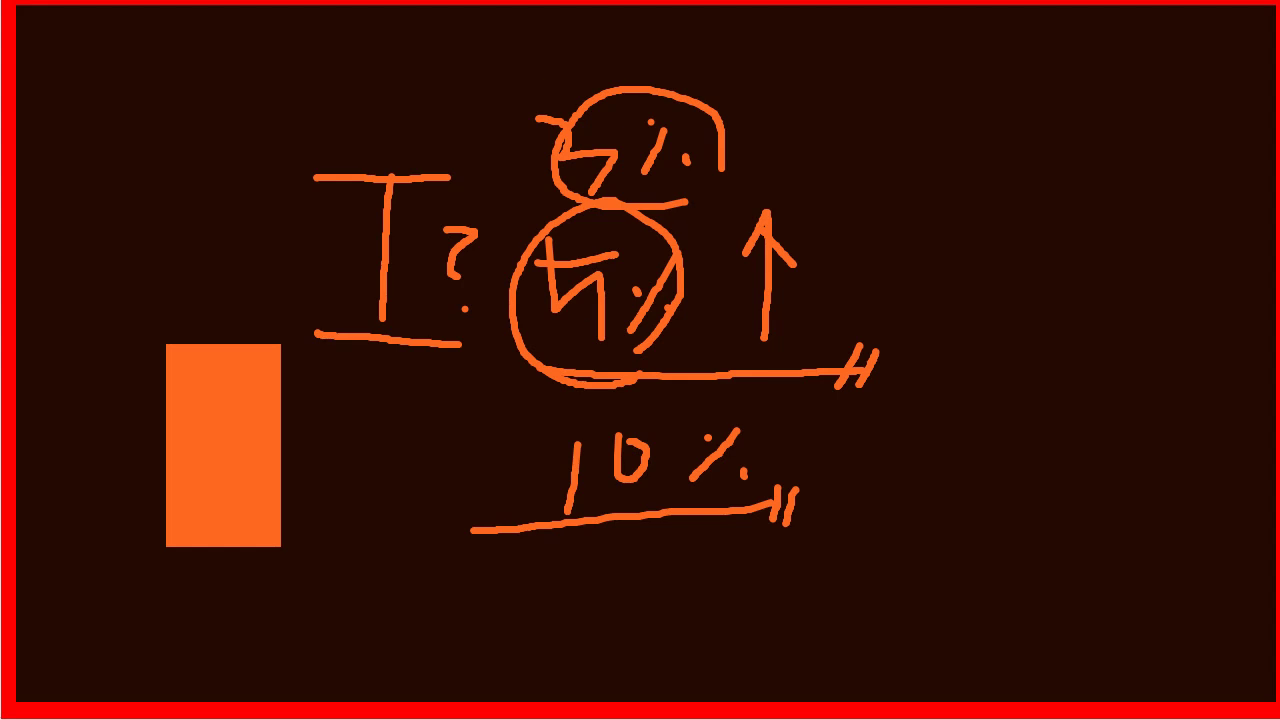
left_click_drag(286, 78, 920, 568)
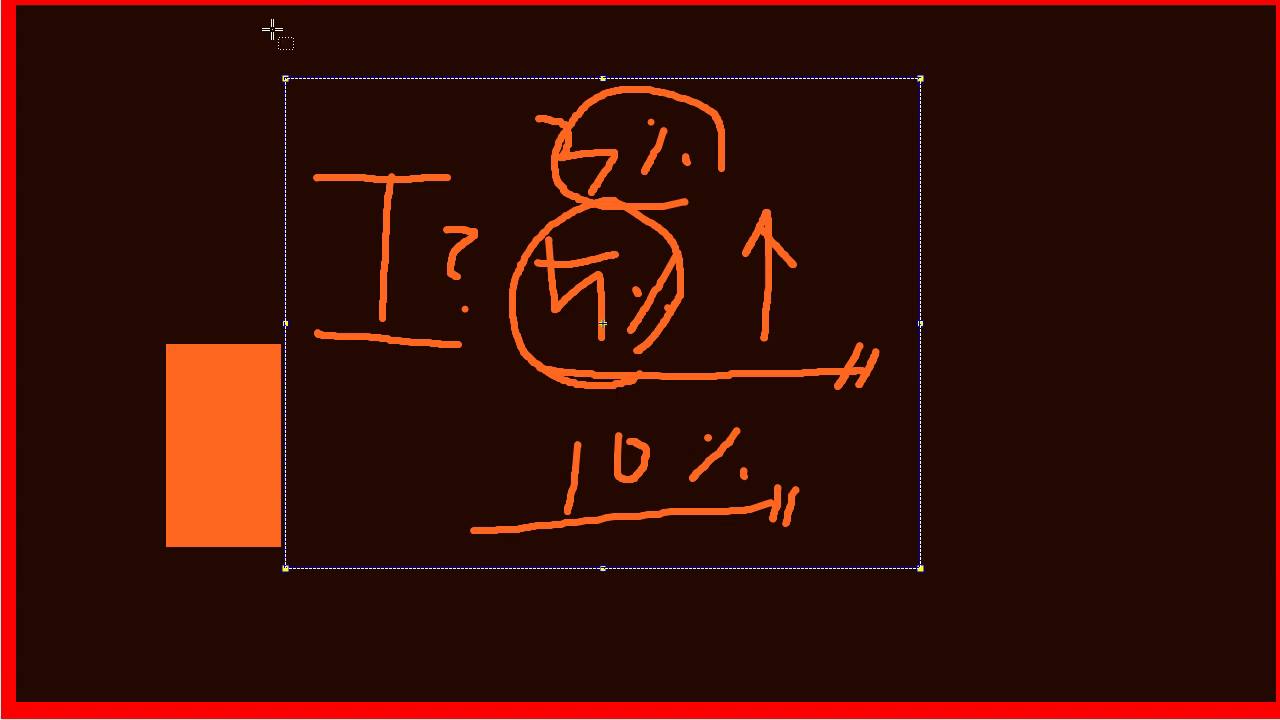
left_click_drag(257, 46, 800, 390)
left_click(328, 80)
mouse_move(305, 66)
left_mouse_down()
mouse_move(840, 446)
mouse_move(959, 594)
left_mouse_up()
key("Delete")
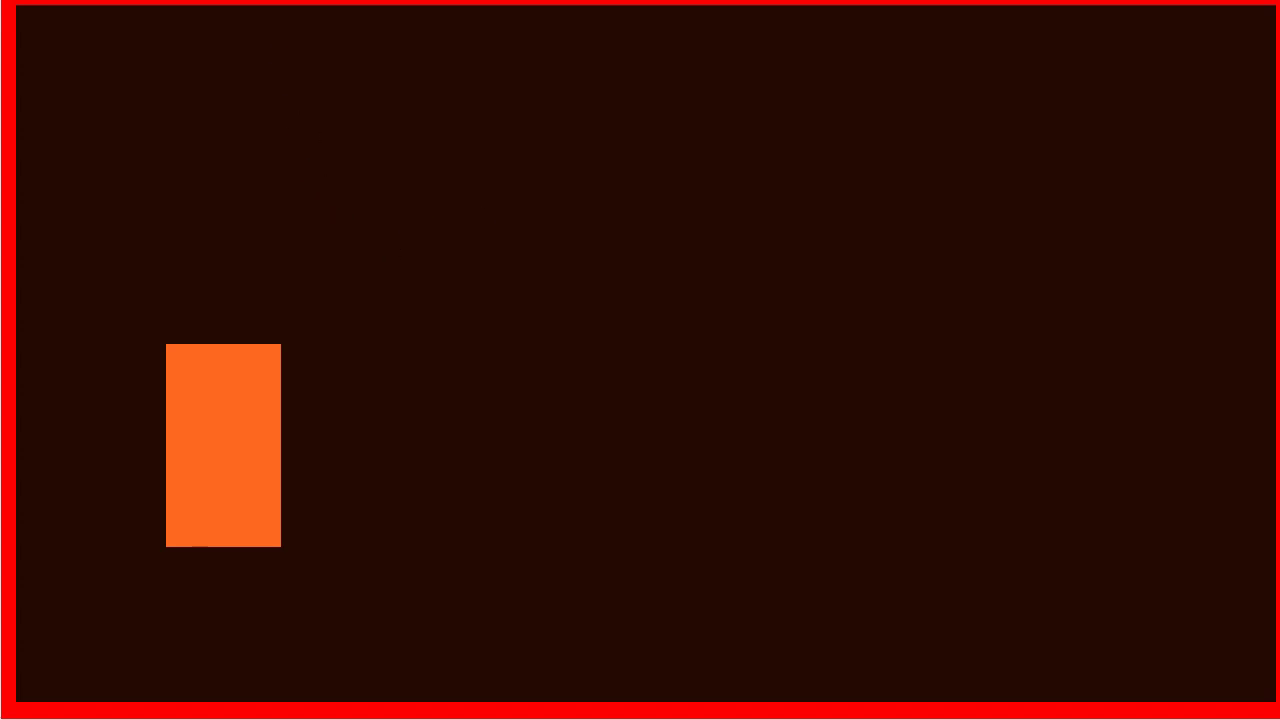
left_click_drag(347, 200, 496, 200)
left_click_drag(349, 194, 542, 208)
key("Delete")
- Draw a thin horizontal green bar above the orange rectangle, then two descending cyan blocks and two ascending orange blocks beside it
left_click_drag(295, 219, 450, 219)
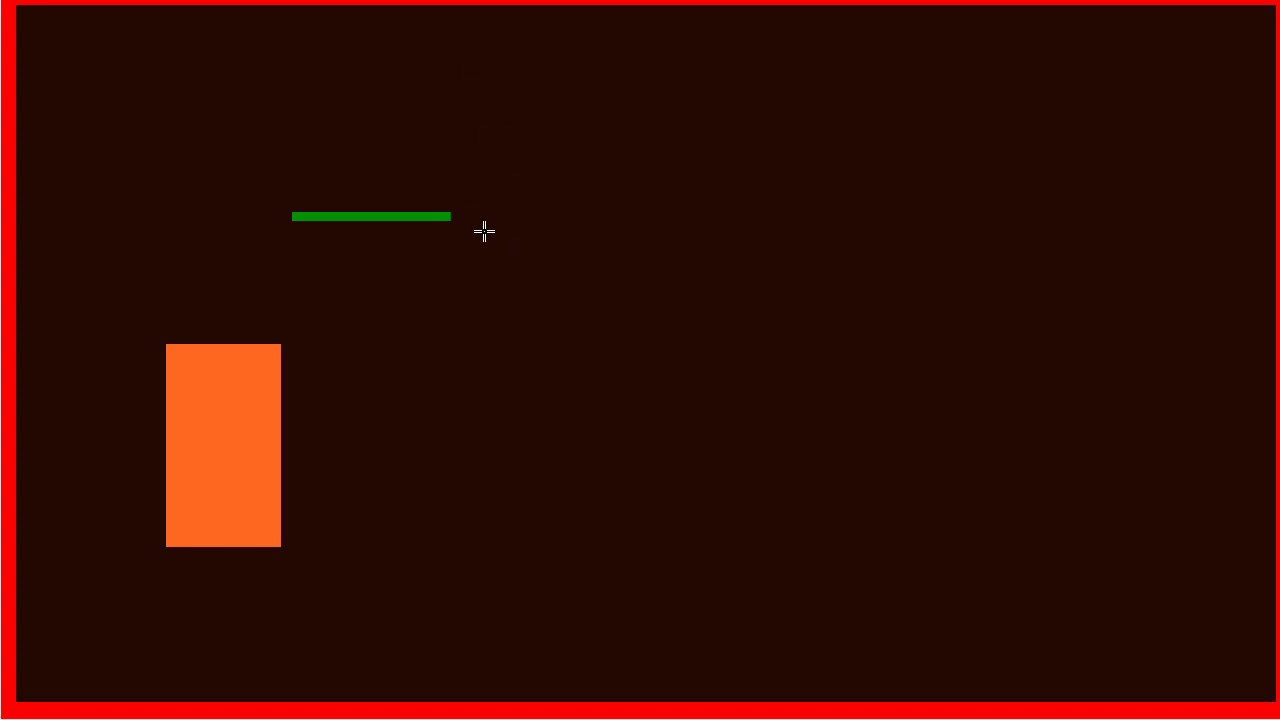
left_click(475, 201)
left_click(515, 236)
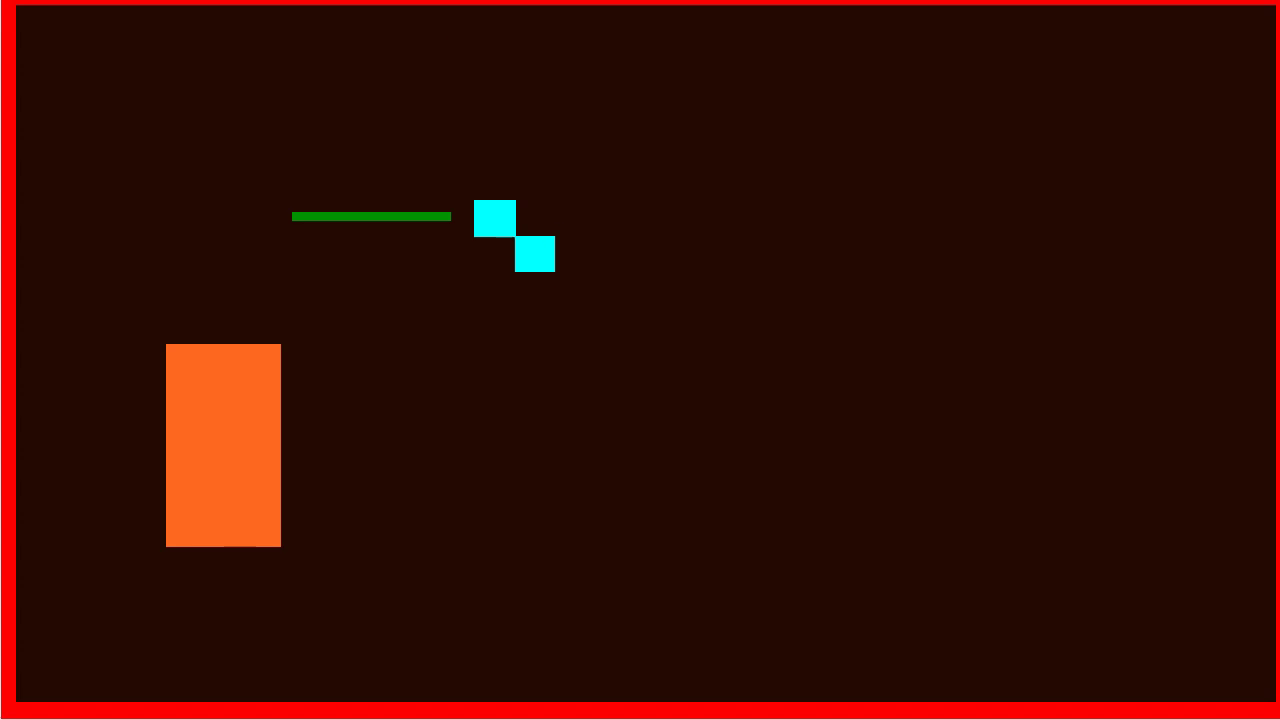
left_click_drag(576, 276, 634, 140)
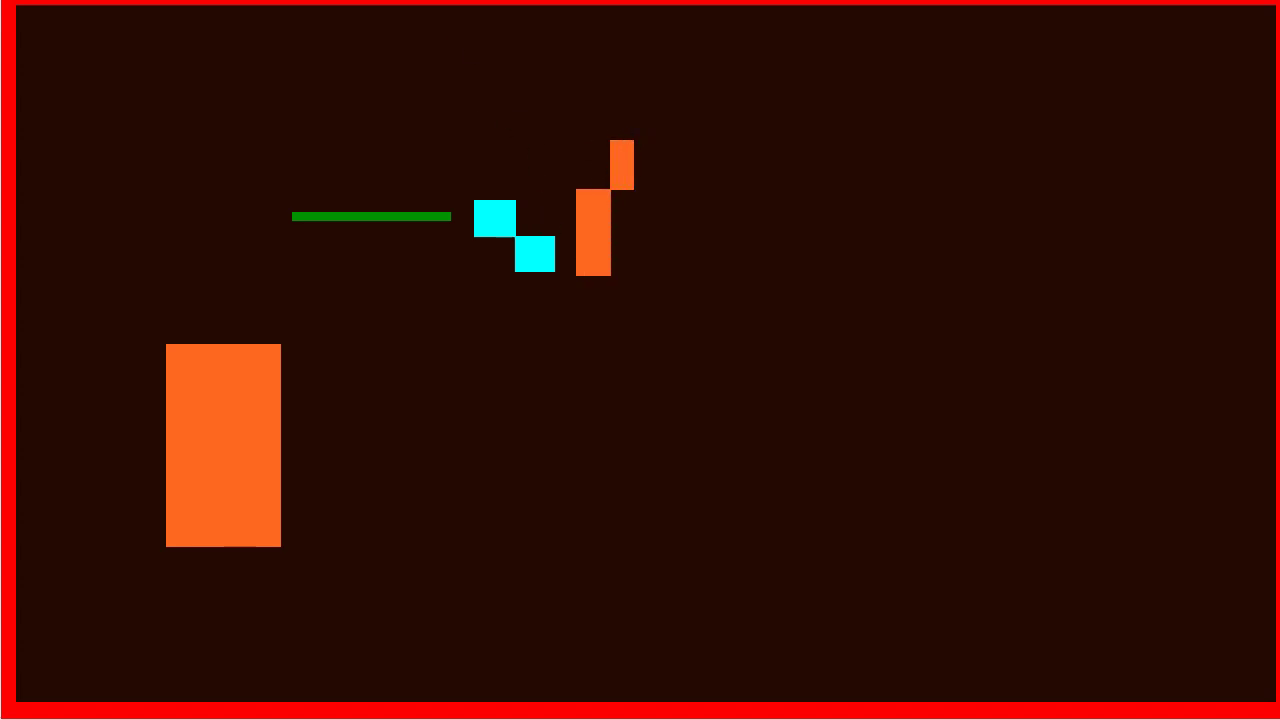
- Draw a horizontal line at the green bar's level, extending across the cyan and orange blocks
mouse_move(237, 216)
left_mouse_down()
mouse_move(786, 200)
mouse_move(808, 214)
left_mouse_up()
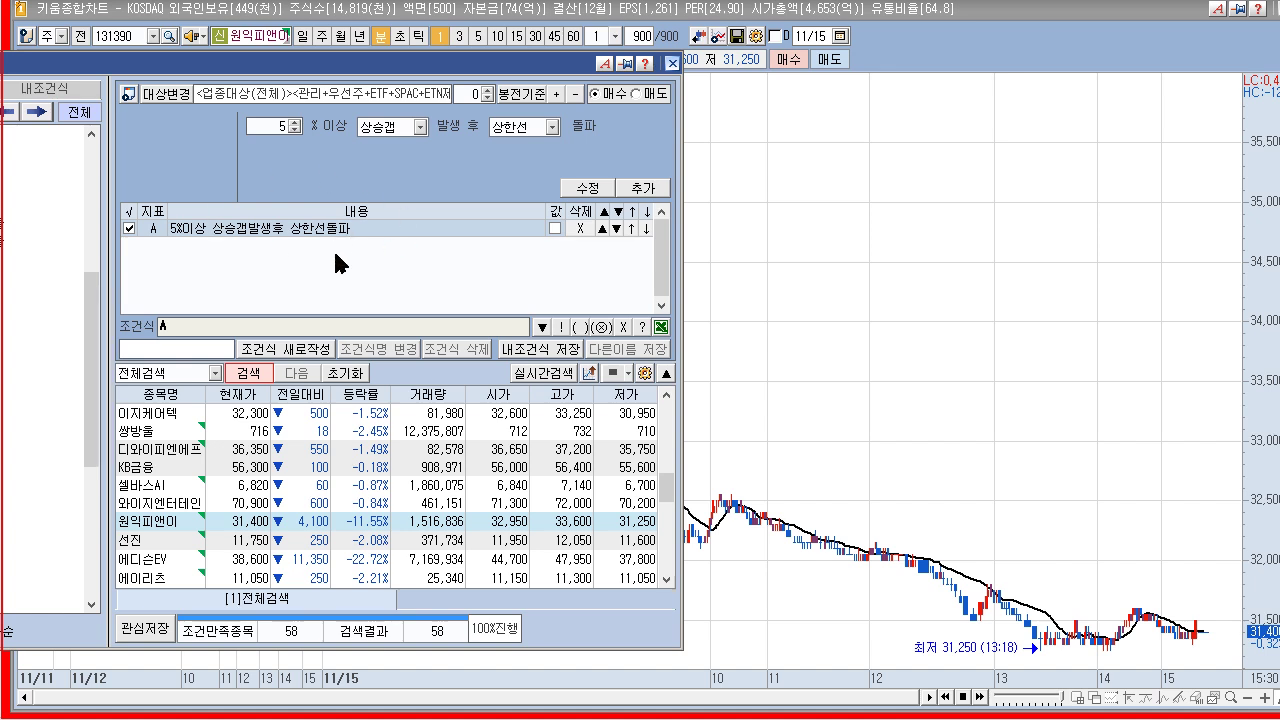
- Replace the gap breakout condition with a daily 캔들연속발생 condition of 3봉 연속 양봉 at 0봉전 and run the search
left_click_drag(335, 62, 582, 46)
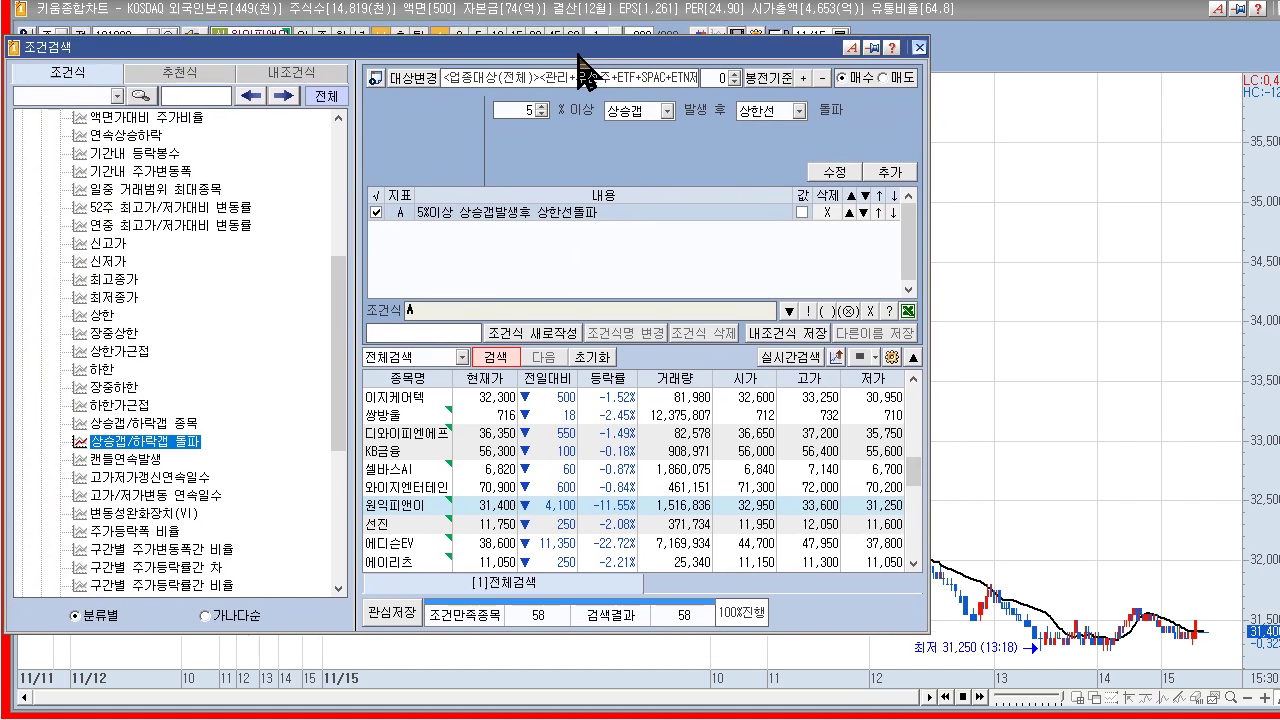
left_click(134, 462)
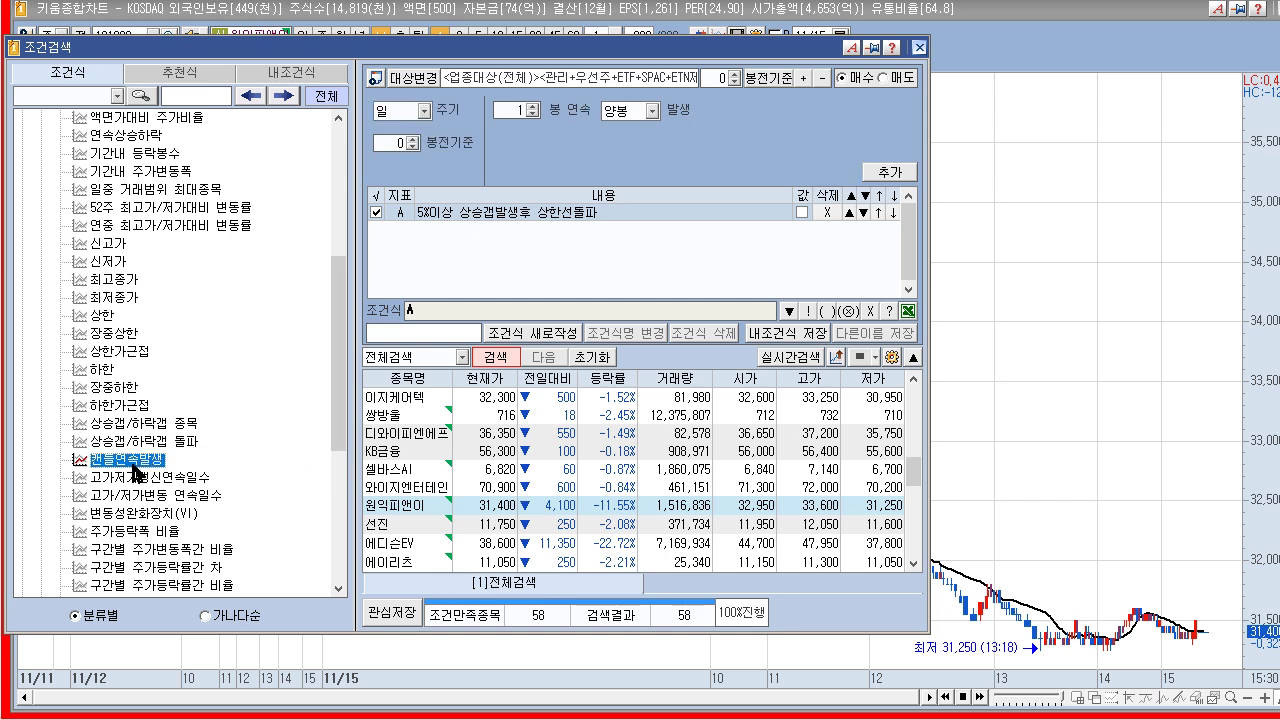
left_click(827, 213)
left_click(140, 462)
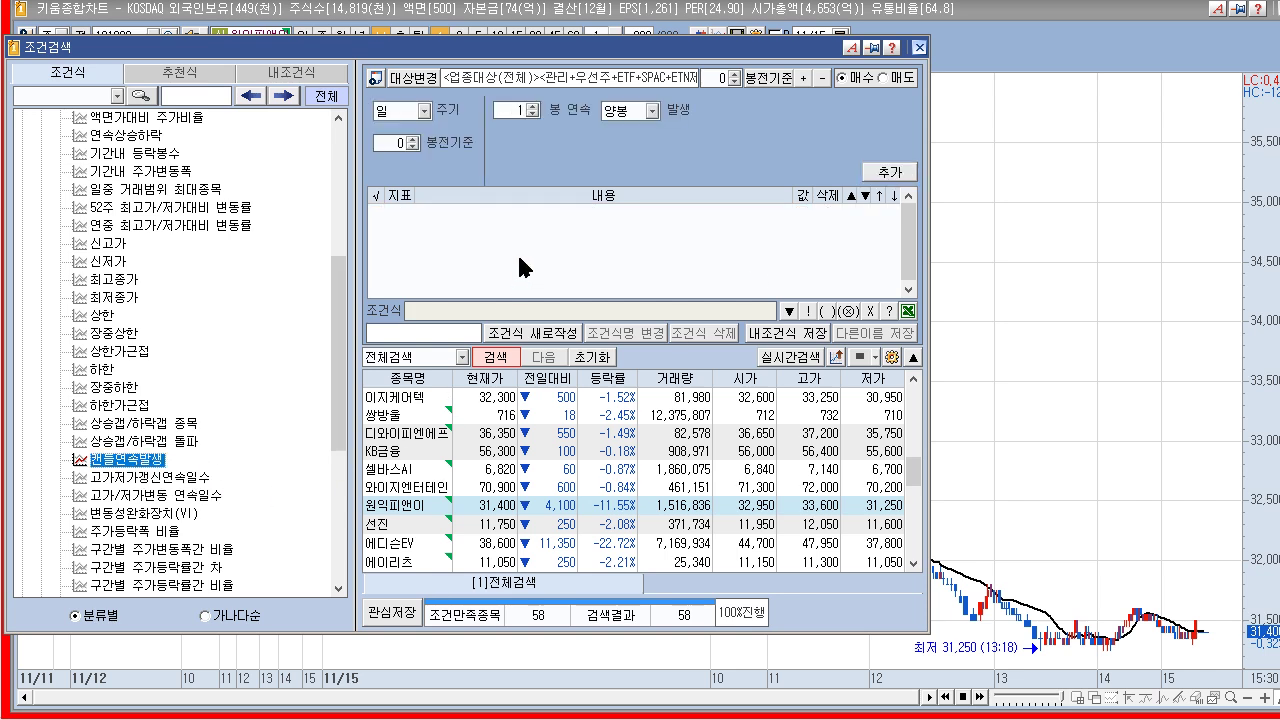
double_click(512, 110)
type("3")
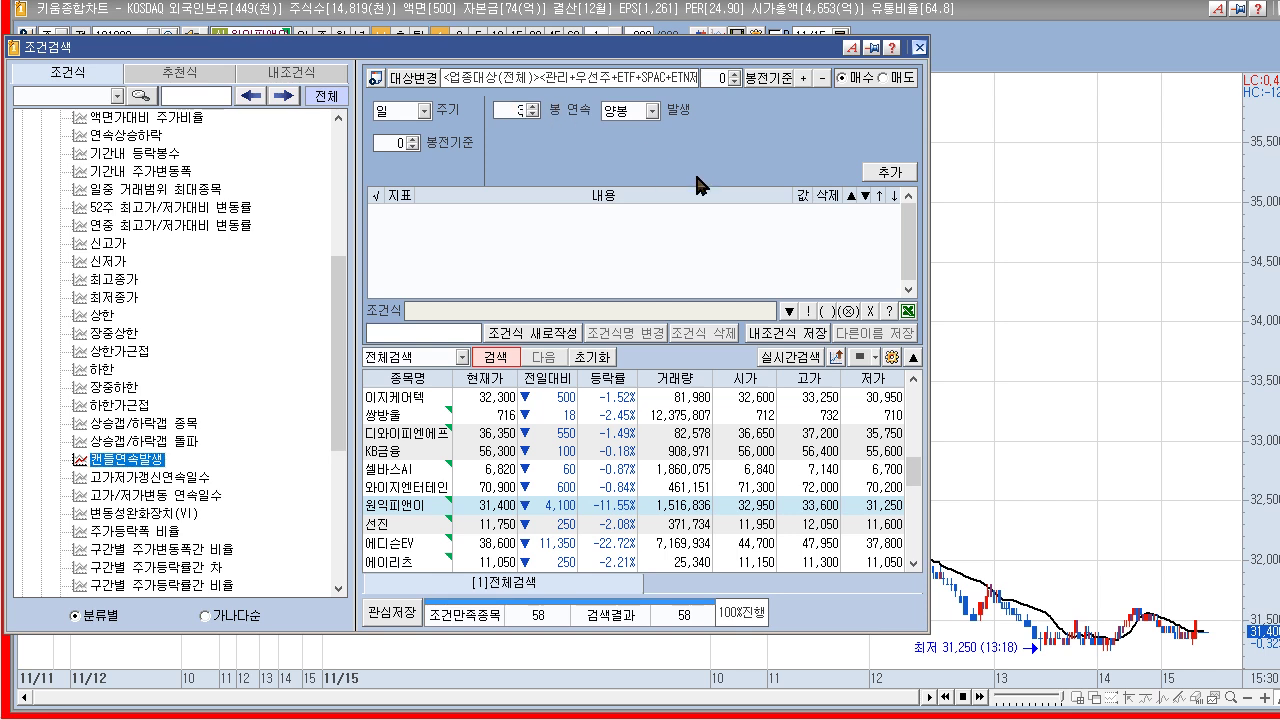
left_click(872, 173)
left_click(496, 357)
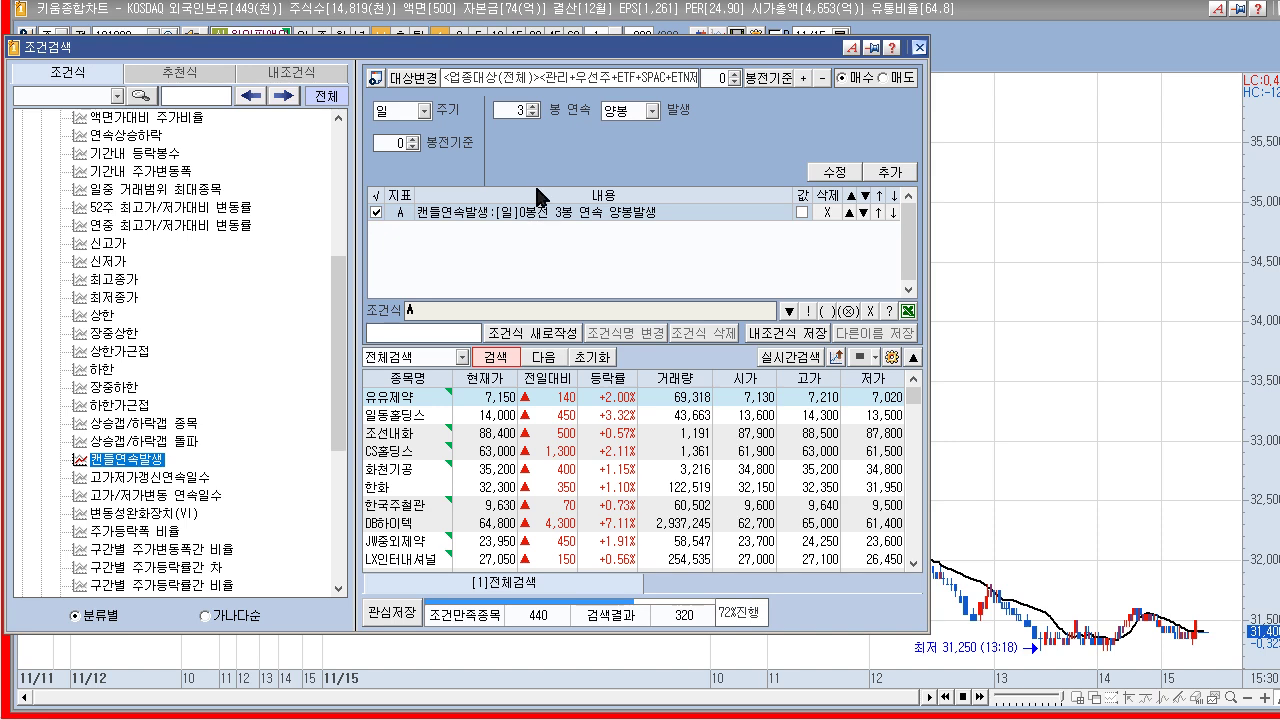
- Switch the chart to daily candles and examine the search results one by one down to 세아베스틸
left_click_drag(575, 47, 325, 30)
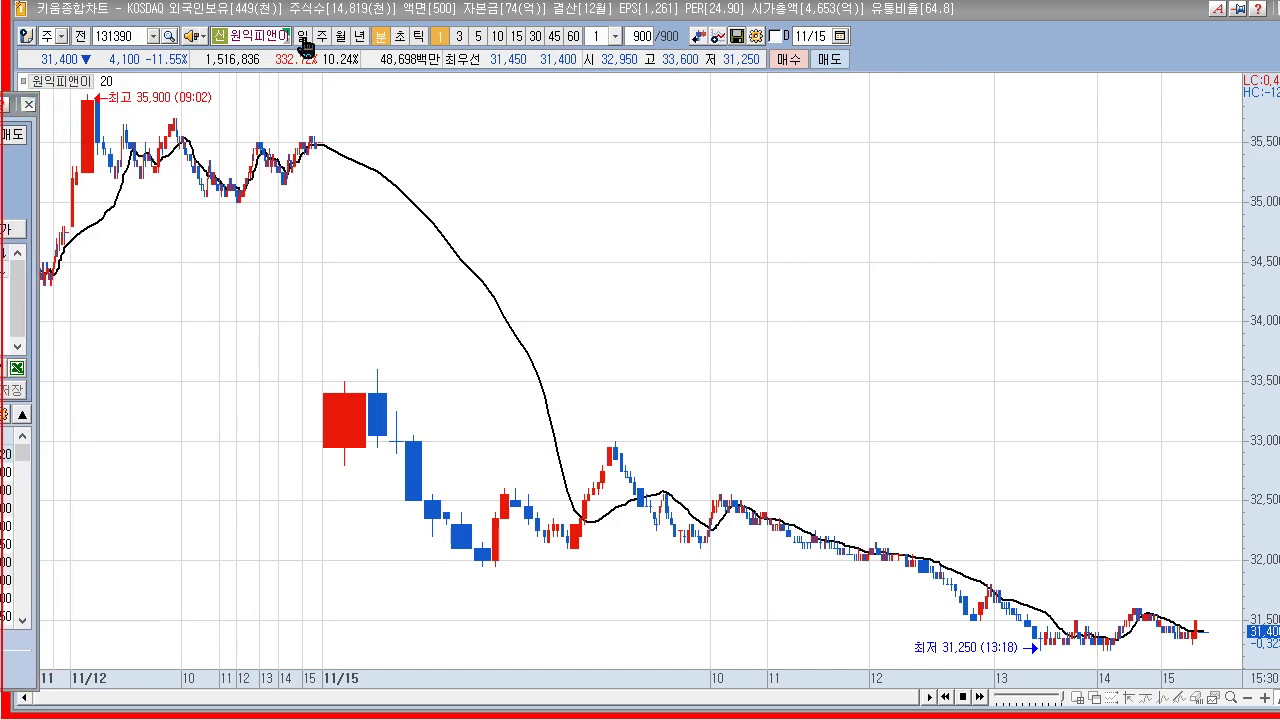
left_click(302, 36)
key("Down")
key("Down")
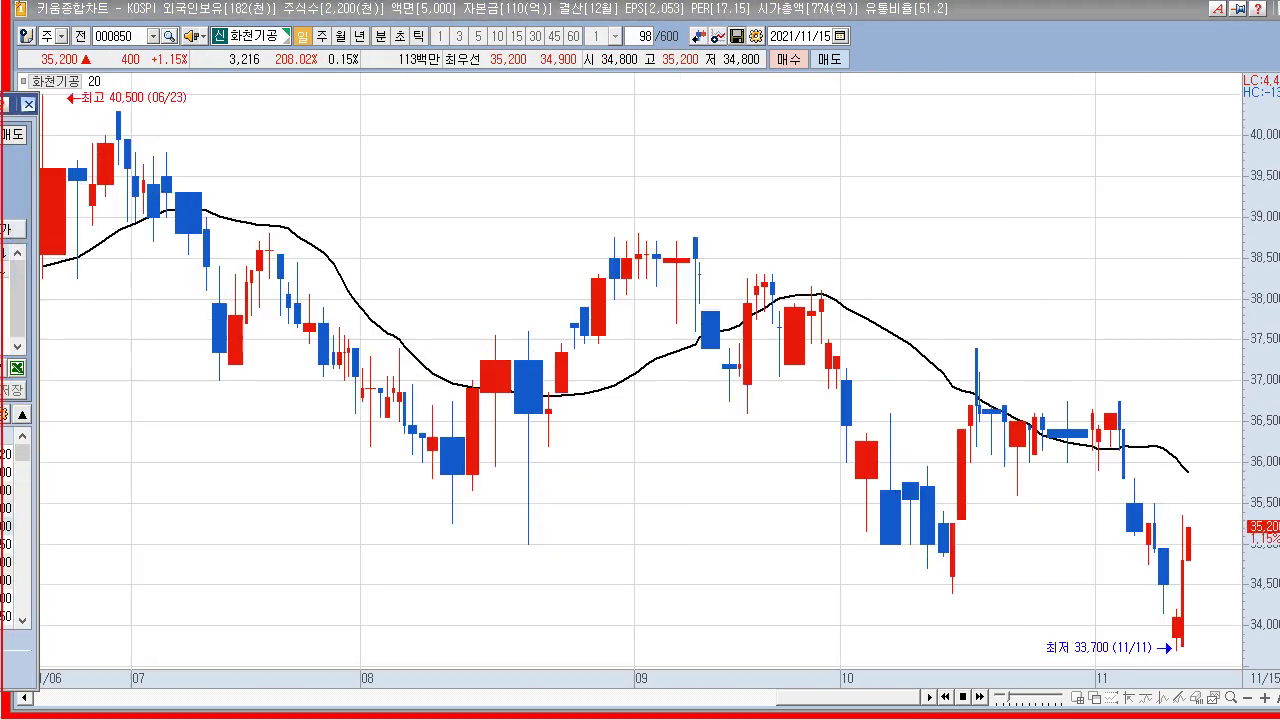
key("Down")
key("Down")
key("Down")
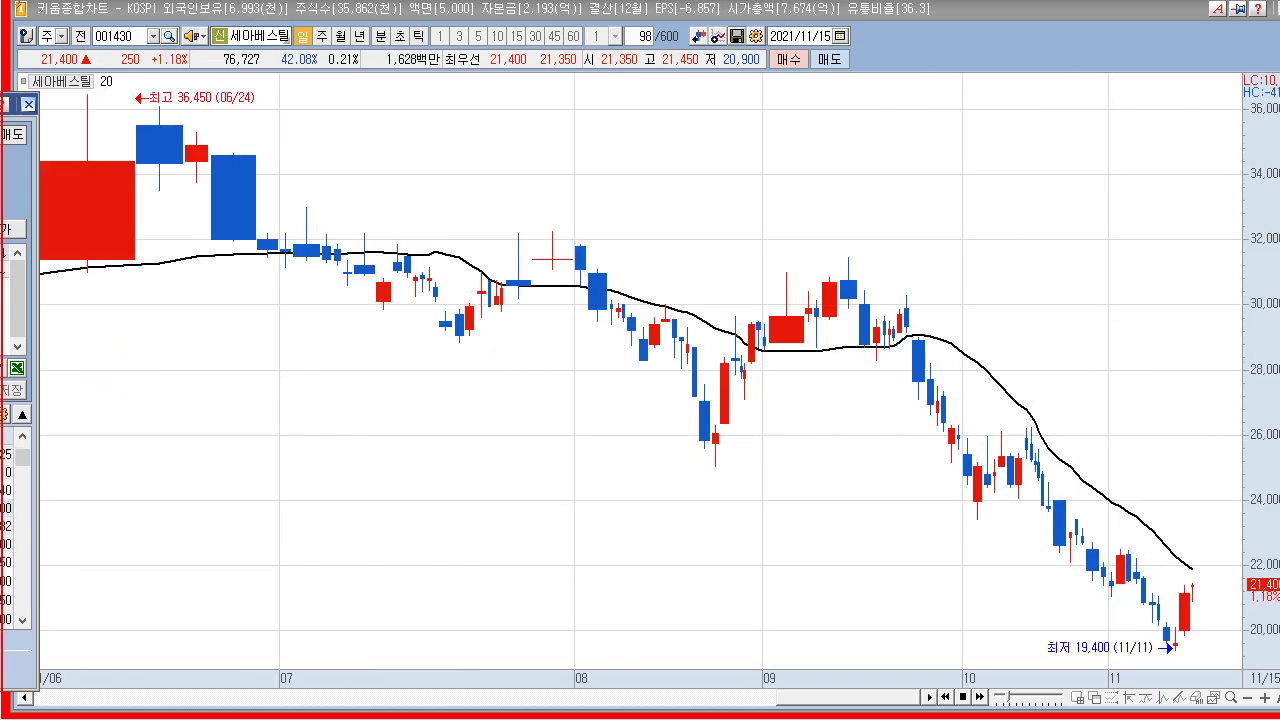
- Sort the search results by 거래량 and change the 캔들연속발생 condition to 4봉 연속 음봉 at 1봉전
left_click_drag(10, 104, 526, 100)
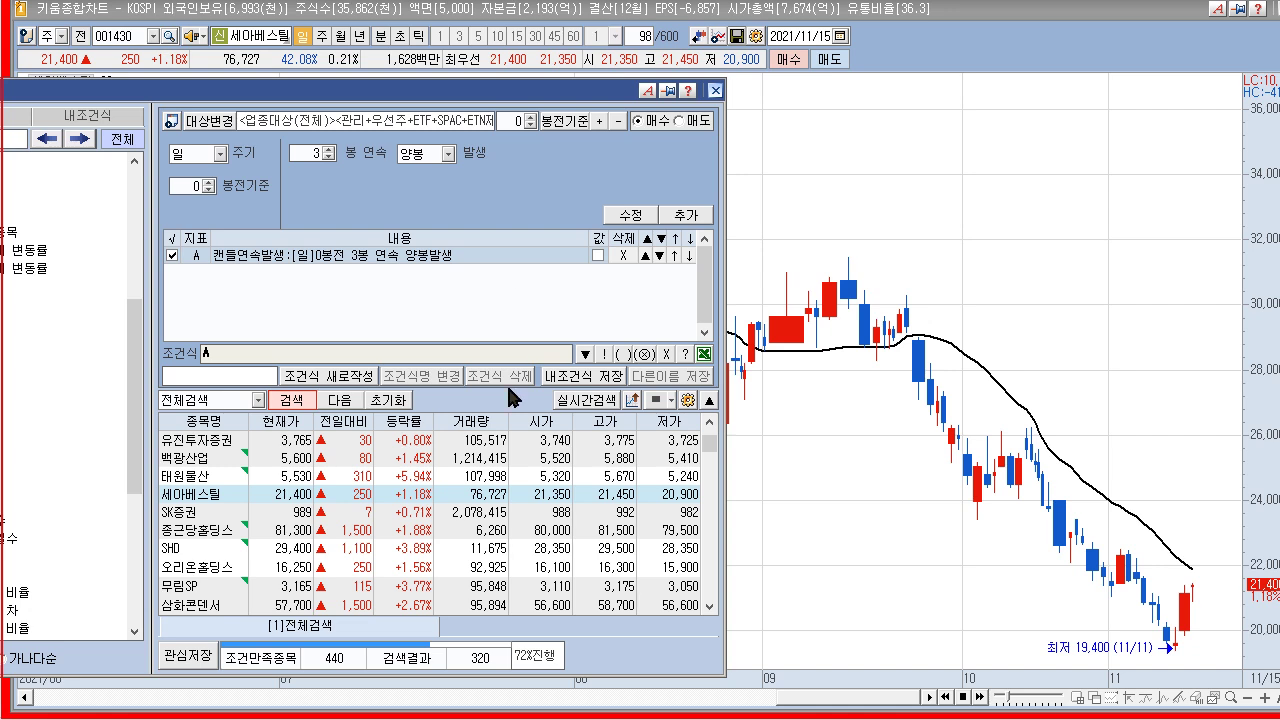
left_click(483, 423)
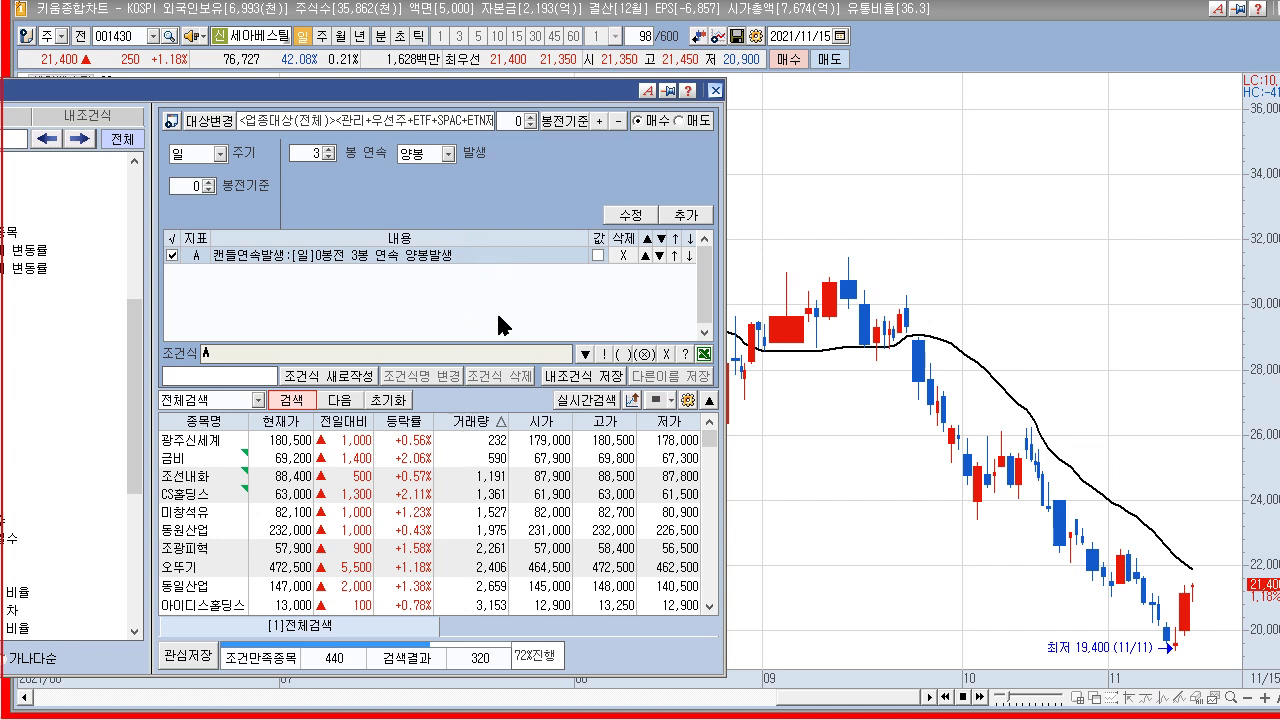
left_click(209, 183)
left_click(303, 154)
type("4")
left_click(447, 153)
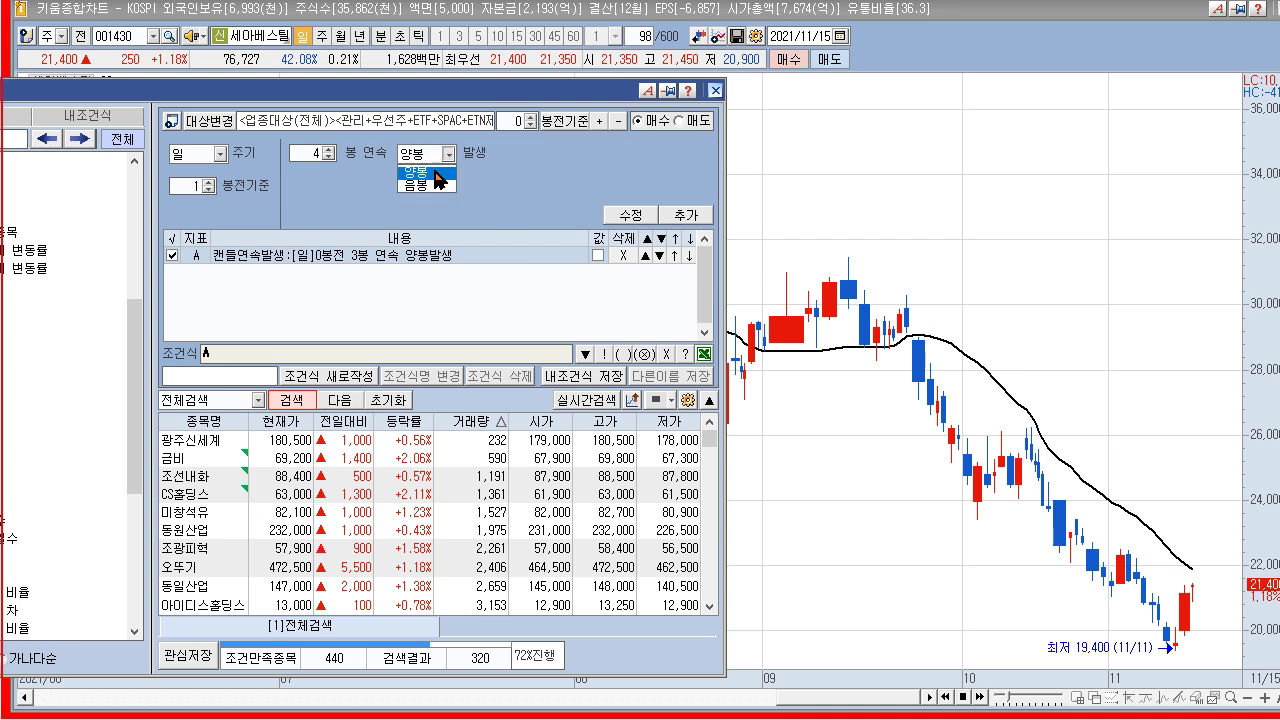
left_click(418, 186)
left_click(630, 215)
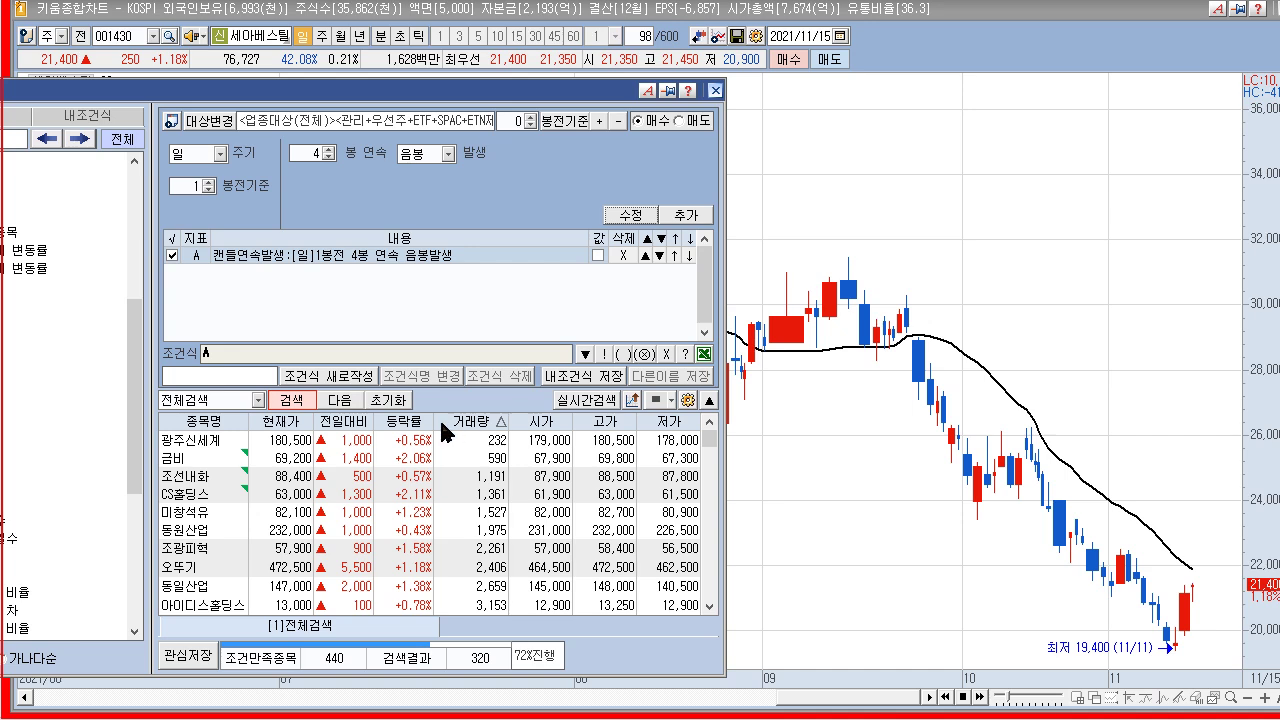
- Add a daily 주가등락률 condition of 1% 이상, comparing 1봉전 종가 with 0봉전 종가, and run the search
scroll(88, 378, "up", 2)
left_click_drag(168, 98, 452, 101)
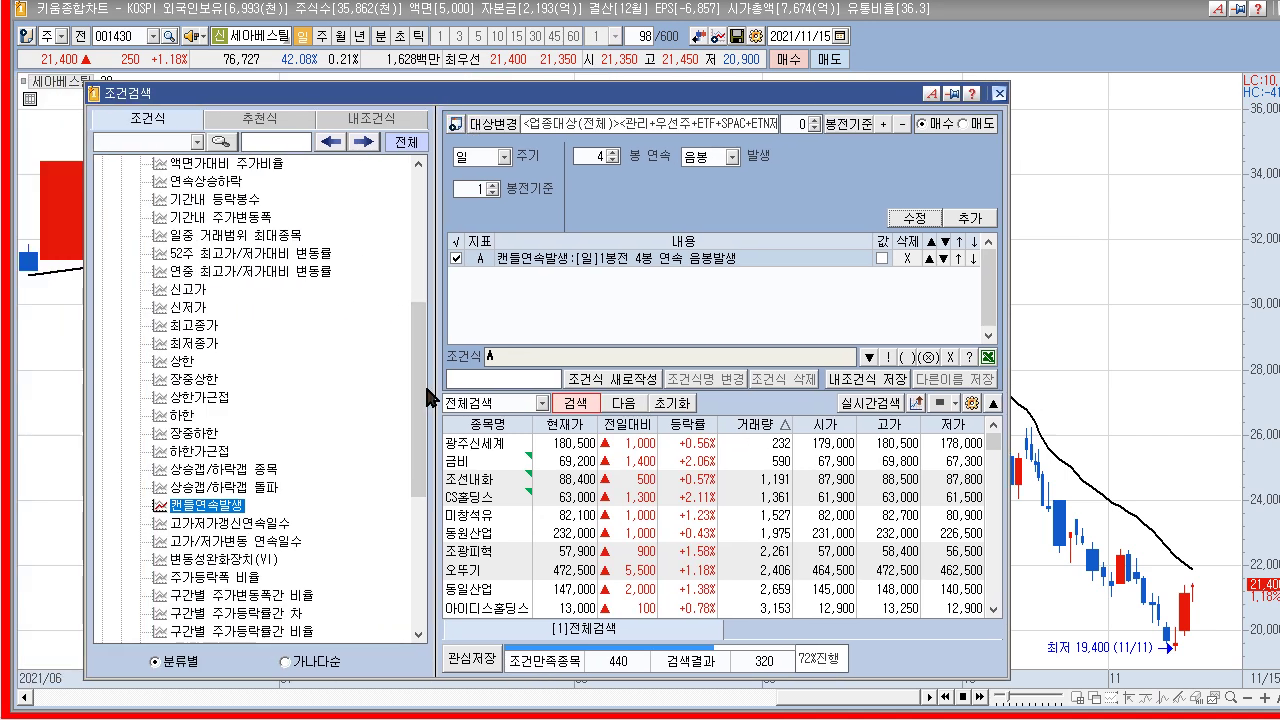
left_click_drag(418, 357, 440, 233)
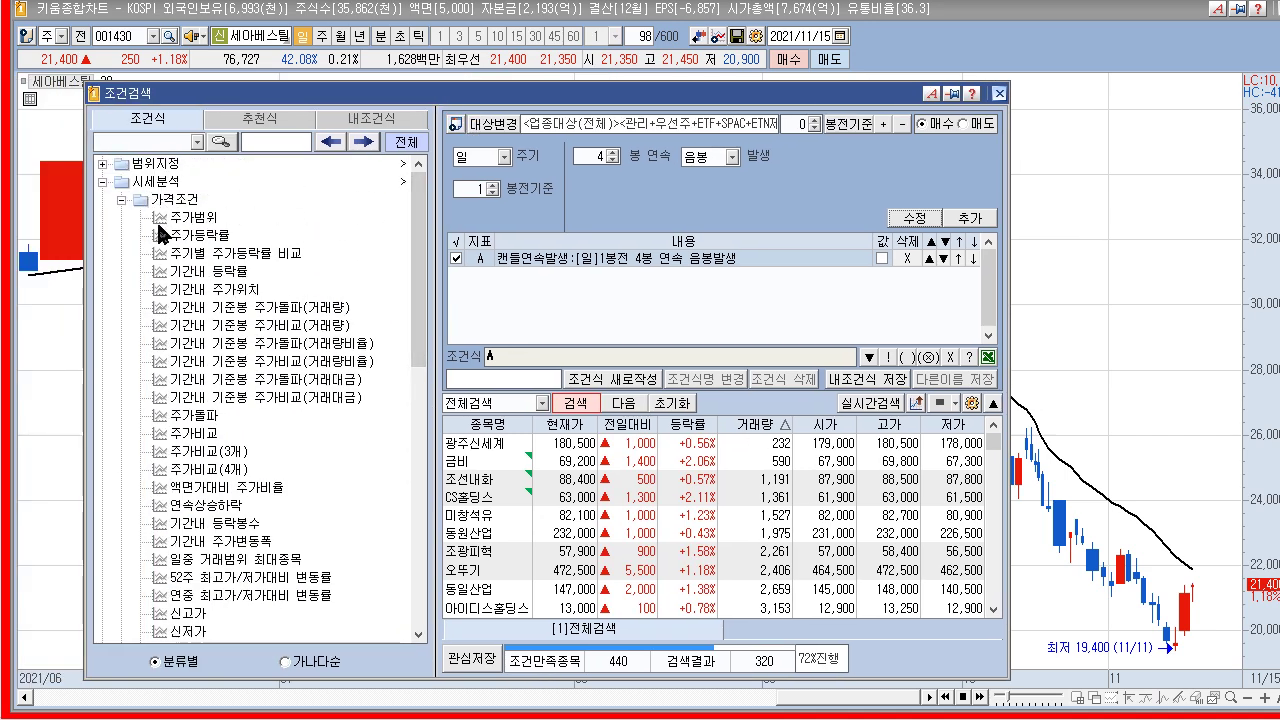
left_click(190, 236)
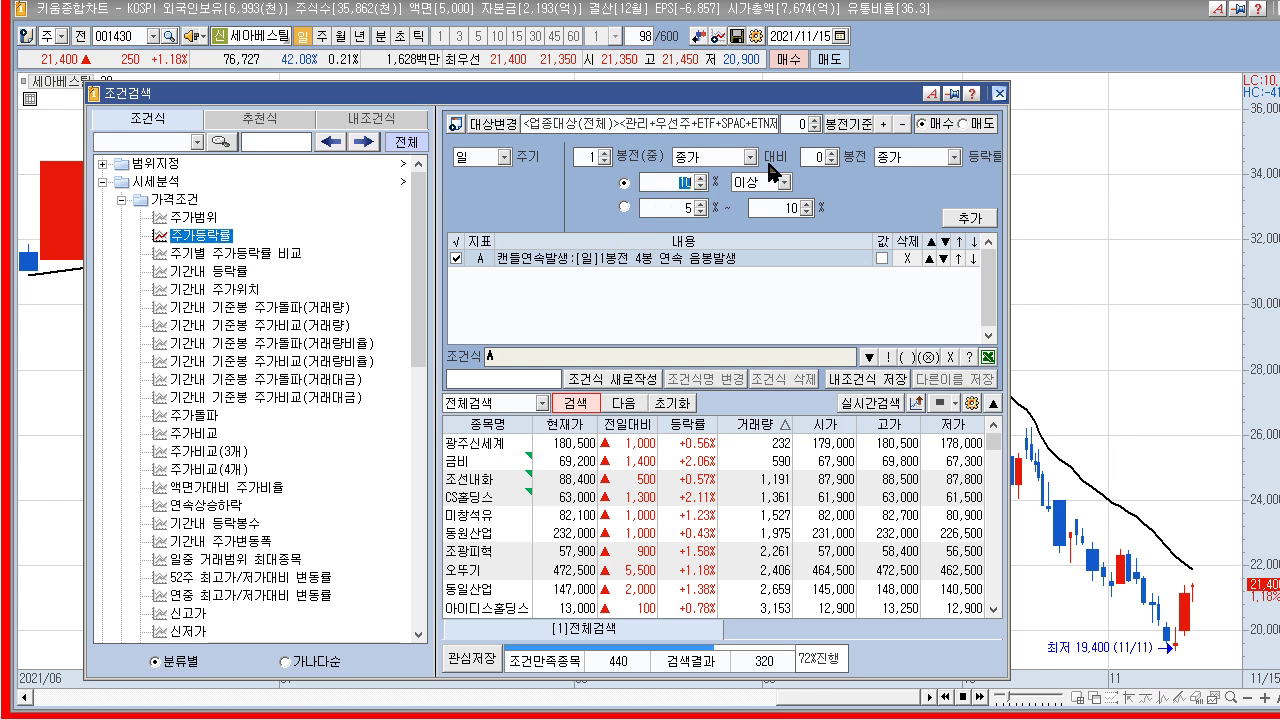
left_click(968, 217)
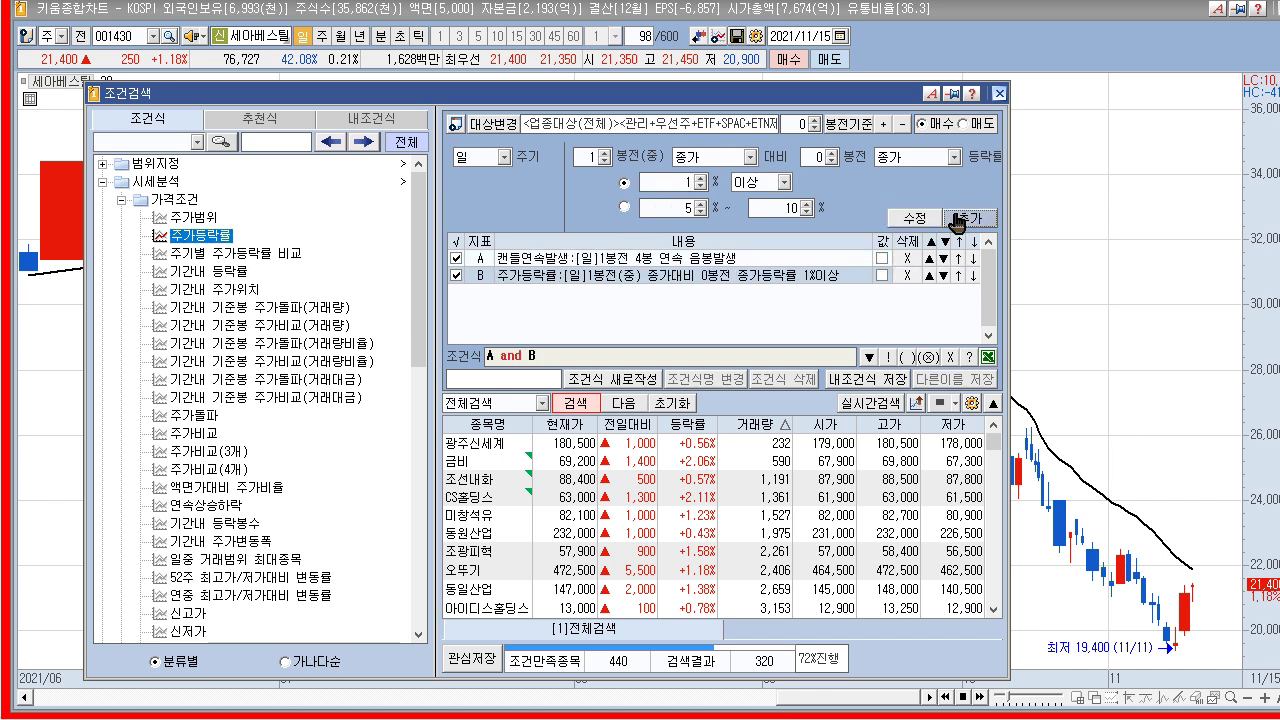
left_click(575, 410)
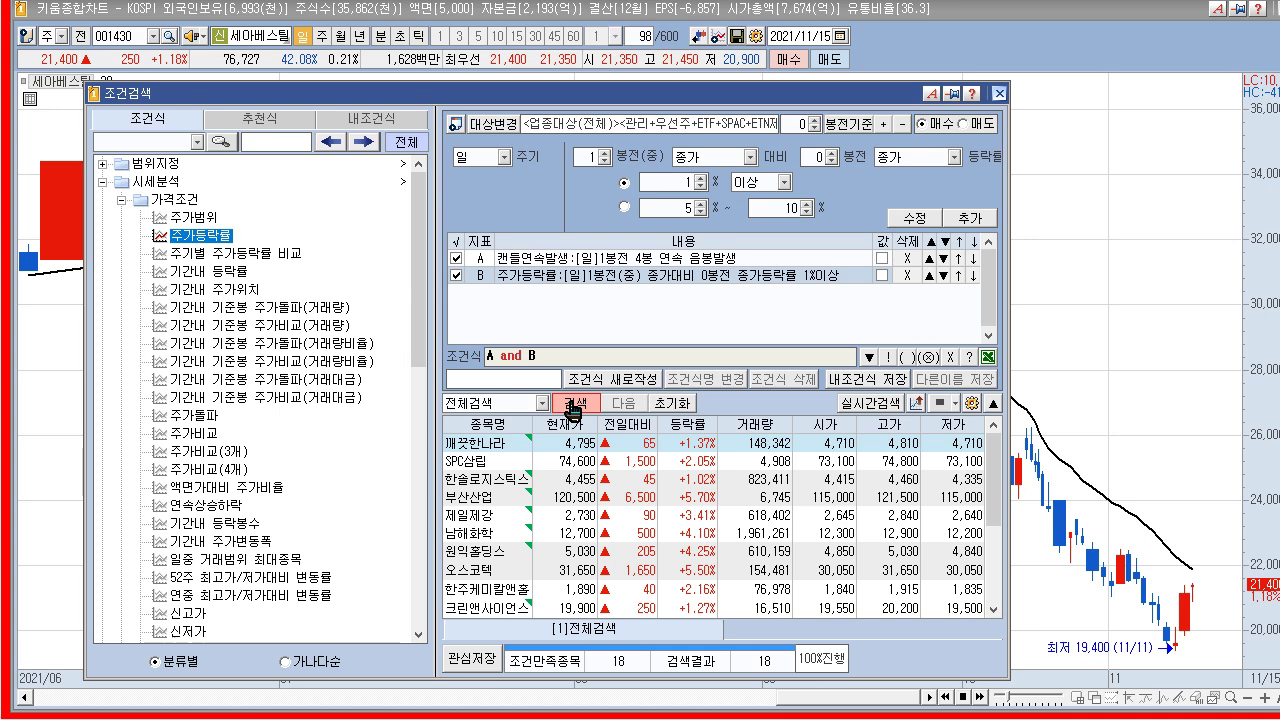
- Examine the most recent daily candles of the results from SPC삼립 to 원익홀딩스 for the rebound after consecutive 음봉
left_click_drag(778, 92, 191, 80)
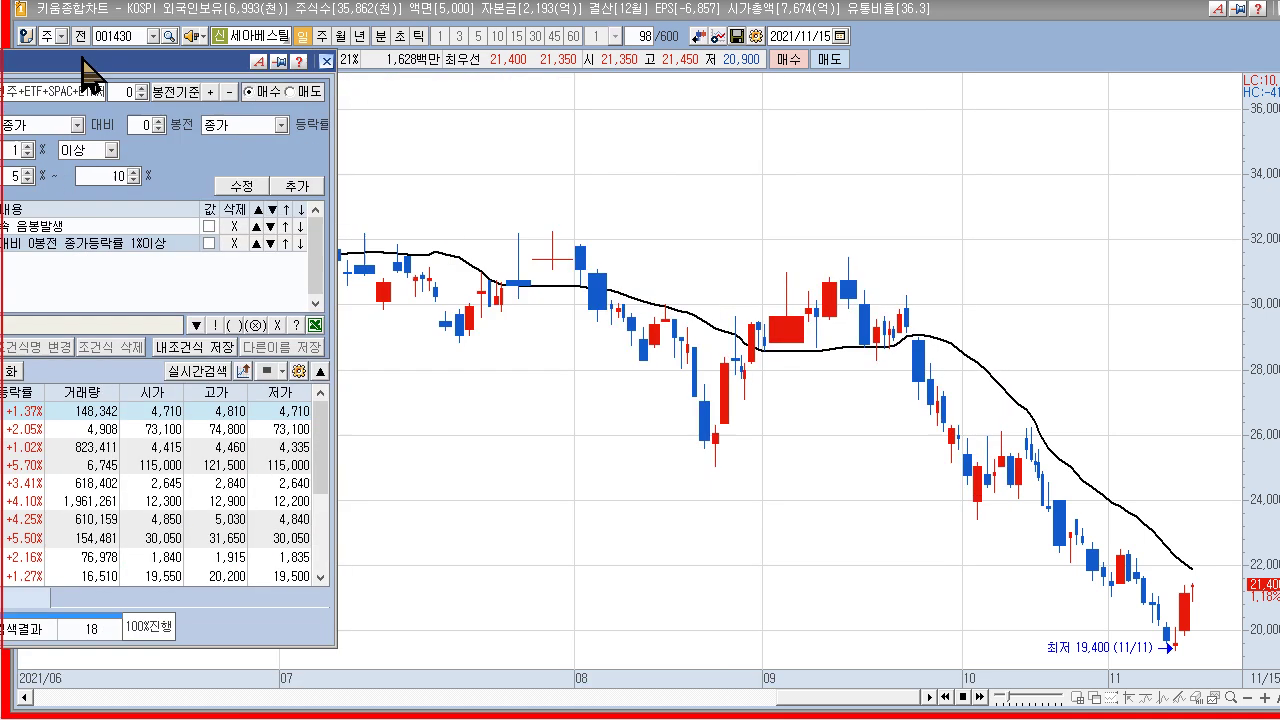
key("Down")
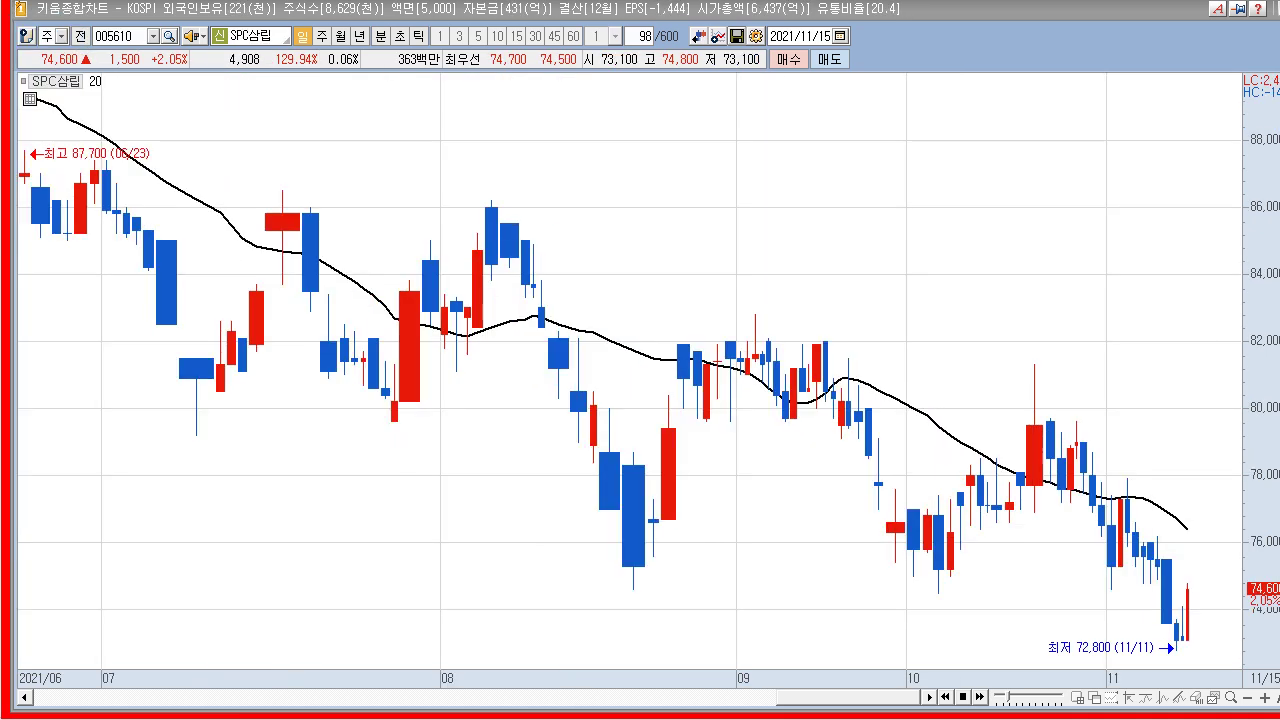
left_click_drag(994, 363, 1173, 380)
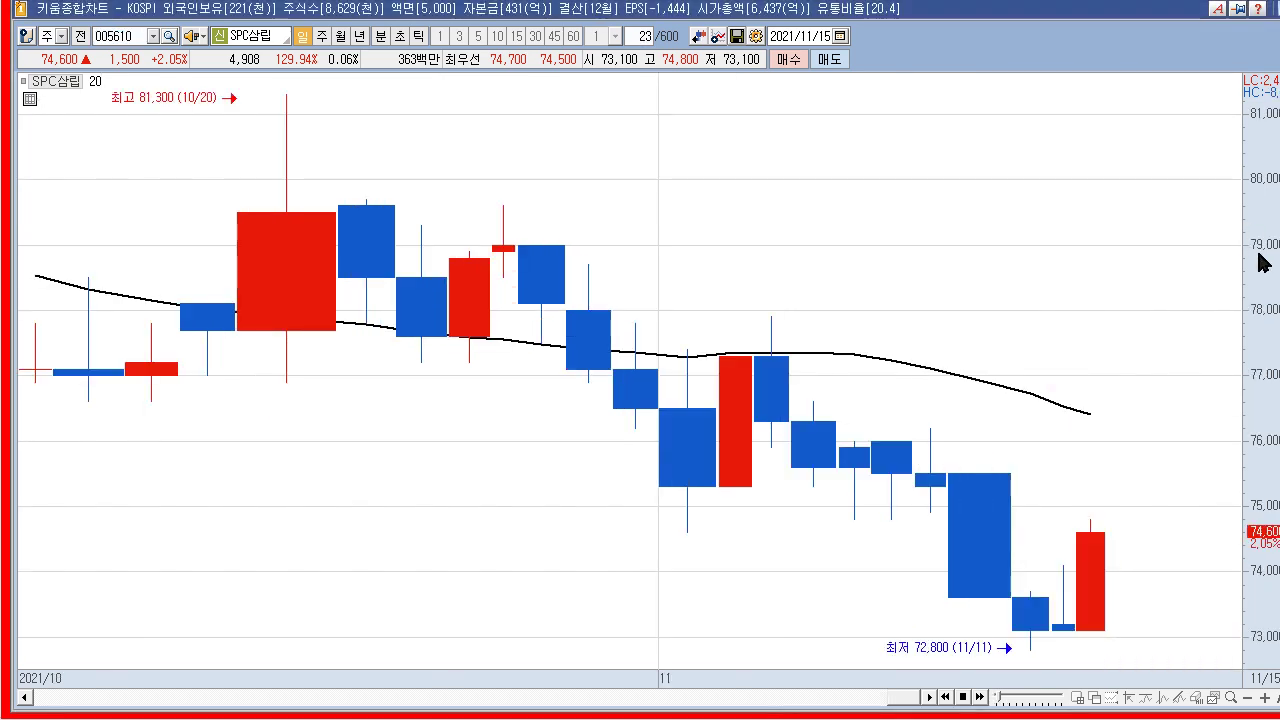
key("Down")
key("Down")
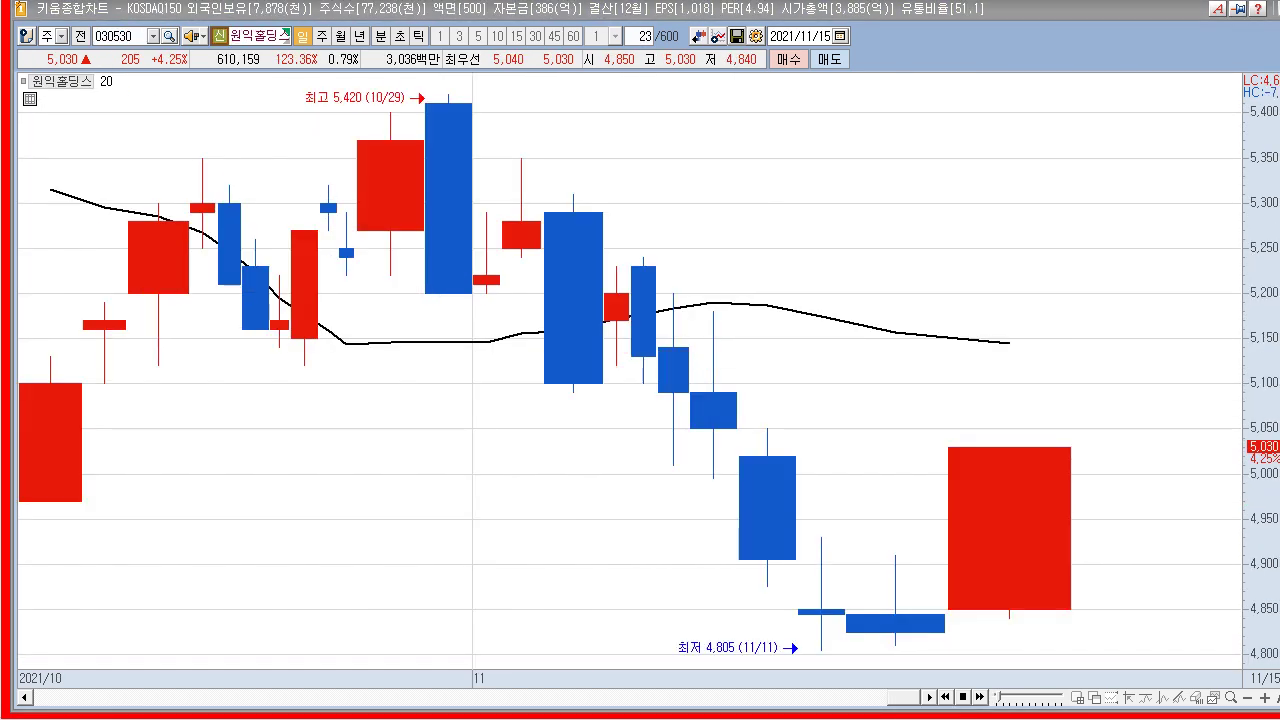
key("Down")
key("Up")
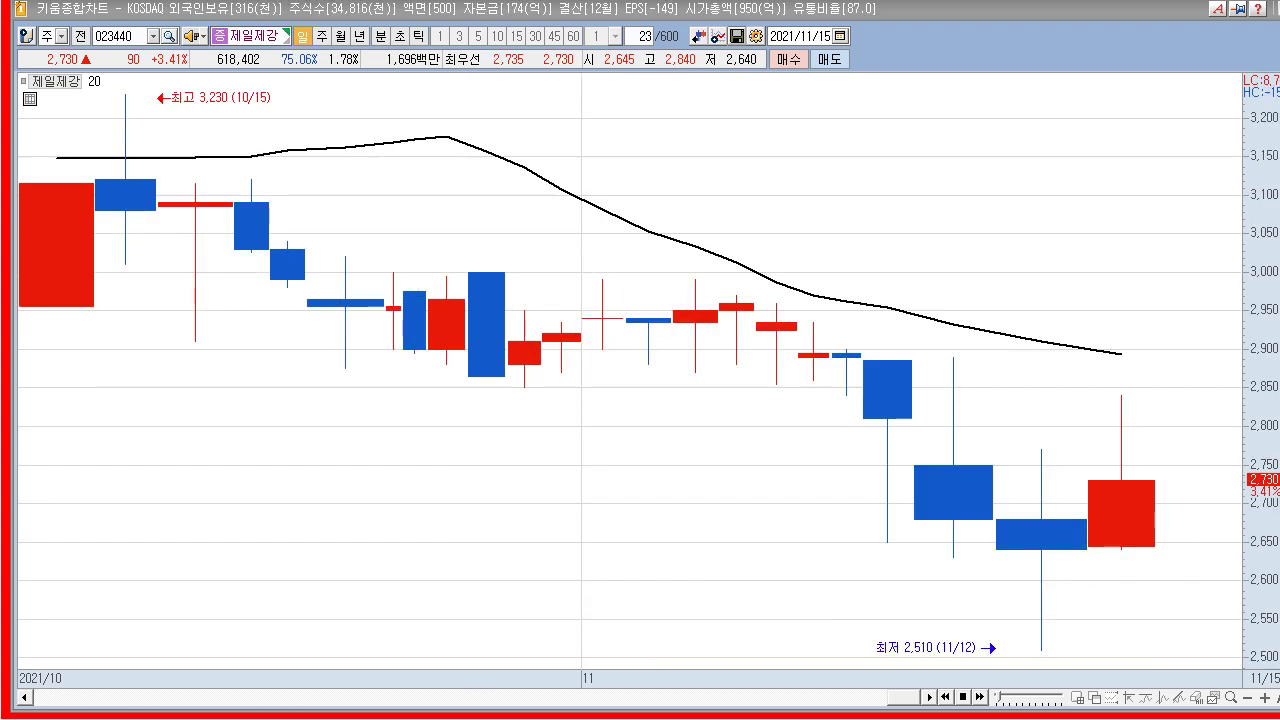
key("Down")
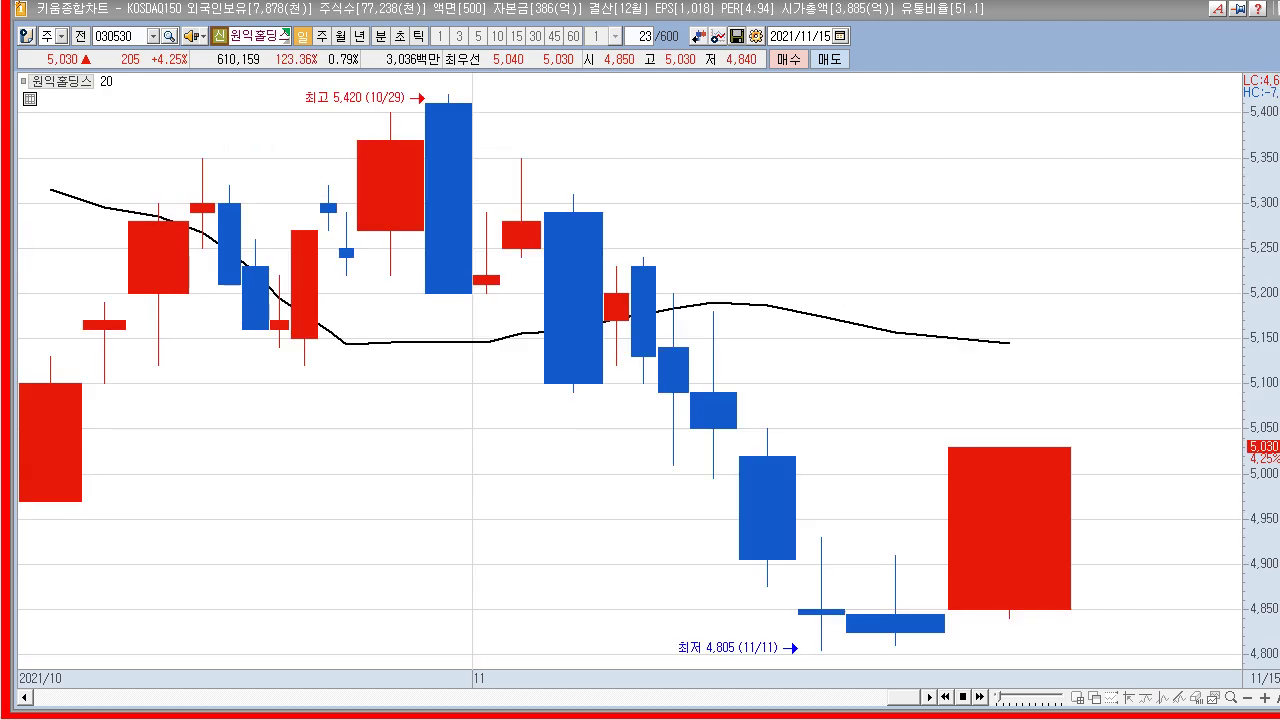
key("Up")
key("Up")
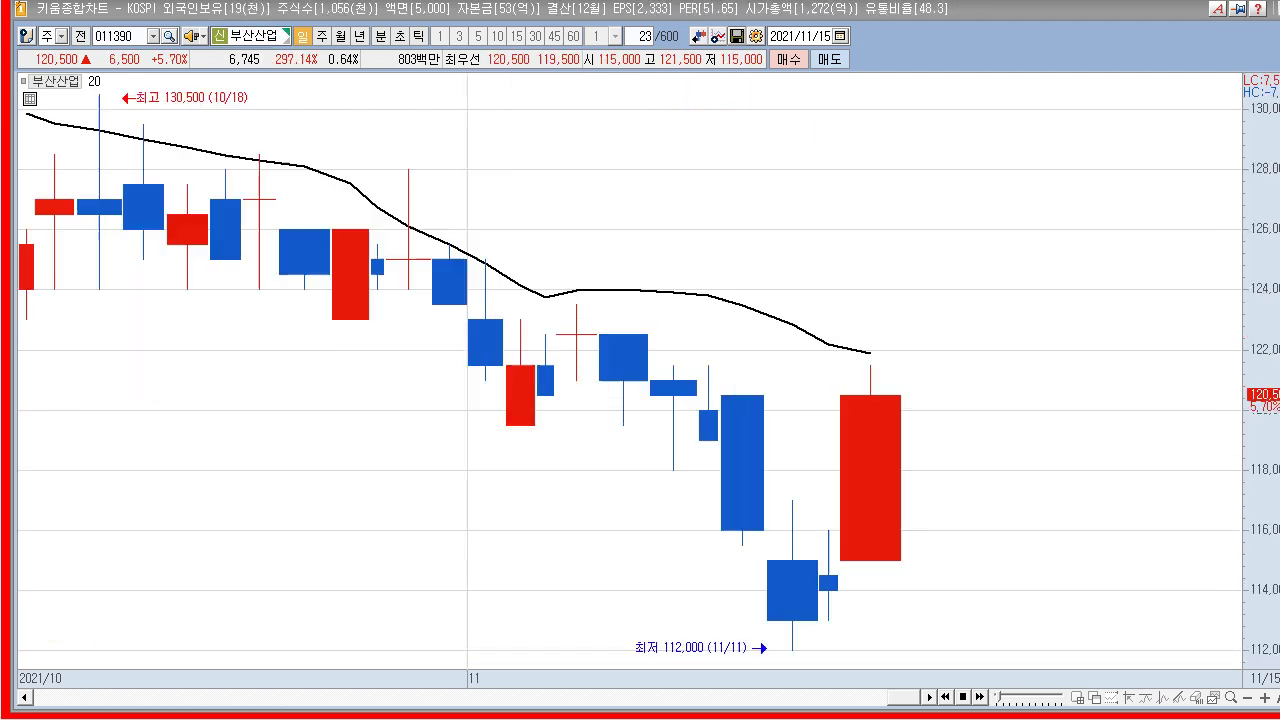
key("Down")
key("Down")
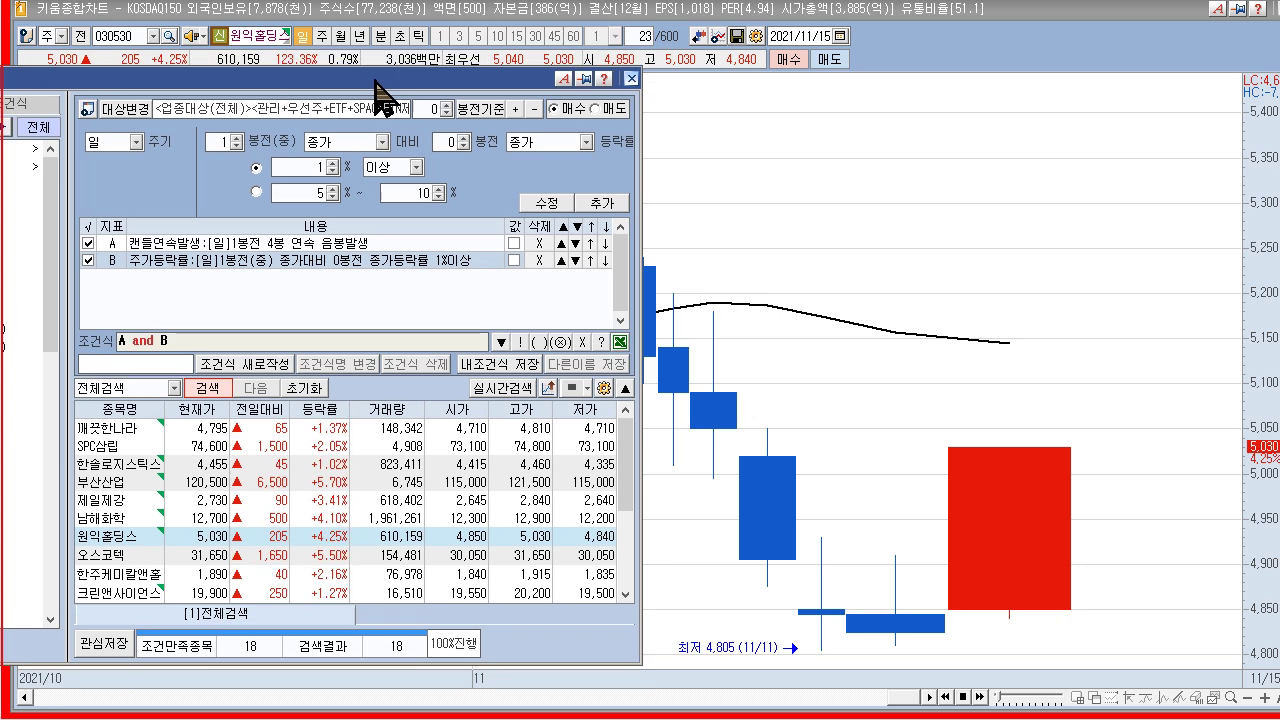
- Delete the 주가등락률 condition, change 캔들연속발생 to 7봉 연속 양봉 at 0봉전, and run the search
left_click(229, 247)
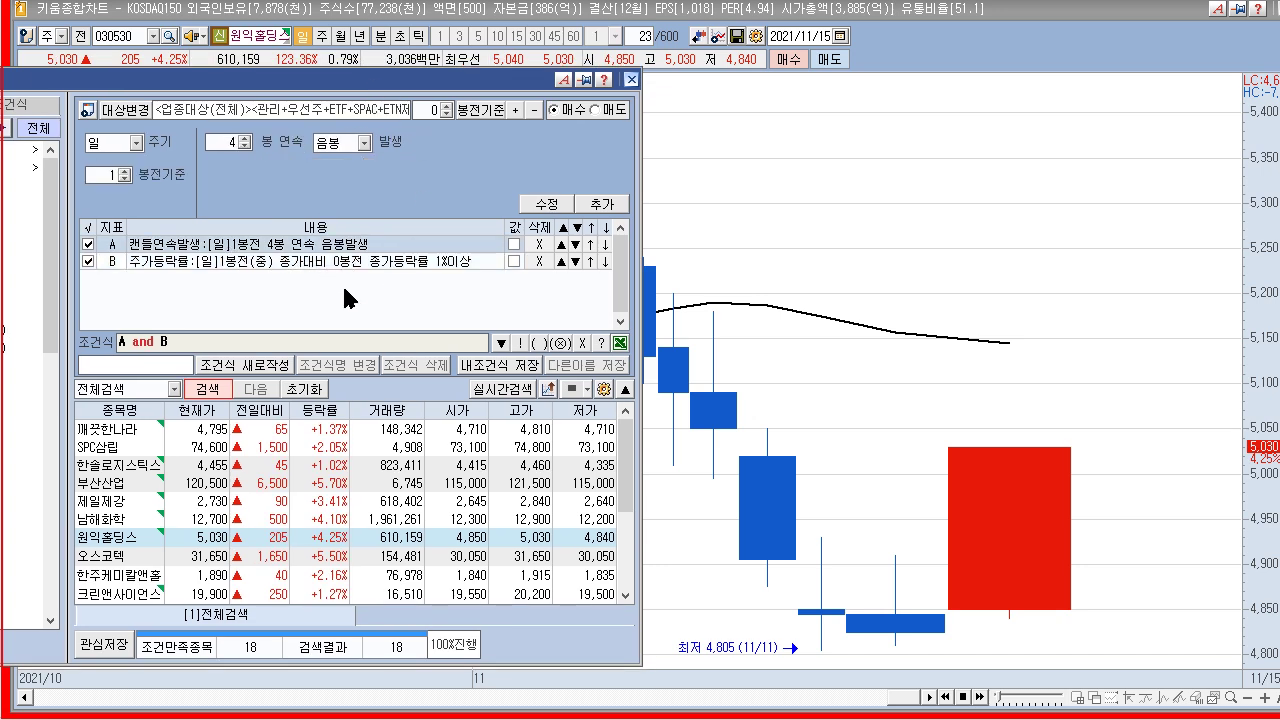
left_click(538, 262)
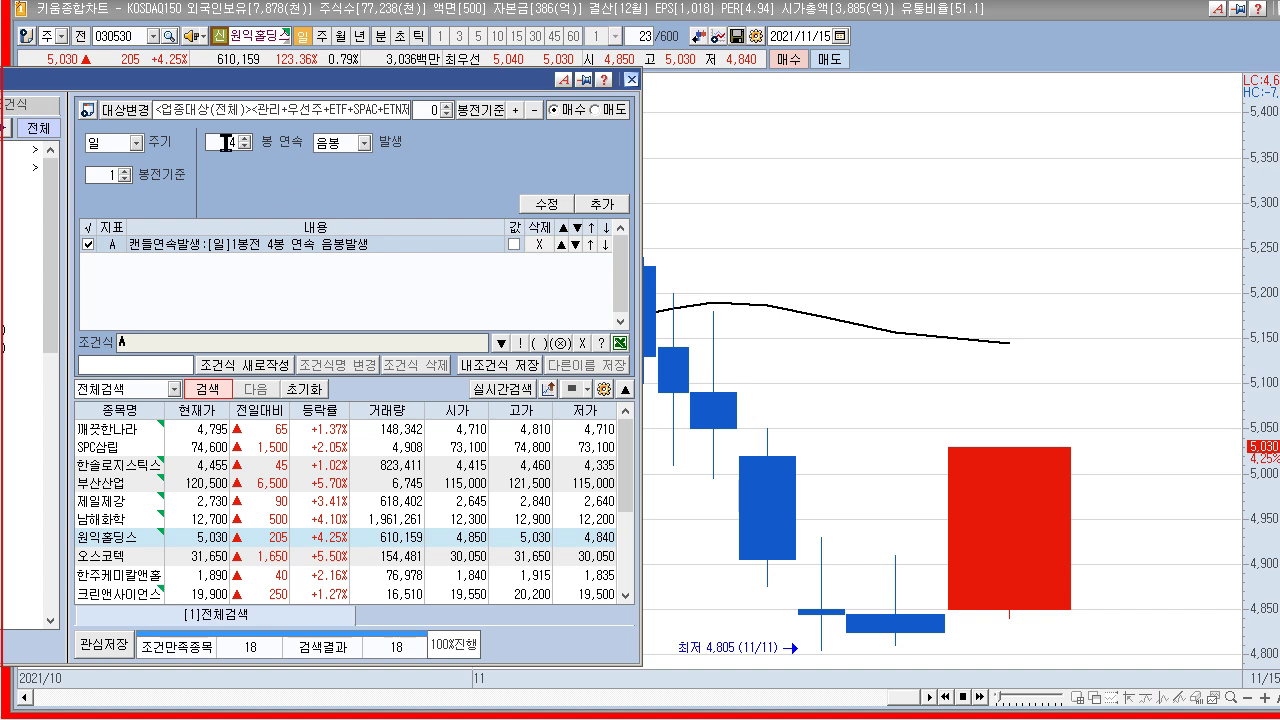
left_click(105, 176)
type("0")
left_click(214, 142)
type("7")
left_click(345, 145)
left_click(331, 160)
left_click(545, 203)
left_click(208, 389)
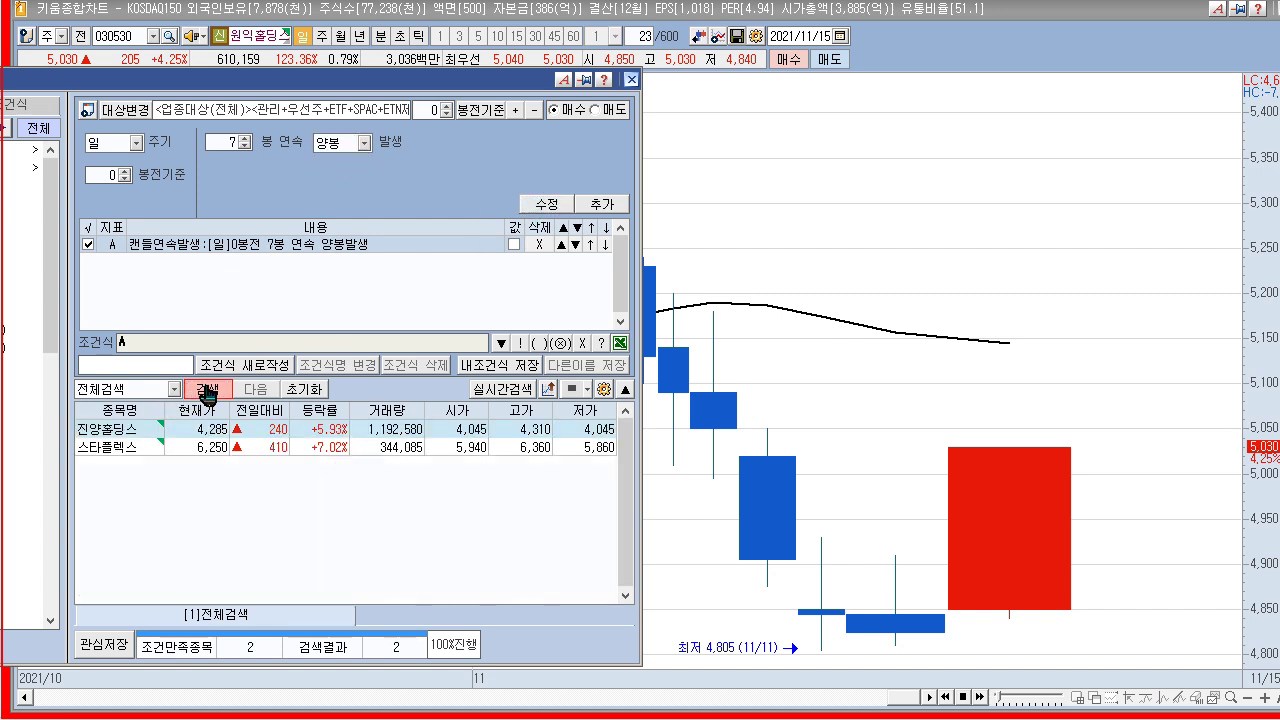
- Examine 진양홀딩스's daily chart over the whole period, and read the price details of its large red November candle
left_click(217, 436)
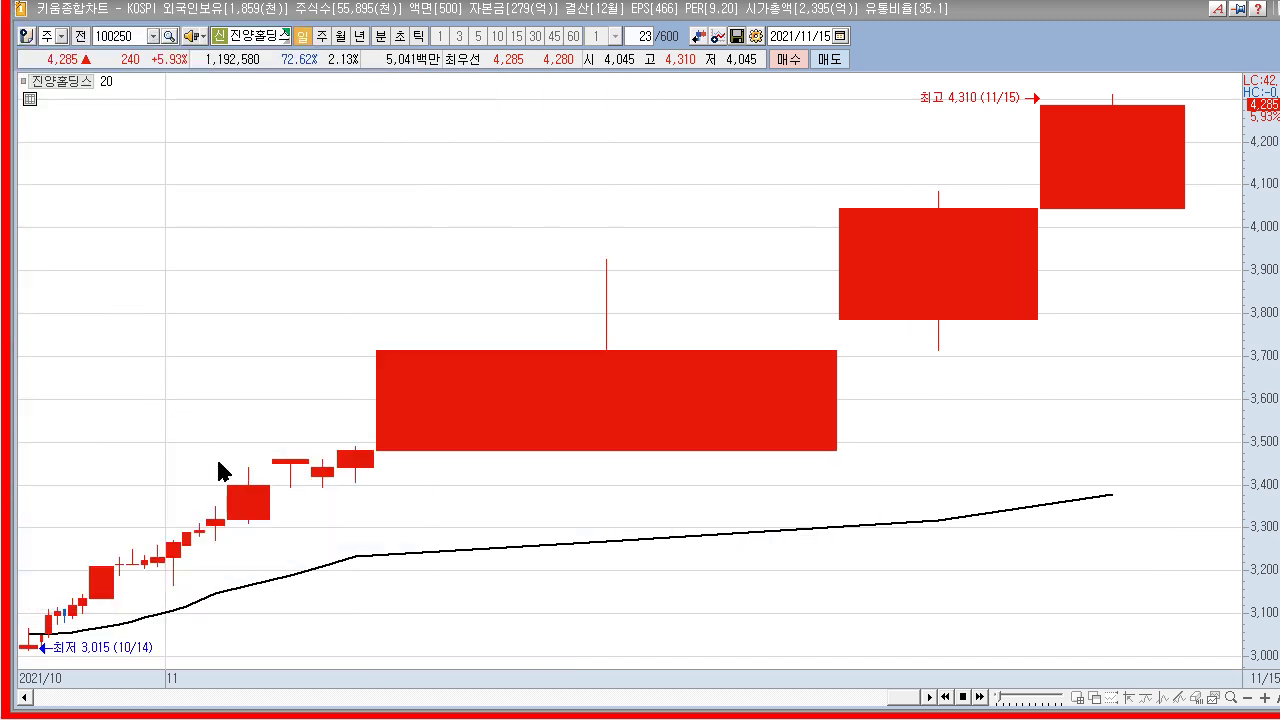
right_click(871, 600)
left_click(950, 680)
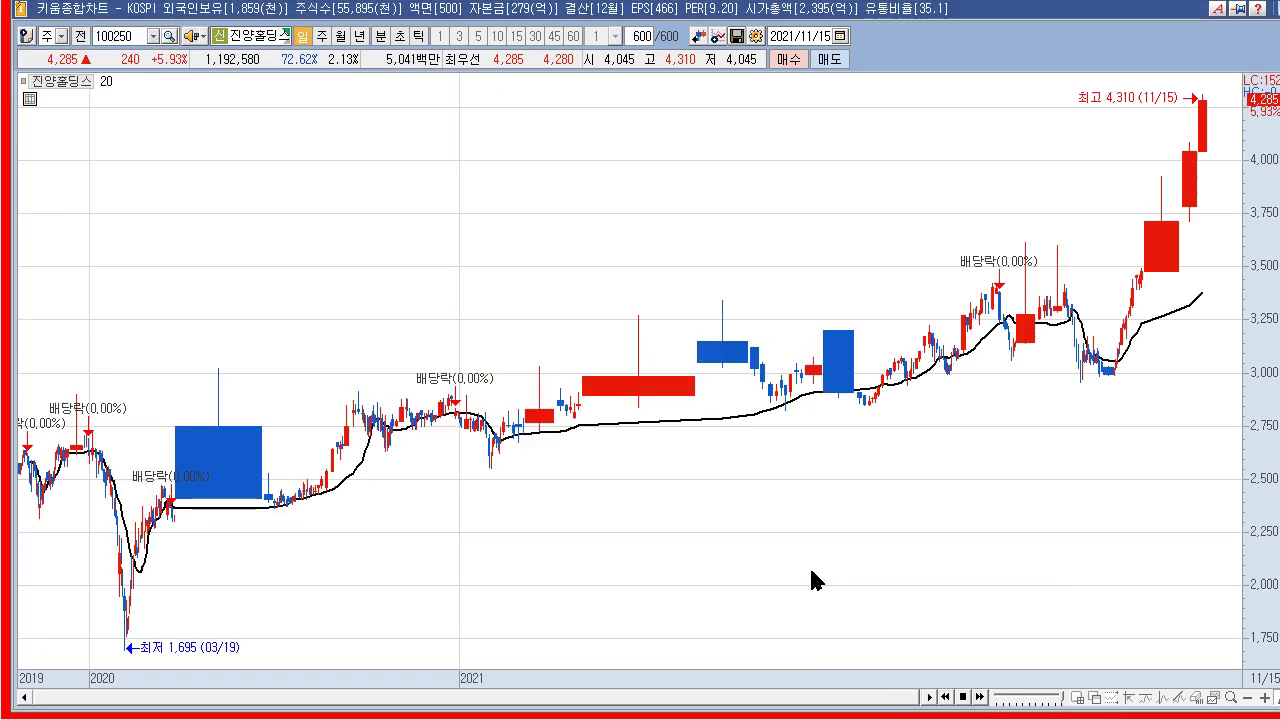
scroll(1258, 550, "up", 5)
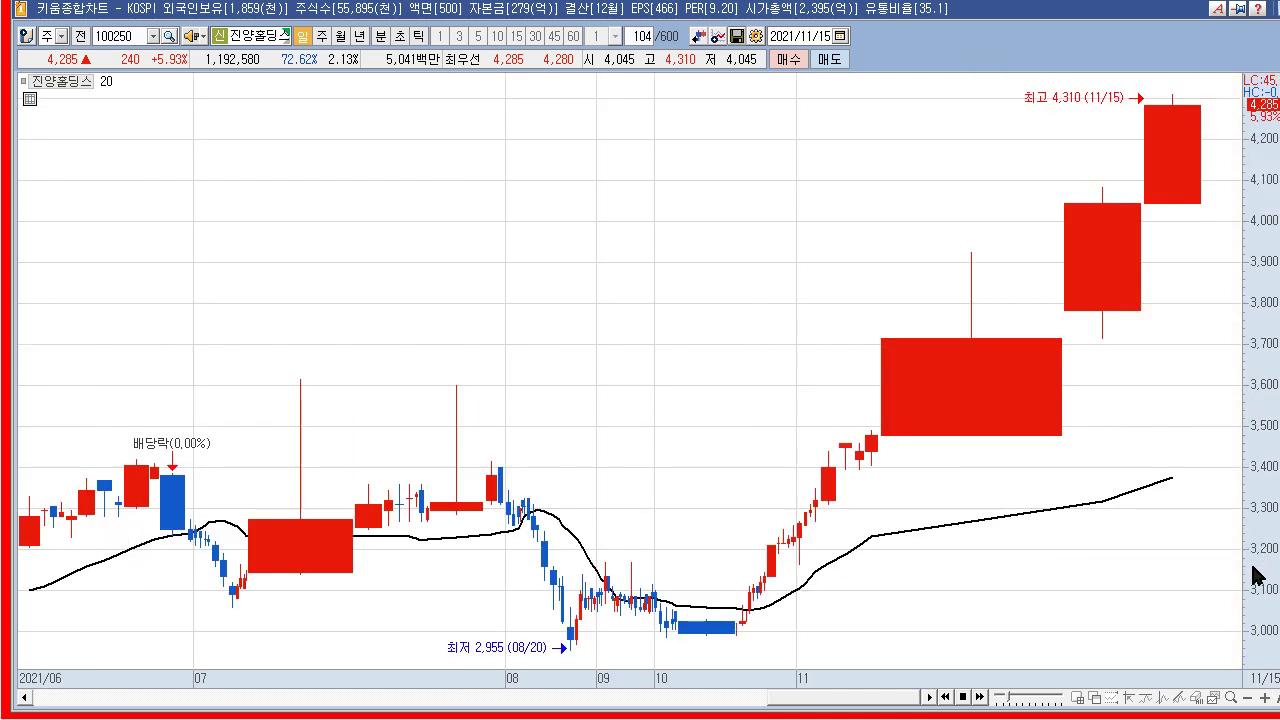
mouse_move(913, 433)
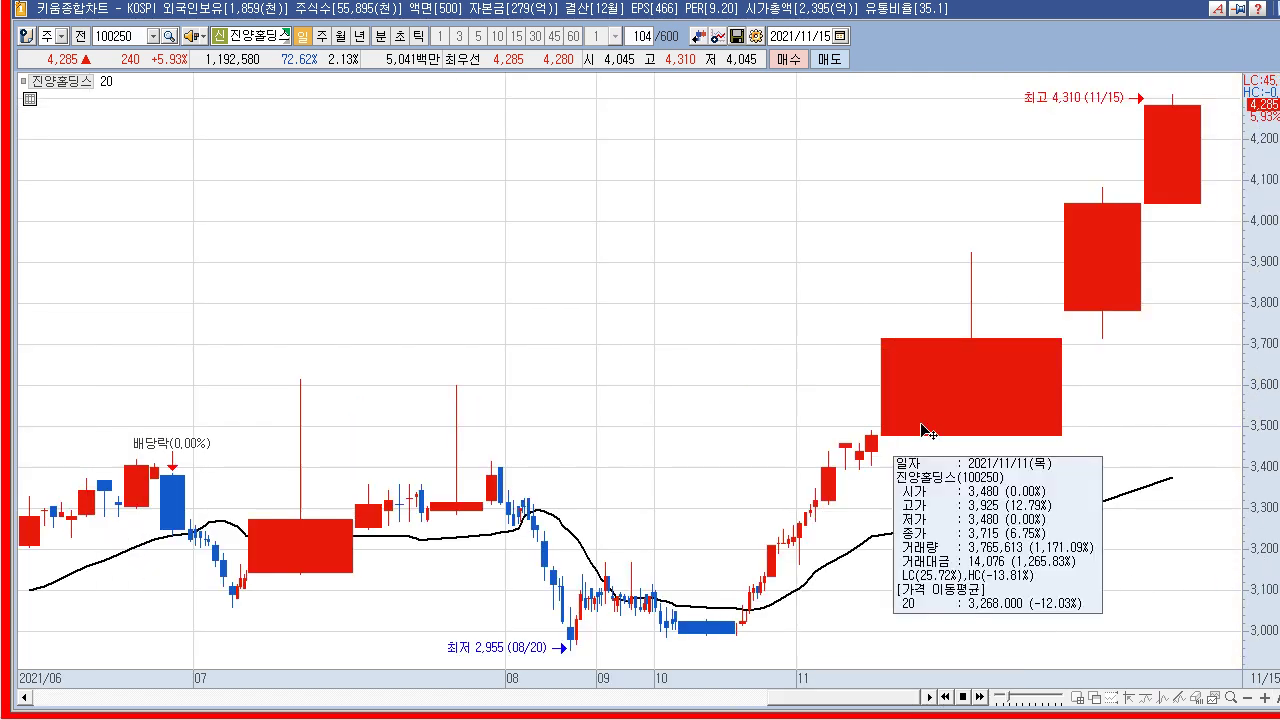
- Show 스타플렉스's daily chart and draw a rising arrow from the first large November 양봉's low to the latest candle
key("Down")
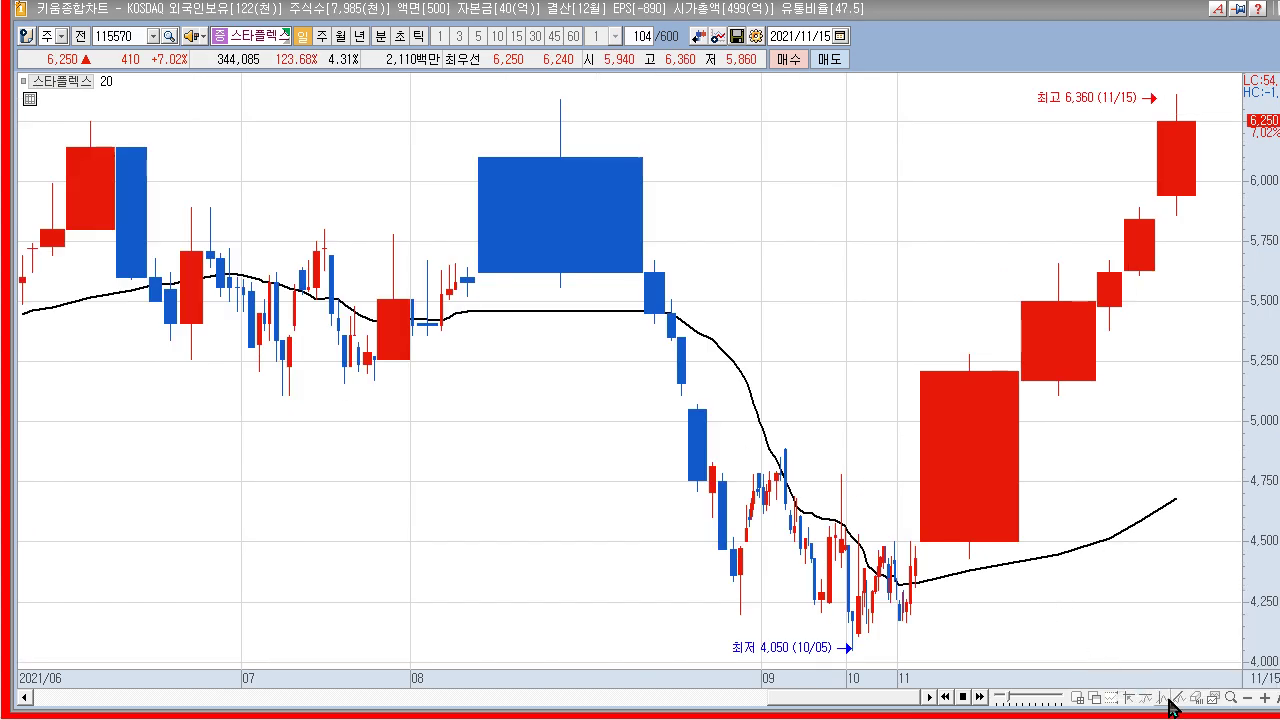
mouse_move(968, 554)
left_mouse_down()
mouse_move(1190, 246)
mouse_move(1176, 240)
mouse_move(1176, 306)
left_mouse_up()
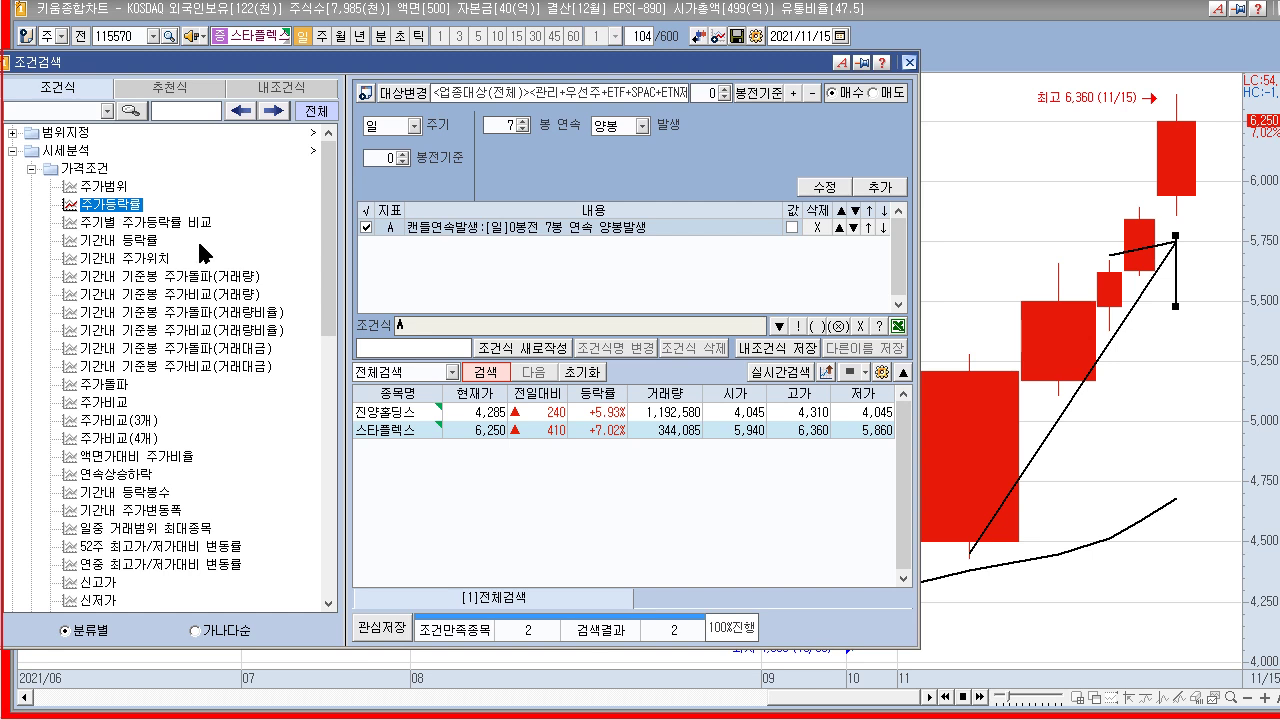
- Add the conditions 고가저가갱신연속일수 (고가 1봉 연속 상승) and 고가/저가변동 연속일수 (1봉 연속 동시상승), both at 0봉전
scroll(330, 305, "down", 1)
left_click_drag(330, 305, 330, 493)
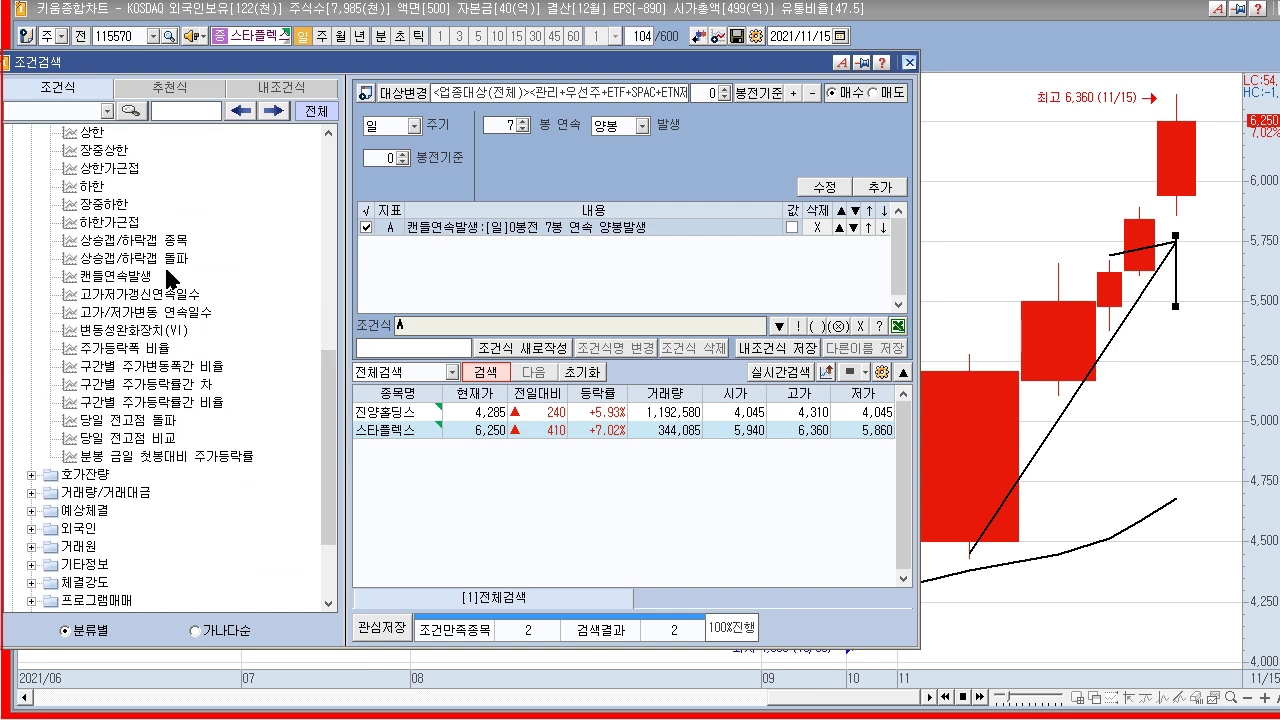
left_click(150, 297)
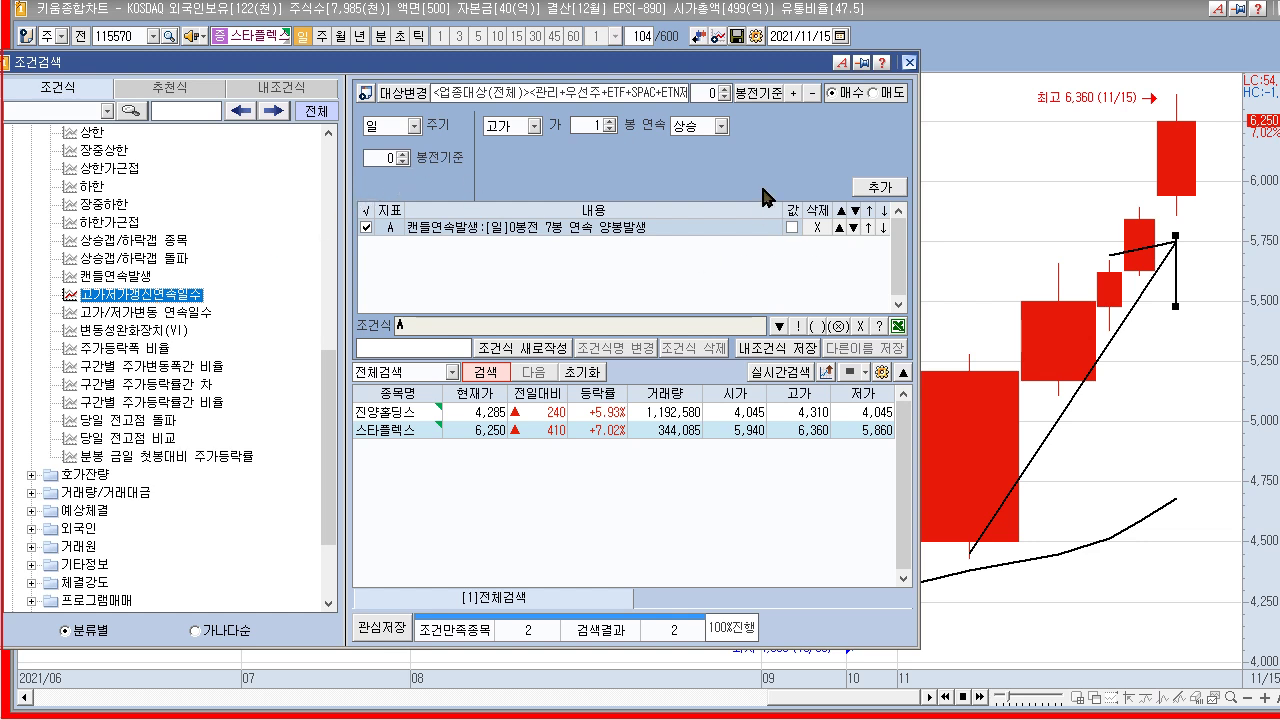
left_click(866, 190)
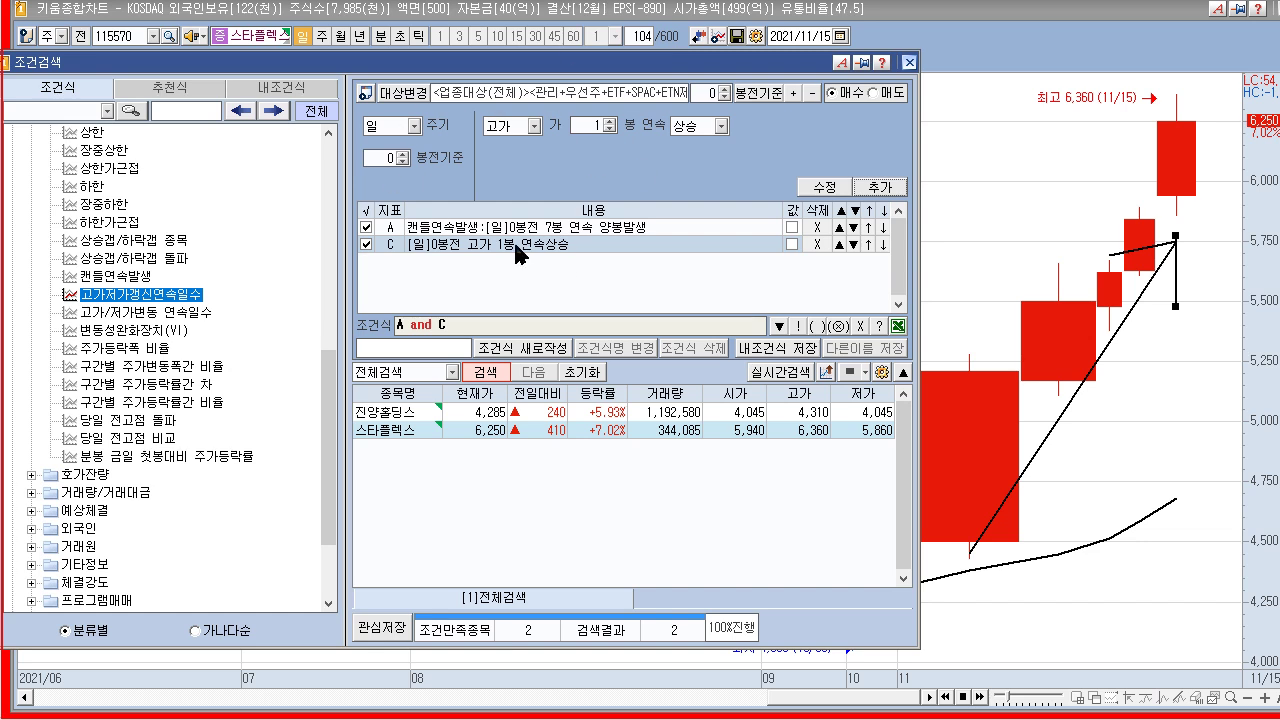
left_click(117, 314)
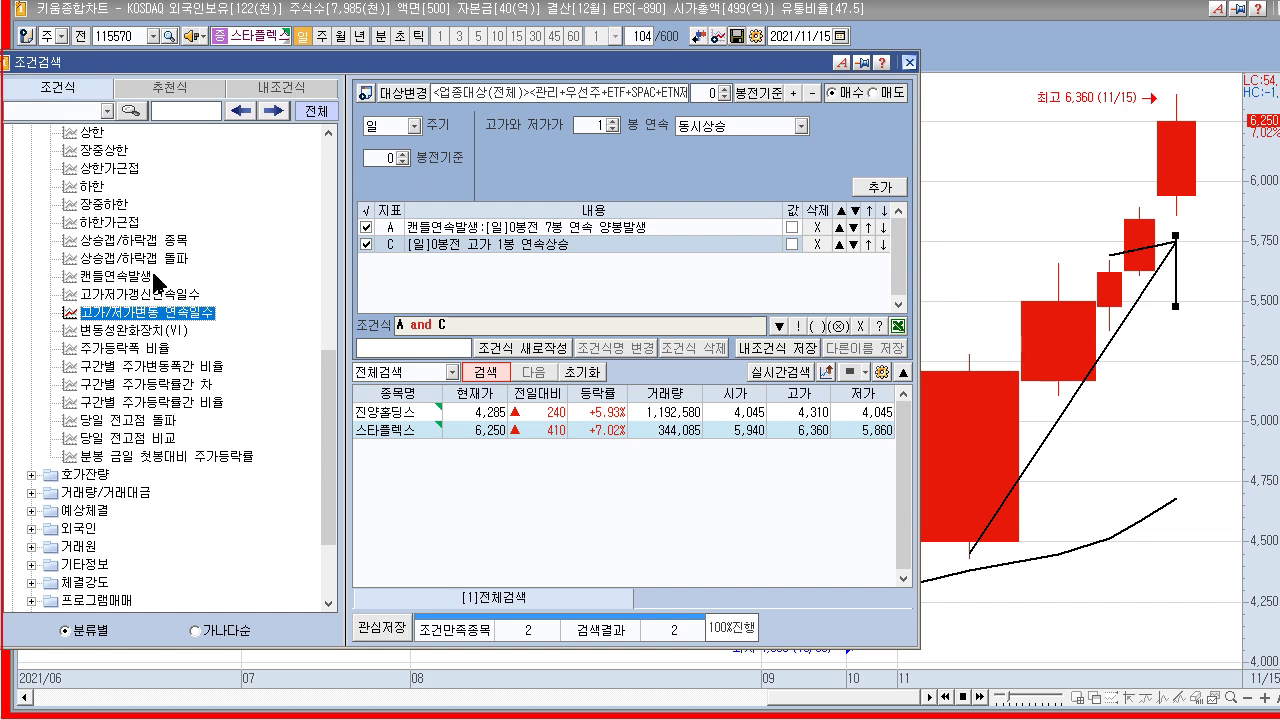
left_click(868, 187)
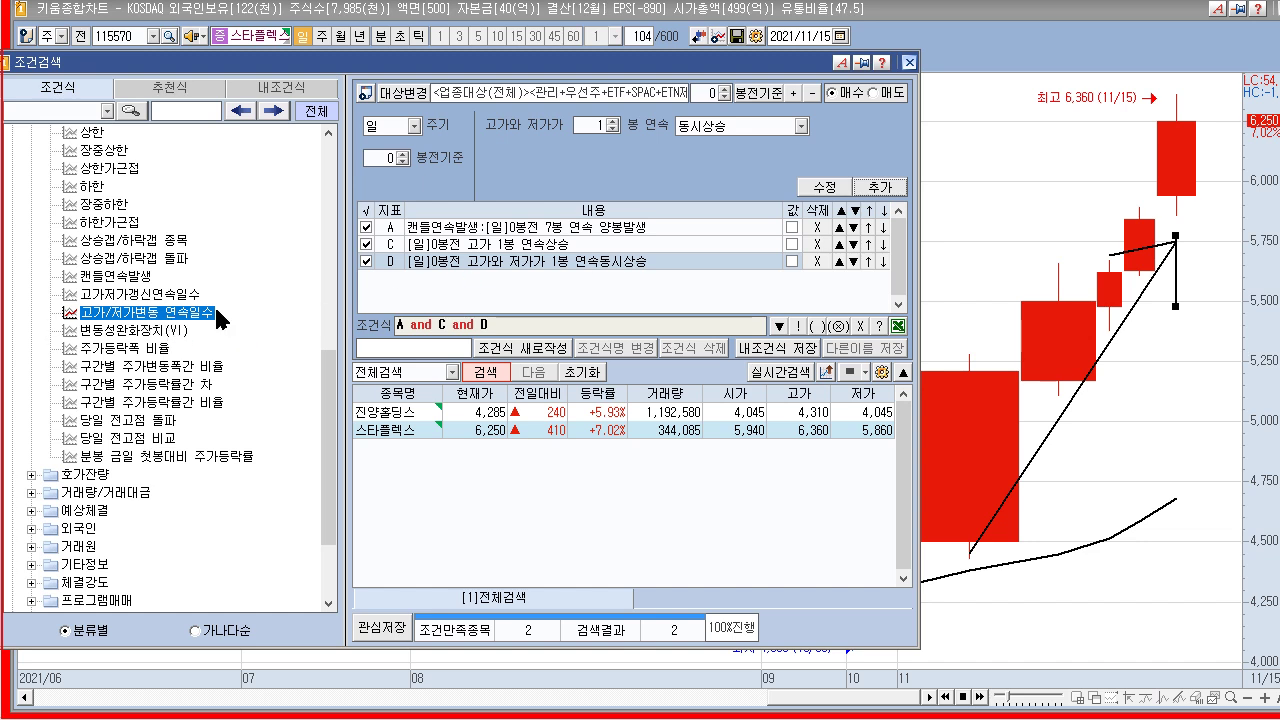
- Delete all three conditions from the condition list
left_click(176, 336)
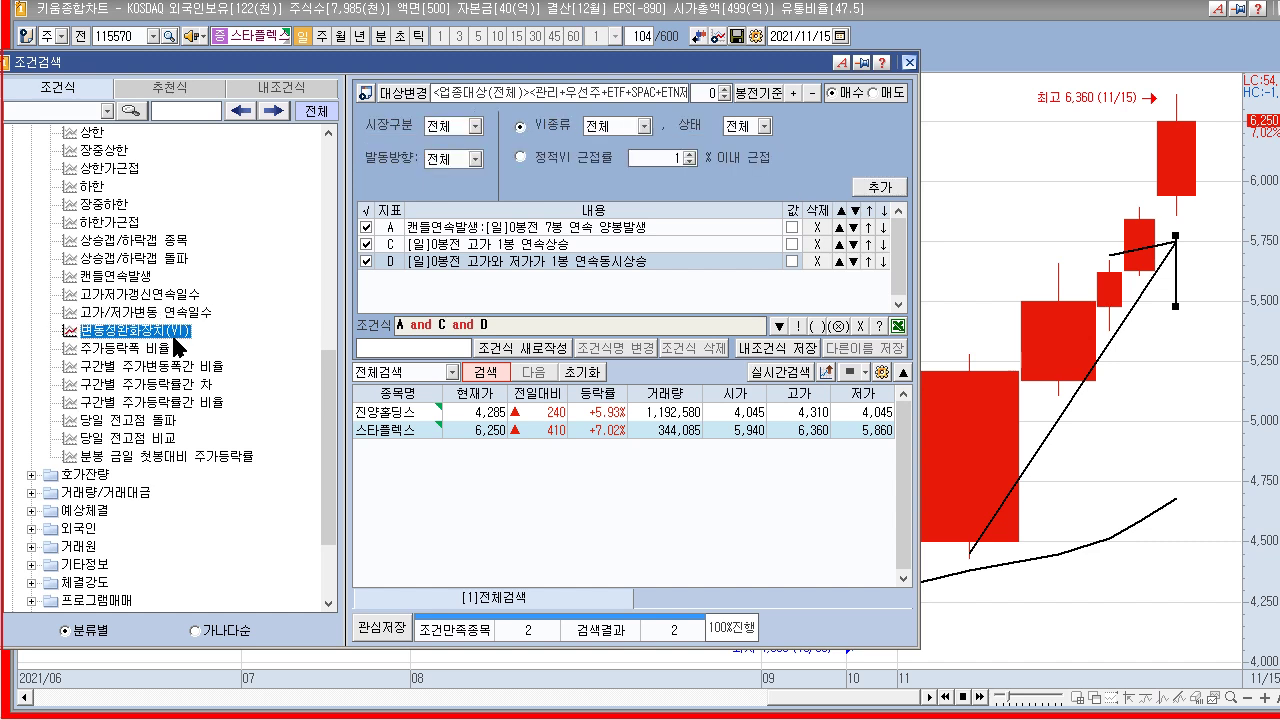
left_click(818, 260)
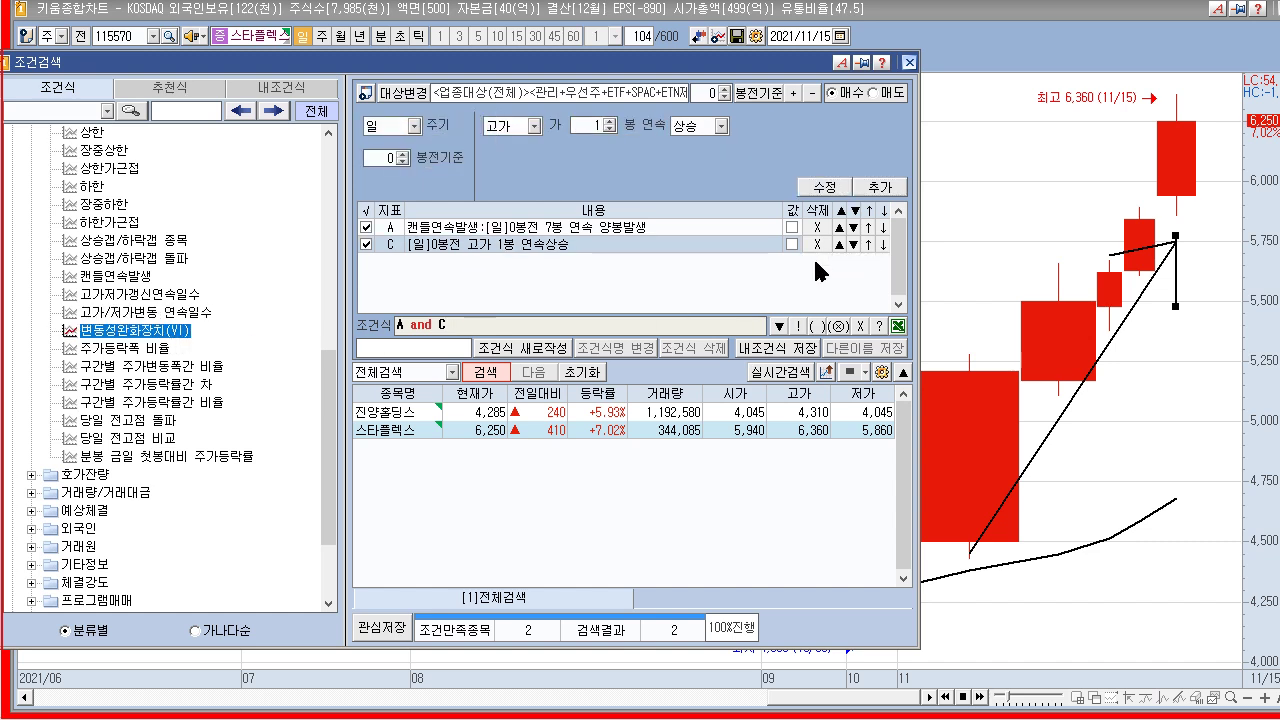
left_click(818, 247)
left_click(818, 227)
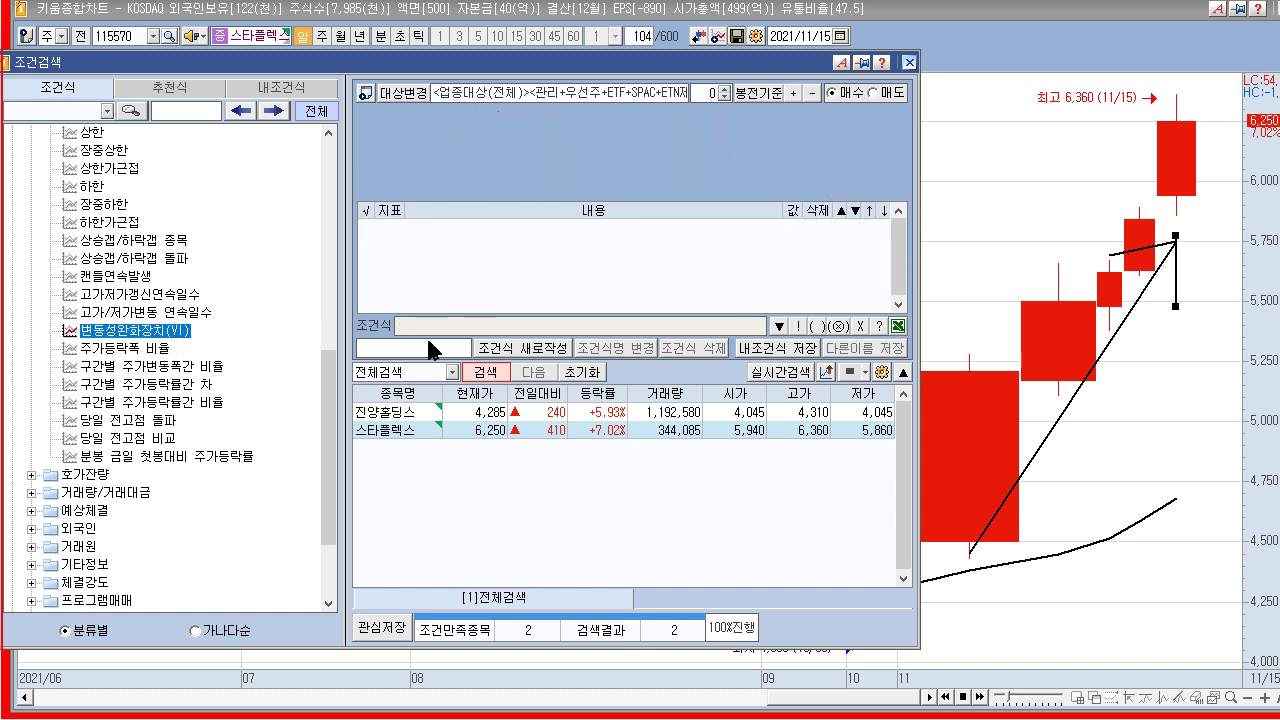
- Add a 변동성완화장치(VI) condition with 정적VI 근접률 within 2% for all markets and directions, and run the search
left_click(167, 337)
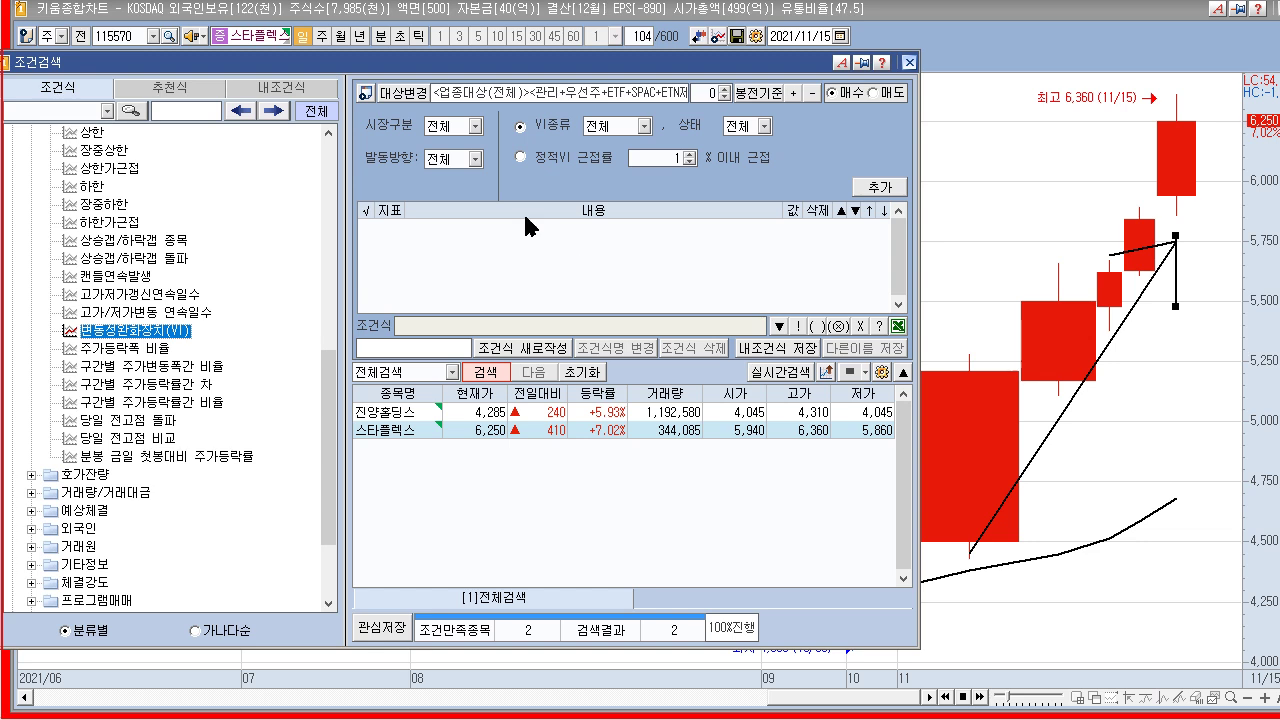
left_click(520, 157)
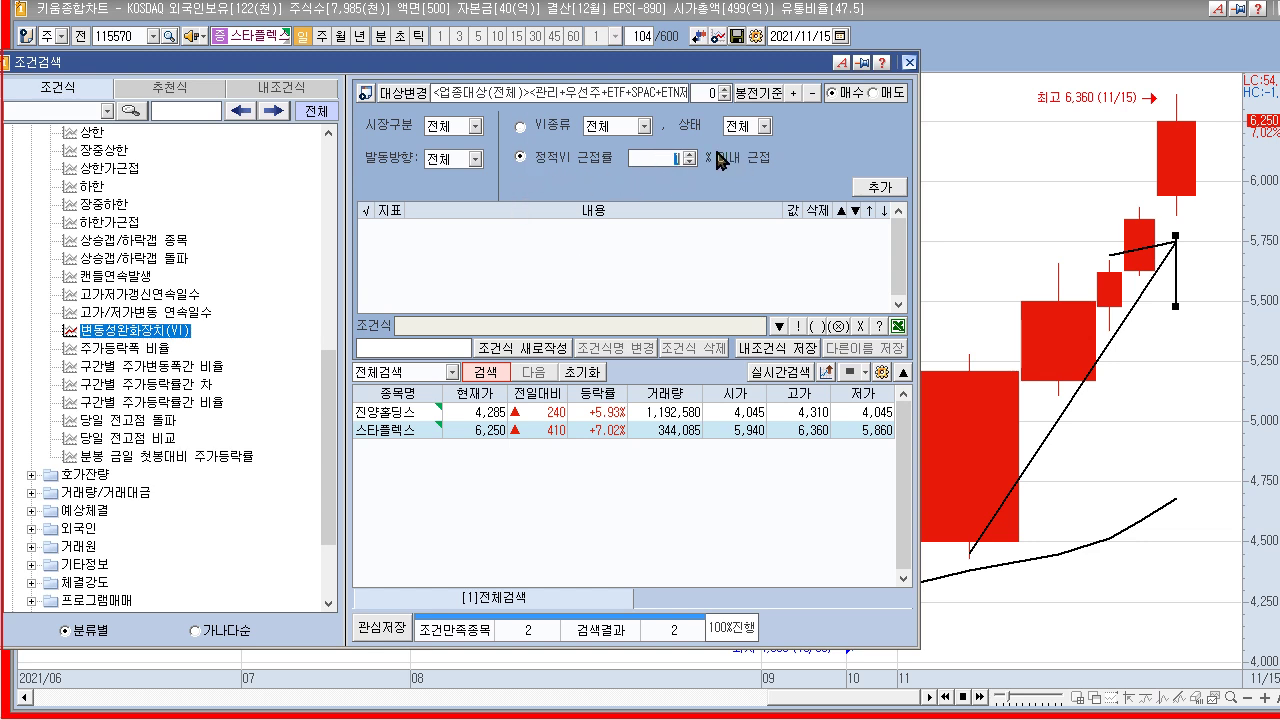
left_click(880, 186)
left_click(485, 374)
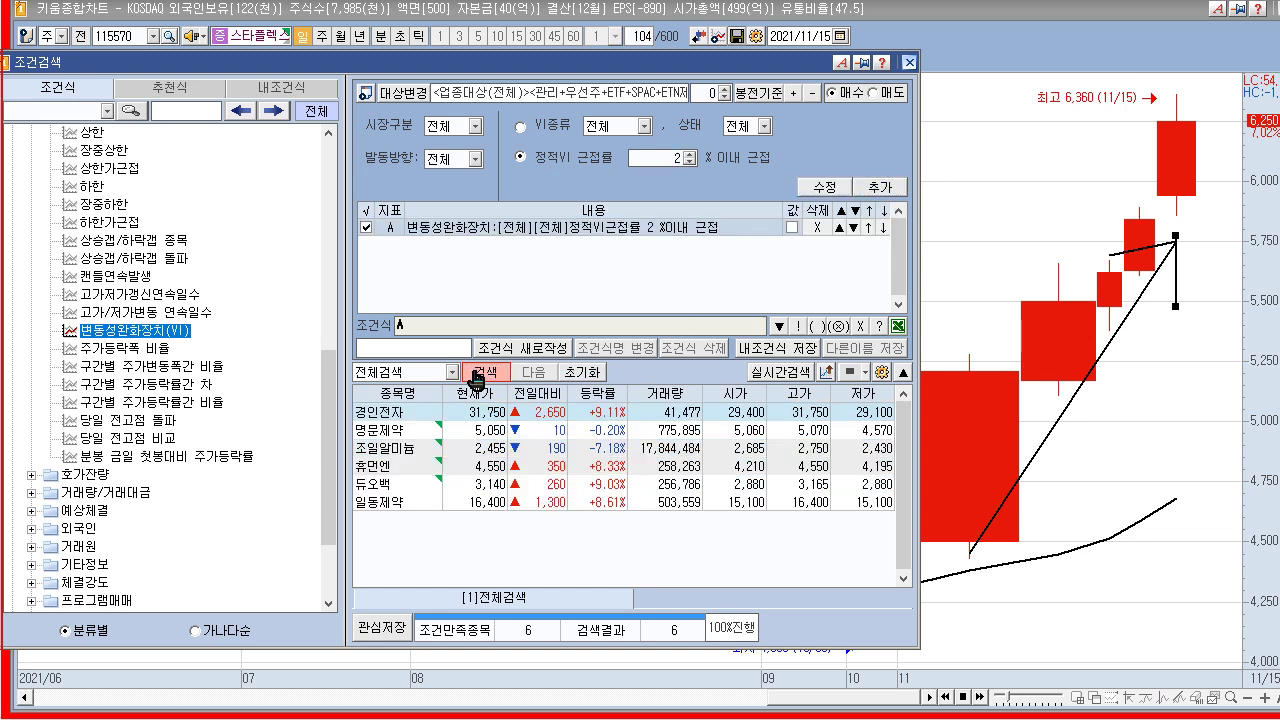
- Examine the daily charts of the VI proximity results, including 휴먼엔, 일동제약 and 경인전자
left_click(612, 449)
left_click(602, 466)
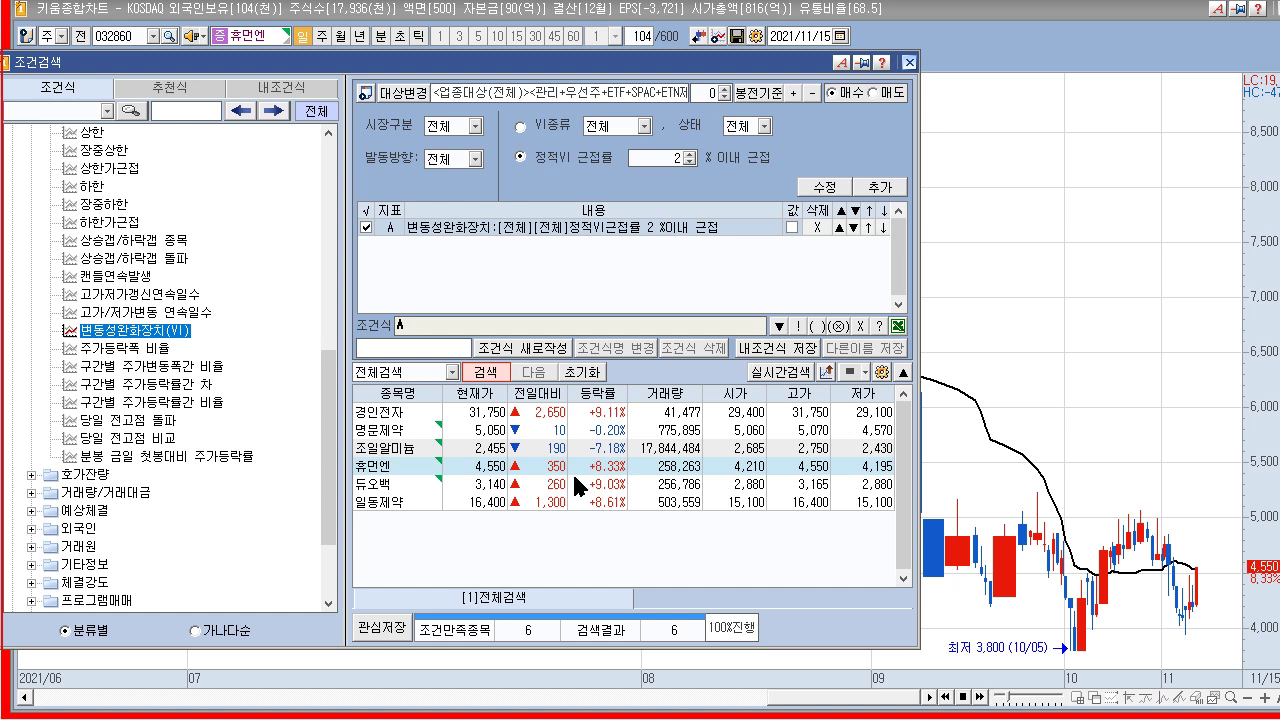
left_click(578, 486)
left_click(532, 500)
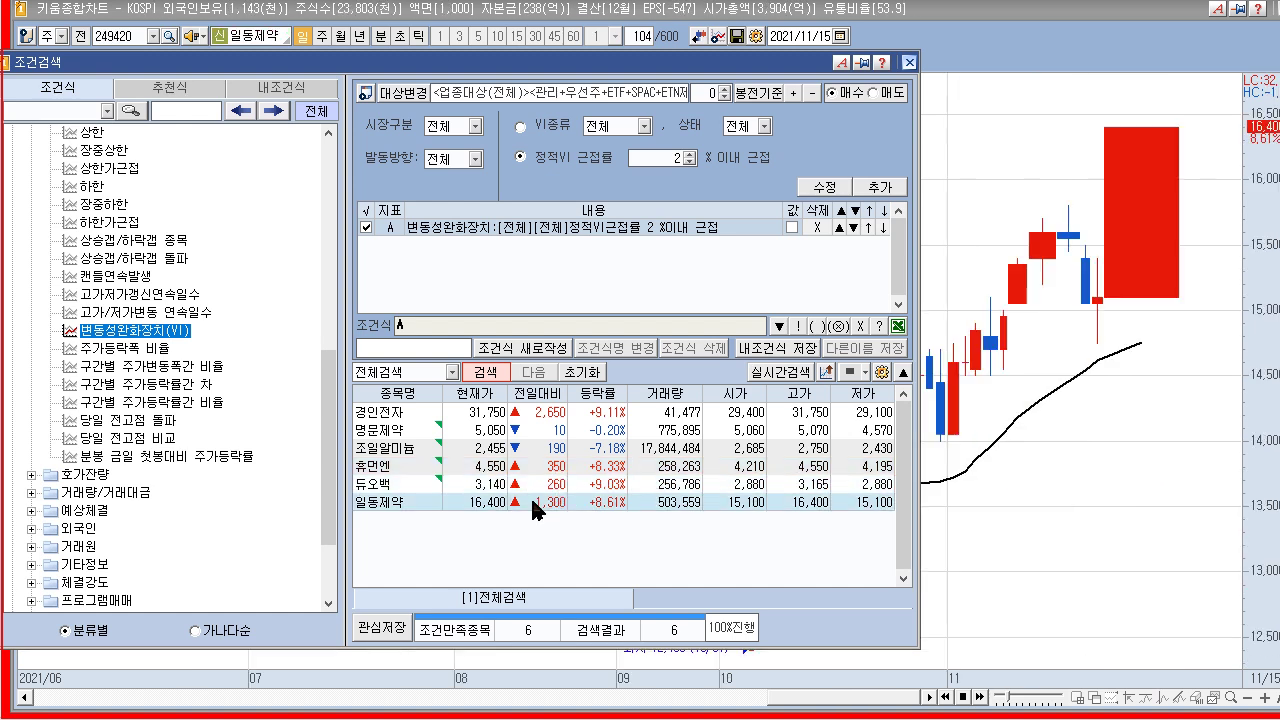
left_click(568, 449)
left_click(584, 412)
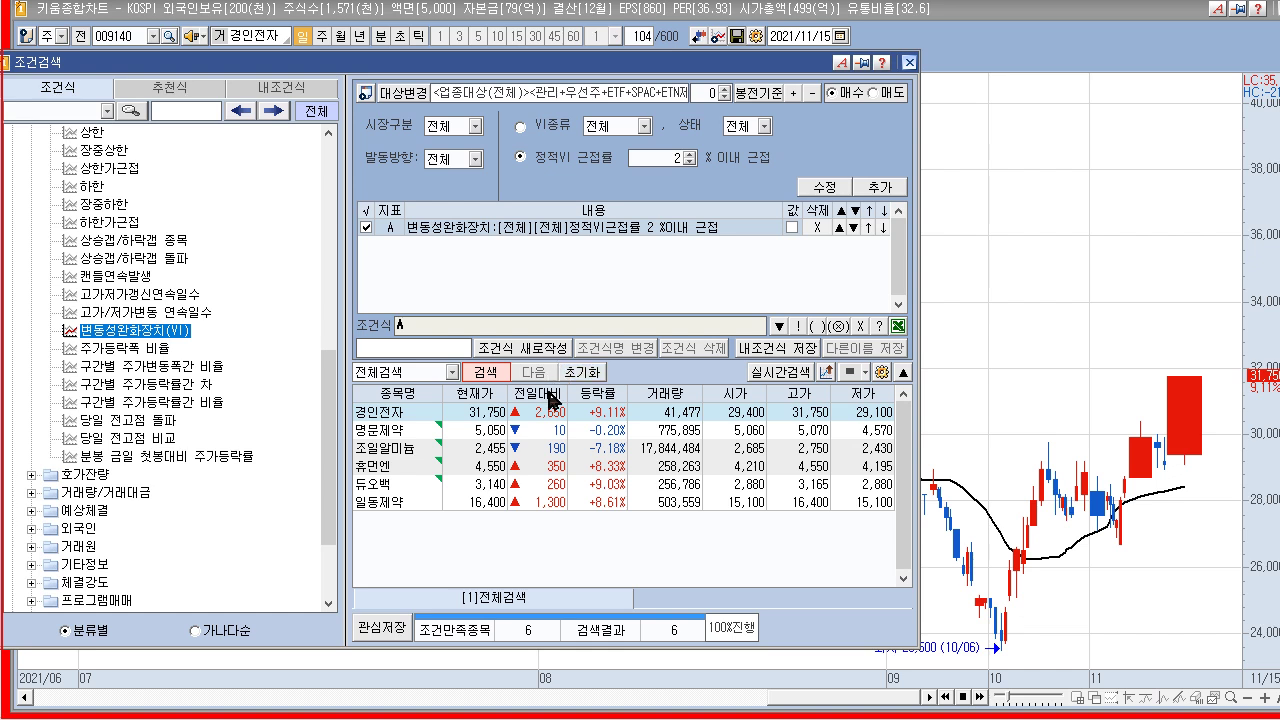
left_click(580, 446)
left_click(581, 468)
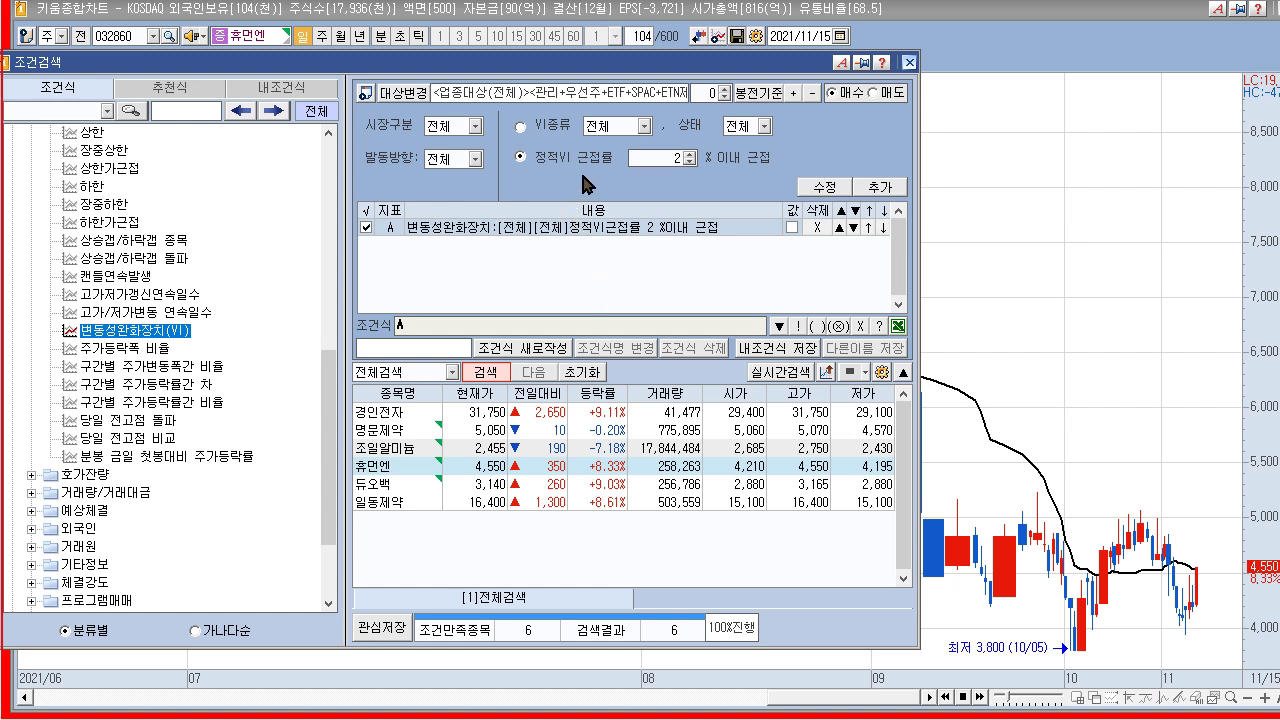
- Replace the VI proximity condition with one for VI종류 전체 and 상태 해제, and run the search
left_click(630, 121)
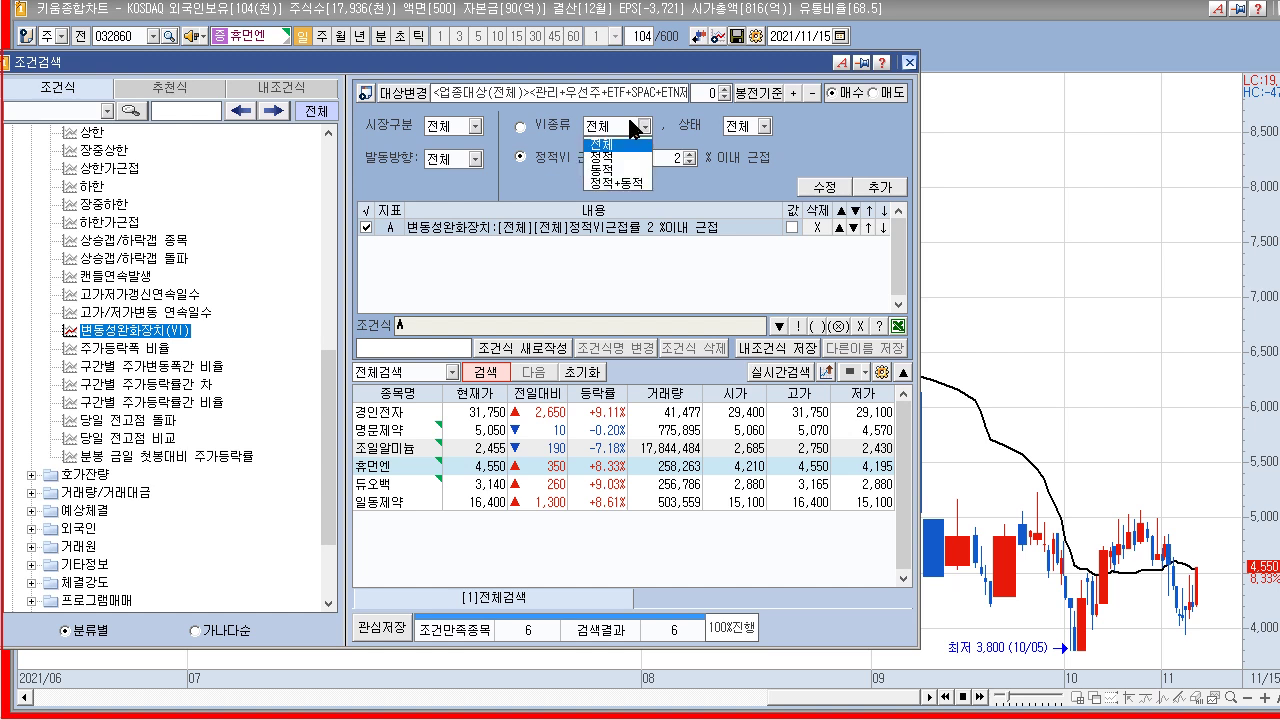
left_click(734, 128)
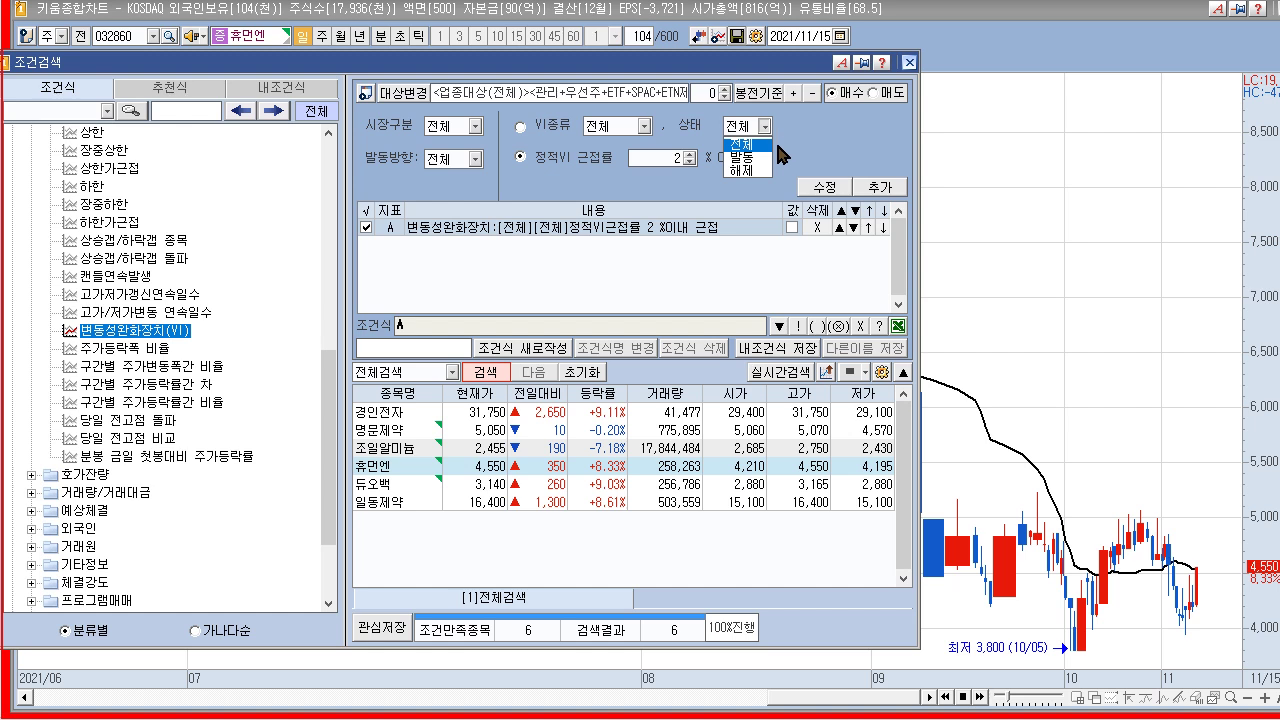
left_click(796, 138)
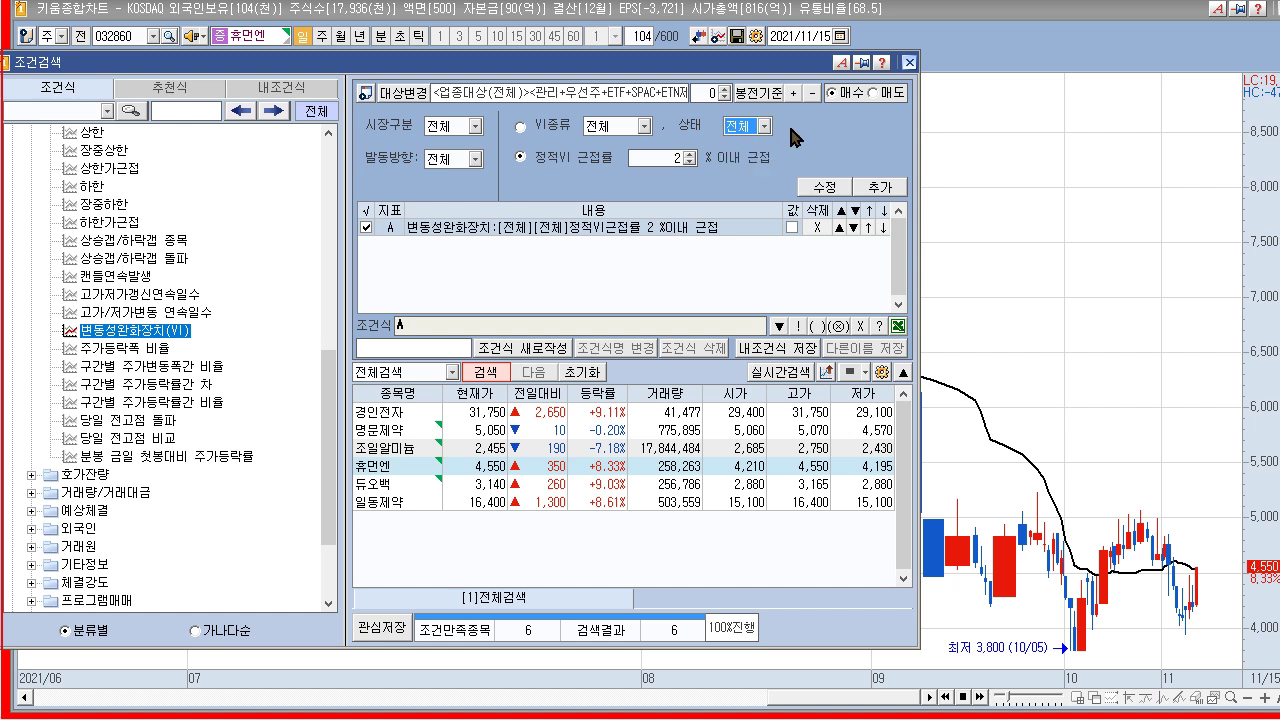
left_click(763, 127)
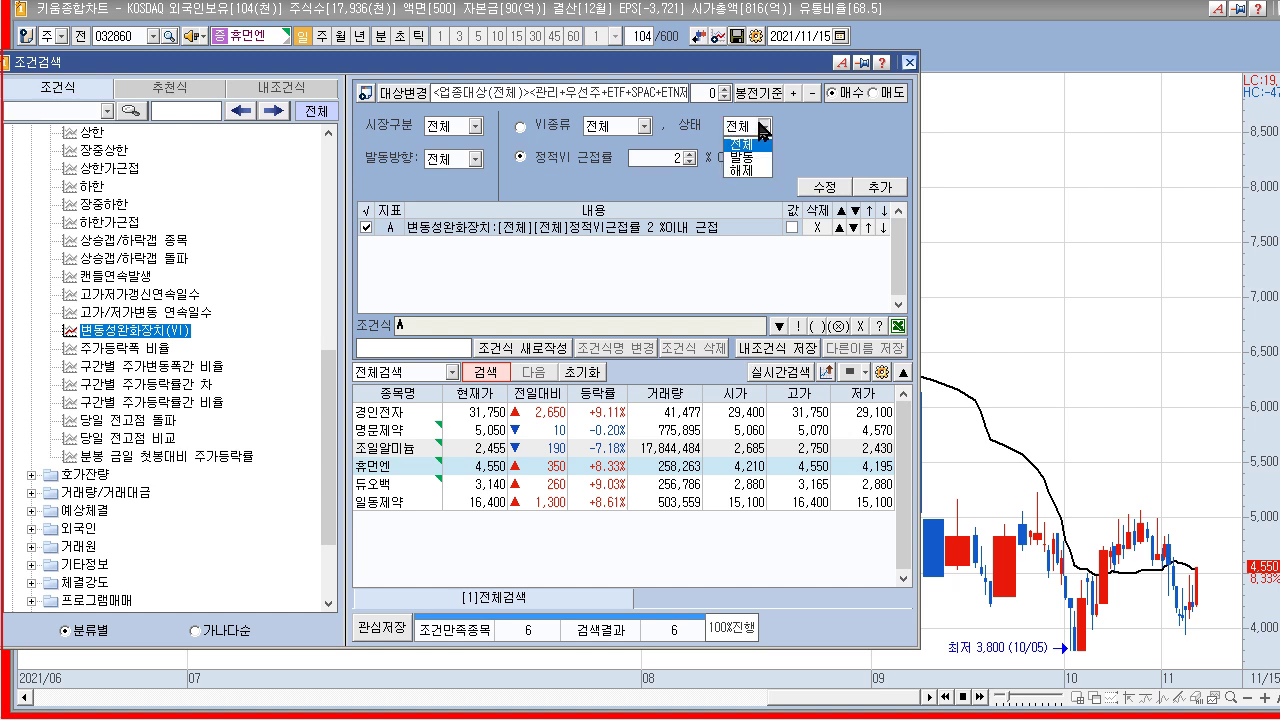
left_click(741, 170)
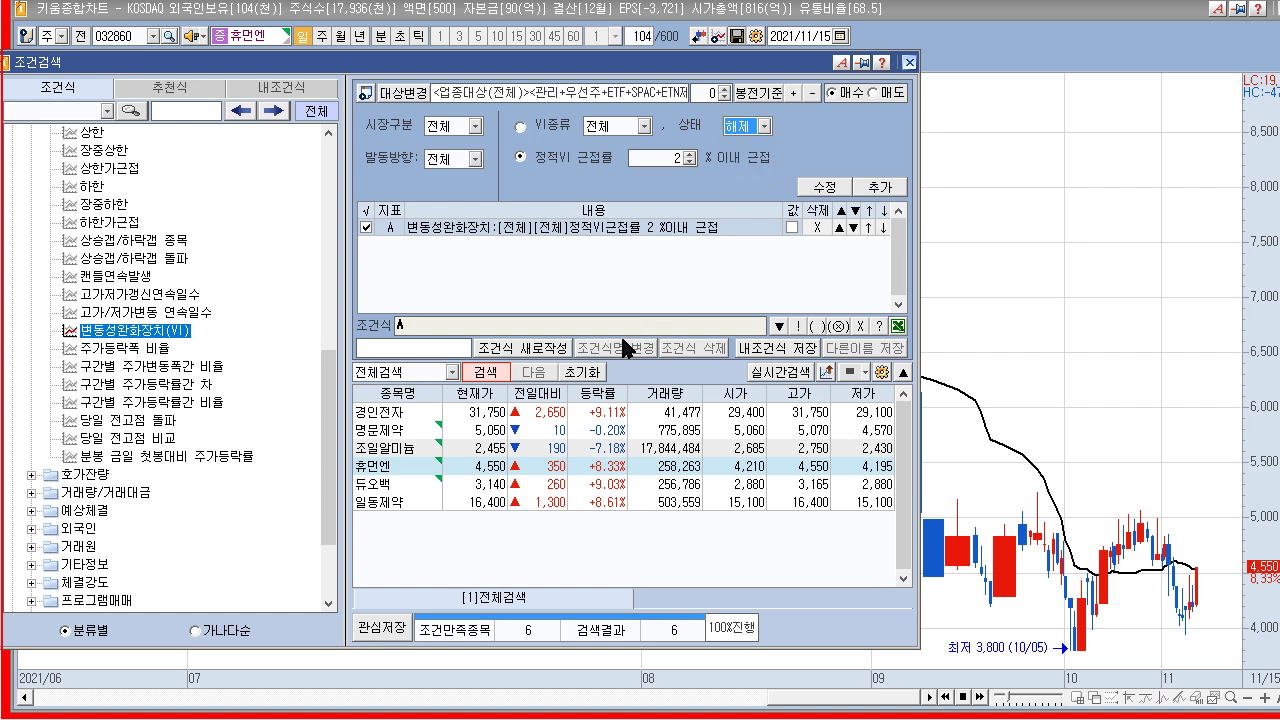
left_click(521, 128)
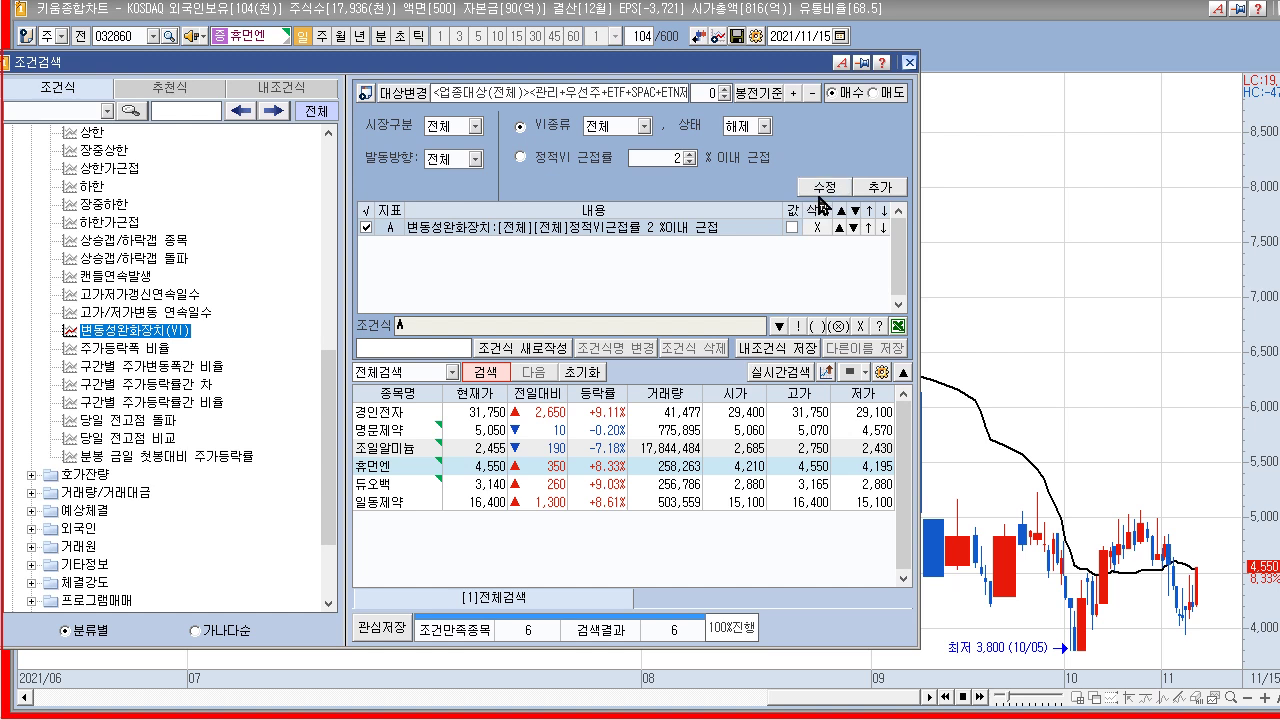
left_click(868, 190)
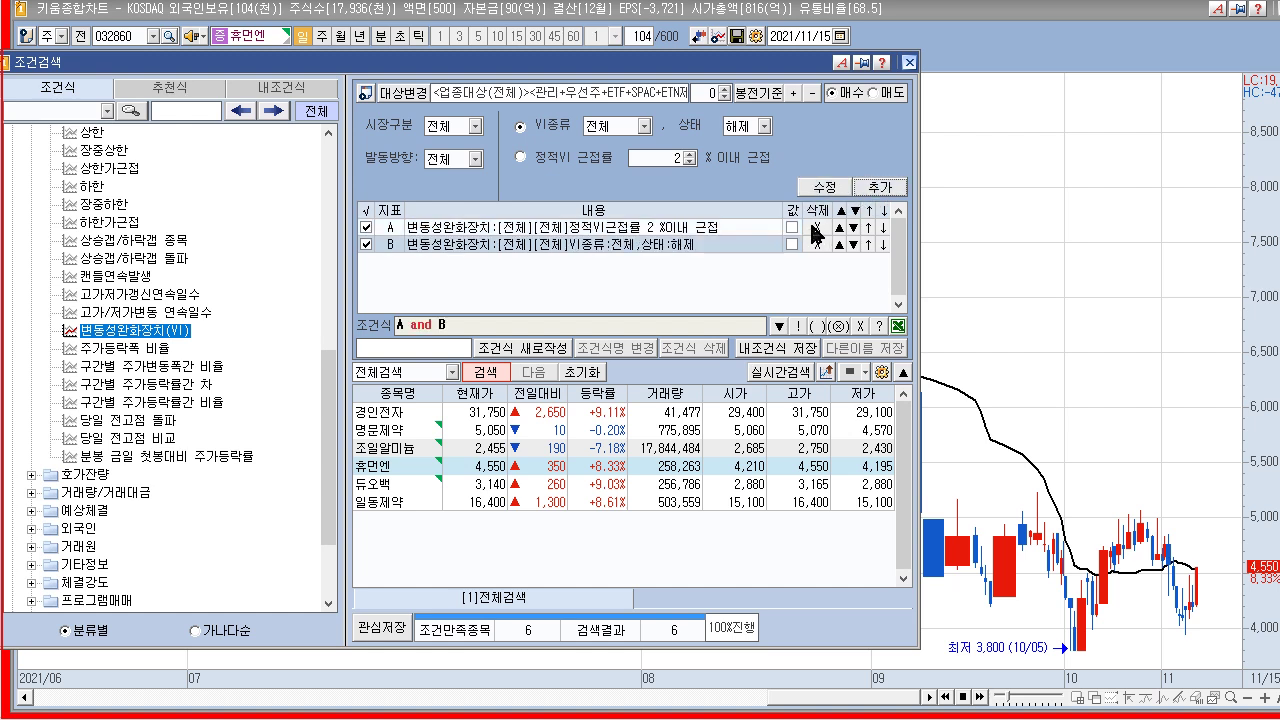
left_click(816, 230)
left_click(484, 377)
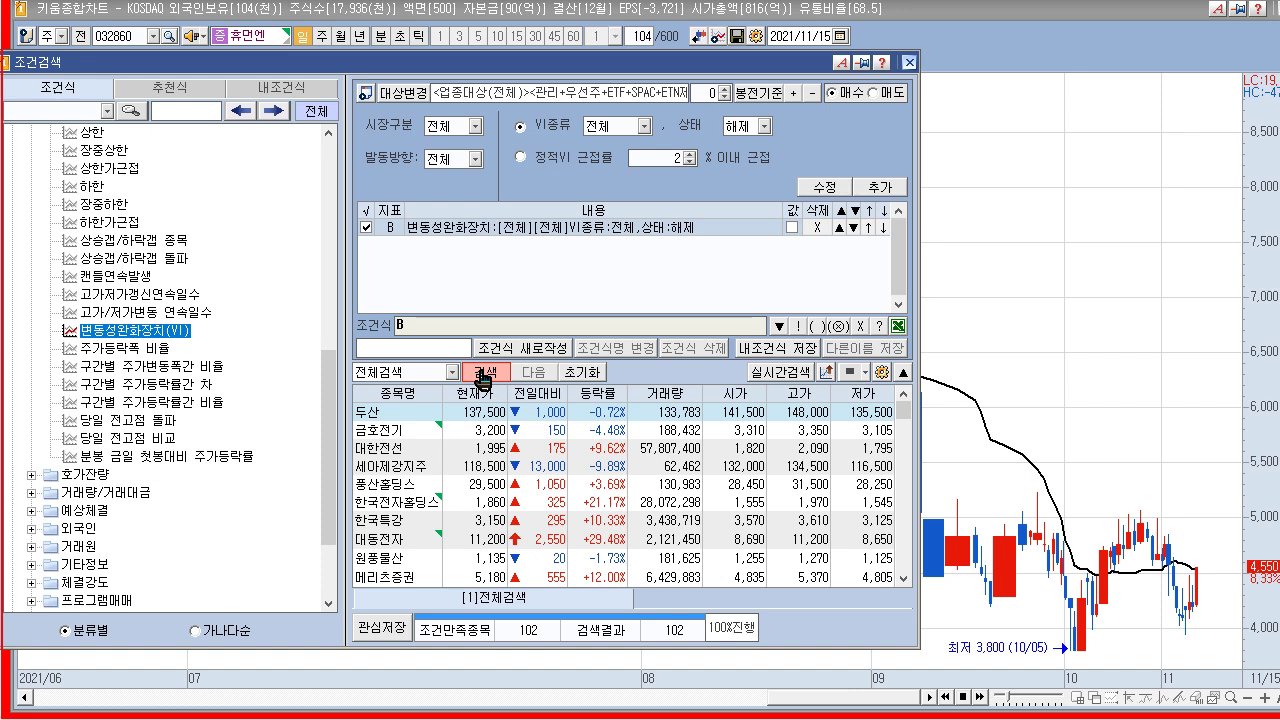
- Examine the daily charts of the released-VI results, from 대한전선 and 한국전자홀딩스 through 대동전자 and CBI to 키다리스튜디오
left_click(676, 450)
left_click(640, 503)
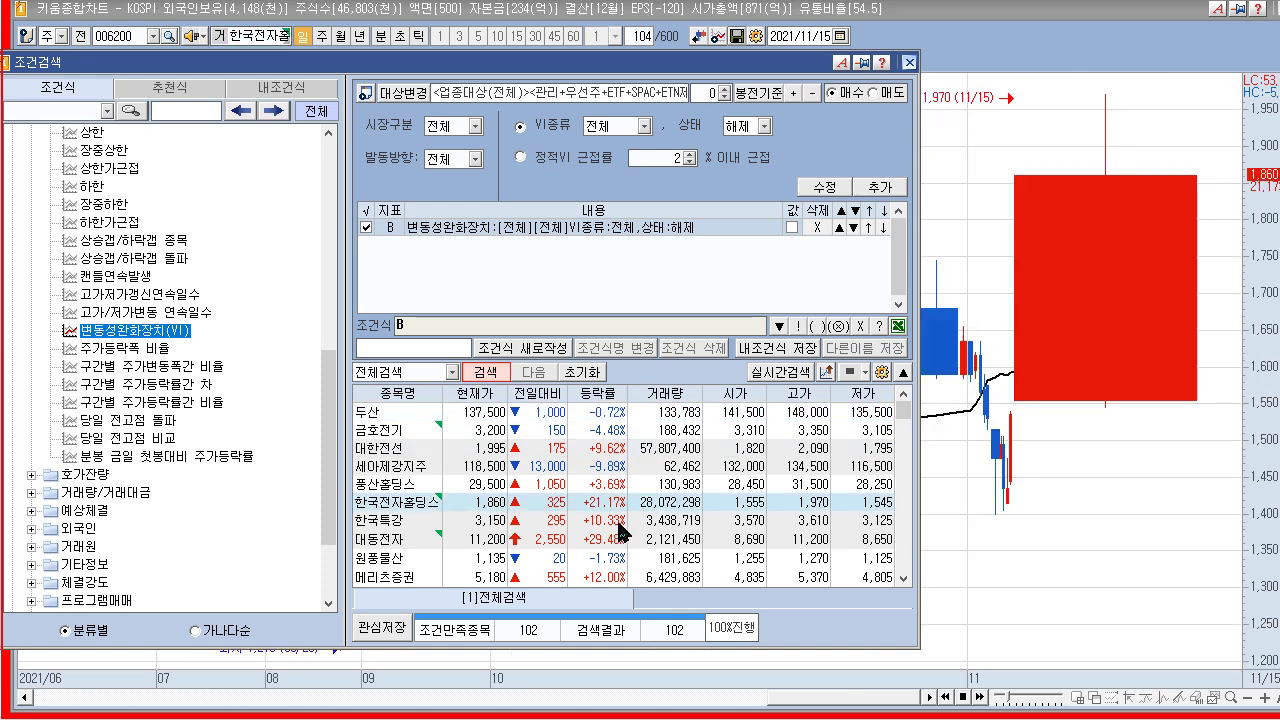
left_click(600, 538)
scroll(666, 488, "down", 2)
left_click(656, 508)
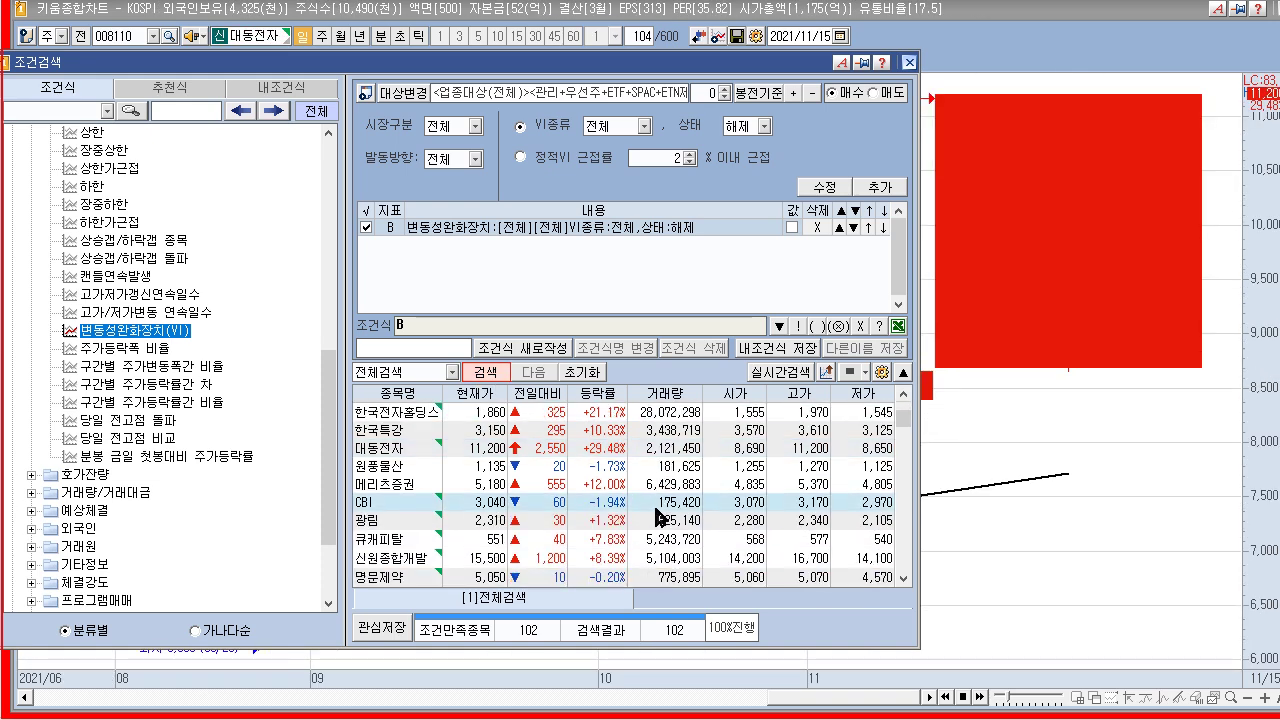
scroll(655, 525, "down", 2)
left_click(652, 538)
scroll(660, 465, "up", 1)
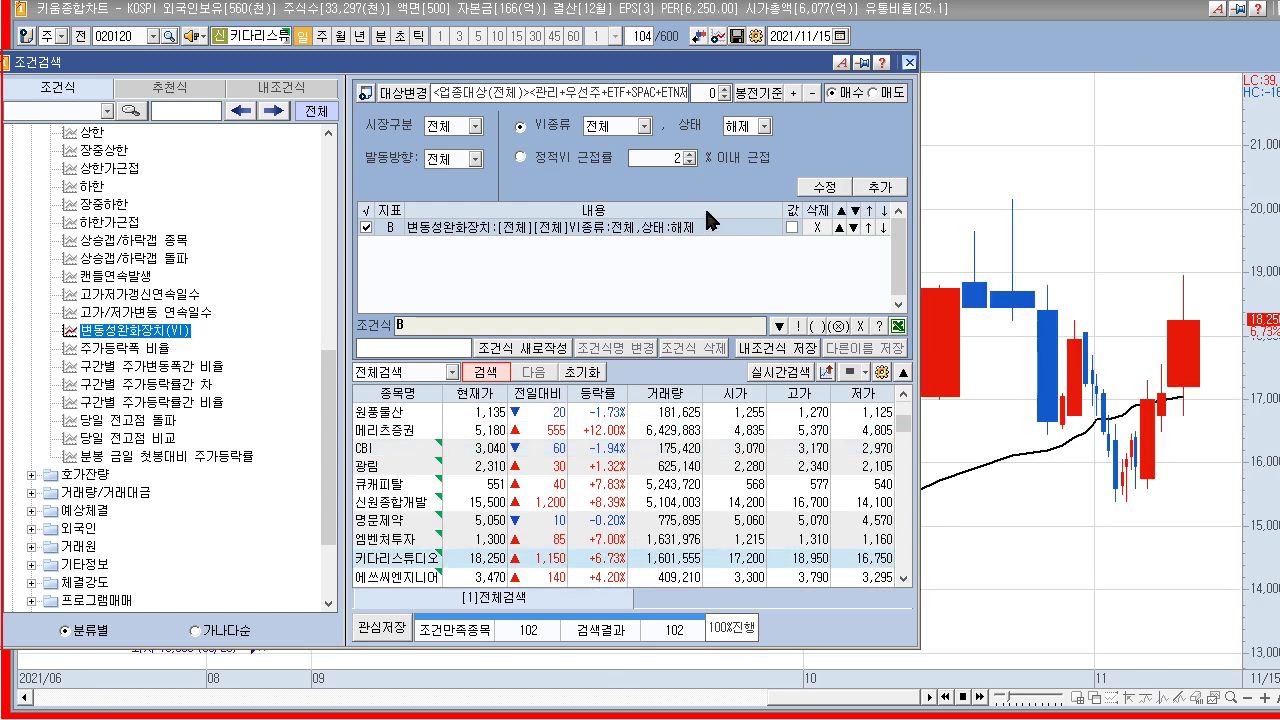
- Replace the VI 해제 condition with 정적VI 근접률 within 2%, rerun the search, and show 듀오백's chart
left_click(522, 155)
left_click(872, 188)
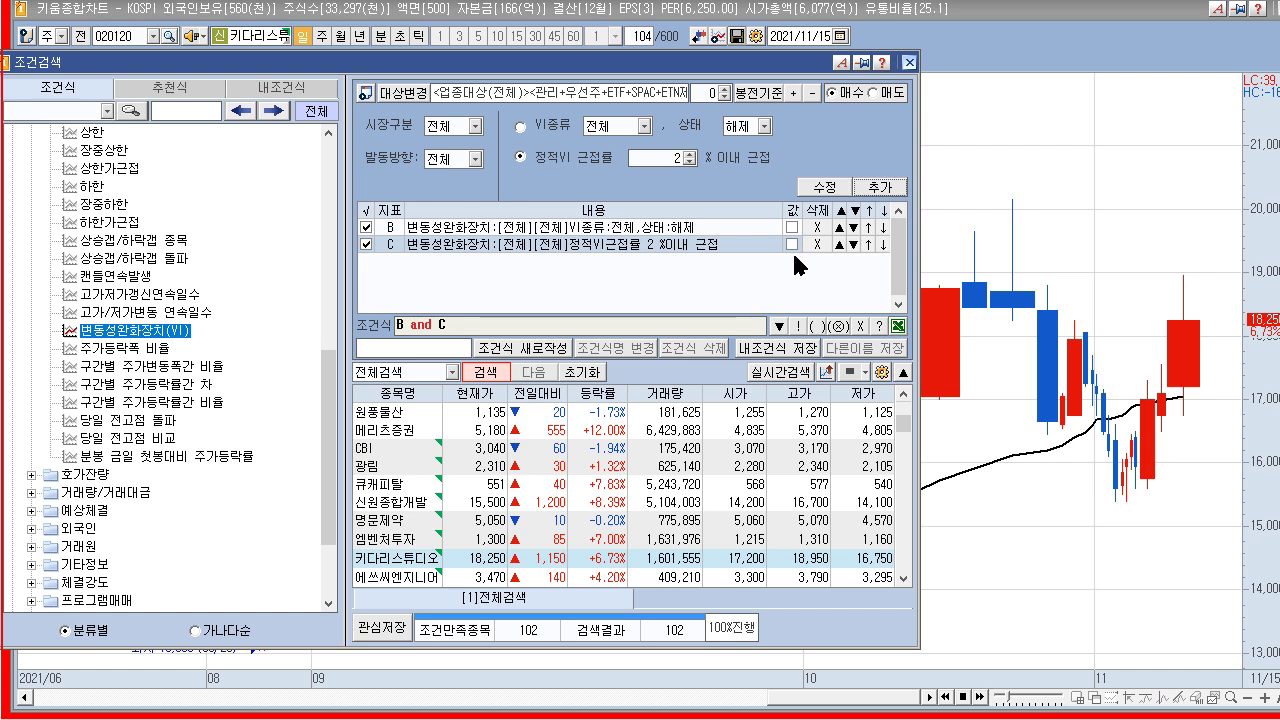
left_click(816, 229)
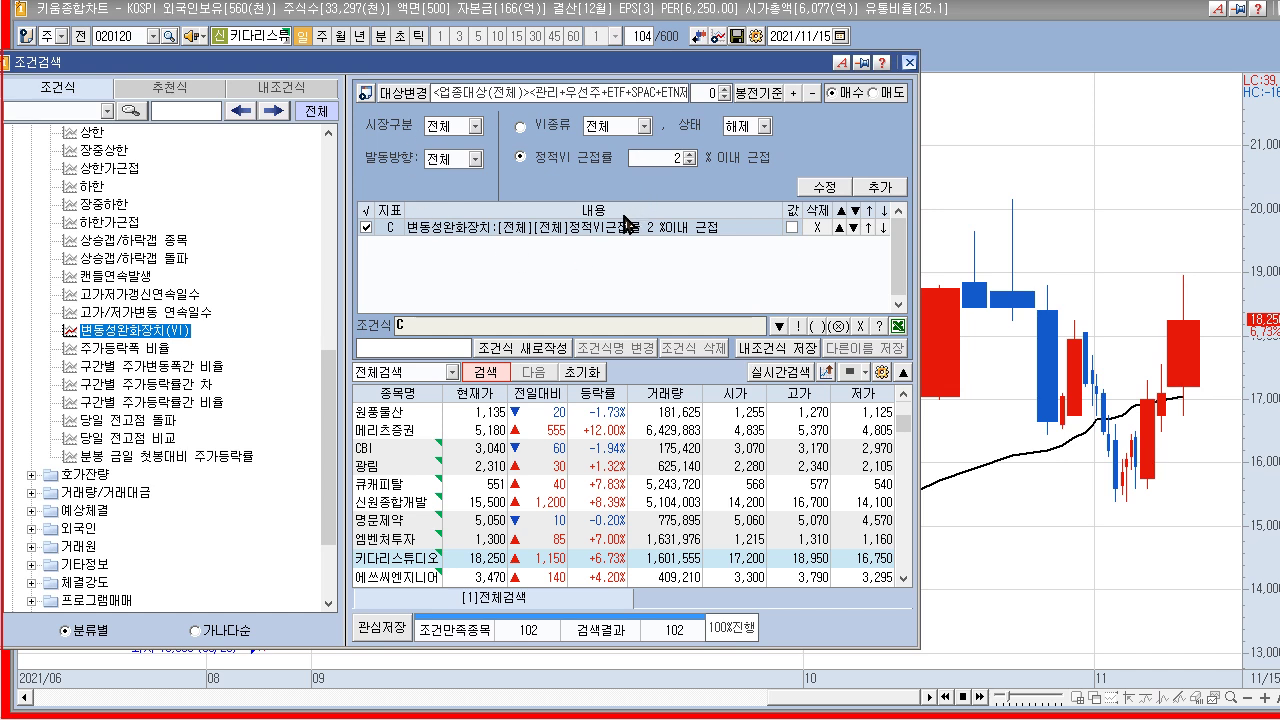
left_click(490, 374)
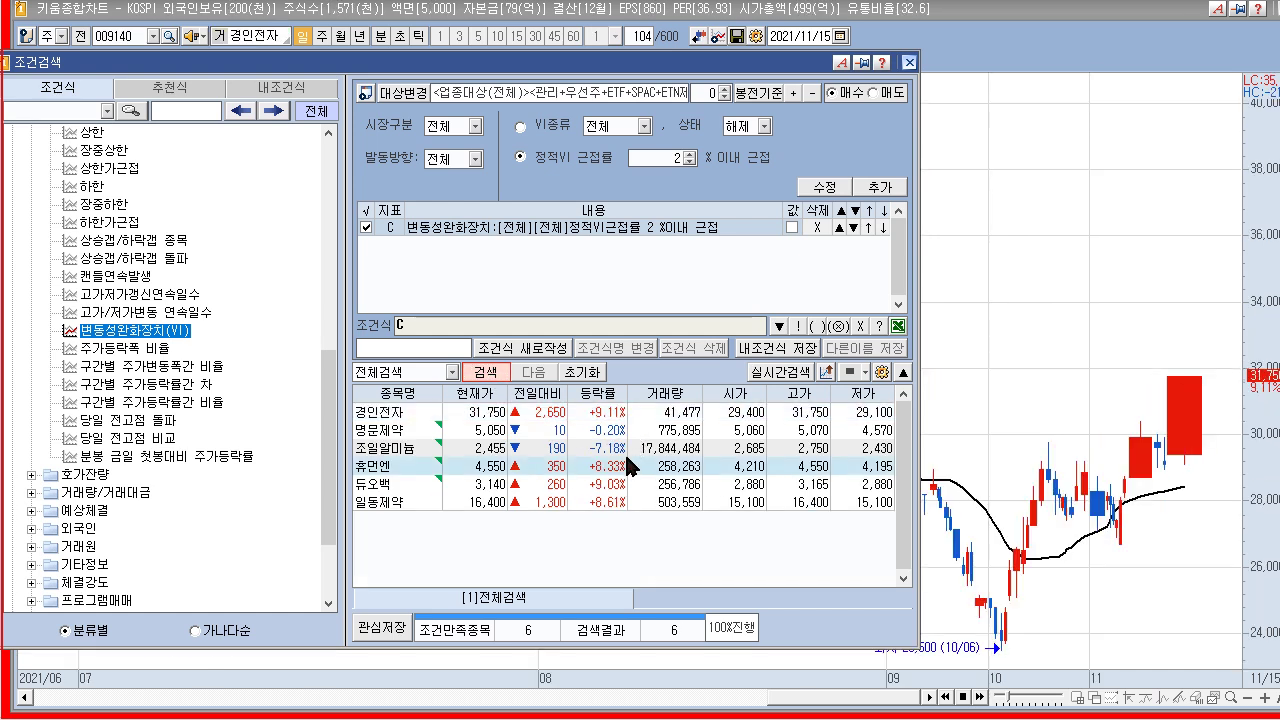
left_click(610, 484)
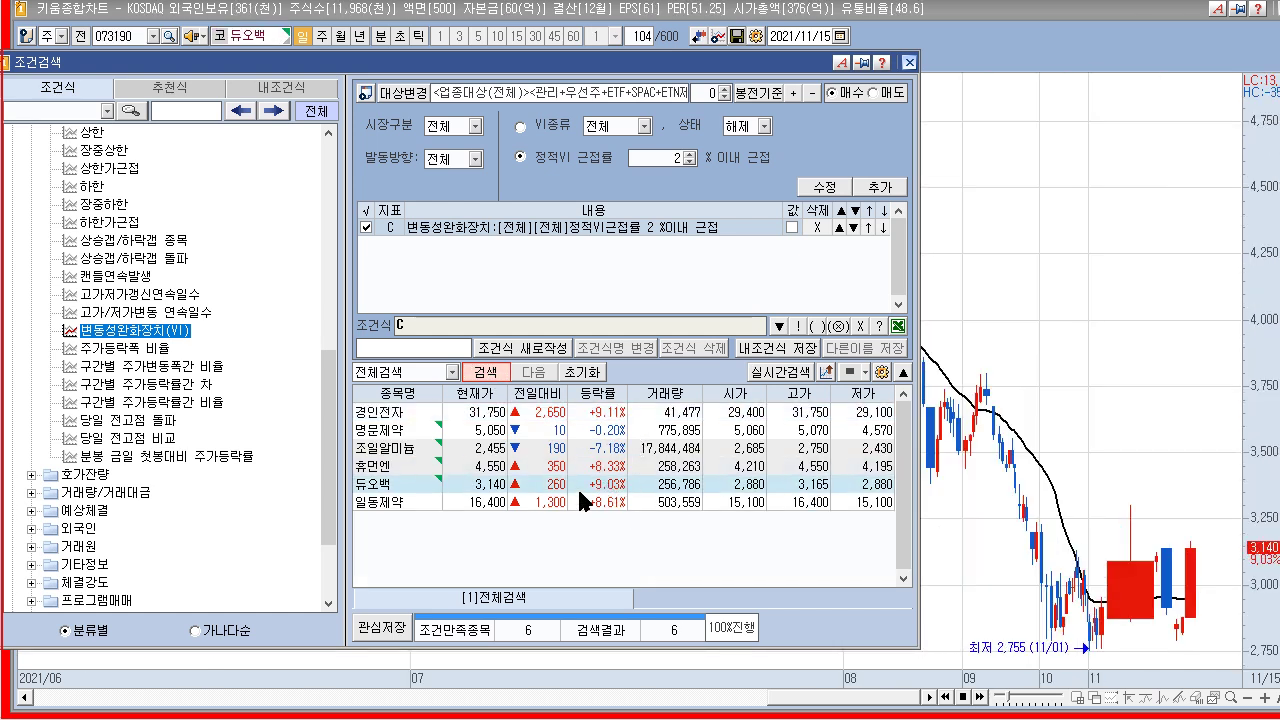
- Add a 주가등락폭 비율 condition comparing the 0봉전 시가 대비 시가 ranges, with a ratio from 0% to 900%
left_click(128, 348)
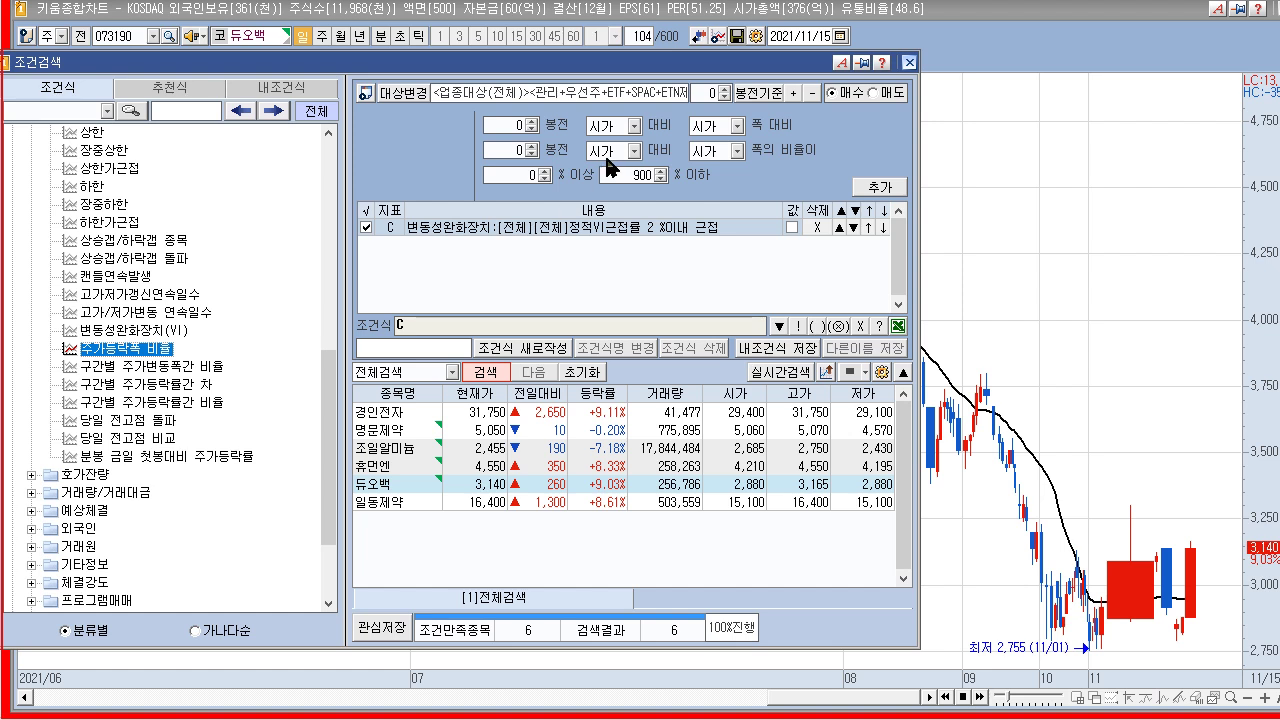
left_click(718, 119)
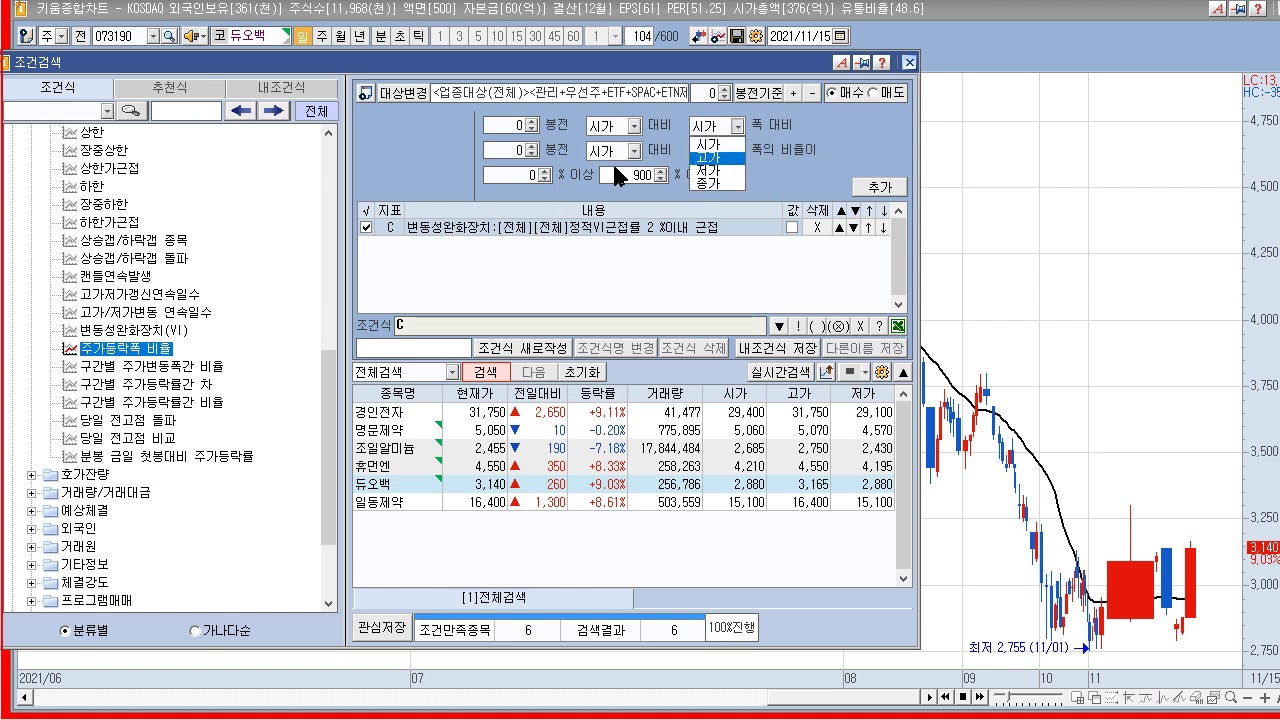
left_click(572, 165)
left_click(617, 155)
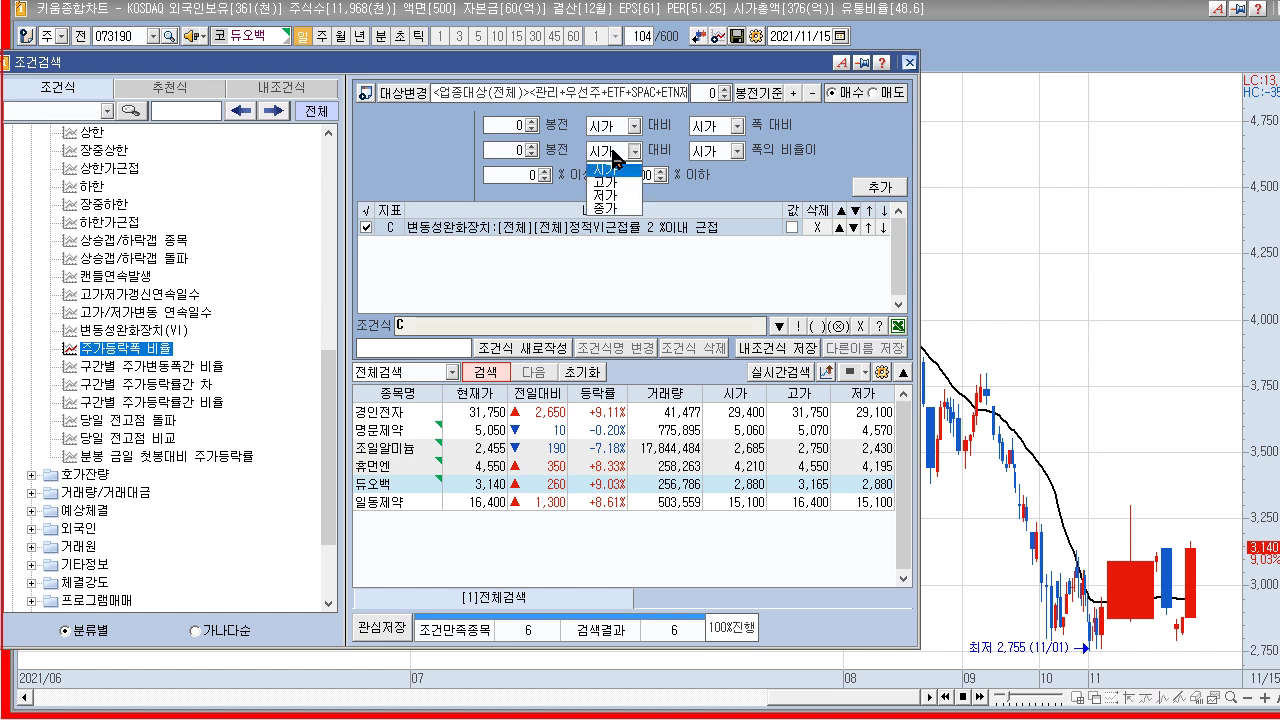
left_click(725, 150)
left_click(822, 158)
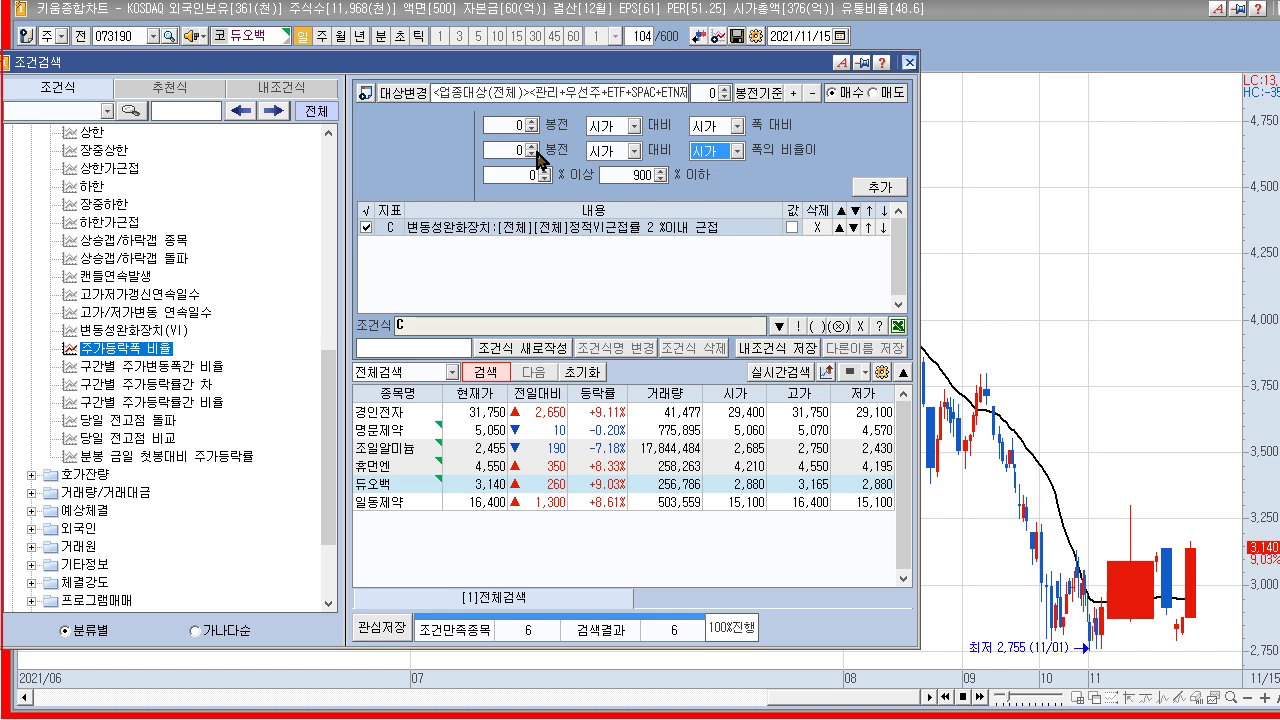
left_click(879, 187)
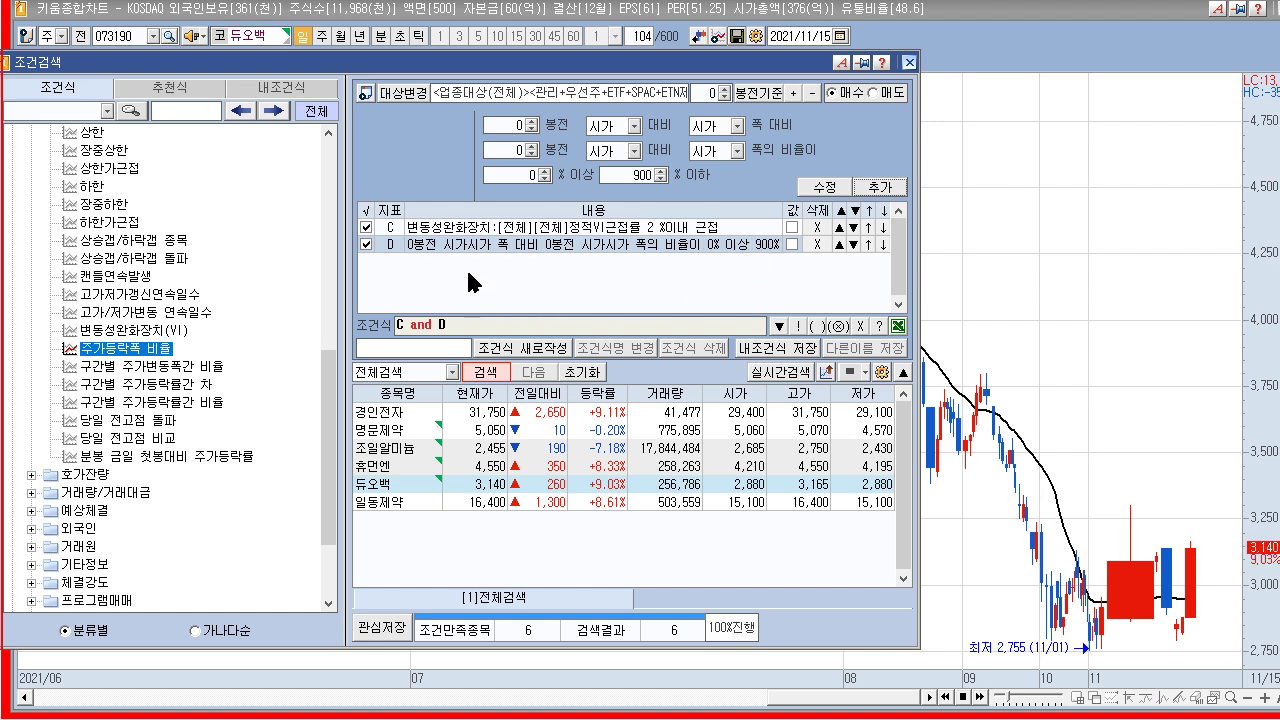
- Review the settings of the 구간별 주가변동폭간 비율, 구간별 주가등락률간 차 and 구간별 주가등락률간 비율 conditions
left_click(200, 368)
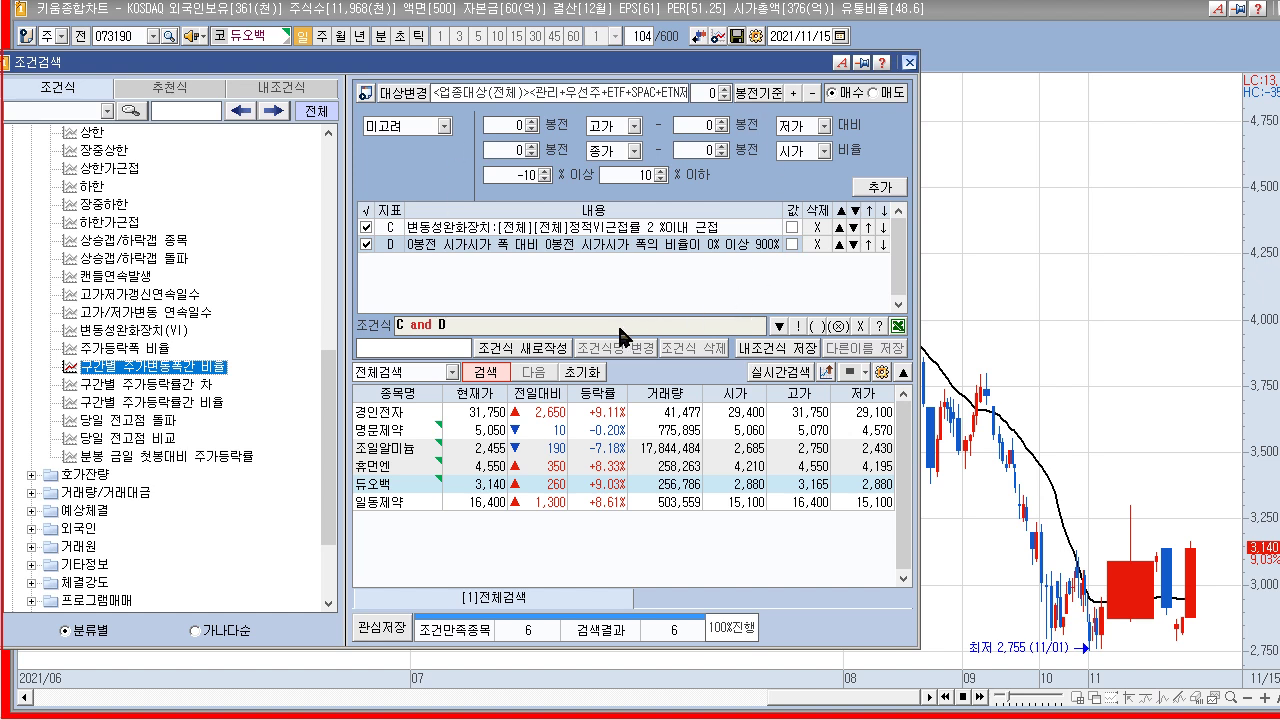
left_click(188, 386)
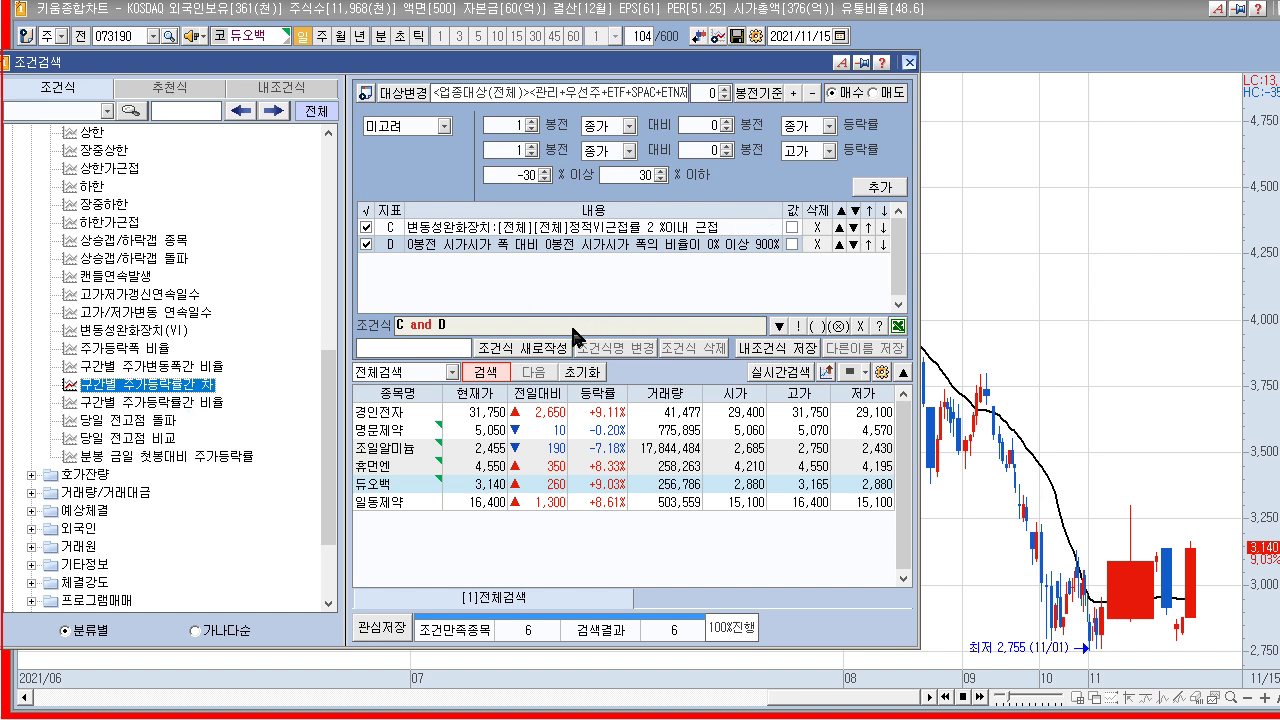
left_click(222, 404)
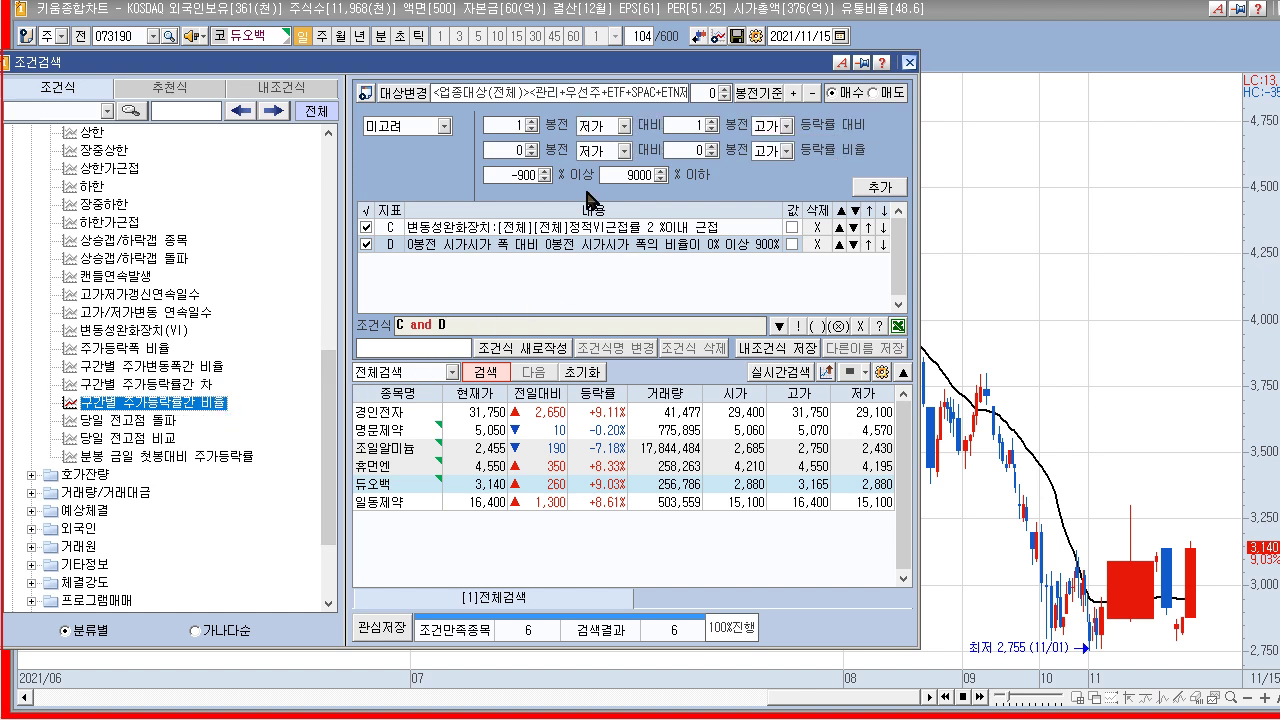
- Replace both existing conditions with 당일 전고점 돌파, set to 전고점 상향돌파 1회 이상, and run the search
left_click(123, 424)
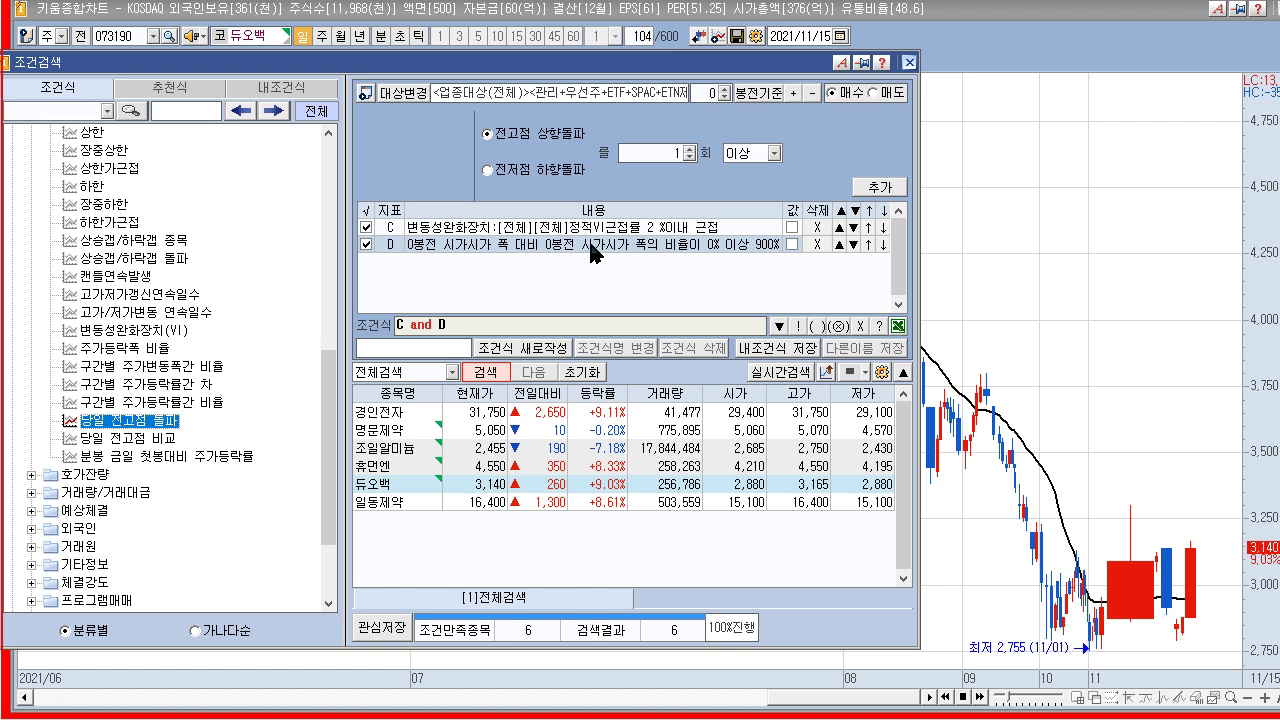
left_click(818, 245)
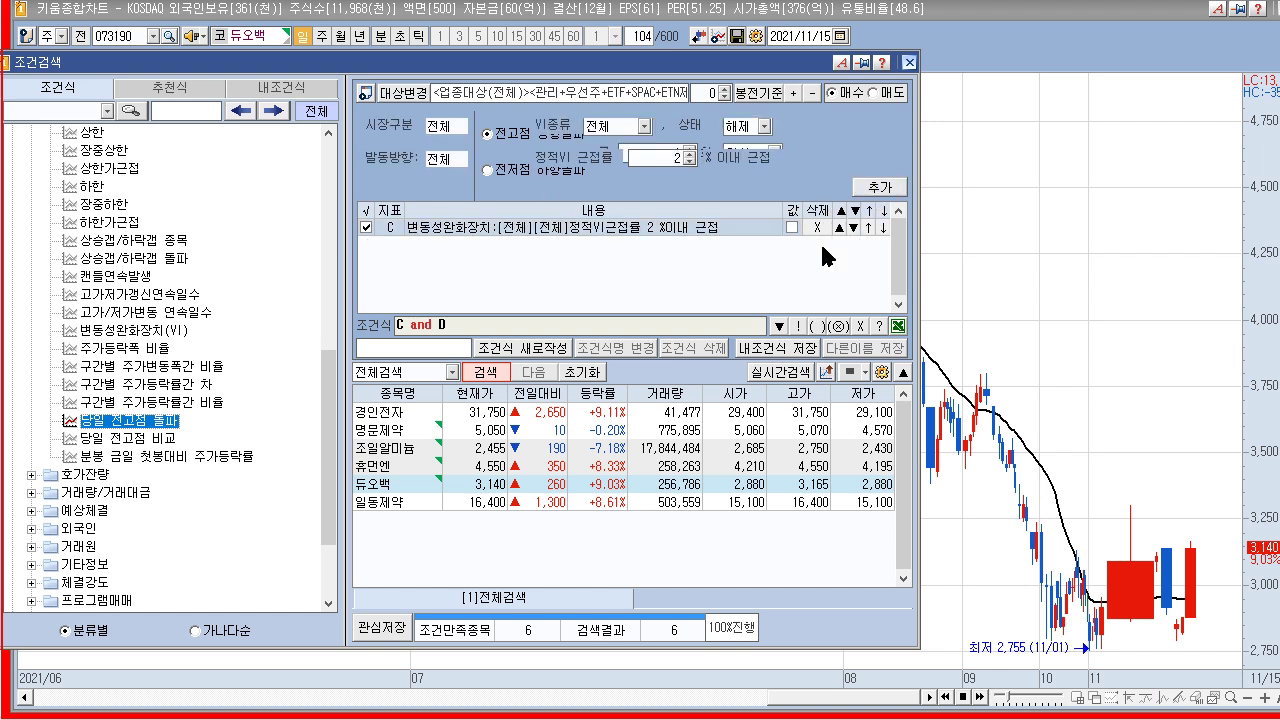
left_click(818, 227)
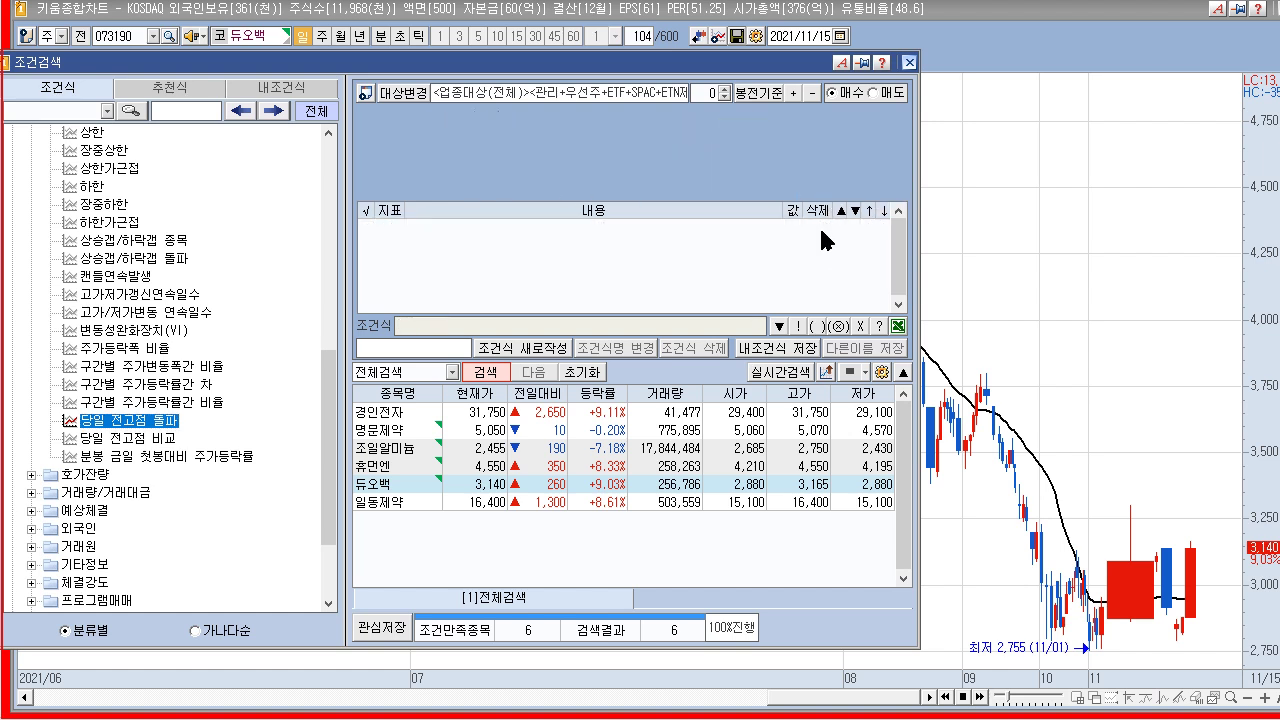
left_click(166, 424)
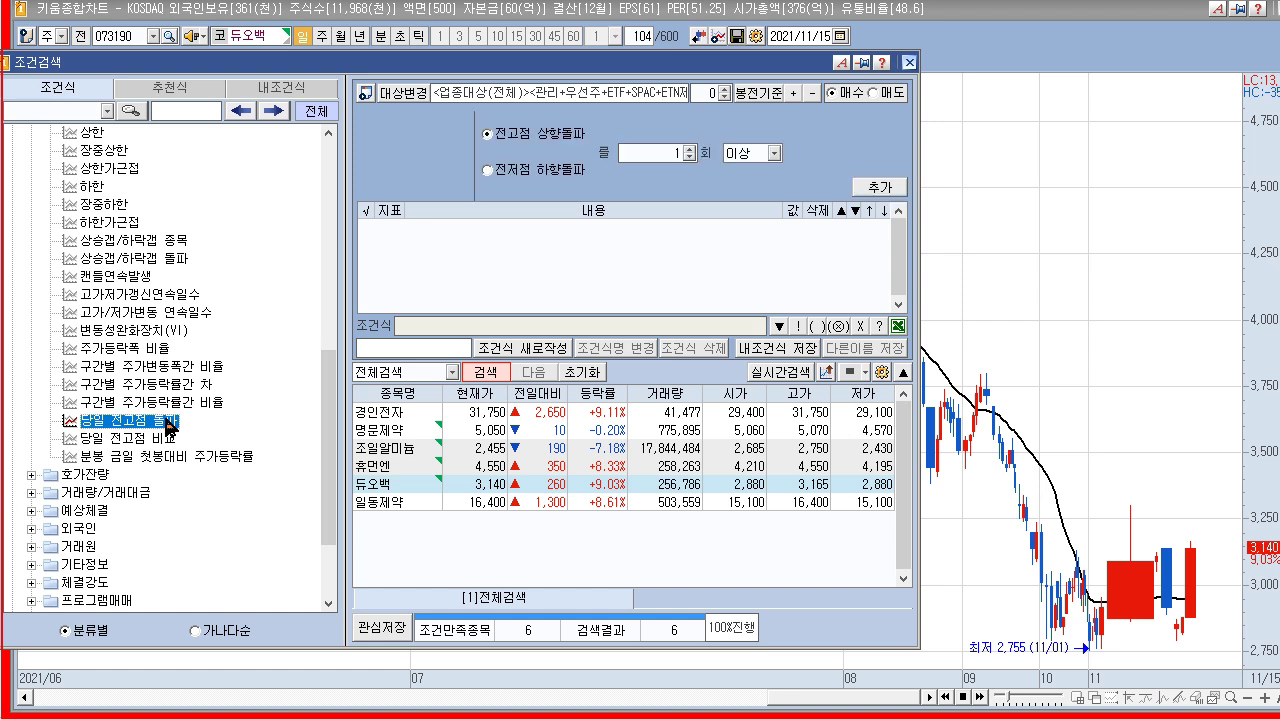
left_click(880, 188)
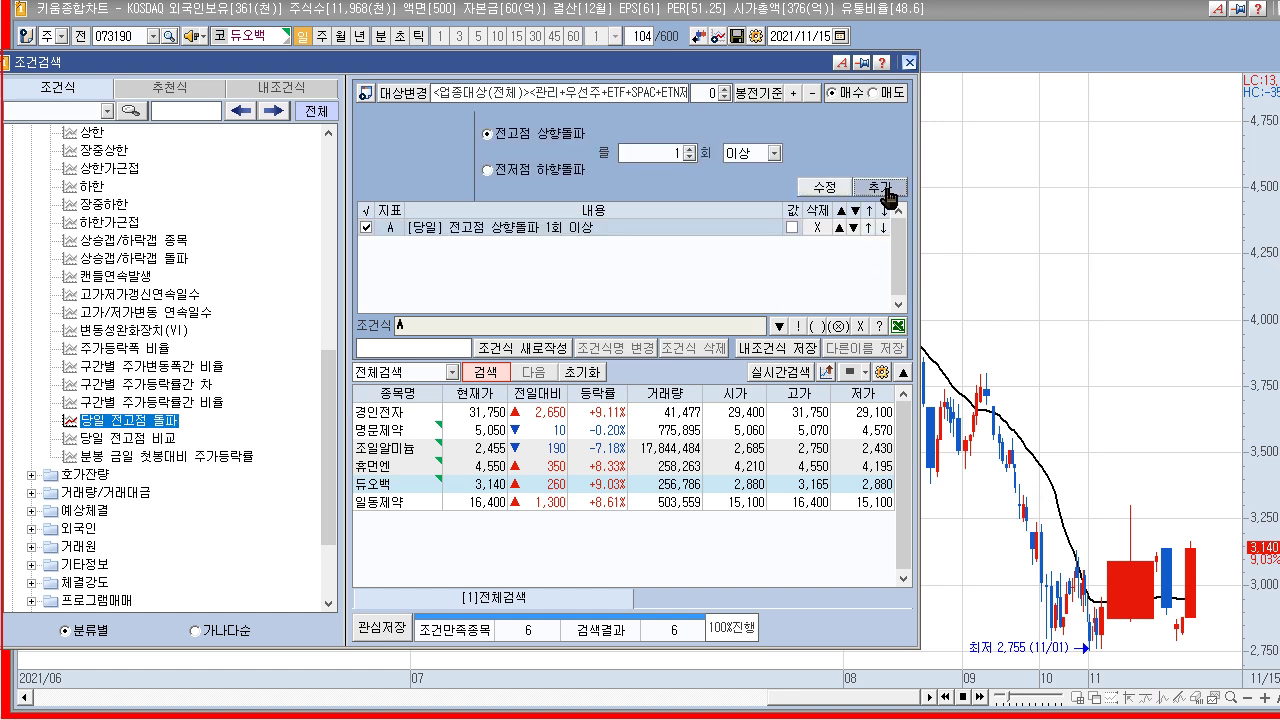
left_click(485, 371)
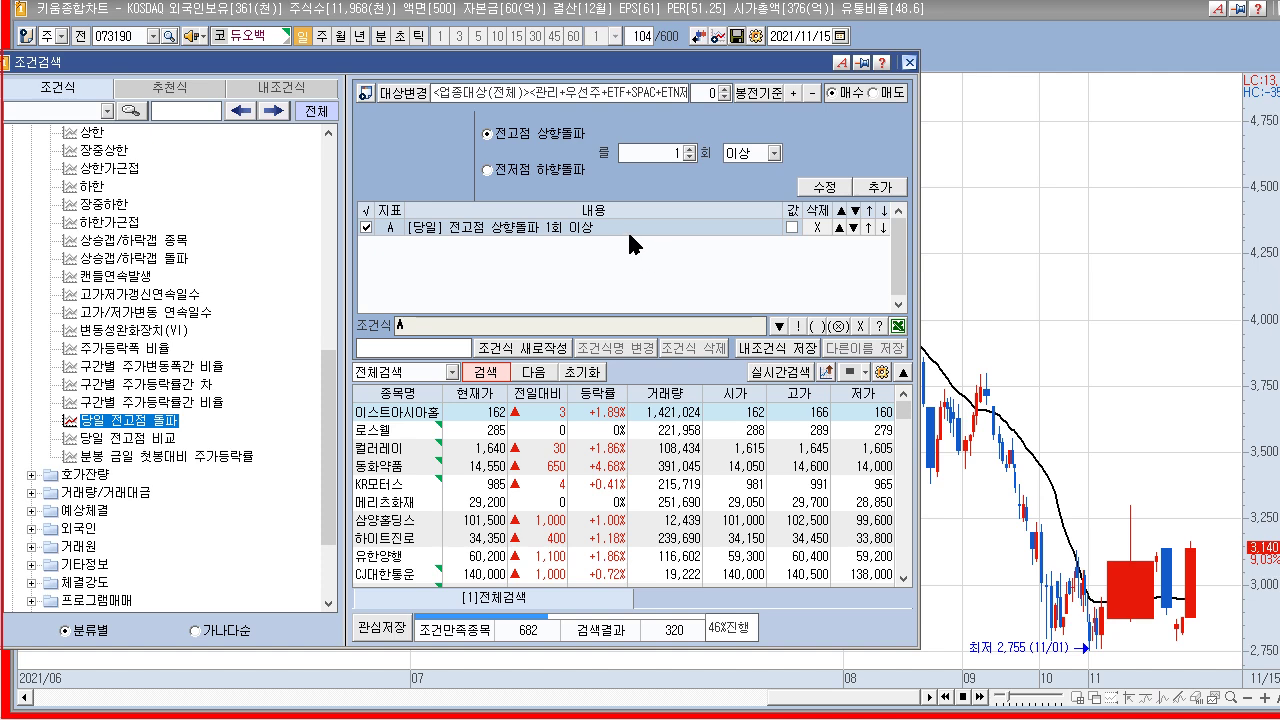
- Add a 거래량 condition from 범위지정 with a daily volume from 100000 to 999999999, and rerun the search
left_click_drag(341, 400, 340, 186)
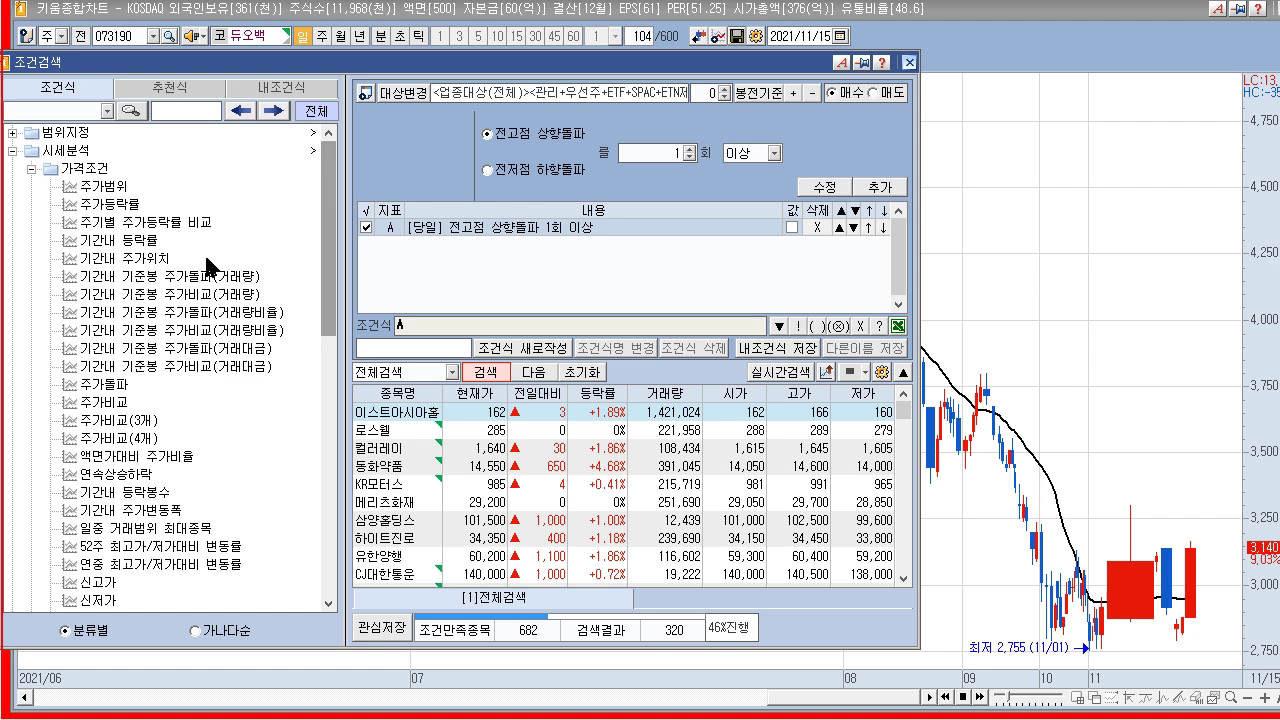
left_click(121, 242)
left_click(32, 169)
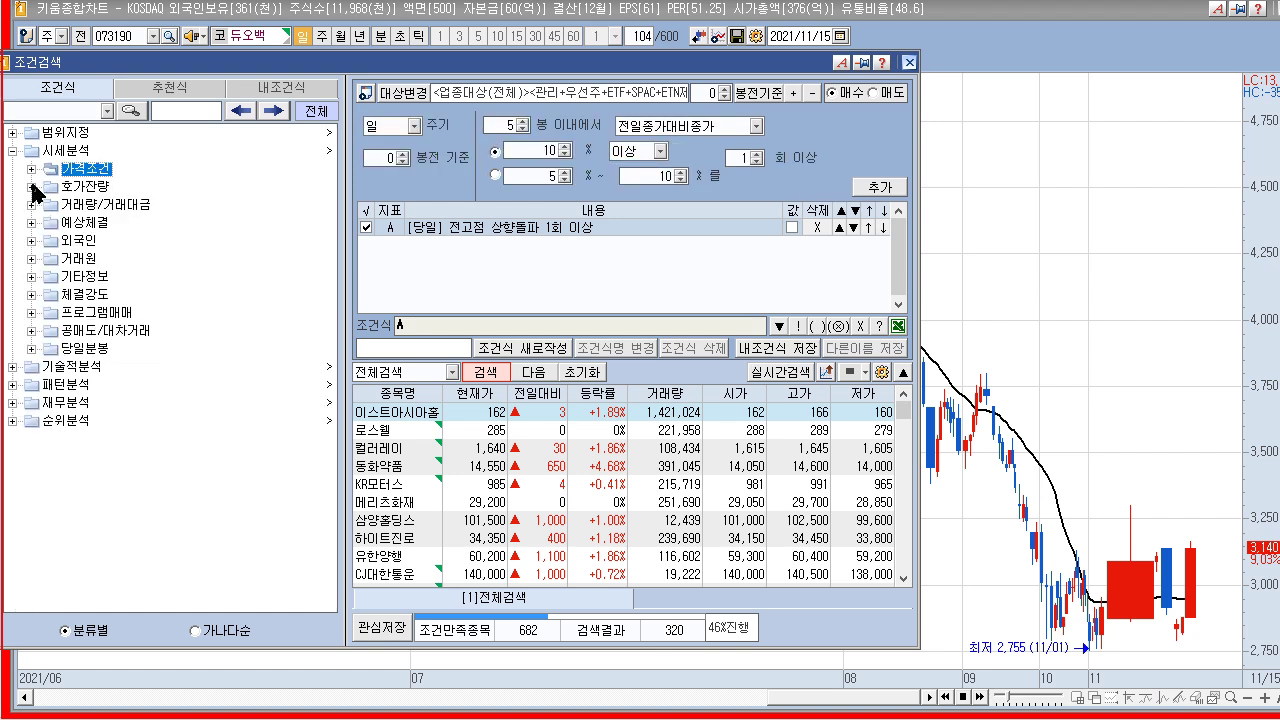
double_click(62, 134)
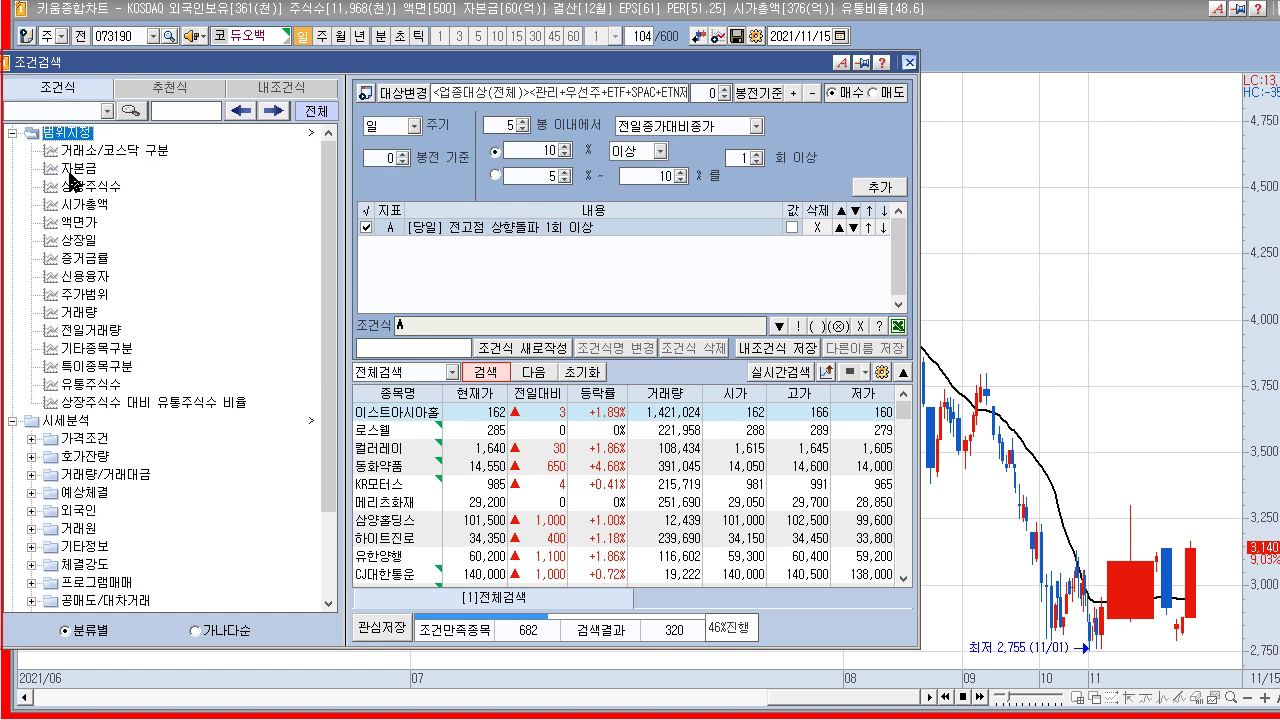
left_click(85, 316)
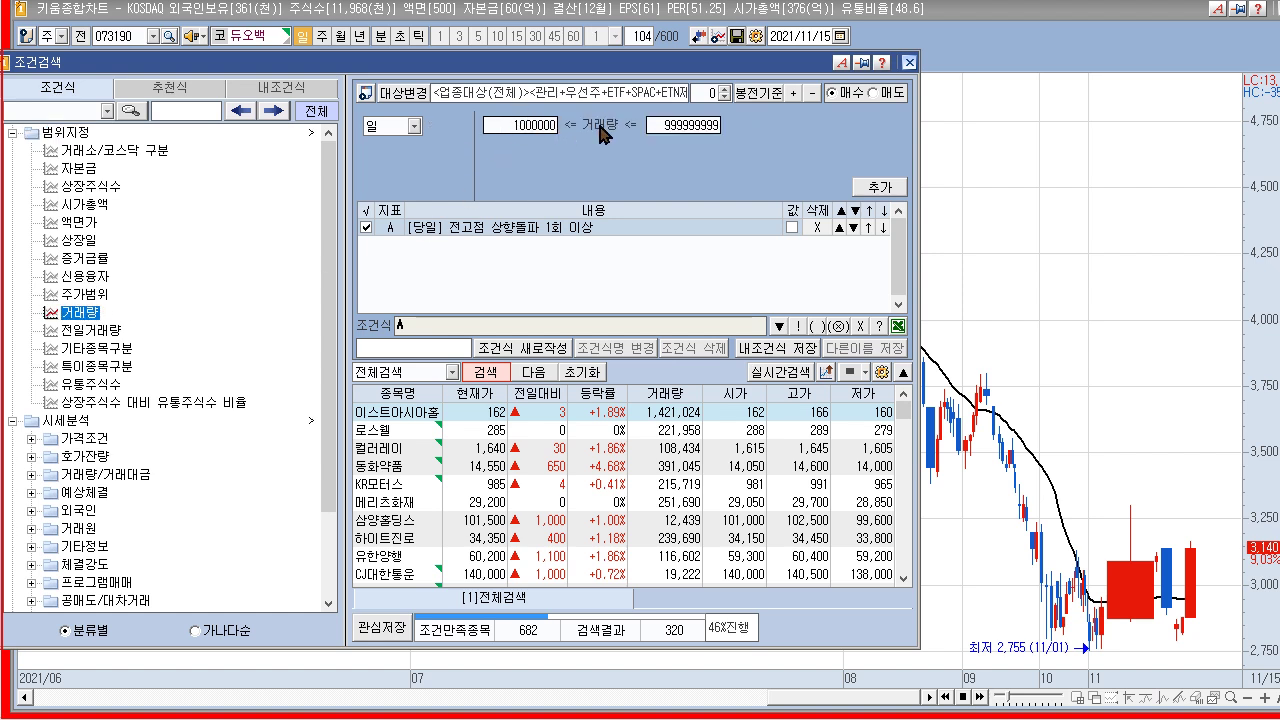
left_click(879, 187)
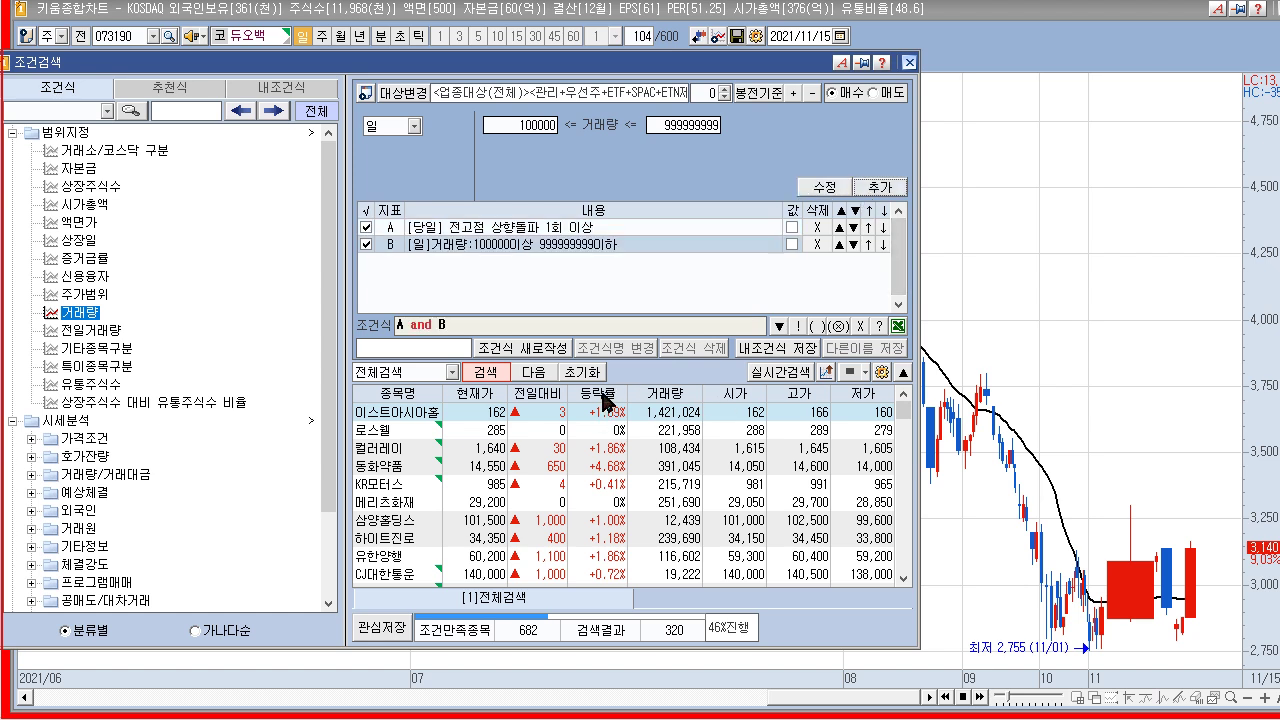
left_click(484, 372)
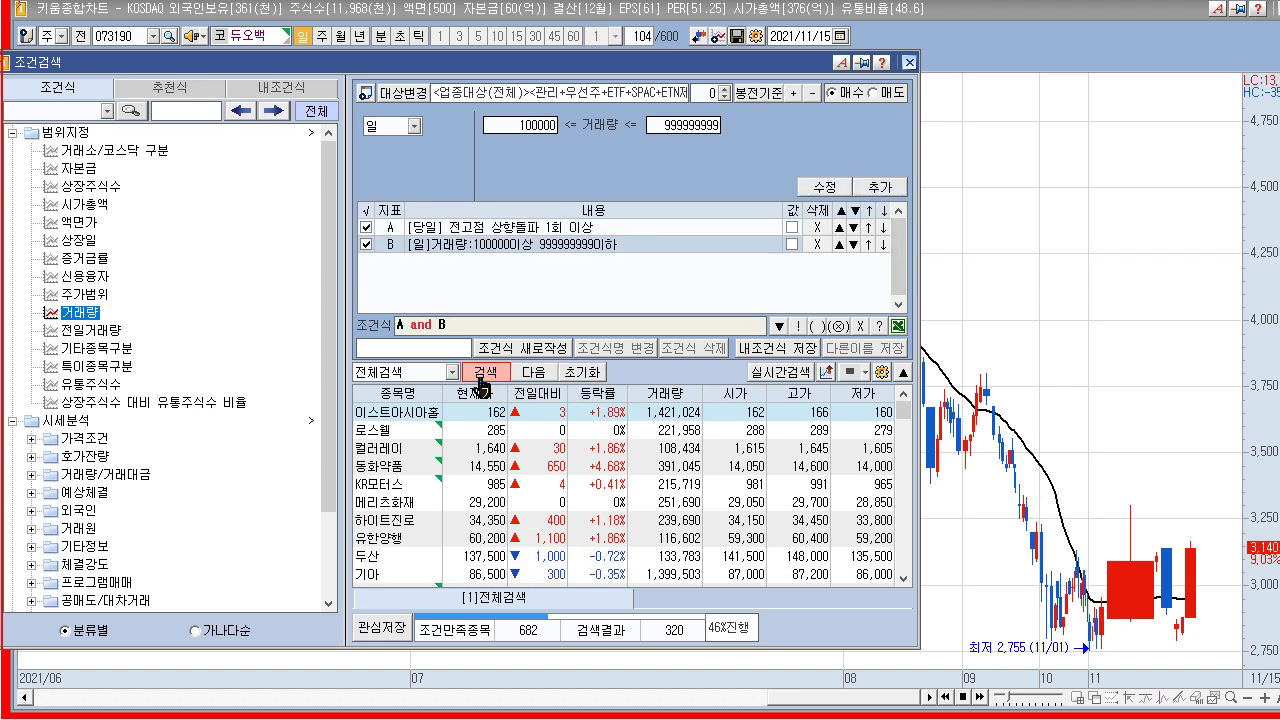
- Examine the daily charts of 현대건설, 대유플러스 and 기아 in the search results
scroll(712, 488, "down", 2)
scroll(712, 488, "down", 2)
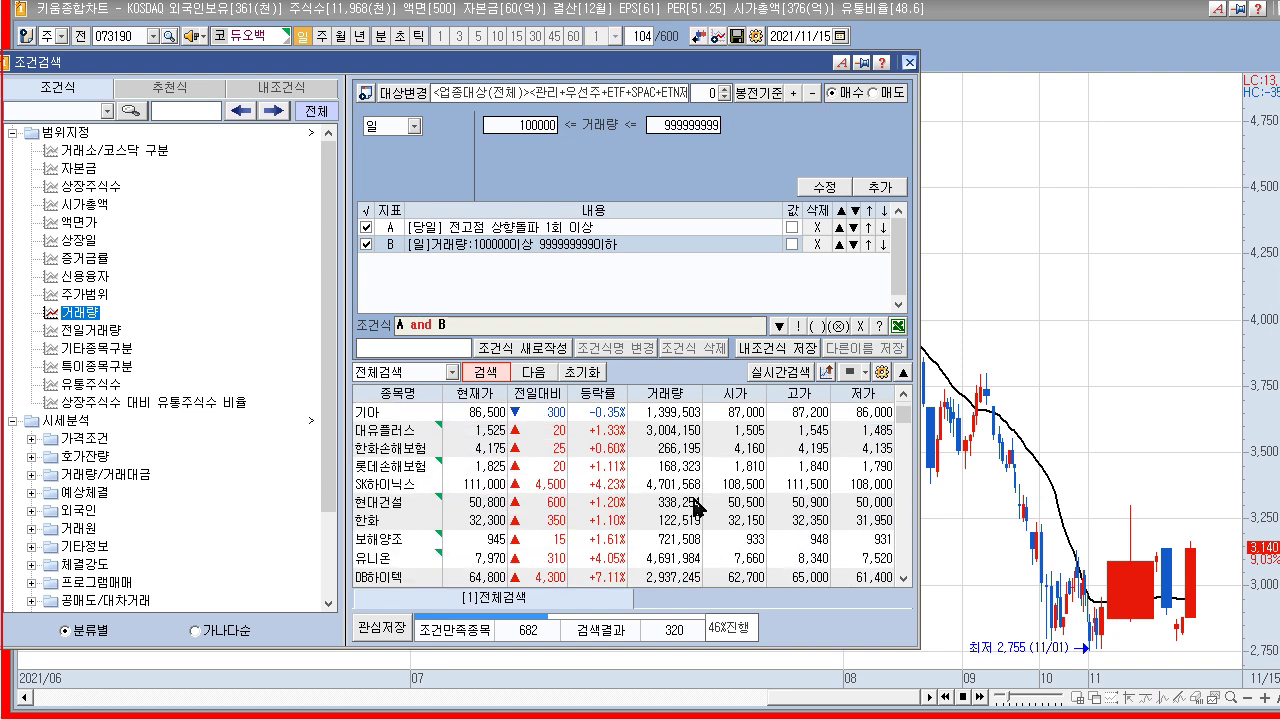
left_click(688, 500)
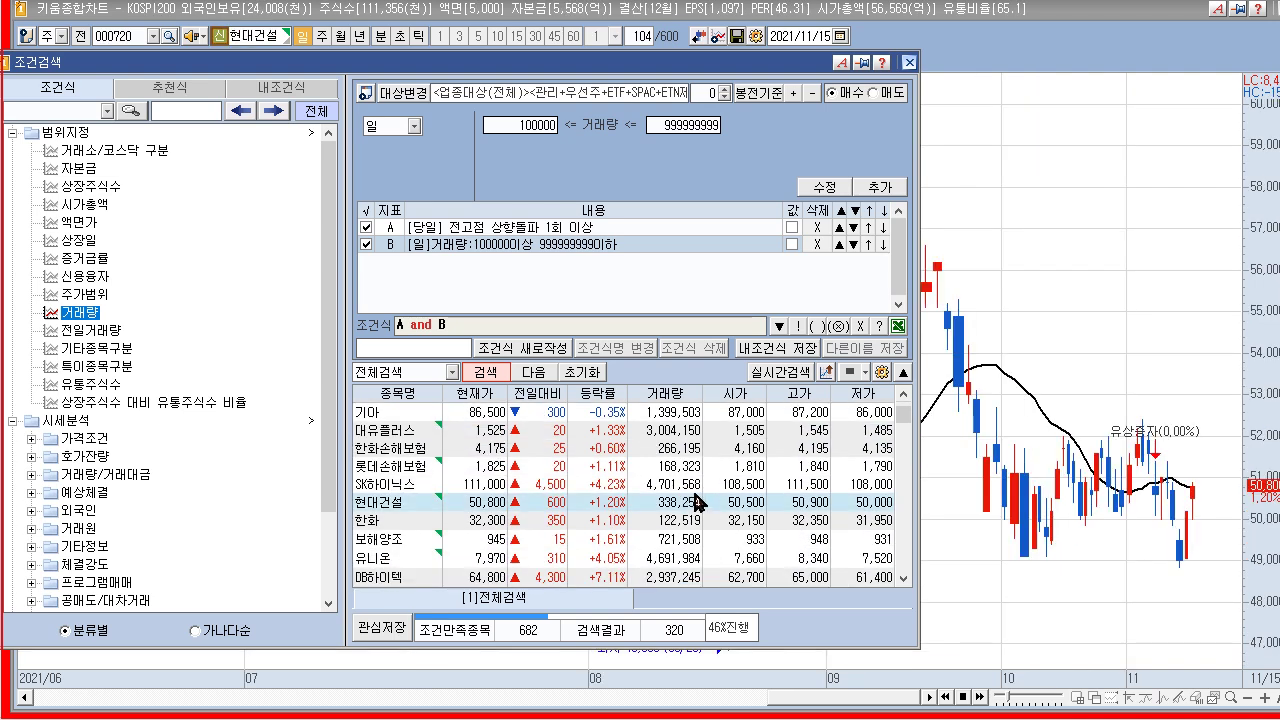
scroll(690, 480, "up", 2)
left_click(690, 470)
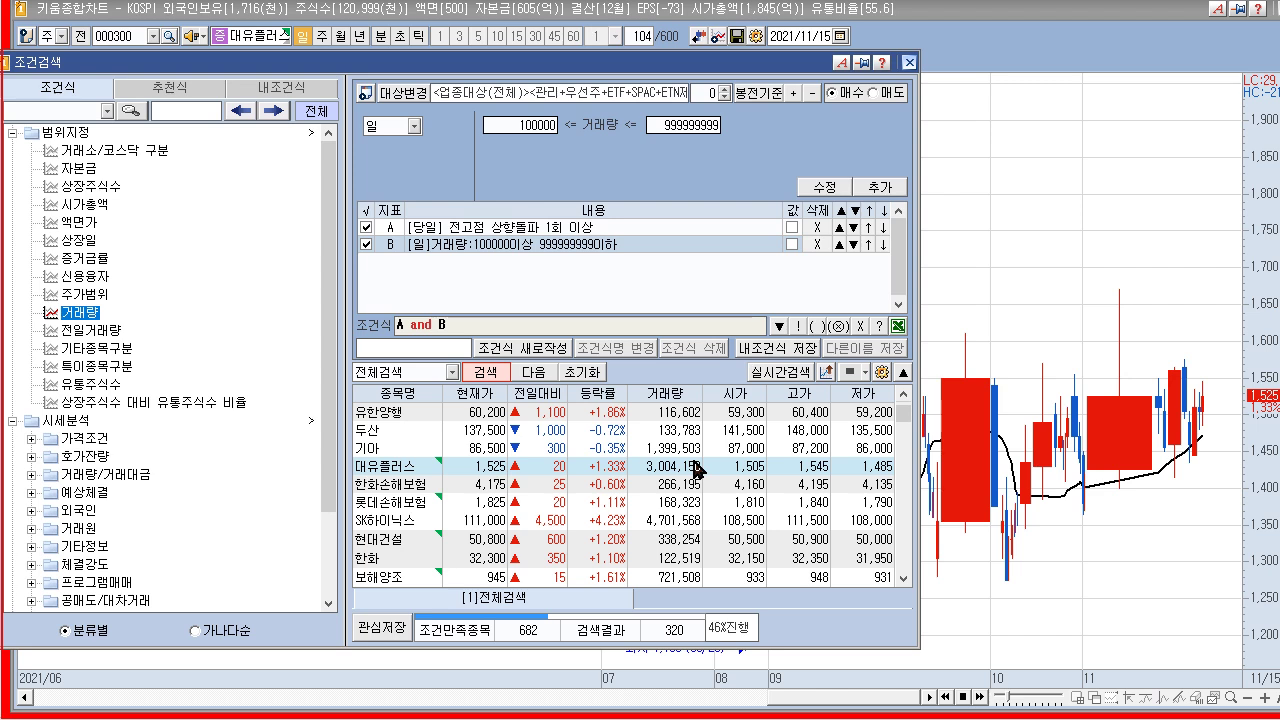
left_click(694, 452)
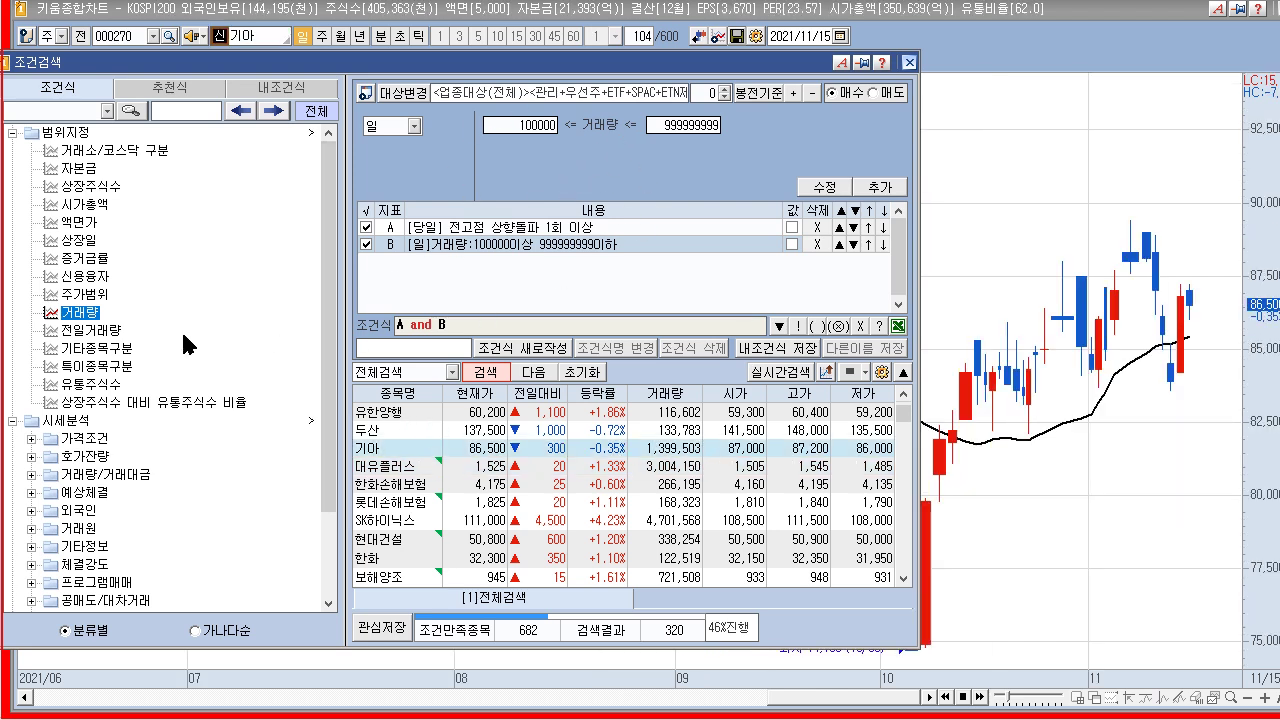
- Review the settings of the 전일거래량, 당일 전고점 비교 and 분봉 금일 첫봉대비 주가등락률 conditions
left_click(86, 335)
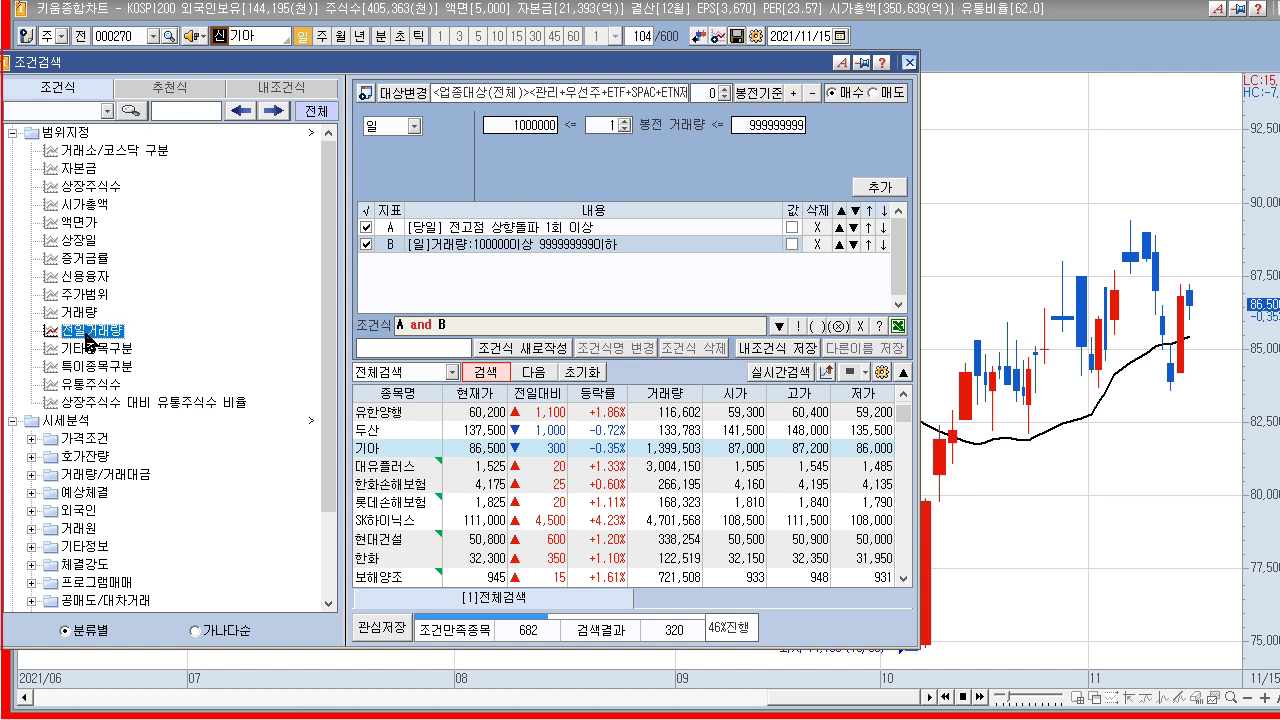
scroll(250, 349, "down", 2)
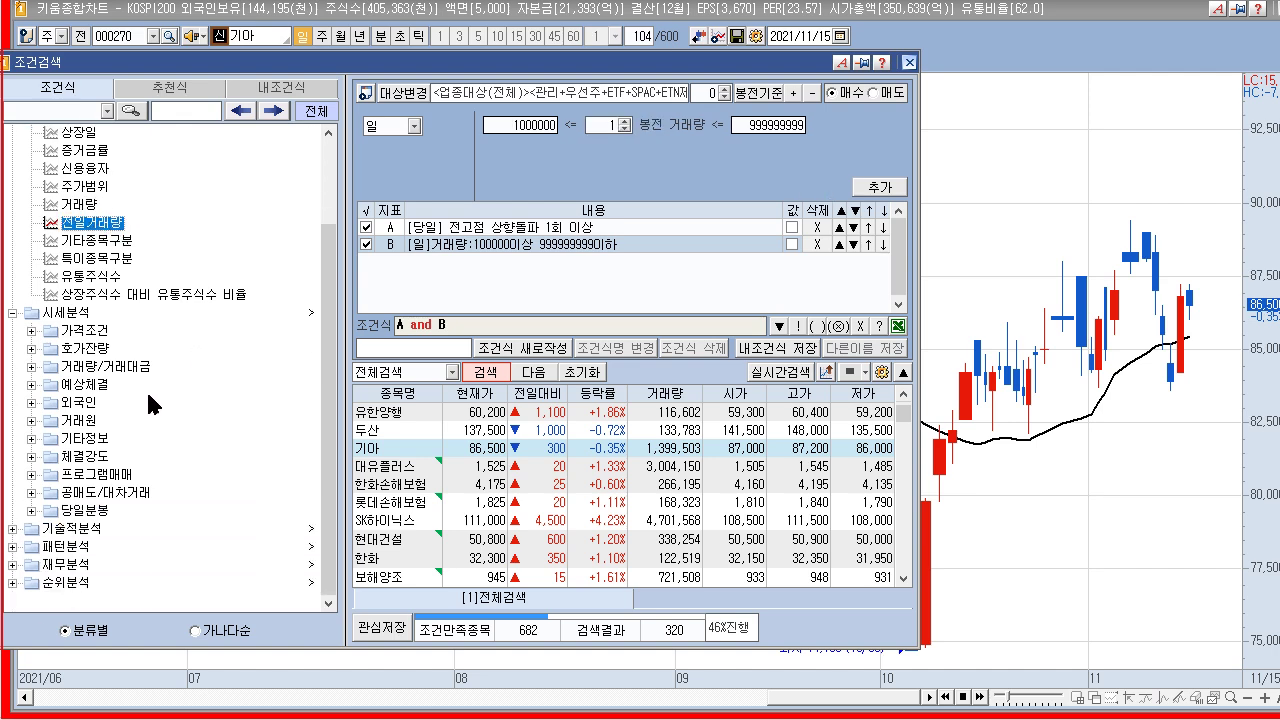
double_click(93, 330)
scroll(175, 415, "down", 7)
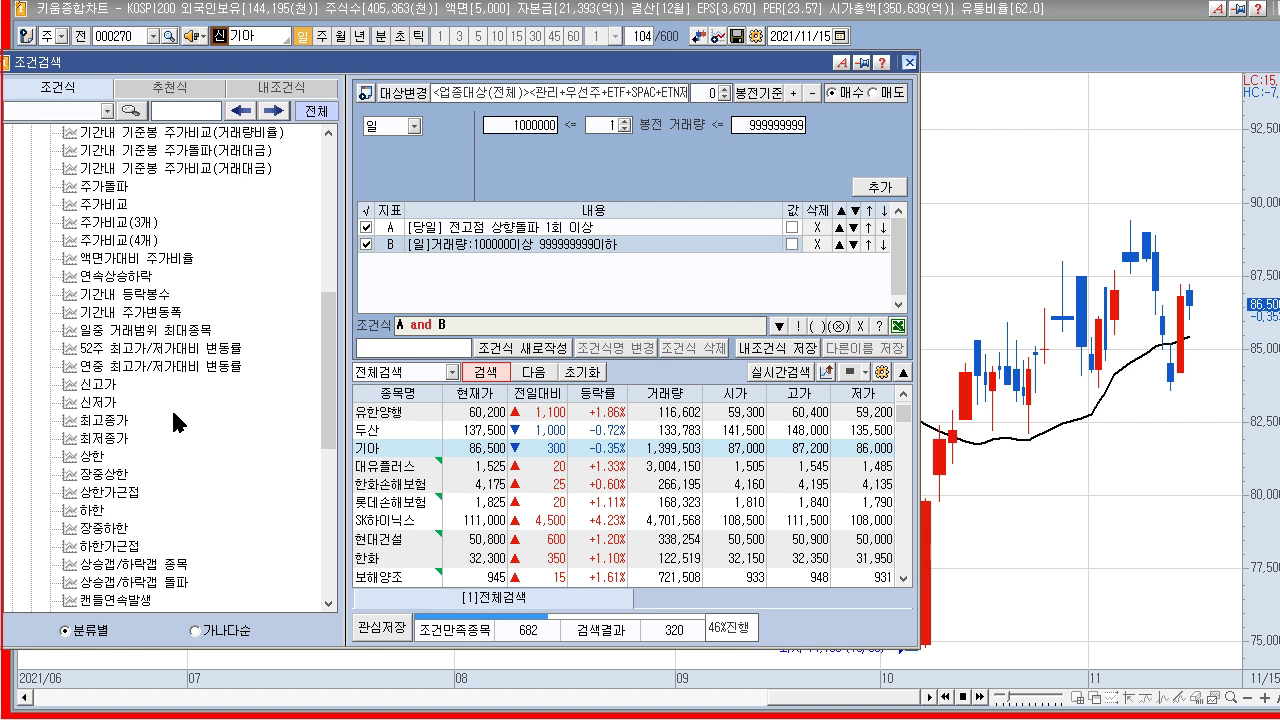
scroll(176, 420, "down", 3)
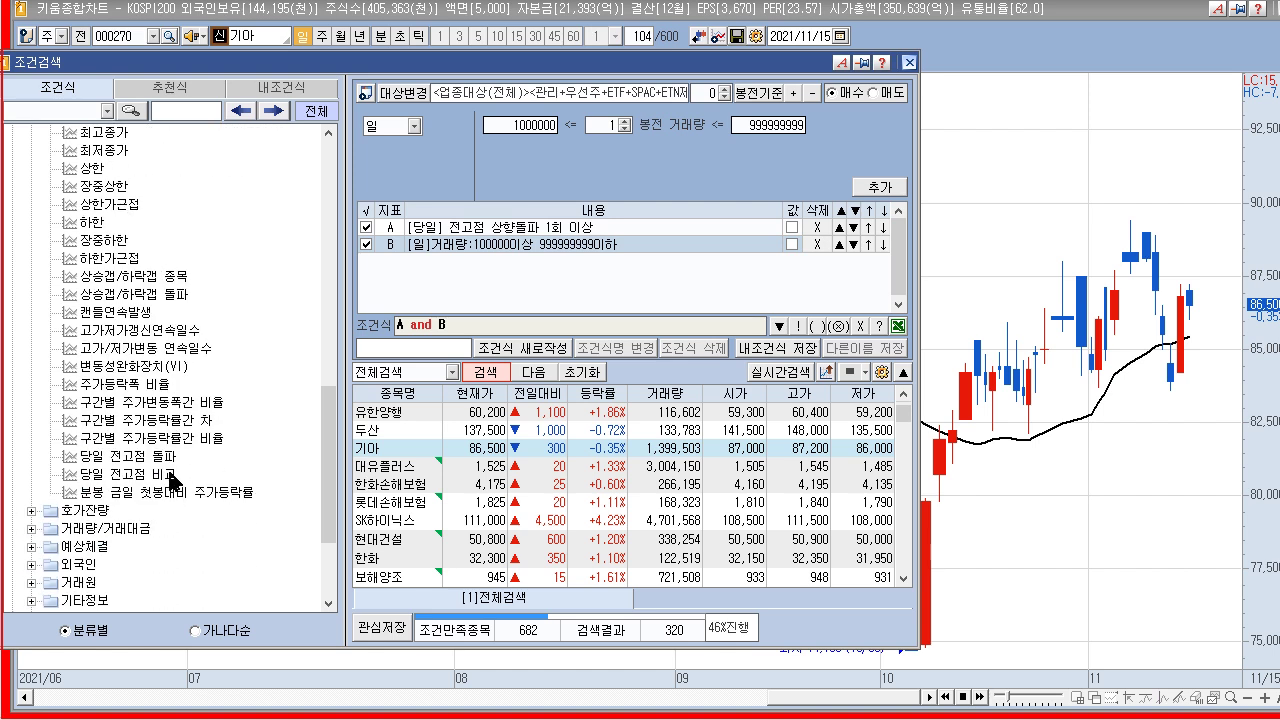
left_click(167, 476)
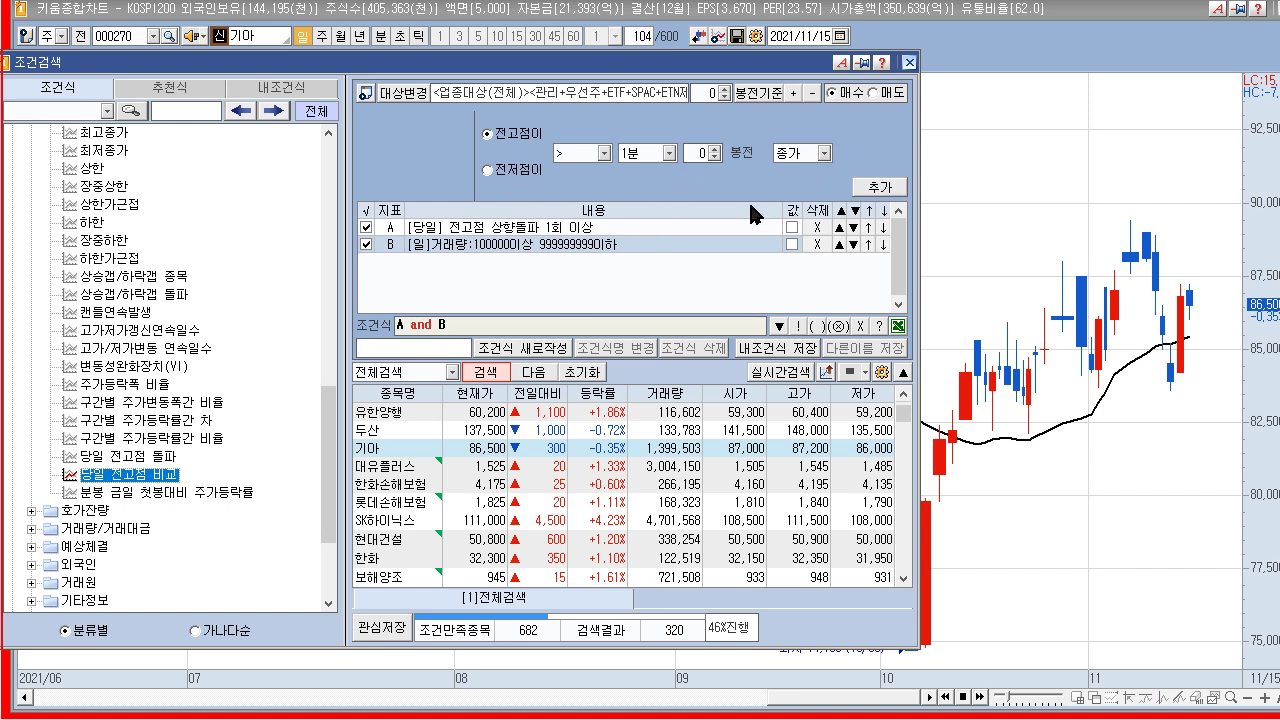
left_click(211, 494)
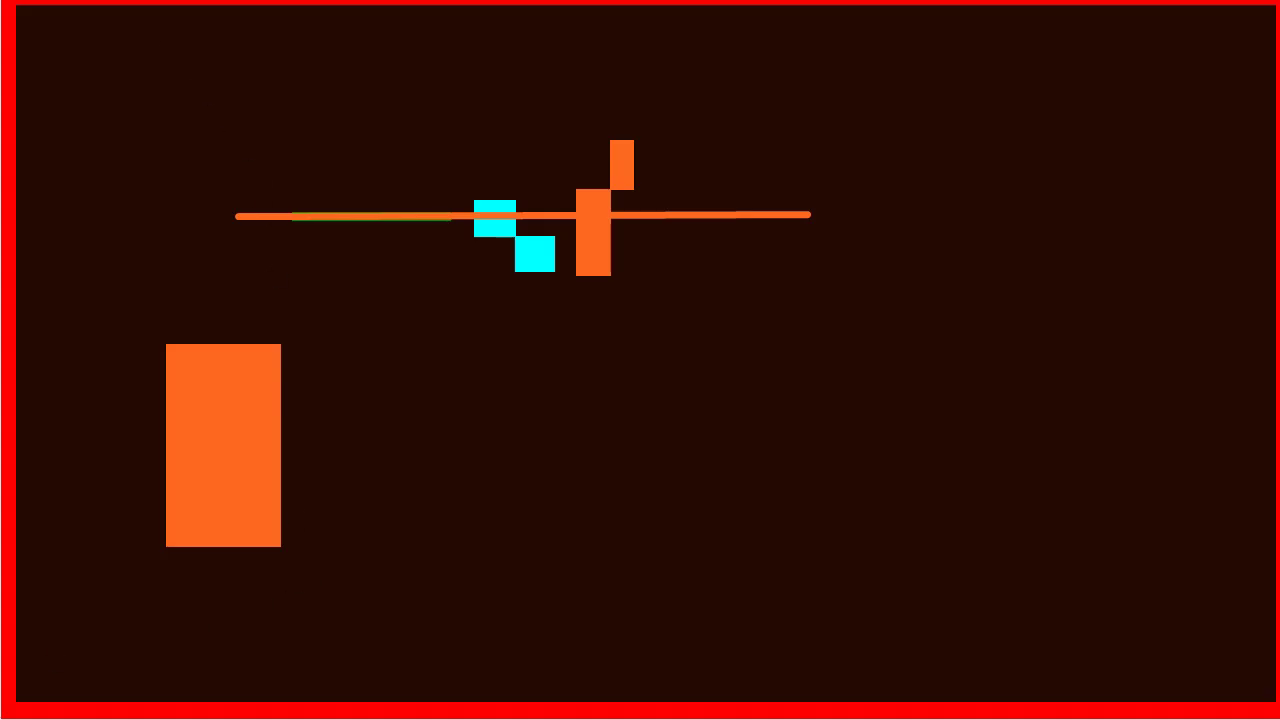
left_click_drag(114, 84, 870, 569)
key("Delete")
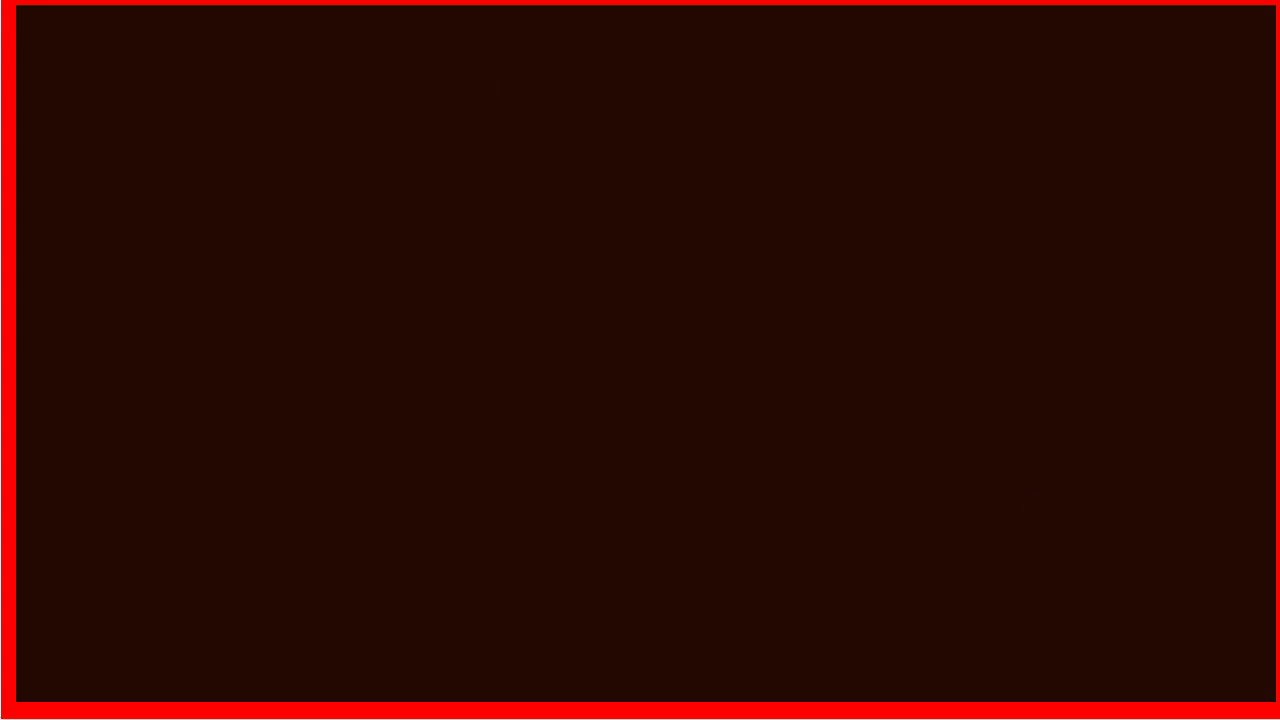
mouse_move(264, 105)
left_mouse_down()
mouse_move(214, 194)
mouse_move(252, 170)
left_mouse_up()
mouse_move(276, 137)
left_mouse_down()
mouse_move(277, 218)
mouse_move(317, 190)
left_mouse_up()
left_click_drag(365, 121, 400, 166)
mouse_move(346, 205)
left_mouse_down()
mouse_move(346, 238)
mouse_move(407, 197)
left_mouse_up()
left_click_drag(430, 132, 500, 176)
left_click_drag(511, 124, 511, 194)
left_click_drag(187, 254, 514, 241)
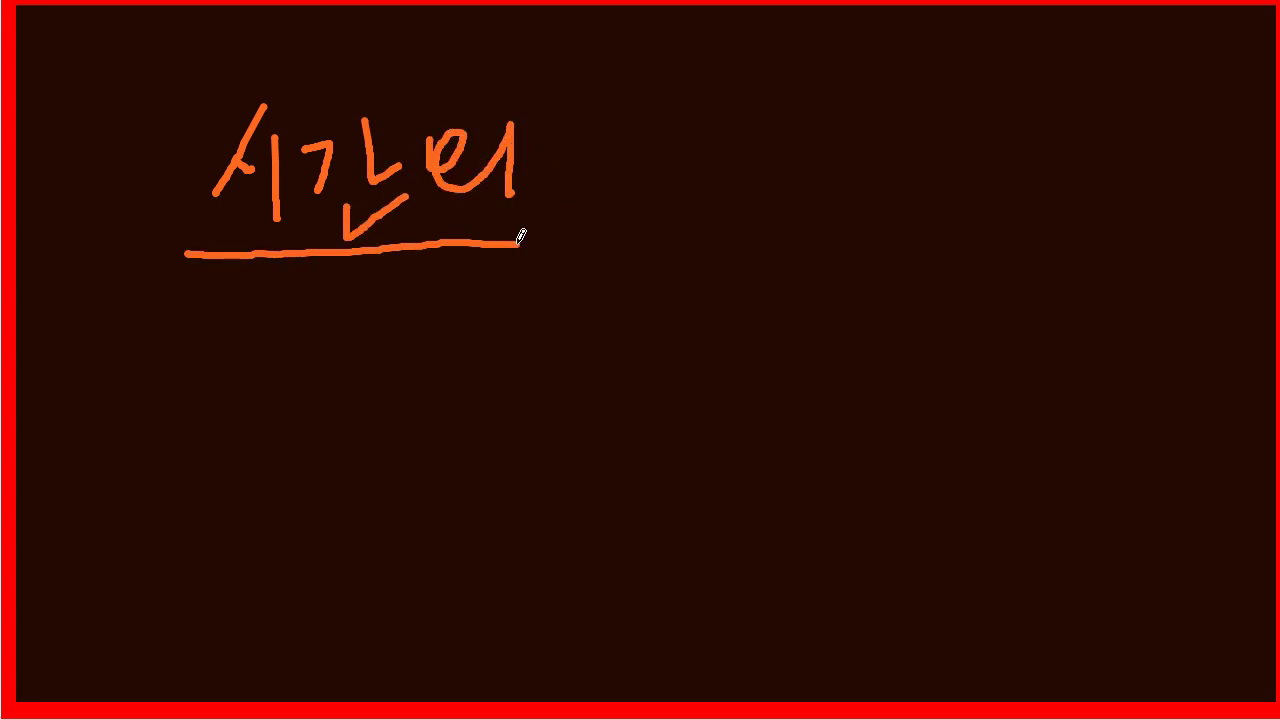
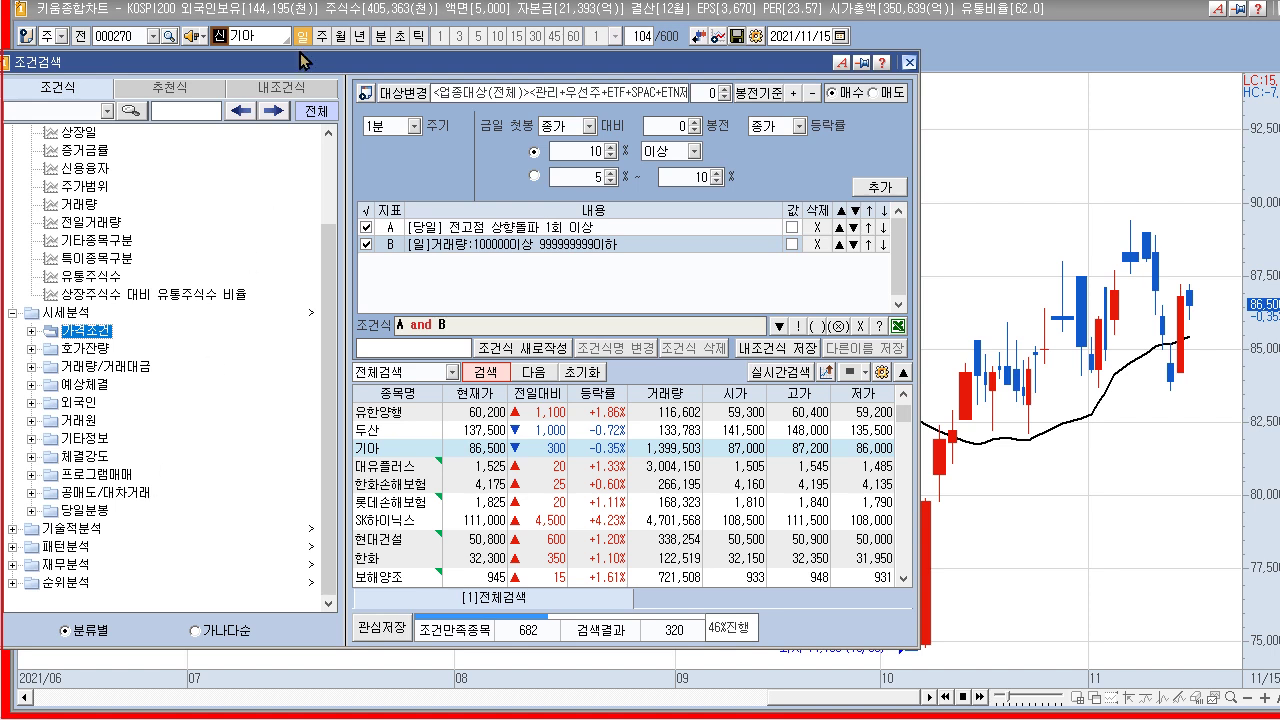
left_click_drag(300, 54, 309, 52)
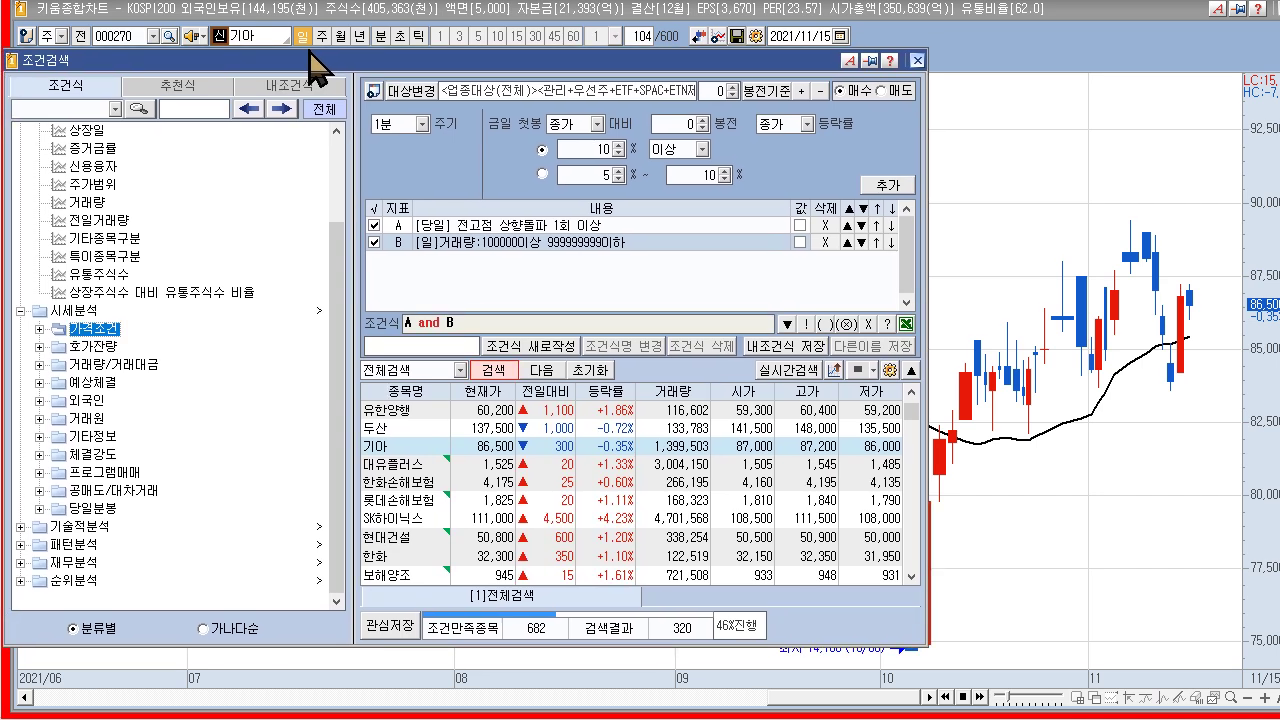
left_click_drag(309, 53, 321, 51)
key("Escape")
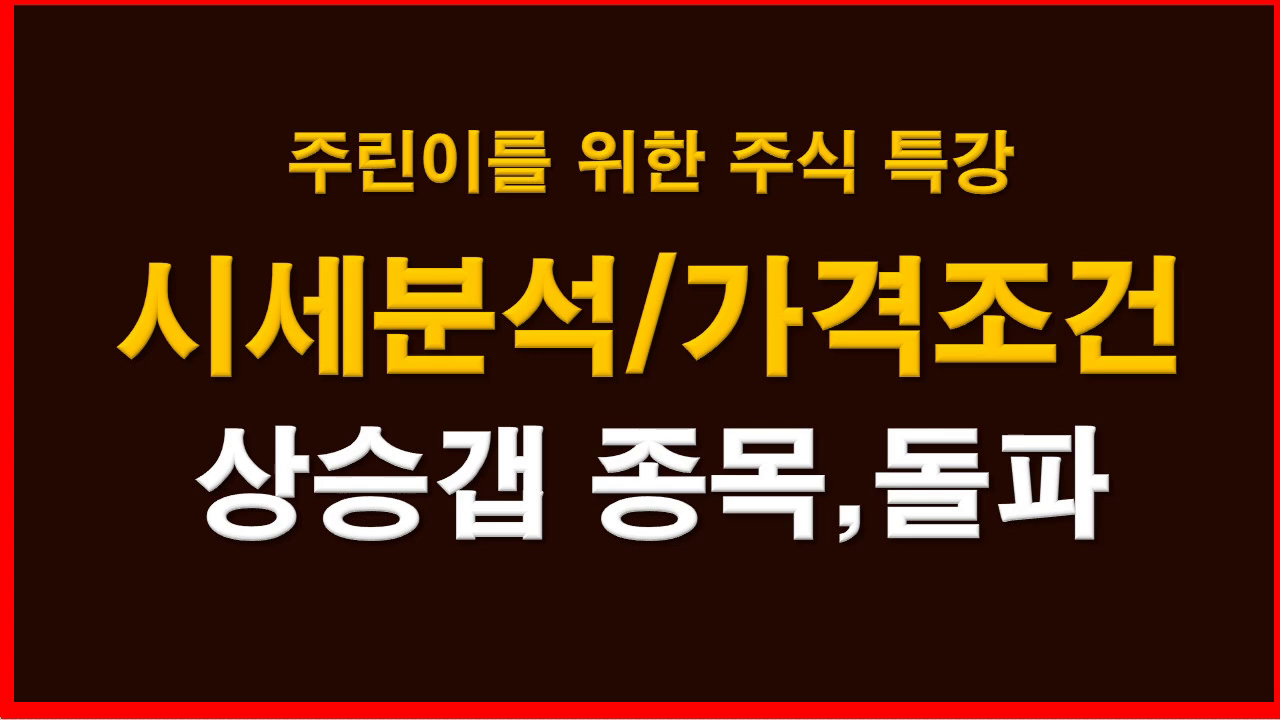
left_click_drag(179, 543, 534, 547)
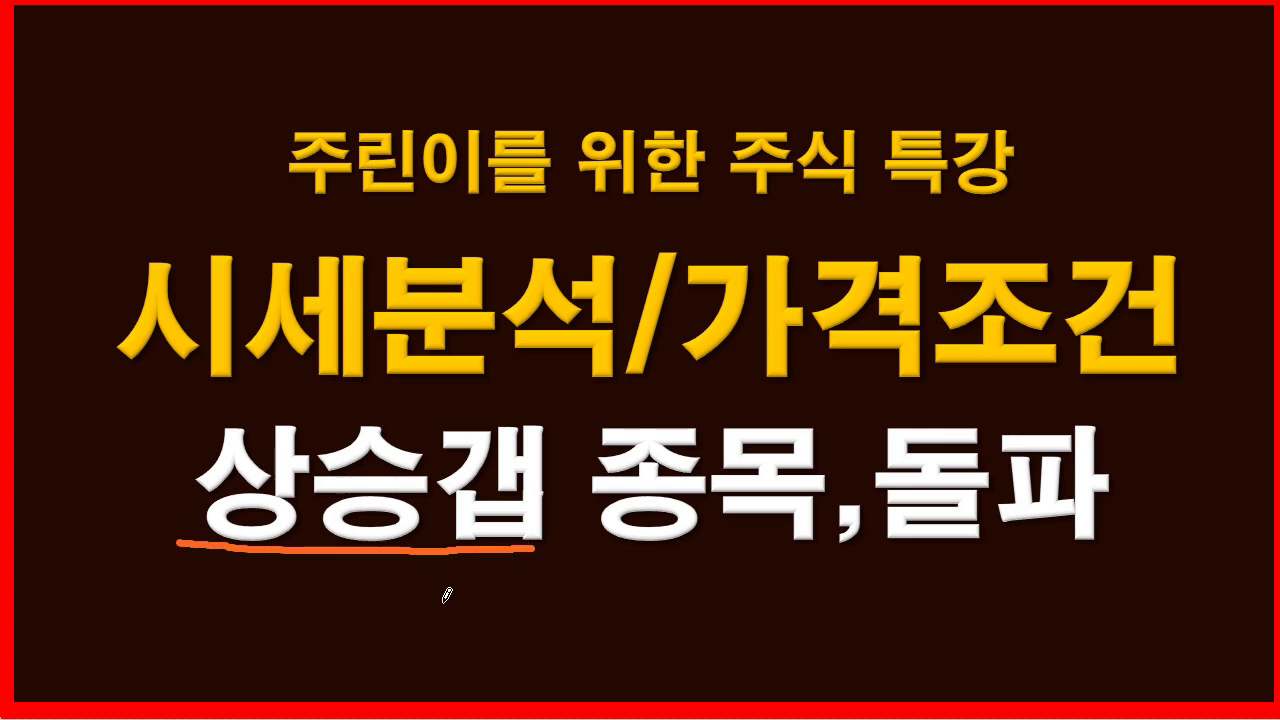
mouse_move(292, 600)
left_mouse_down()
mouse_move(329, 657)
mouse_move(369, 579)
mouse_move(383, 598)
left_mouse_up()
mouse_move(416, 592)
left_mouse_down()
mouse_move(398, 592)
mouse_move(408, 656)
left_mouse_up()
left_click_drag(364, 667, 488, 674)
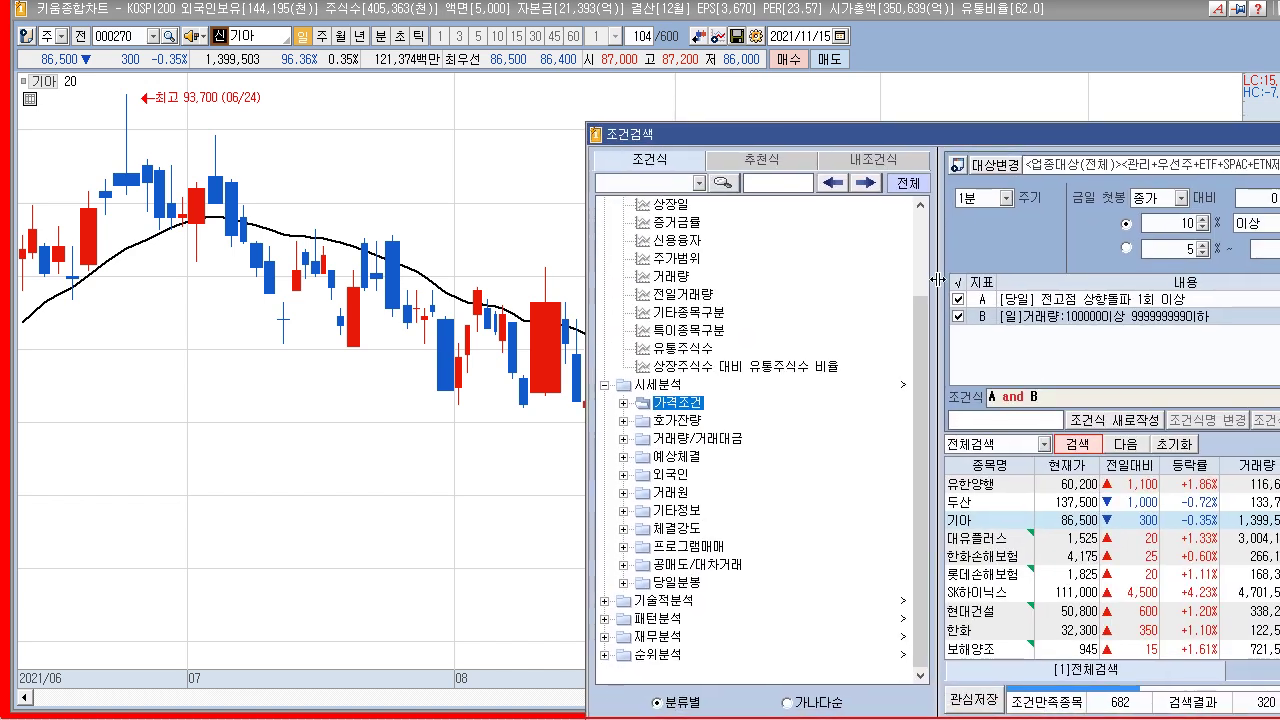
- Expand the 가격조건 category under 시세분석 and review its conditions down to 분봉 금일 첫봉대비 주가등락률
scroll(741, 373, "up", 3)
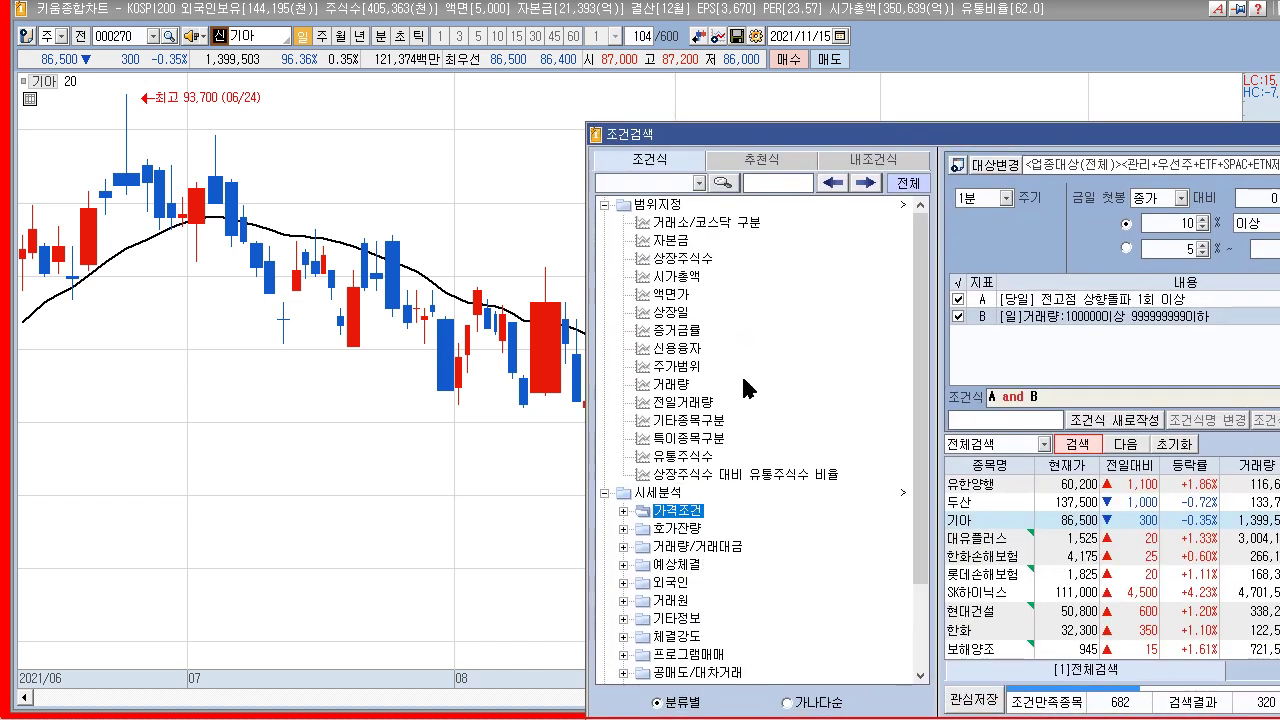
double_click(638, 517)
scroll(822, 500, "down", 8)
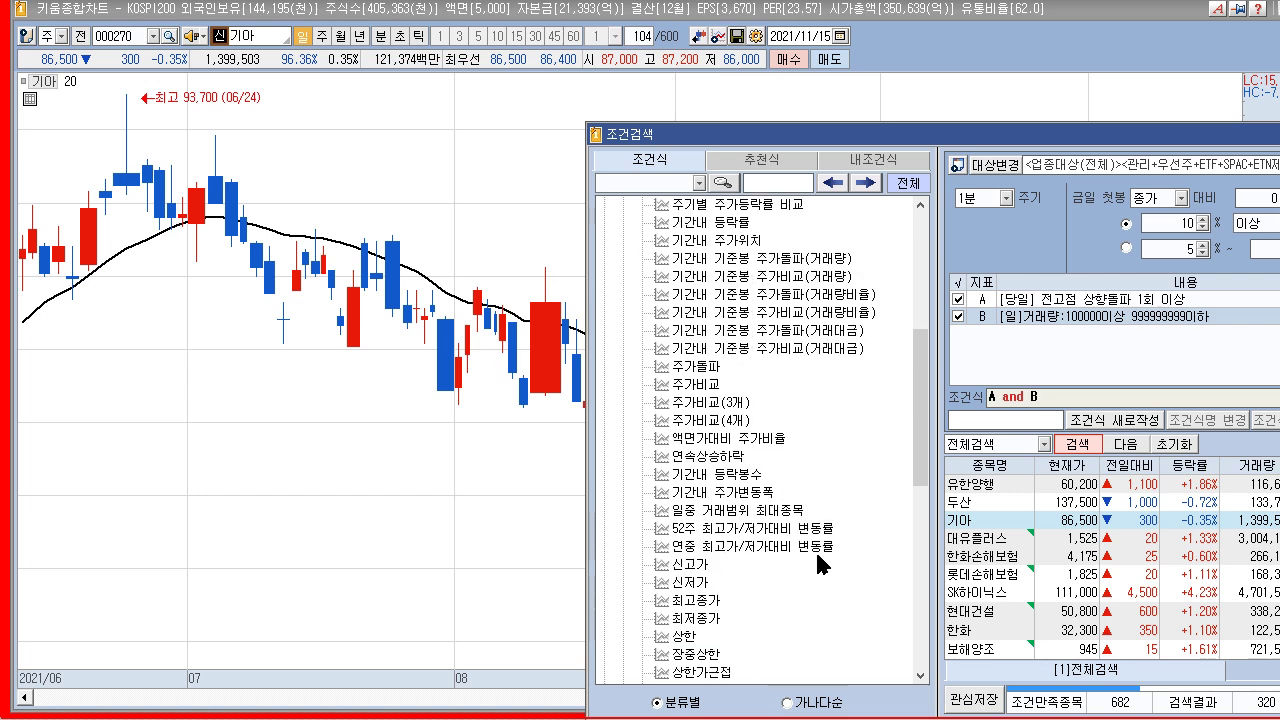
scroll(818, 580, "down", 3)
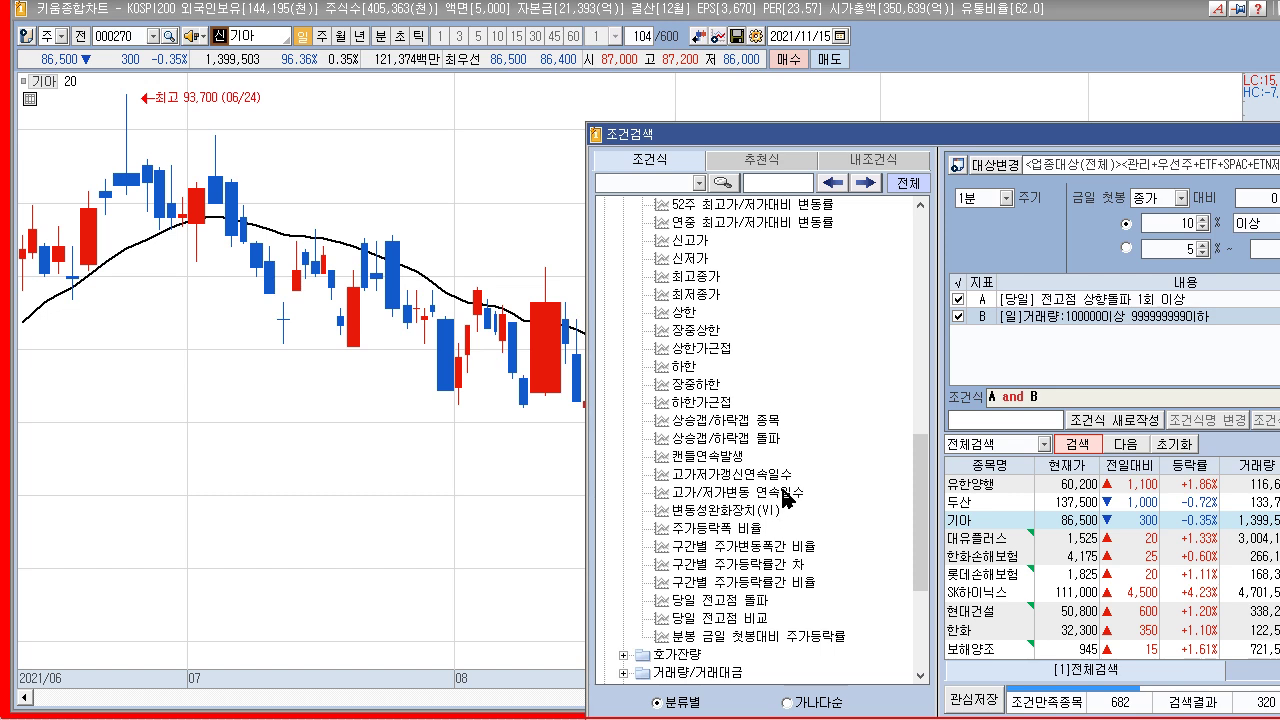
- Review the settings of the 주가등락폭 비율 condition
left_click(737, 530)
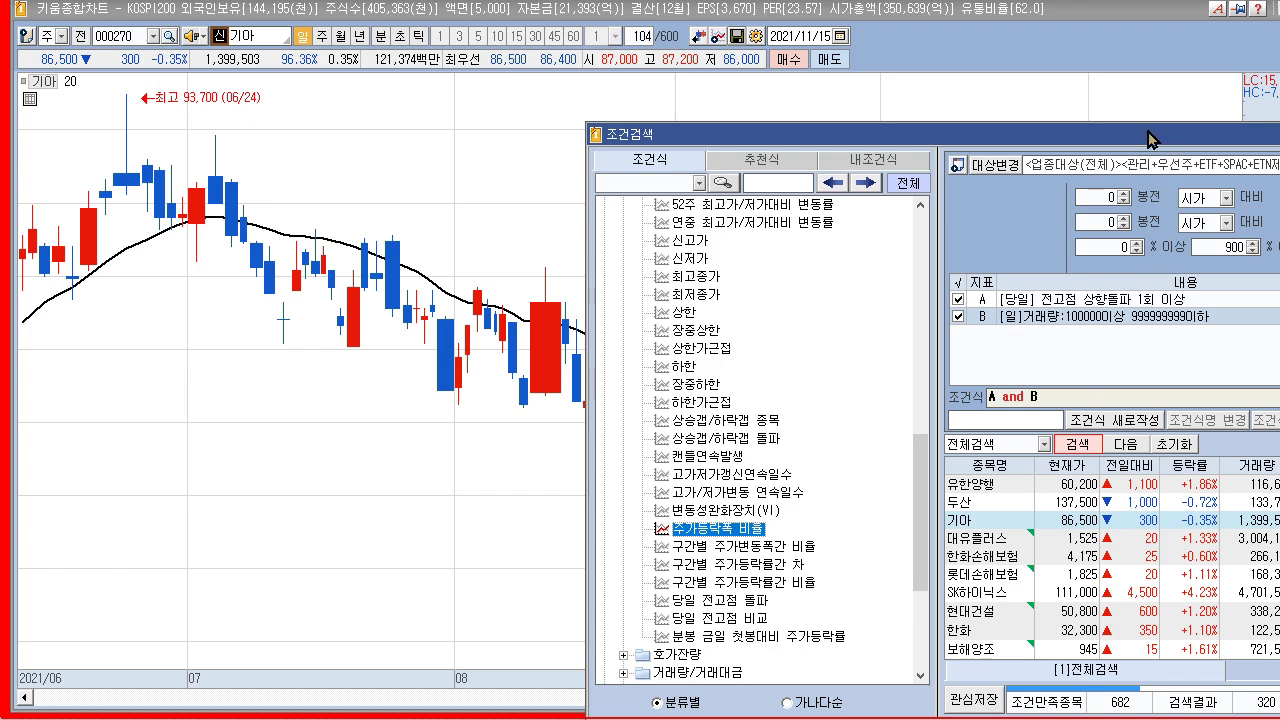
key("Escape")
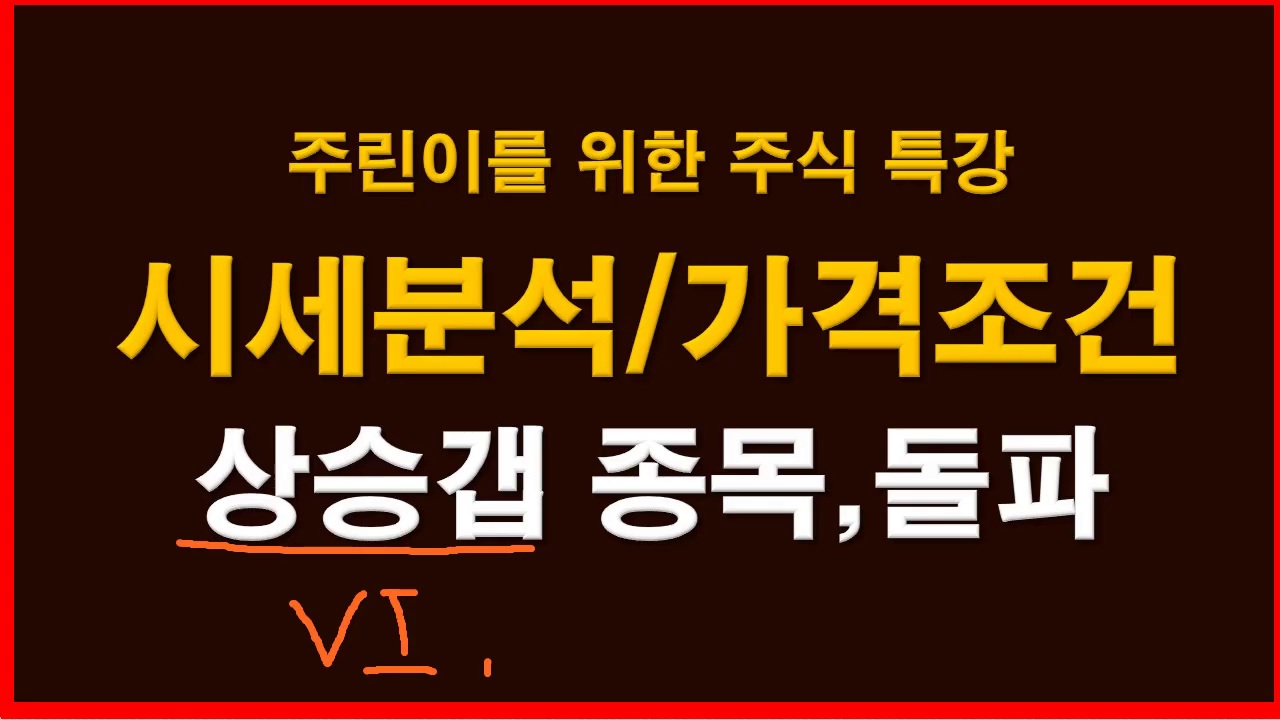
mouse_move(176, 484)
left_mouse_down()
mouse_move(124, 529)
mouse_move(155, 592)
left_mouse_up()
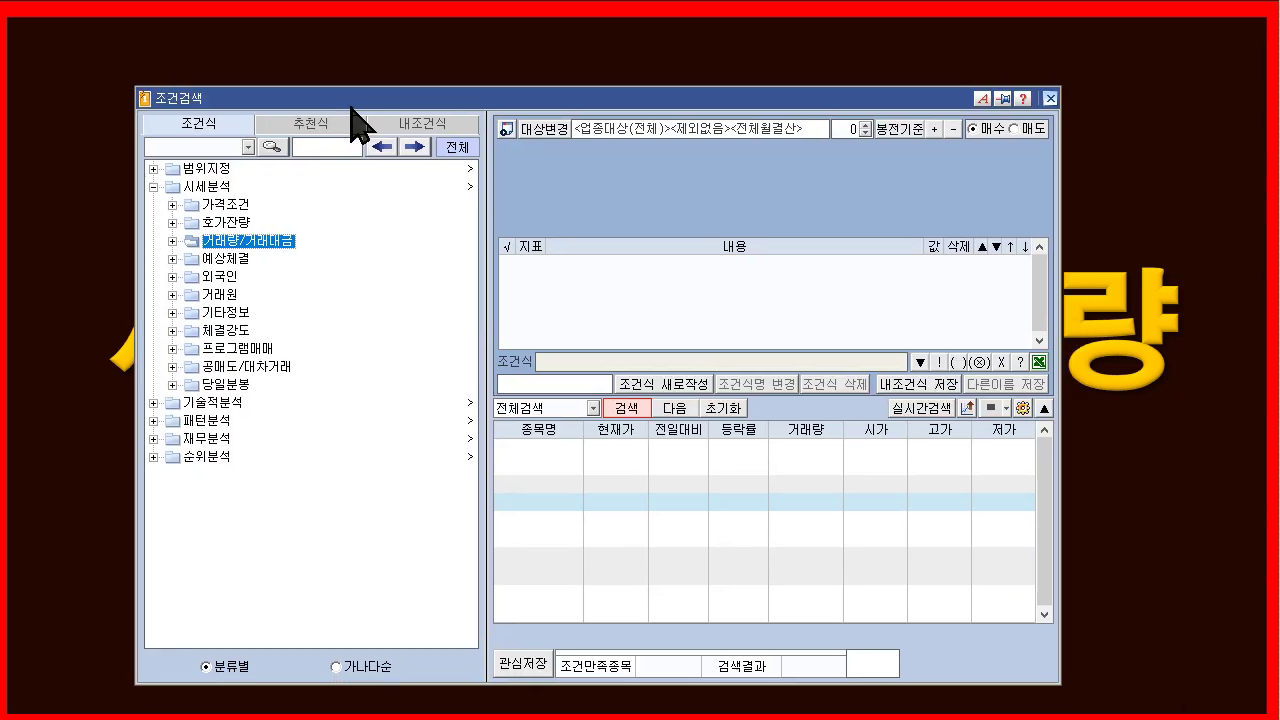
- Expand the 호가잔량 category under 시세분석 and view the order book of 컴투스
left_click(212, 193)
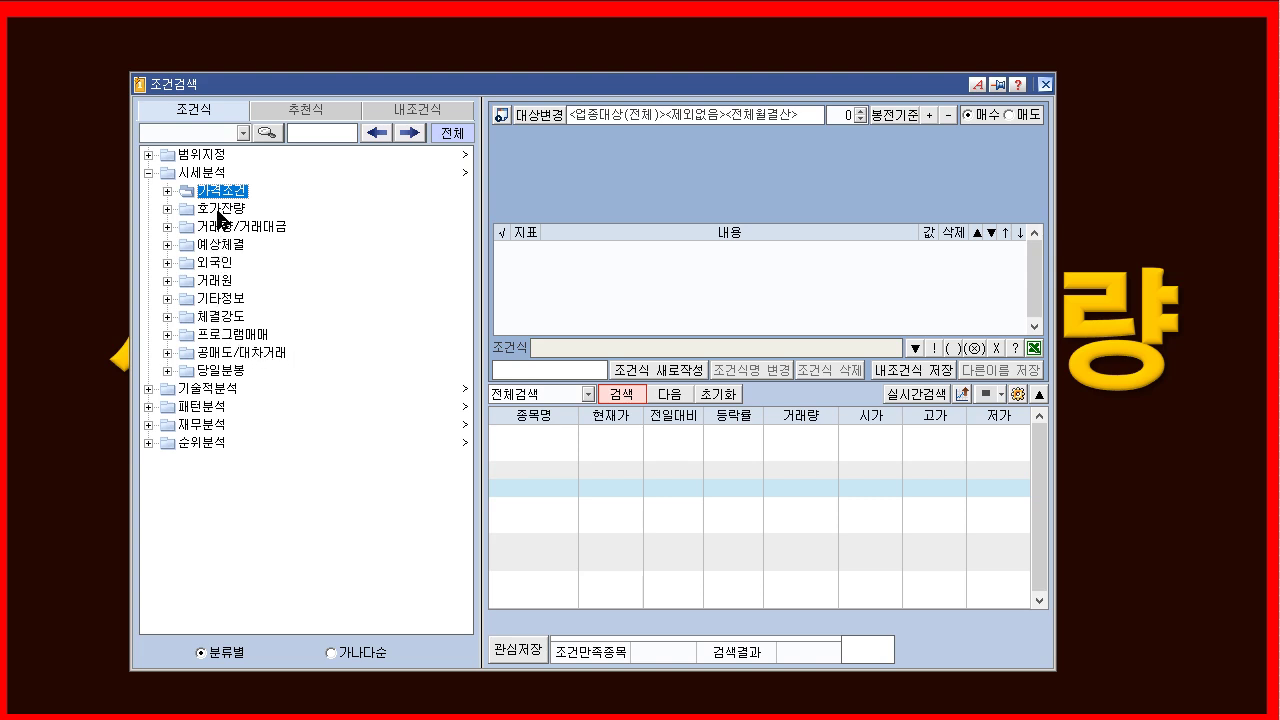
left_click(167, 208)
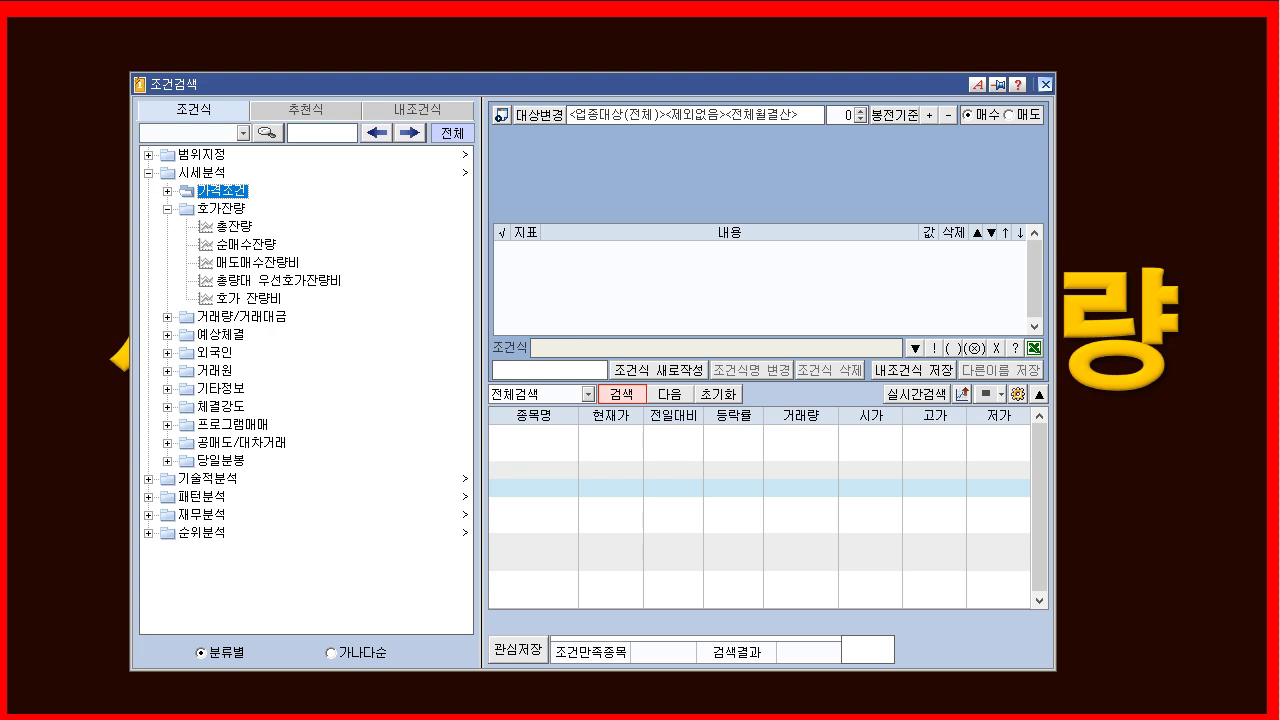
left_click_drag(672, 555, 834, 206)
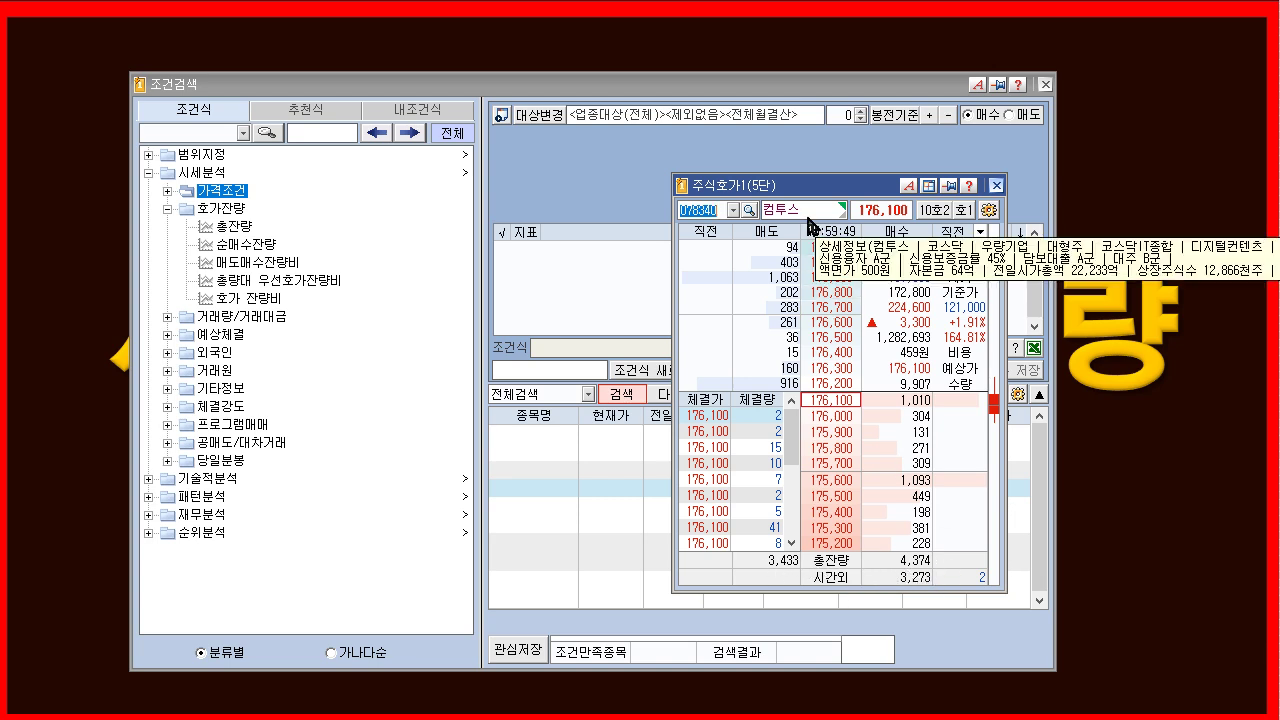
left_click_drag(805, 203, 801, 215)
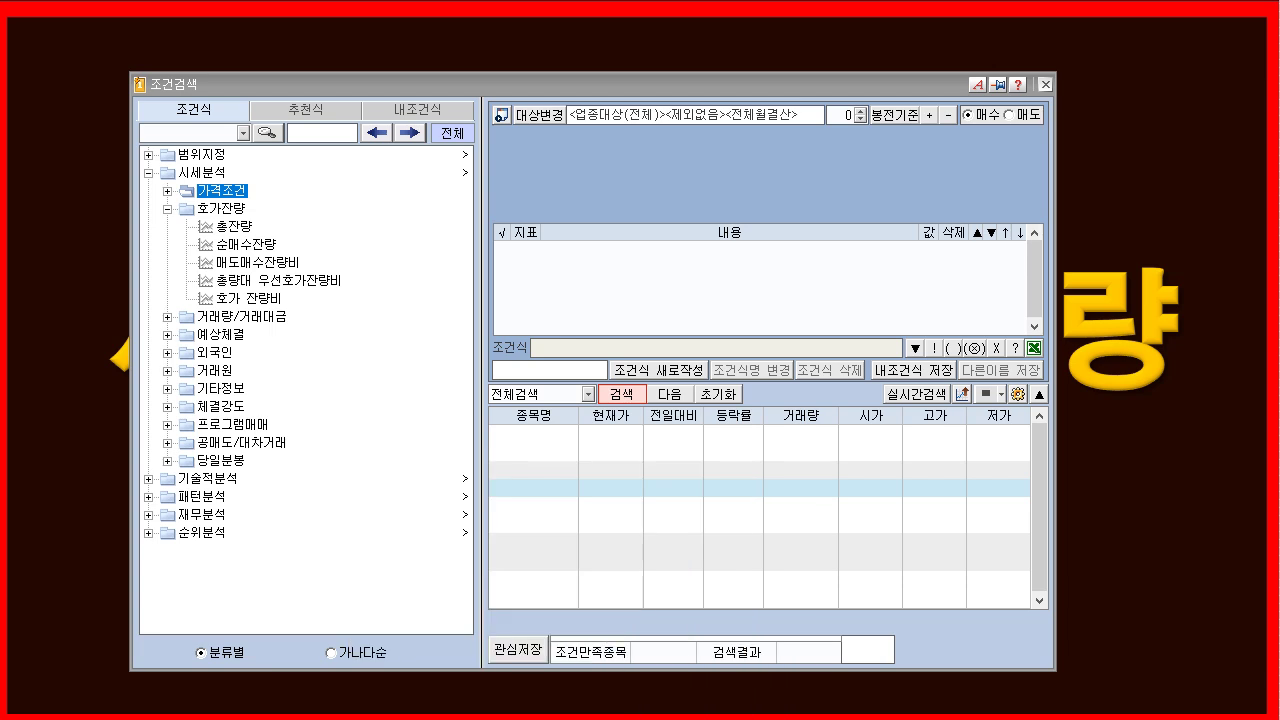
- Add a 총잔량 condition with 매수총잔량 from 1000000 to 999999999, and run the search
left_click(225, 228)
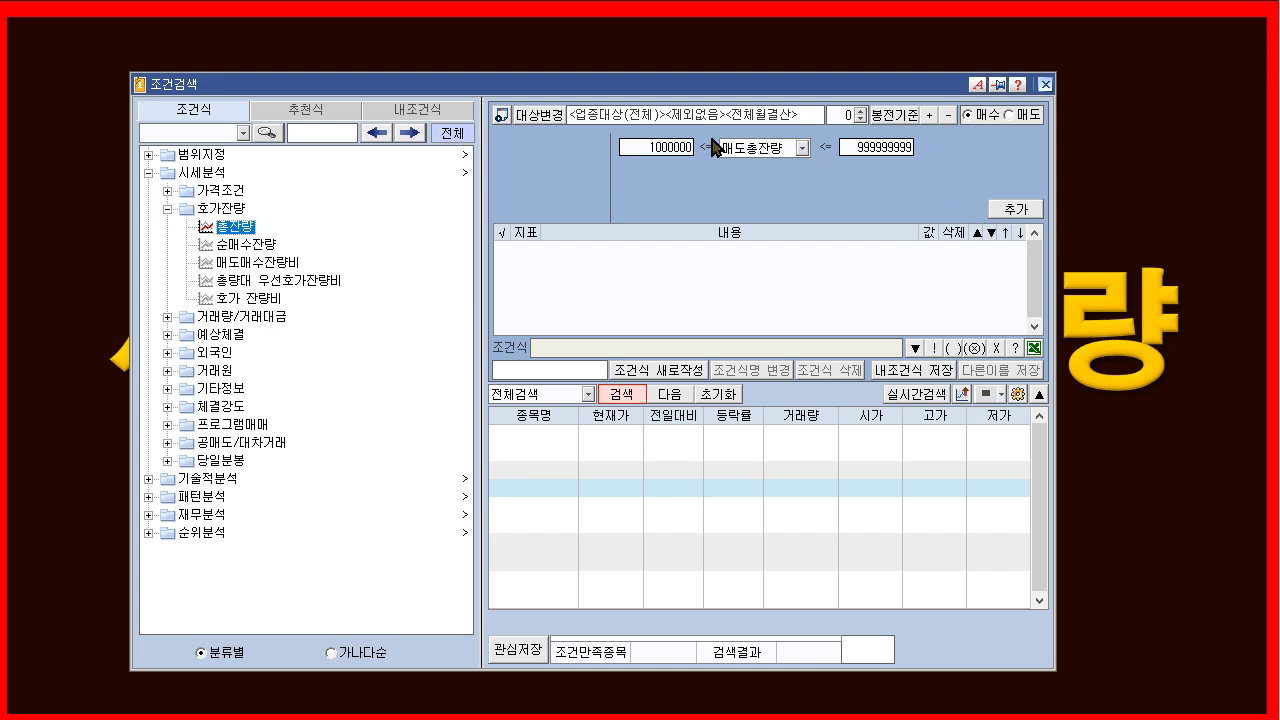
left_click(776, 150)
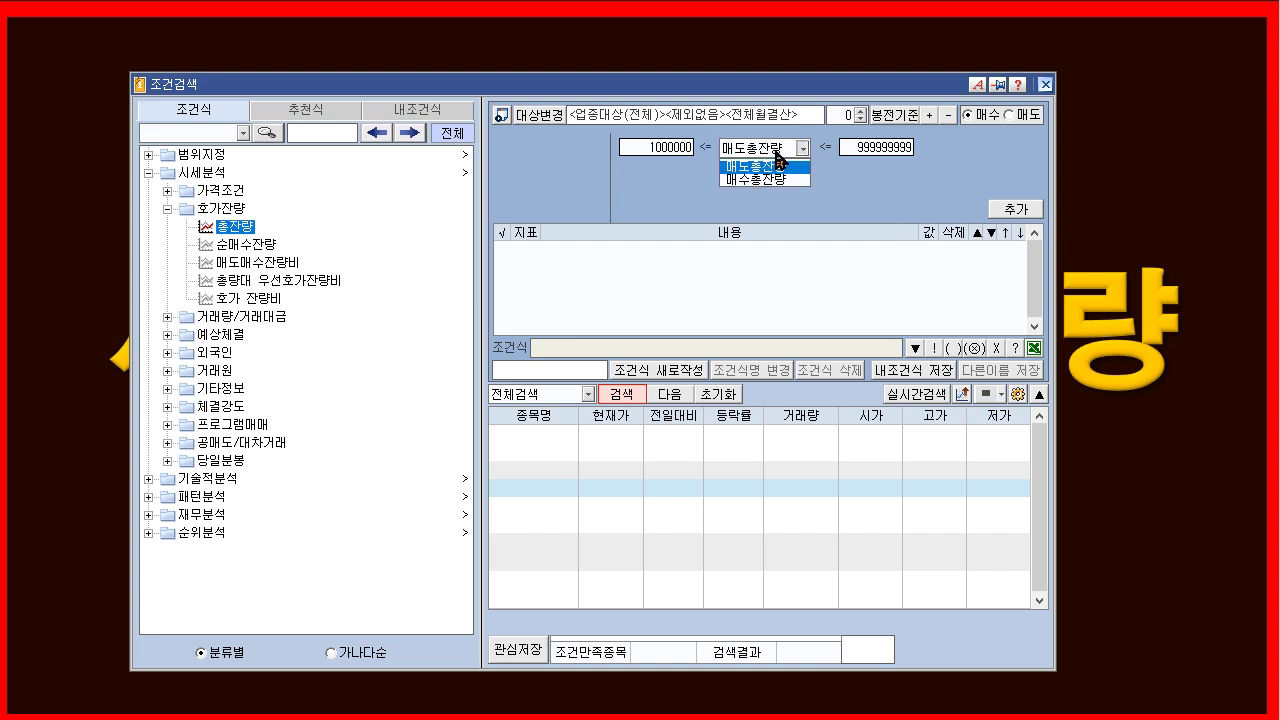
left_click(836, 218)
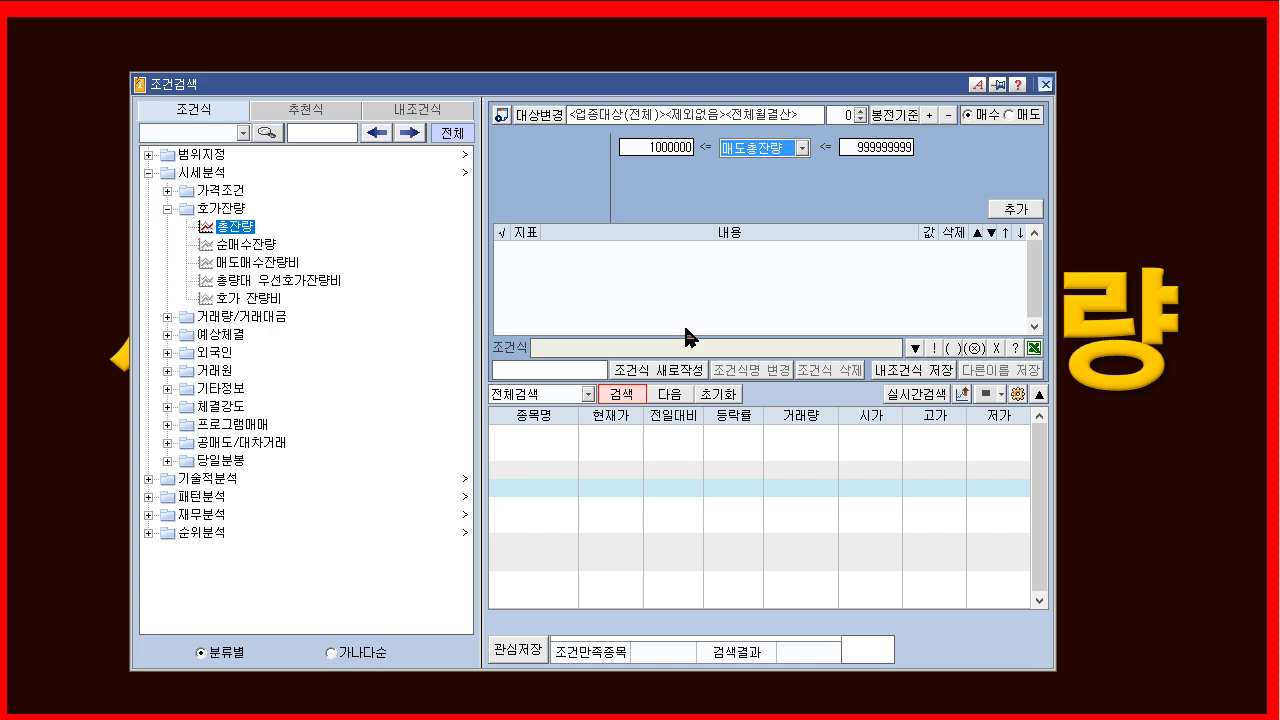
left_click(775, 152)
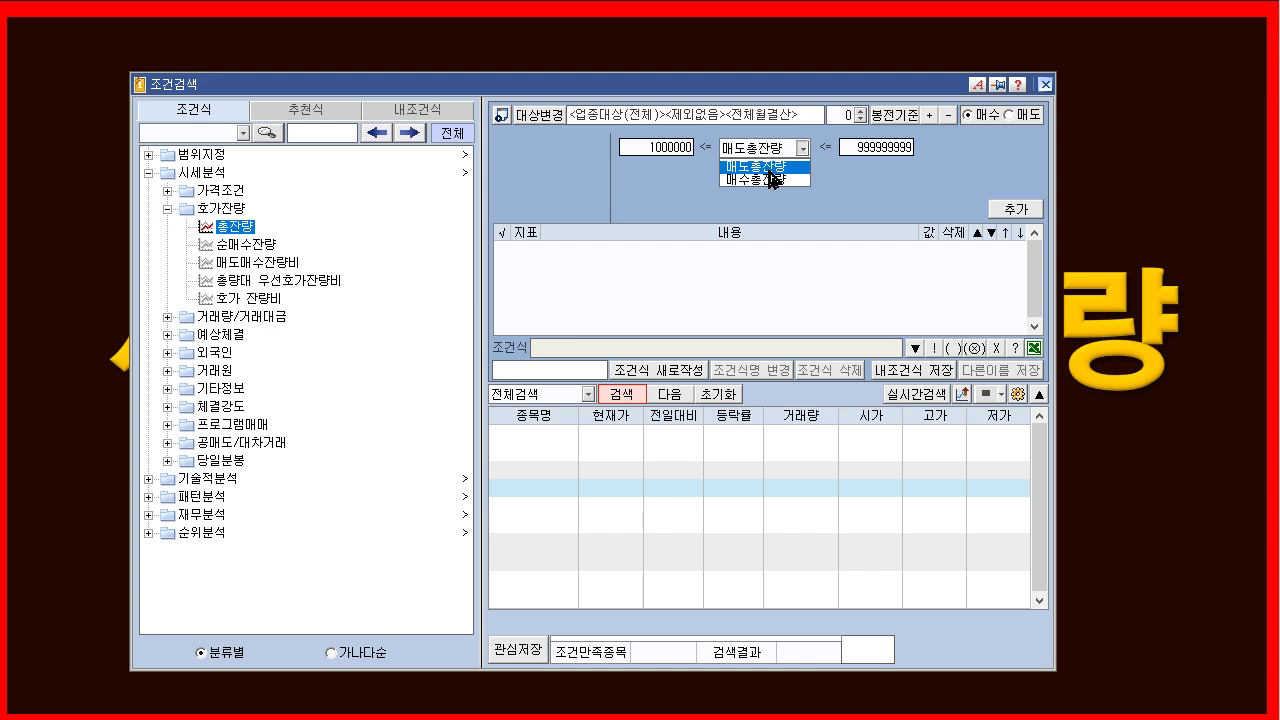
left_click(775, 166)
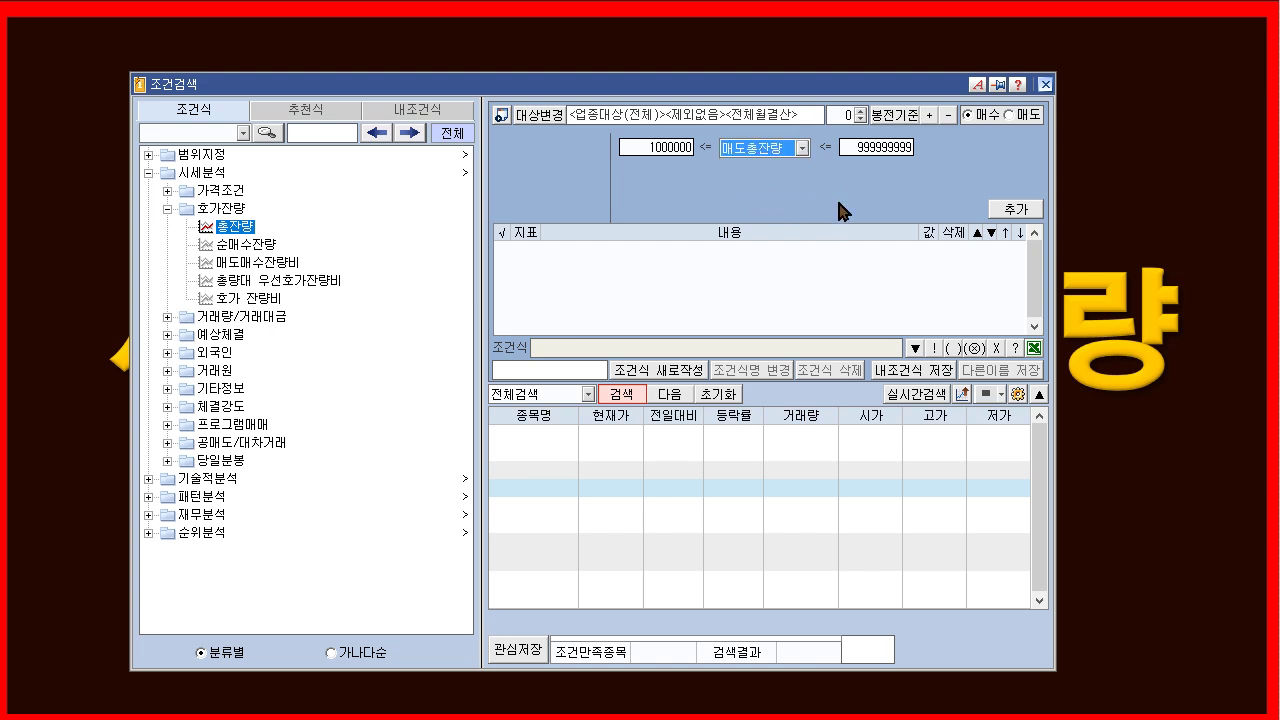
left_click(777, 150)
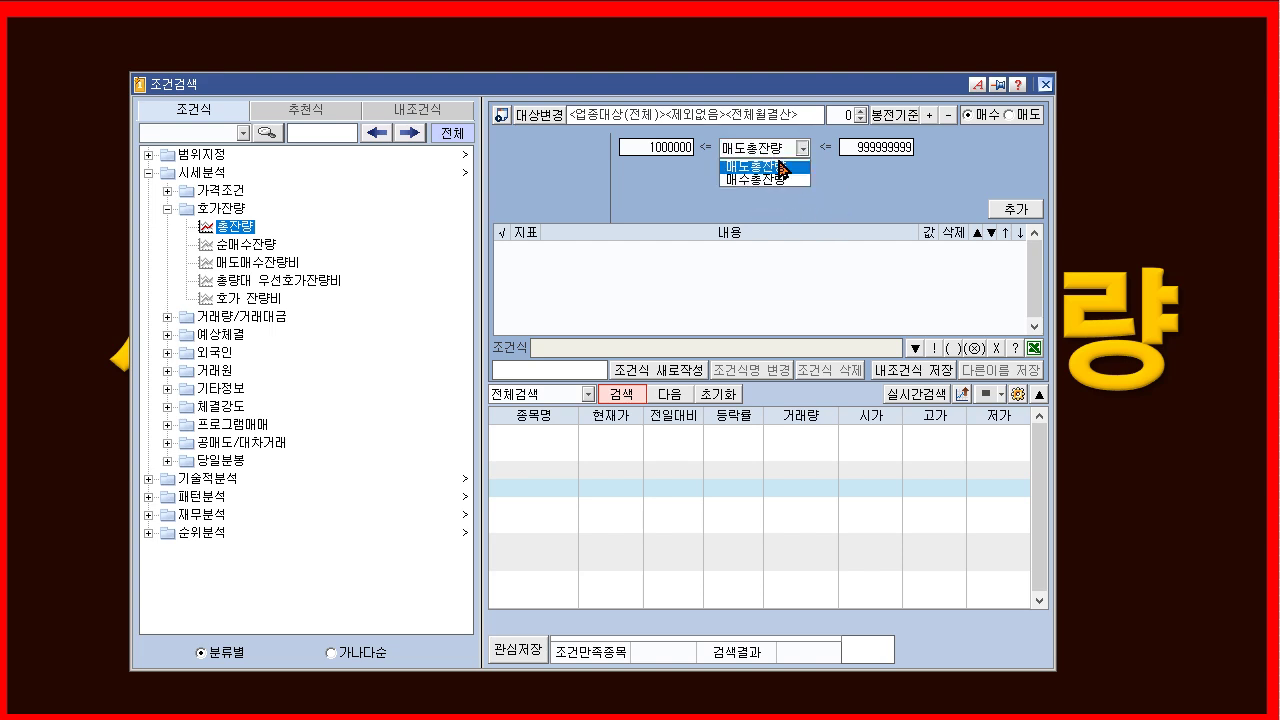
left_click(782, 181)
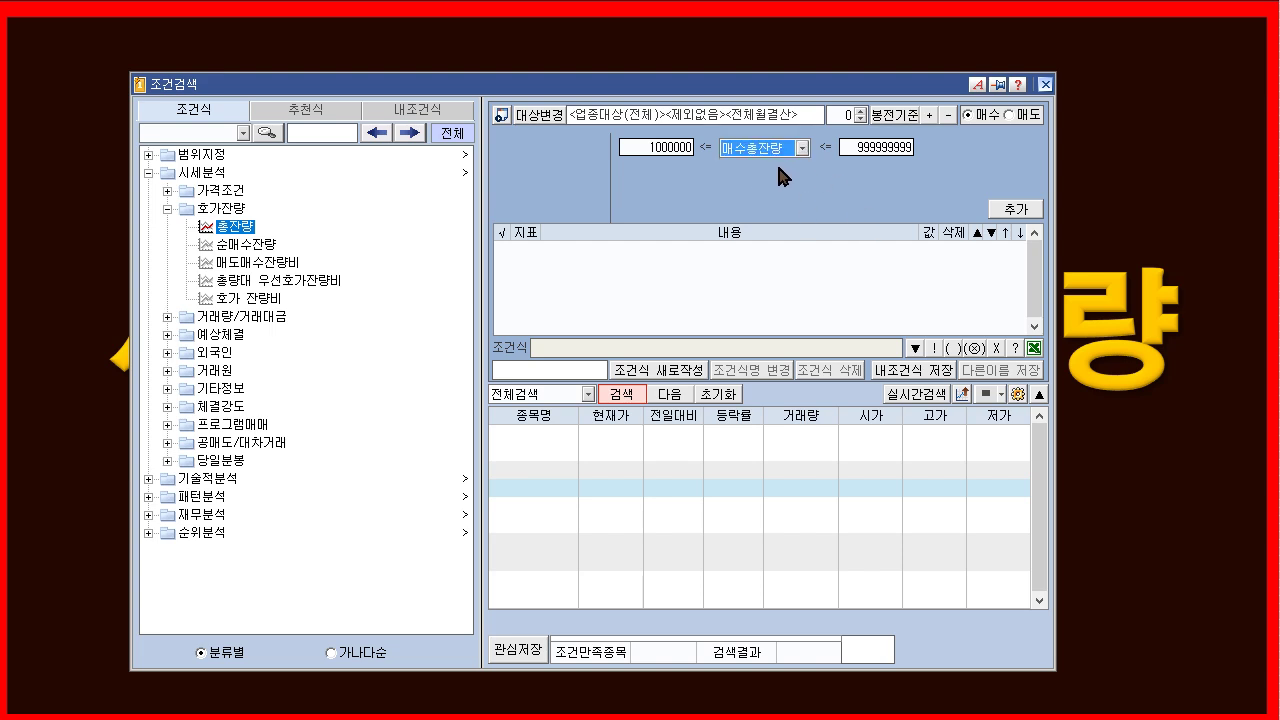
left_click(1015, 209)
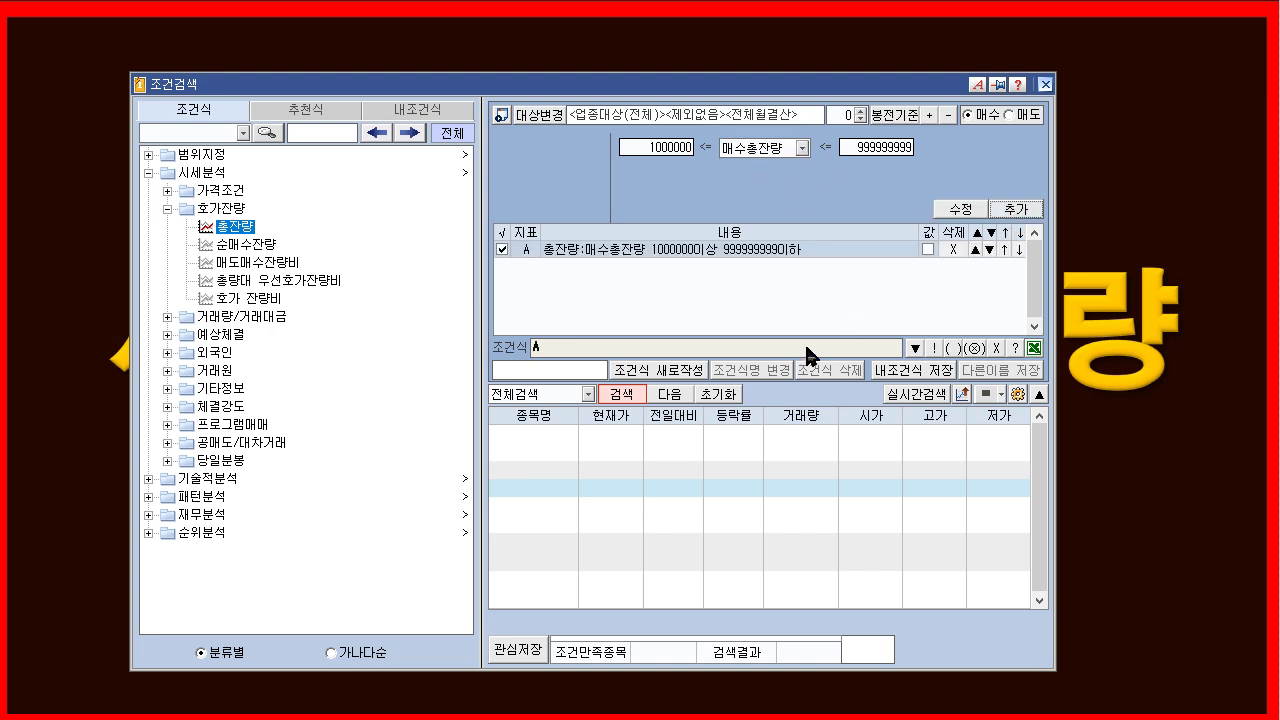
left_click(614, 396)
- Examine the total bid and ask quantities in the order book of 이아이디 from the search results
left_click(741, 489)
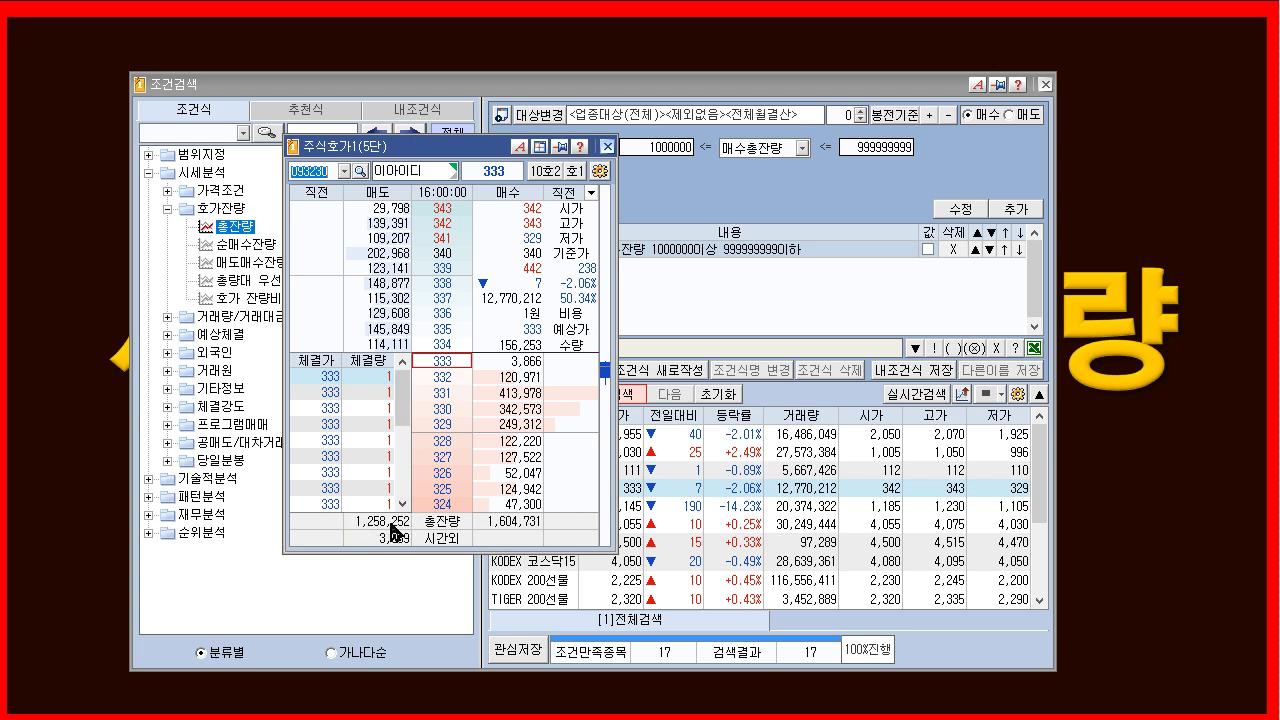
left_click_drag(455, 150, 433, 210)
key("Escape")
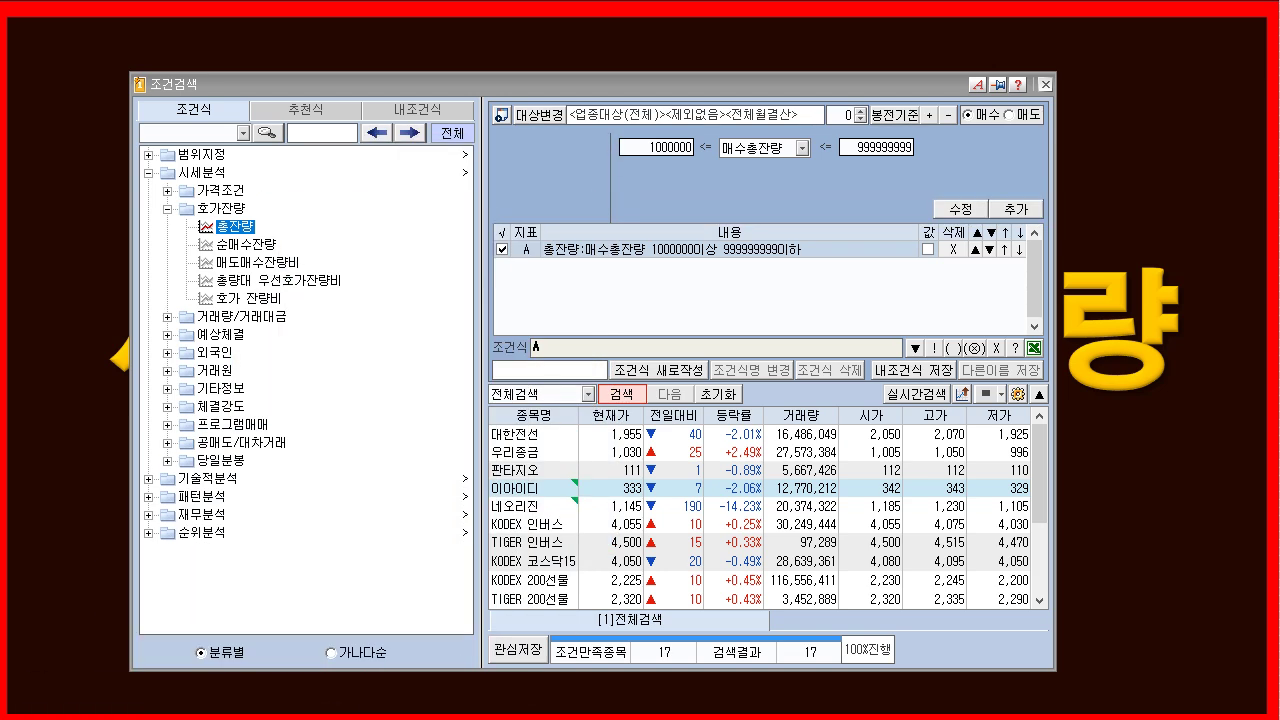
- Replace the 총잔량 condition with a 순매수잔량 condition of 1000000 이상, and rerun the search
left_click(249, 244)
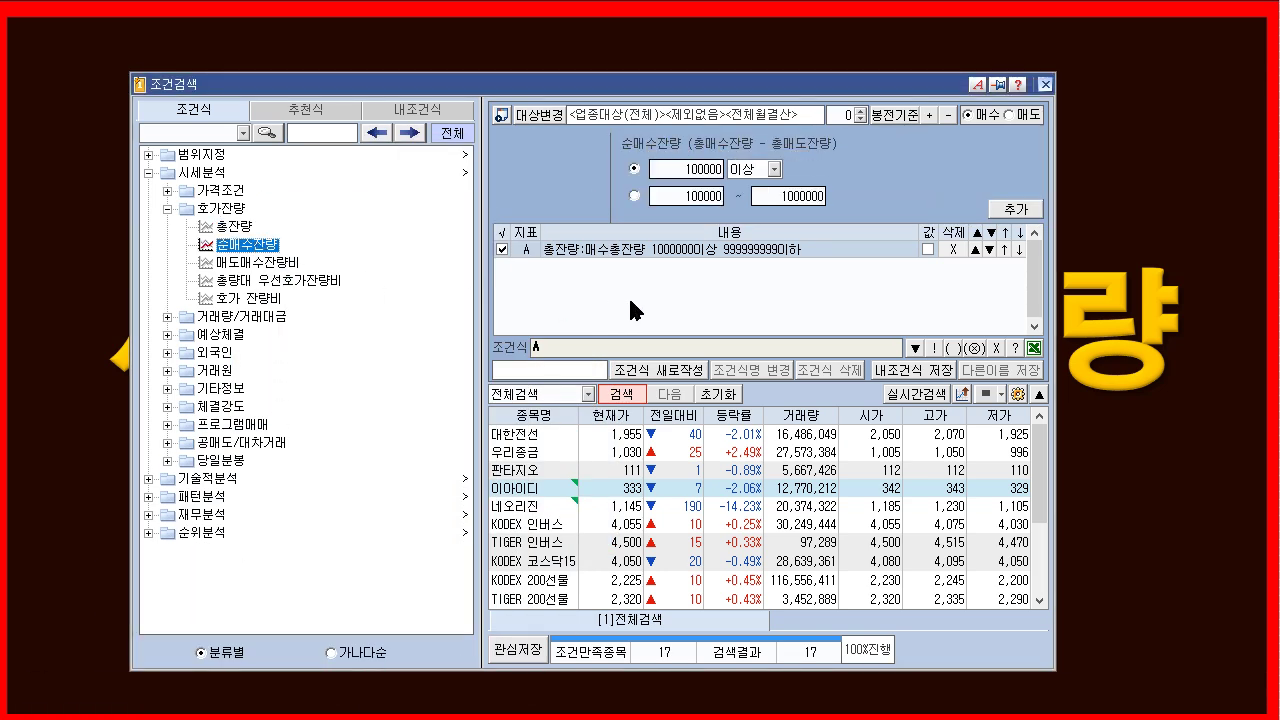
left_click(665, 169)
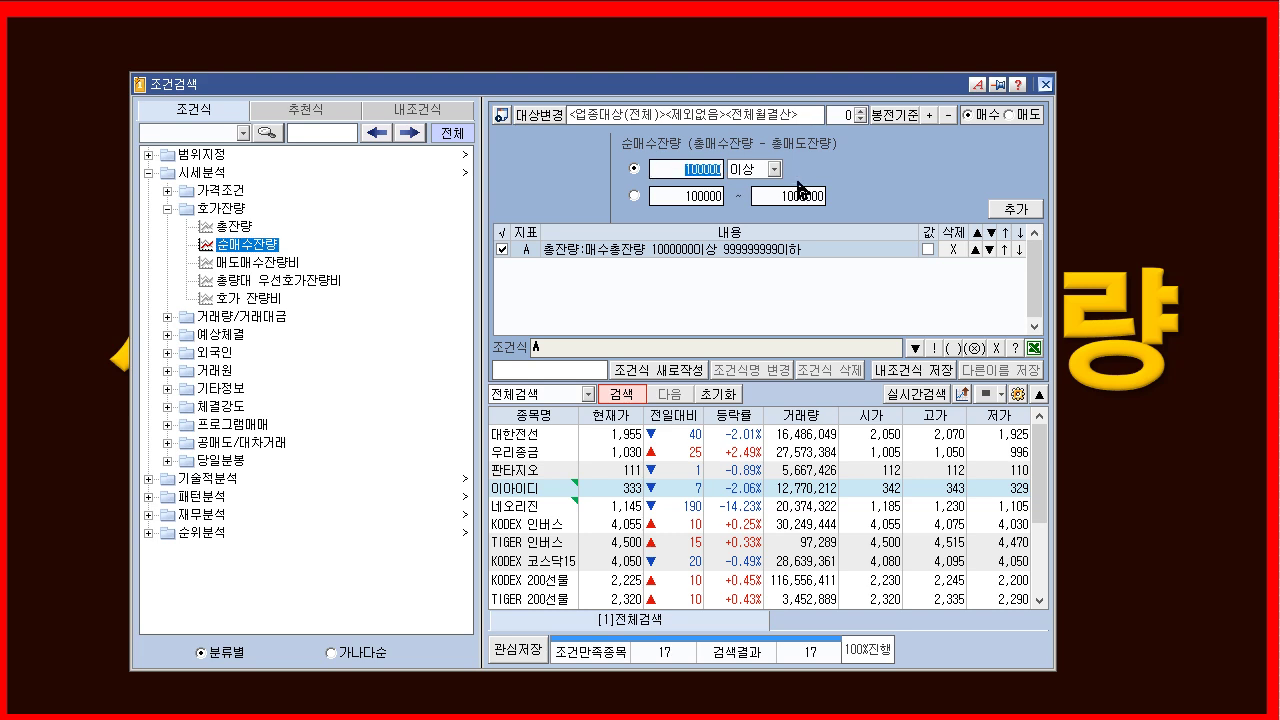
type("1000000")
left_click(1015, 208)
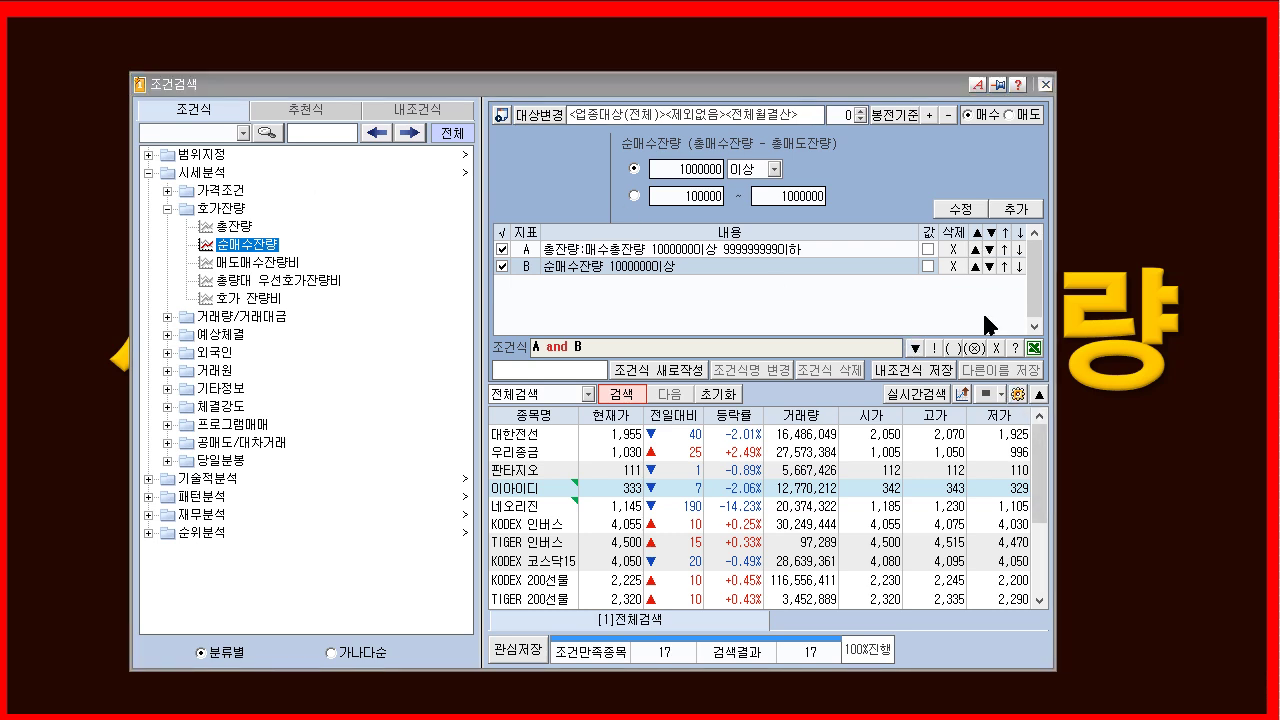
left_click(954, 249)
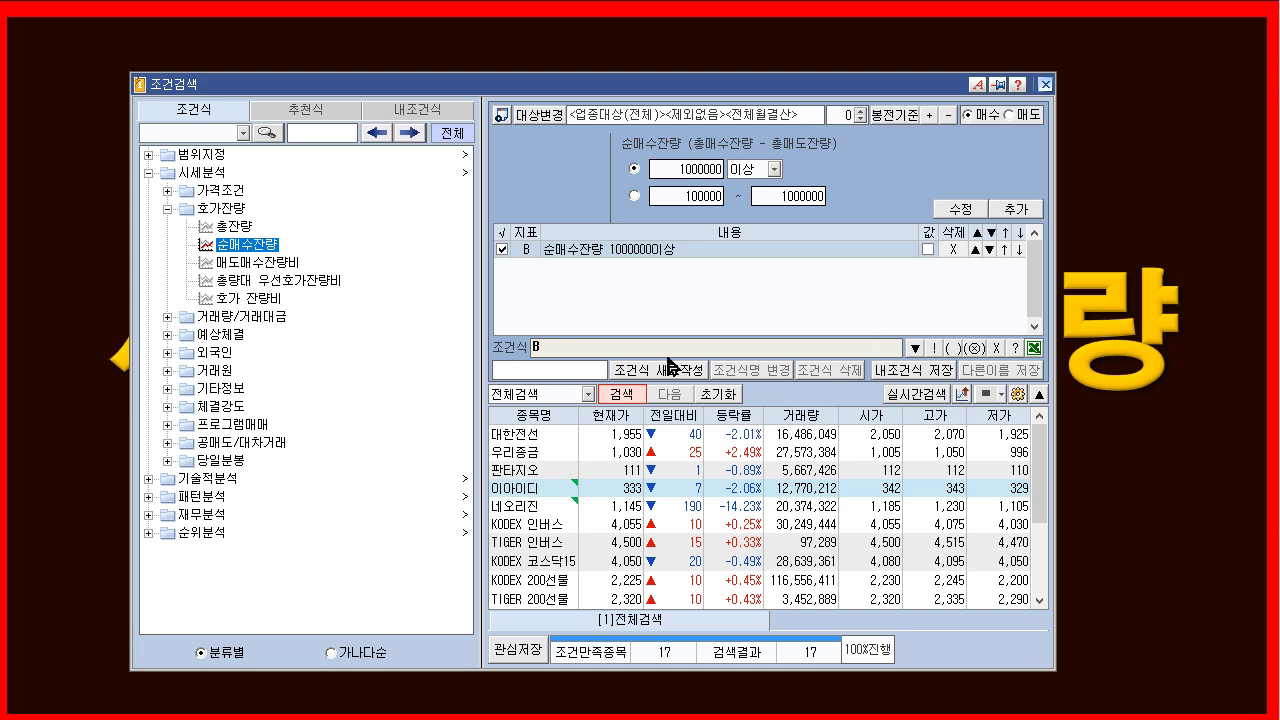
left_click(604, 398)
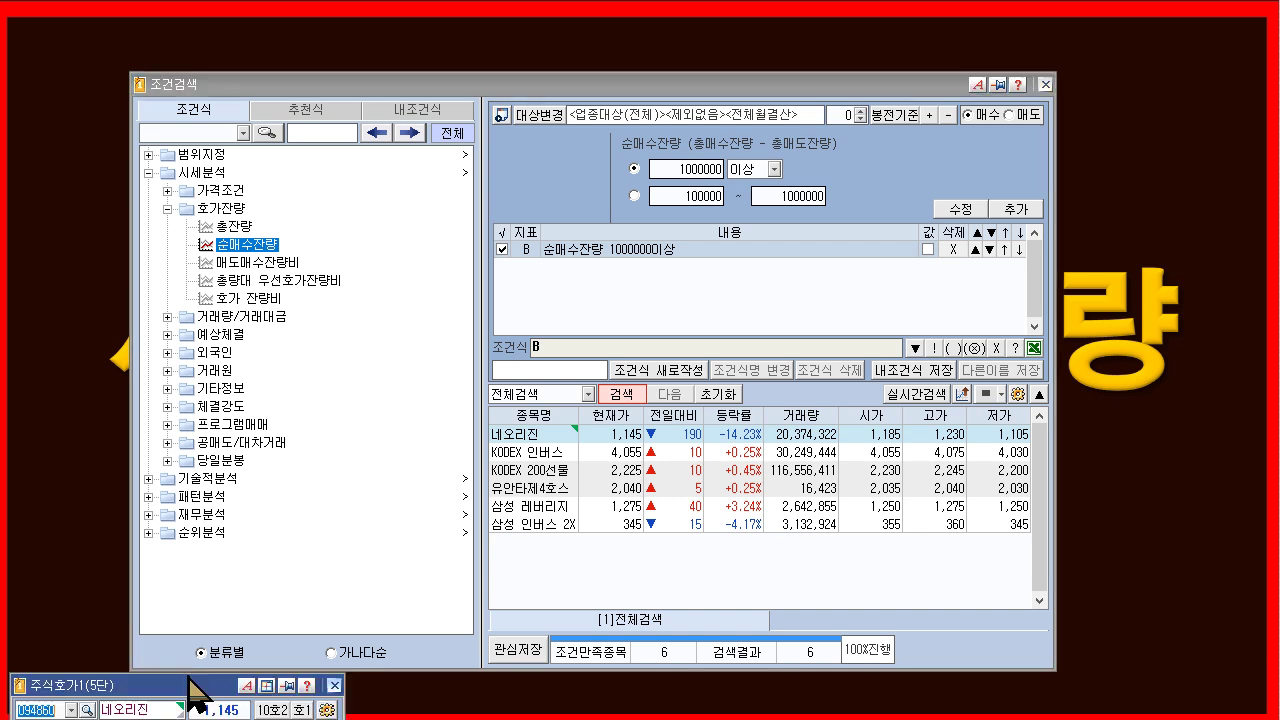
- Compare the total bid and ask quantities in the order book of 네오리진
left_click_drag(406, 37, 392, 150)
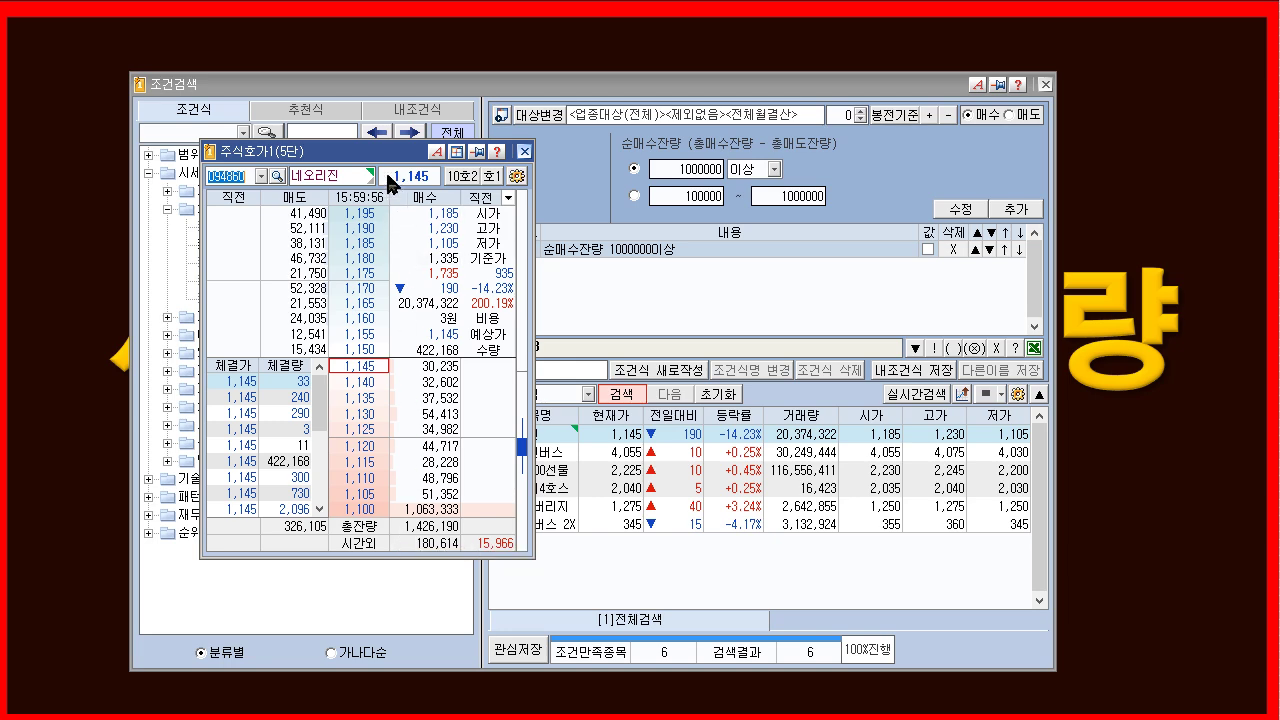
left_click_drag(360, 158, 287, 719)
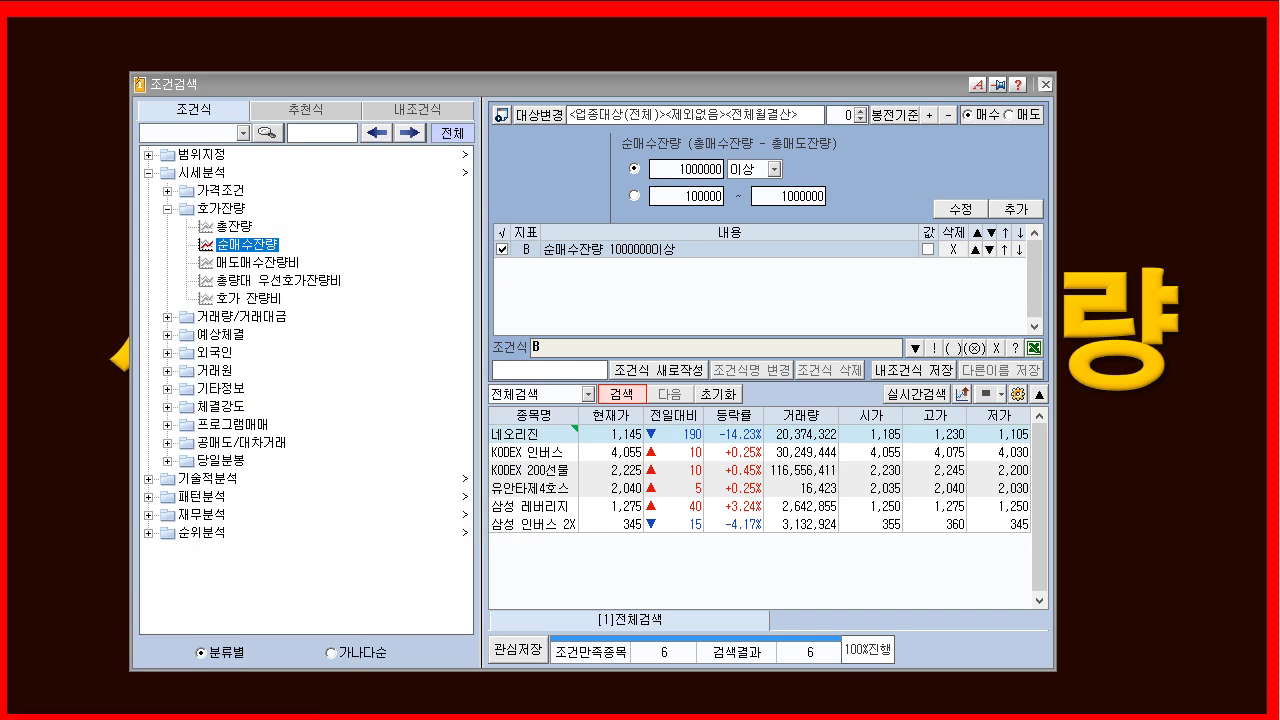
- Remove the 순매수잔량 condition and review the settings of 매도매수잔량비 and 총량대 우선호가잔량비
left_click(284, 266)
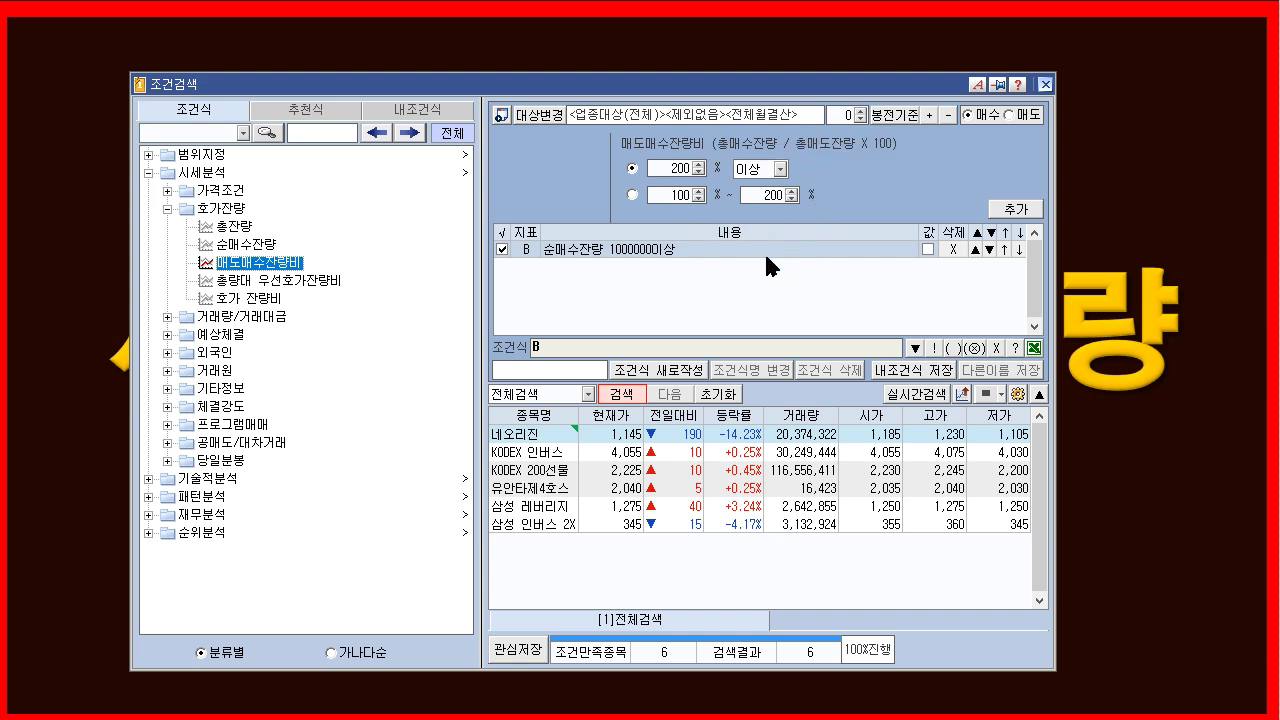
left_click(953, 249)
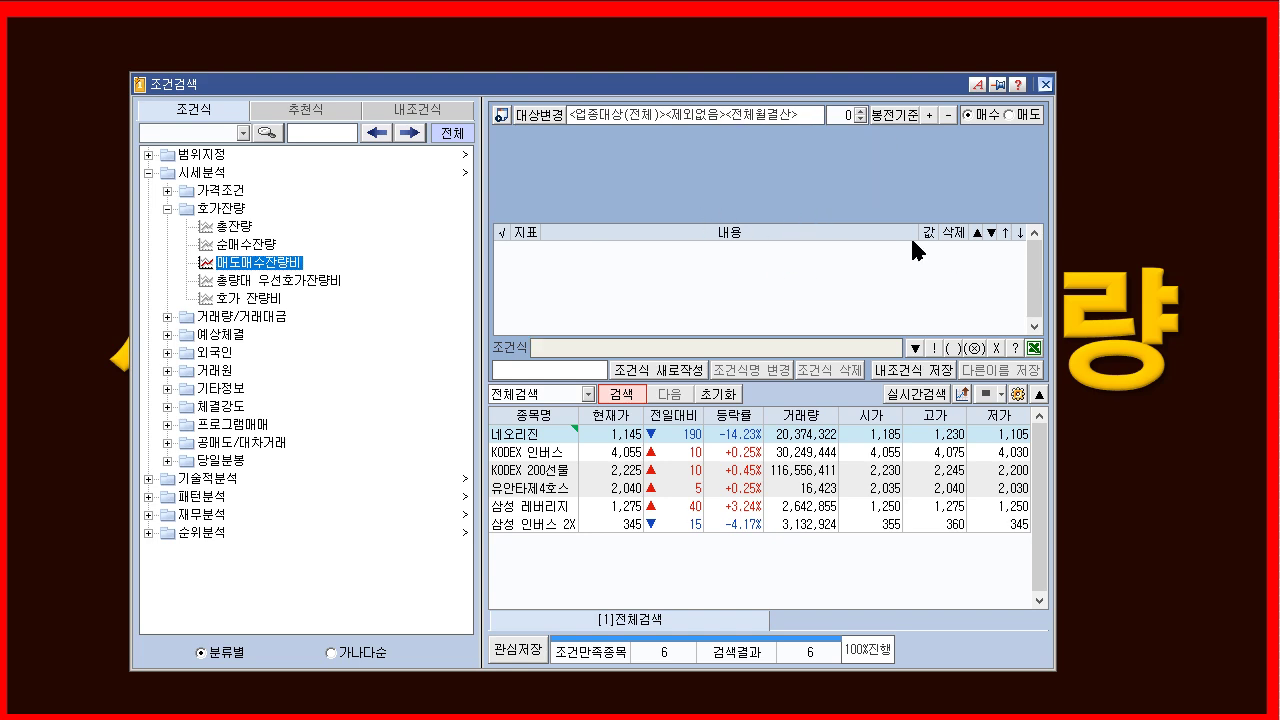
left_click(279, 284)
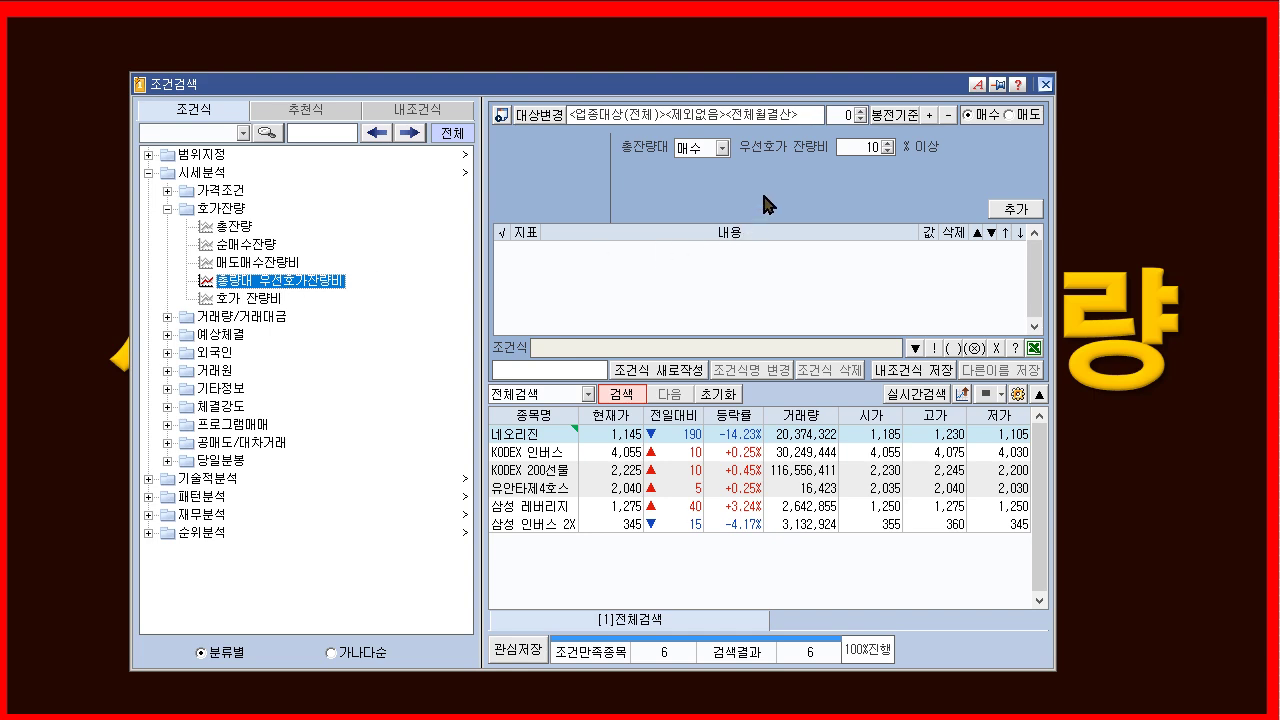
- Add a 호가 잔량비 condition with 매수총잔량 at 200% 이상 of 매도총잔량, and run the search
left_click(248, 298)
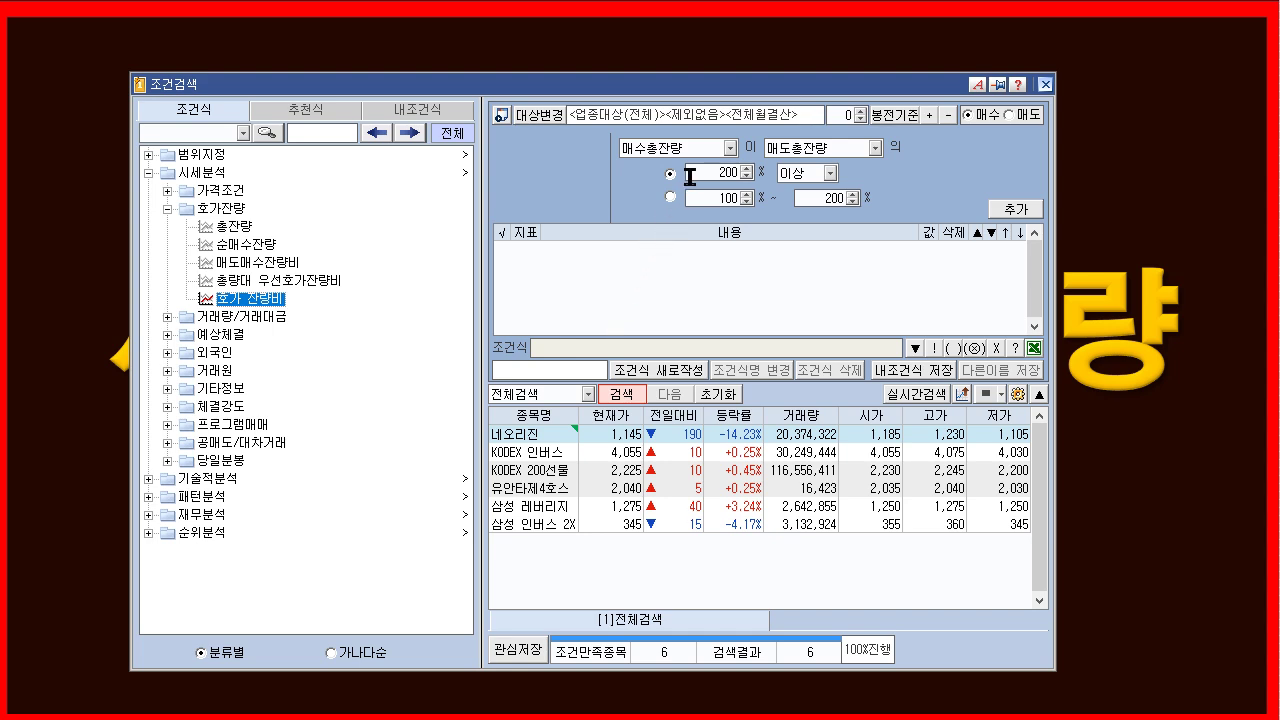
left_click(1012, 210)
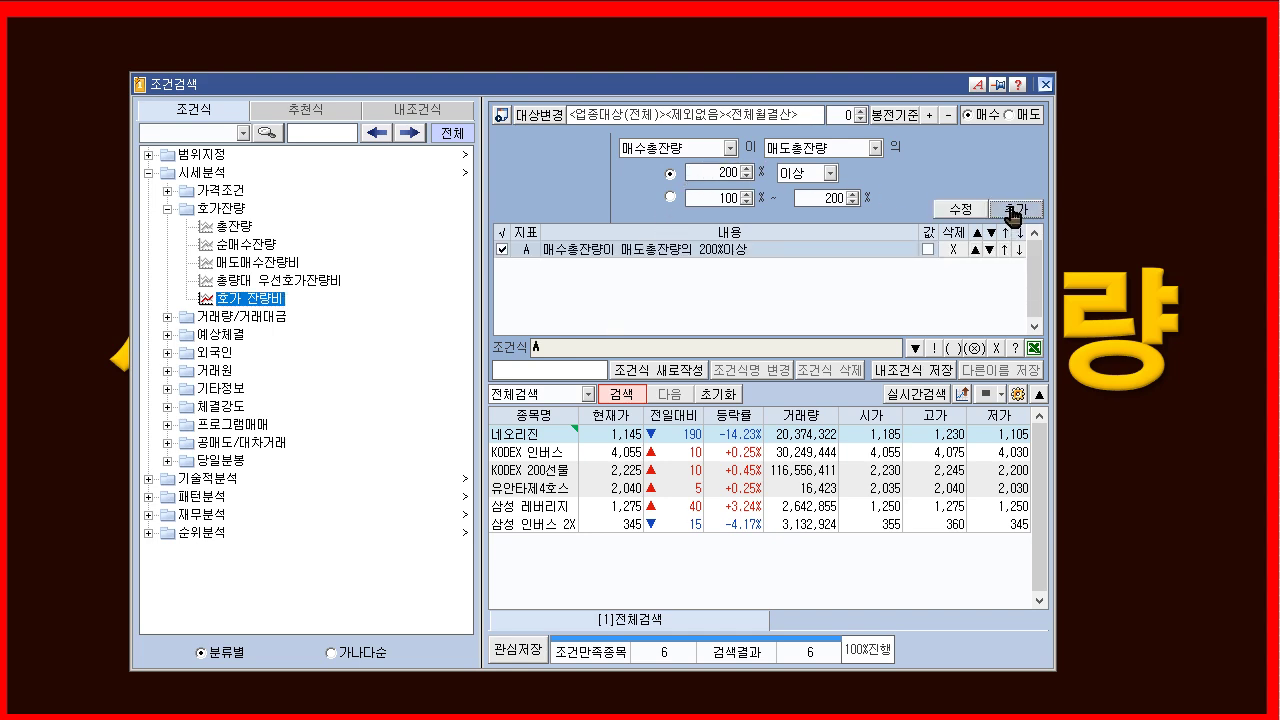
left_click(628, 394)
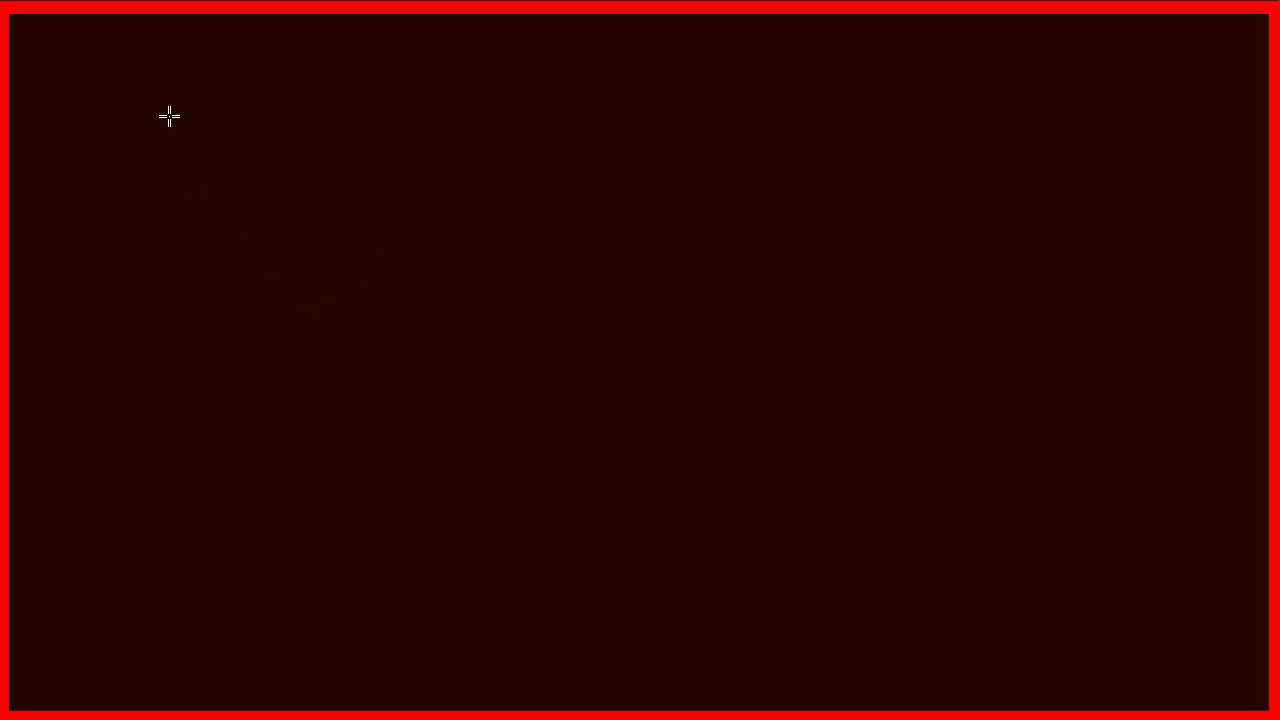
- Draw a white rounded rectangle on the blank dark board and divide it into four with a horizontal and a vertical line
left_click_drag(169, 91, 504, 590)
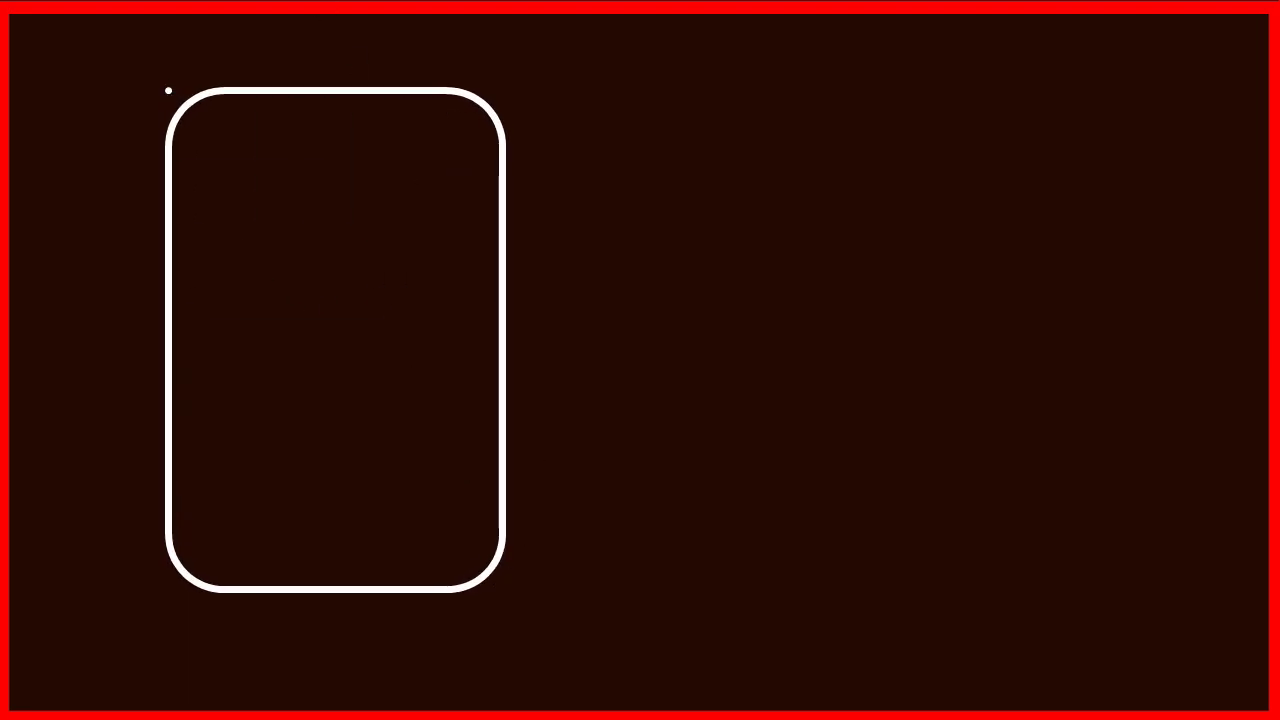
left_click_drag(140, 323, 606, 332)
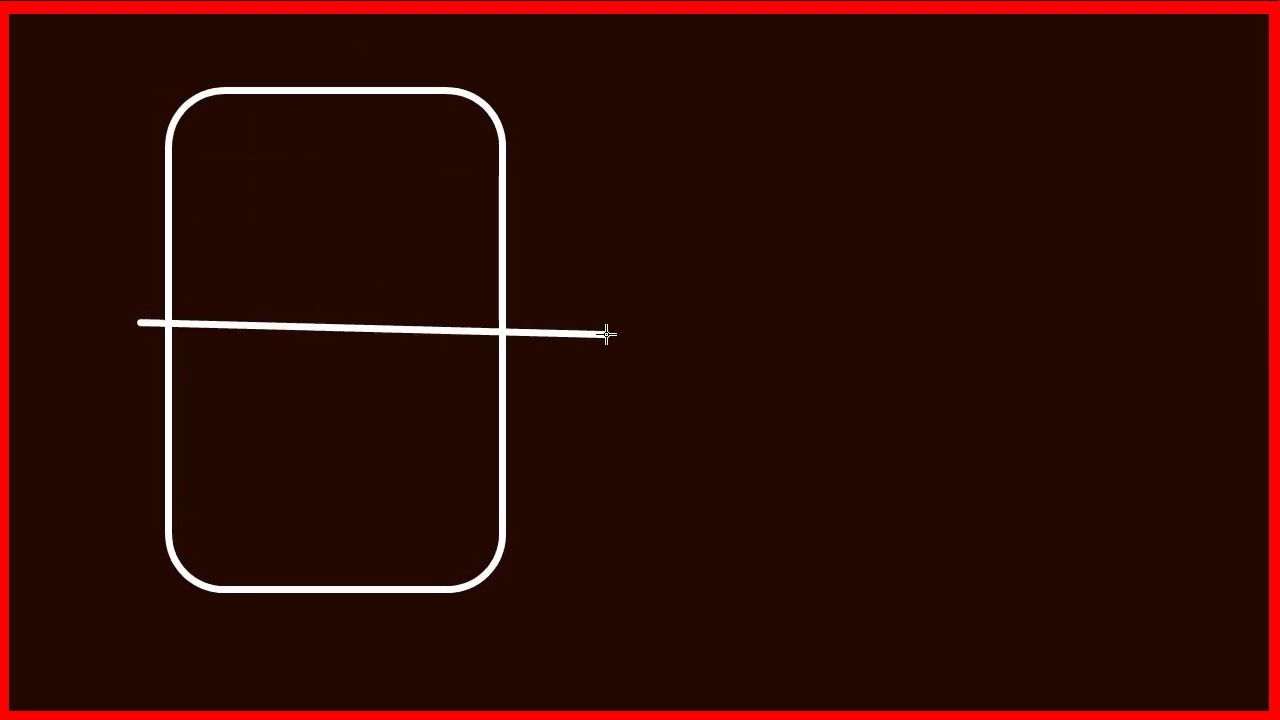
mouse_move(332, 78)
left_mouse_down()
mouse_move(318, 530)
mouse_move(341, 599)
left_mouse_up()
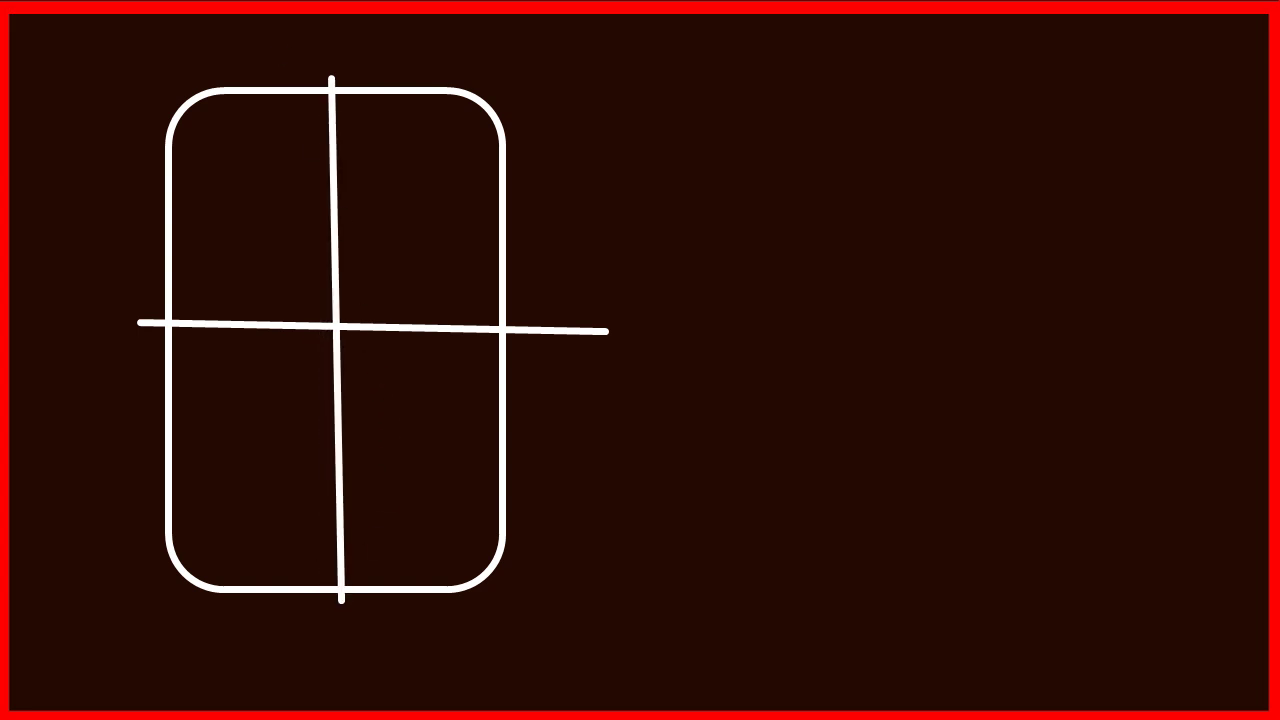
- Draw four stacked orange ellipses in the upper-left quarter of the divided white rectangle, along the vertical dividing line
left_click_drag(268, 293, 332, 327)
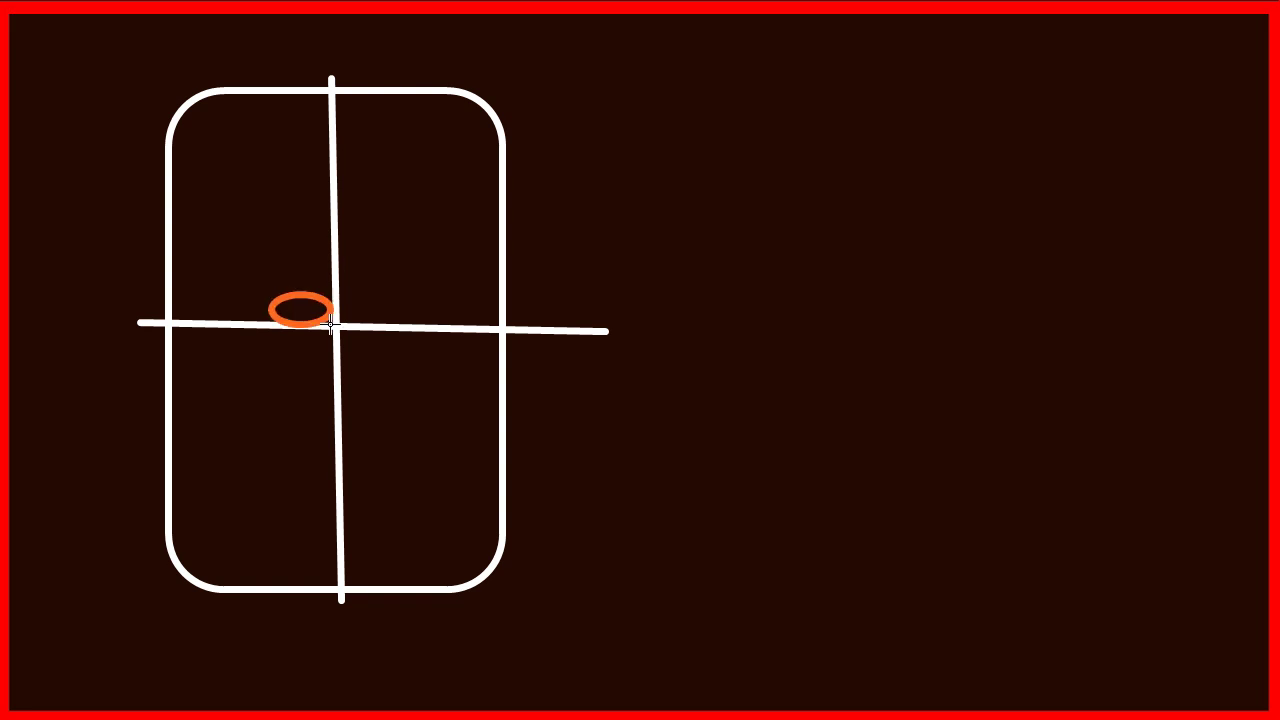
left_click_drag(274, 253, 326, 290)
left_click_drag(268, 229, 316, 253)
left_click_drag(270, 194, 322, 224)
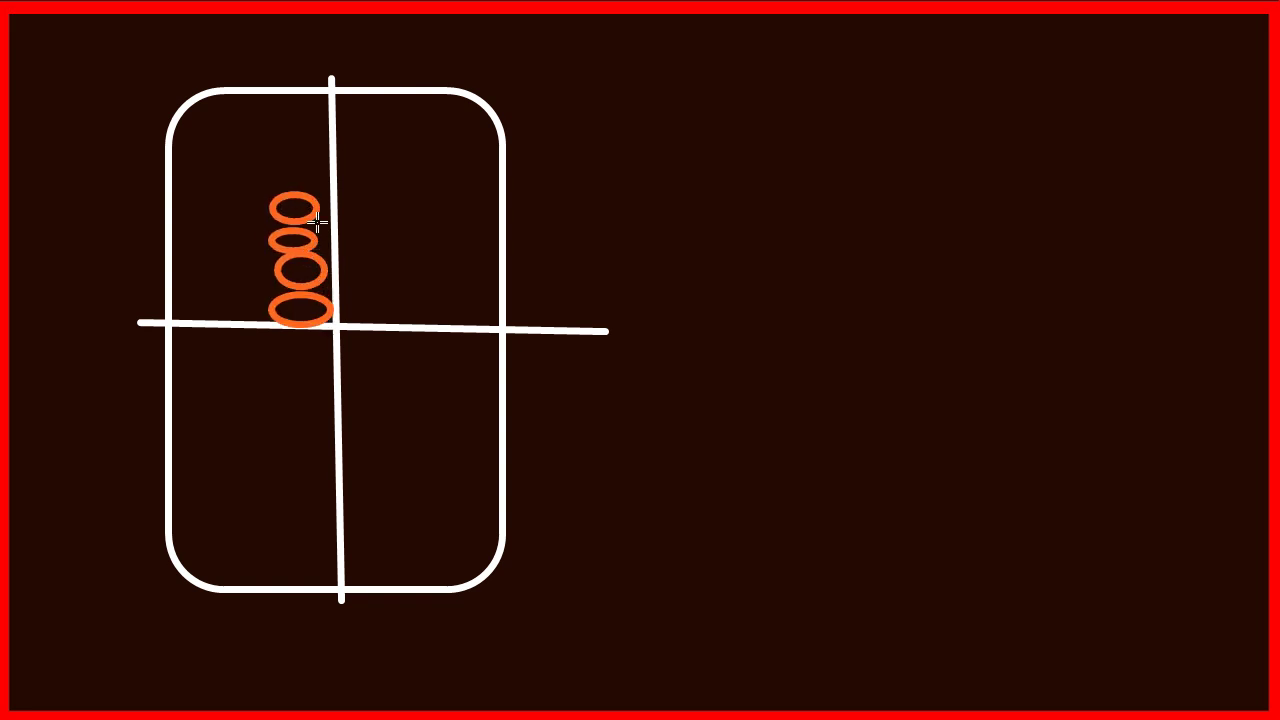
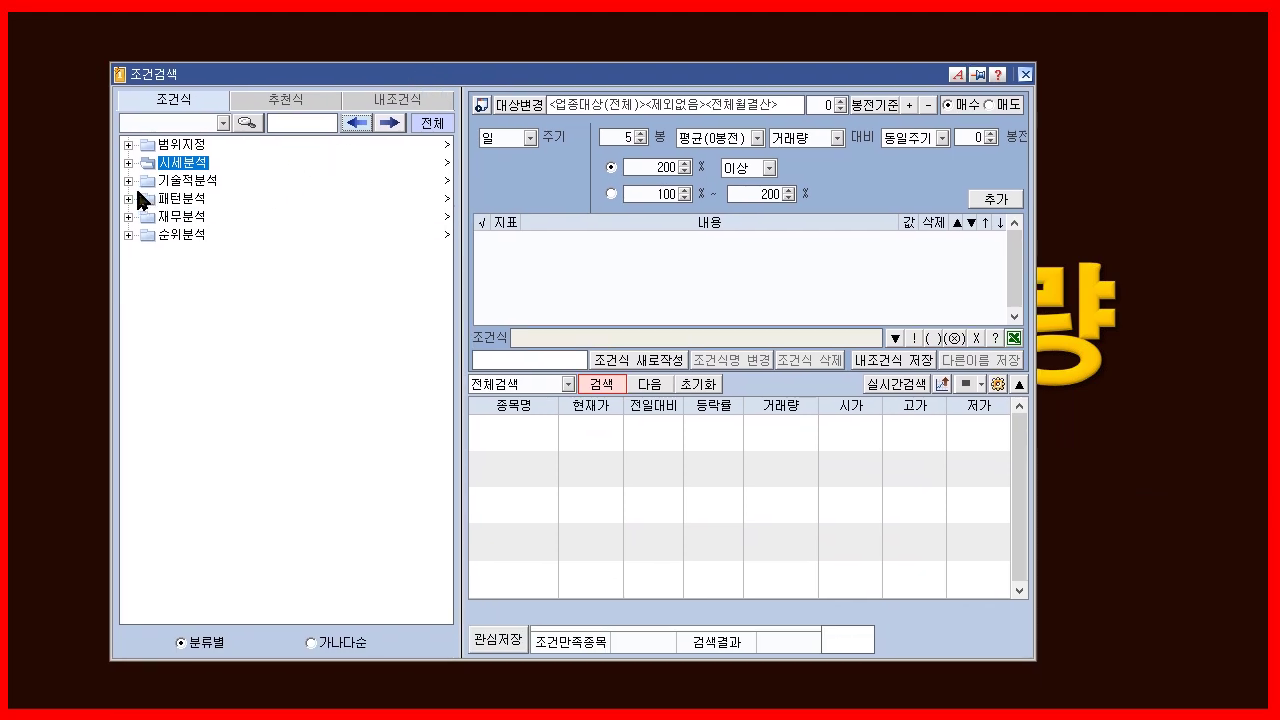
- Select the 거래량비율(n봉) condition in the 거래량/거래대금 category of 시세분석
left_click(128, 162)
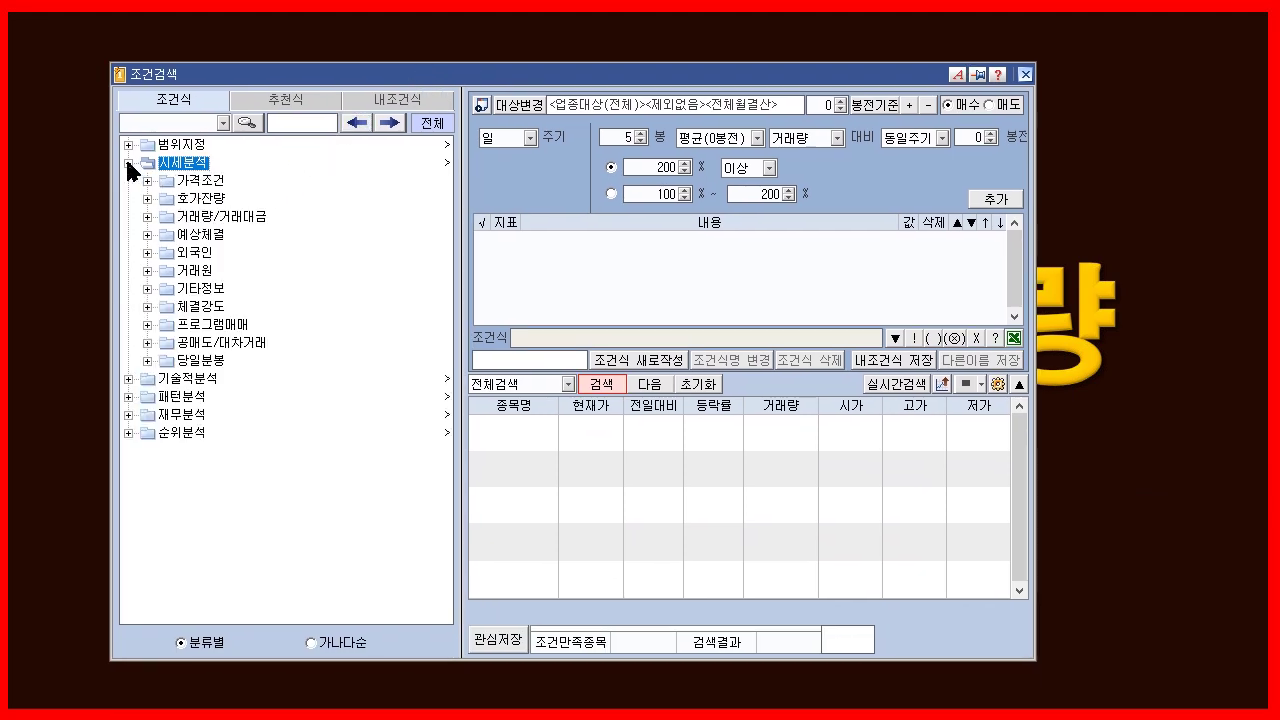
left_click(147, 216)
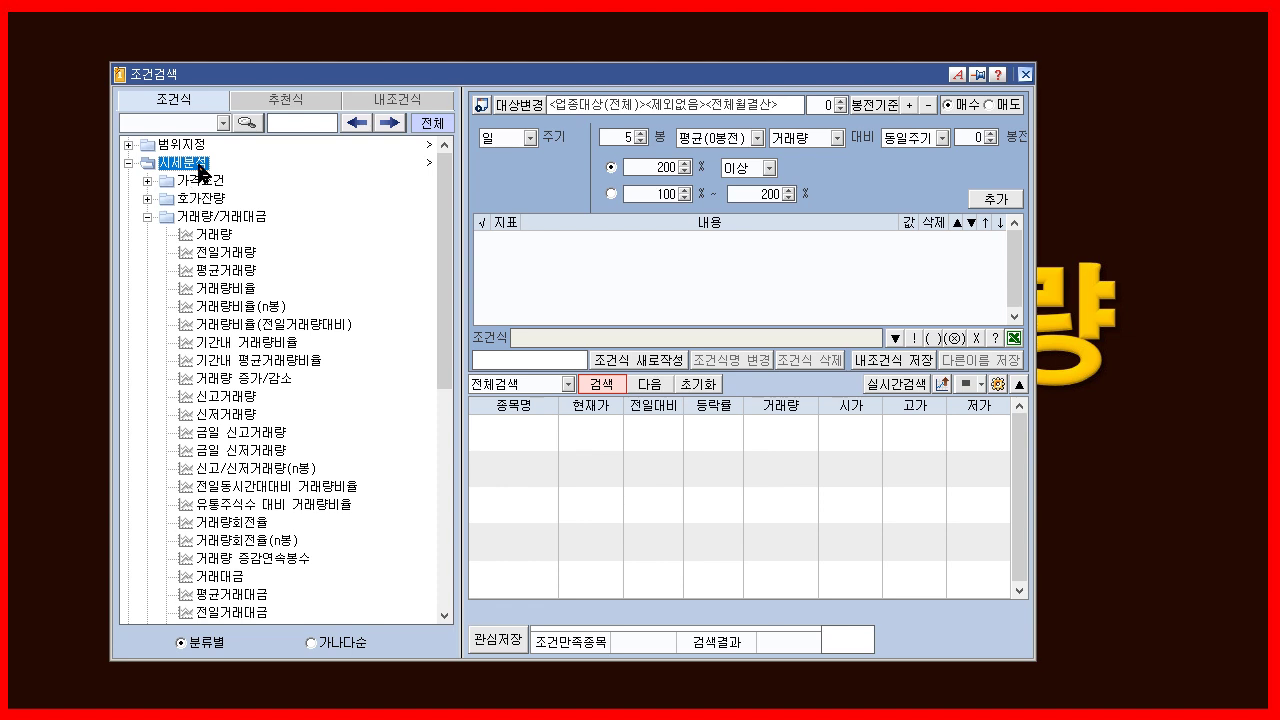
left_click(218, 218)
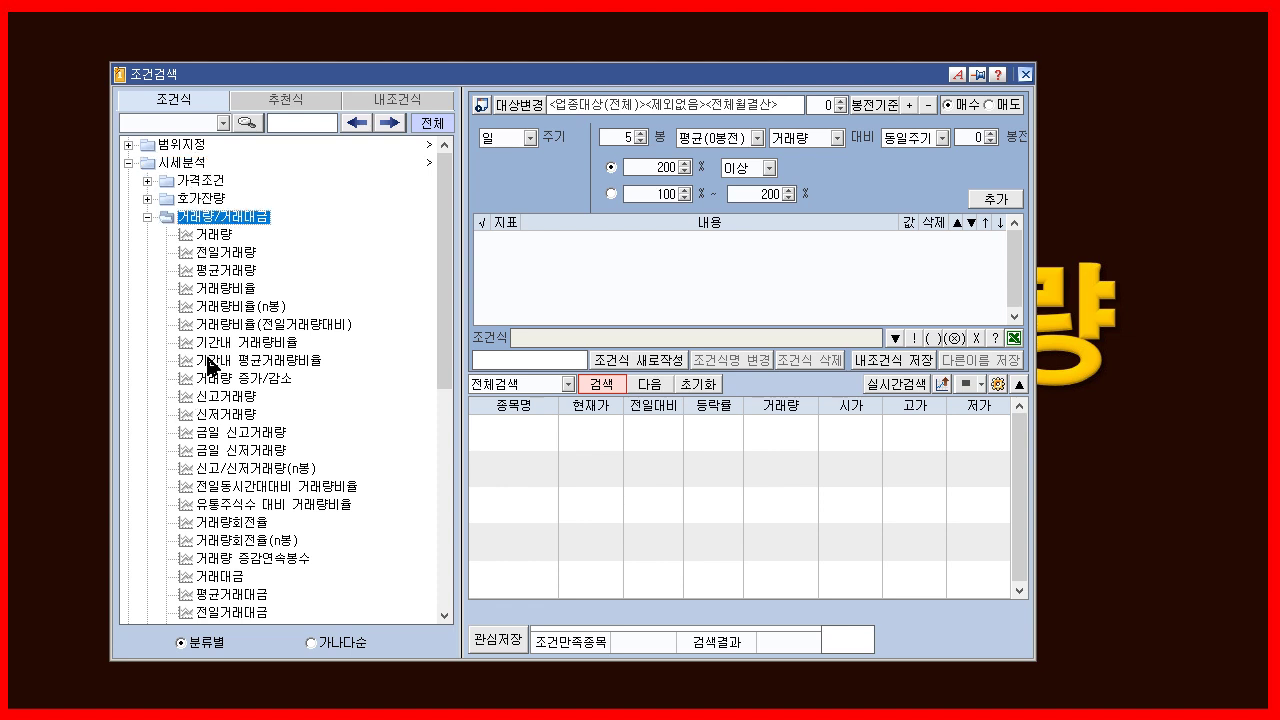
left_click(243, 310)
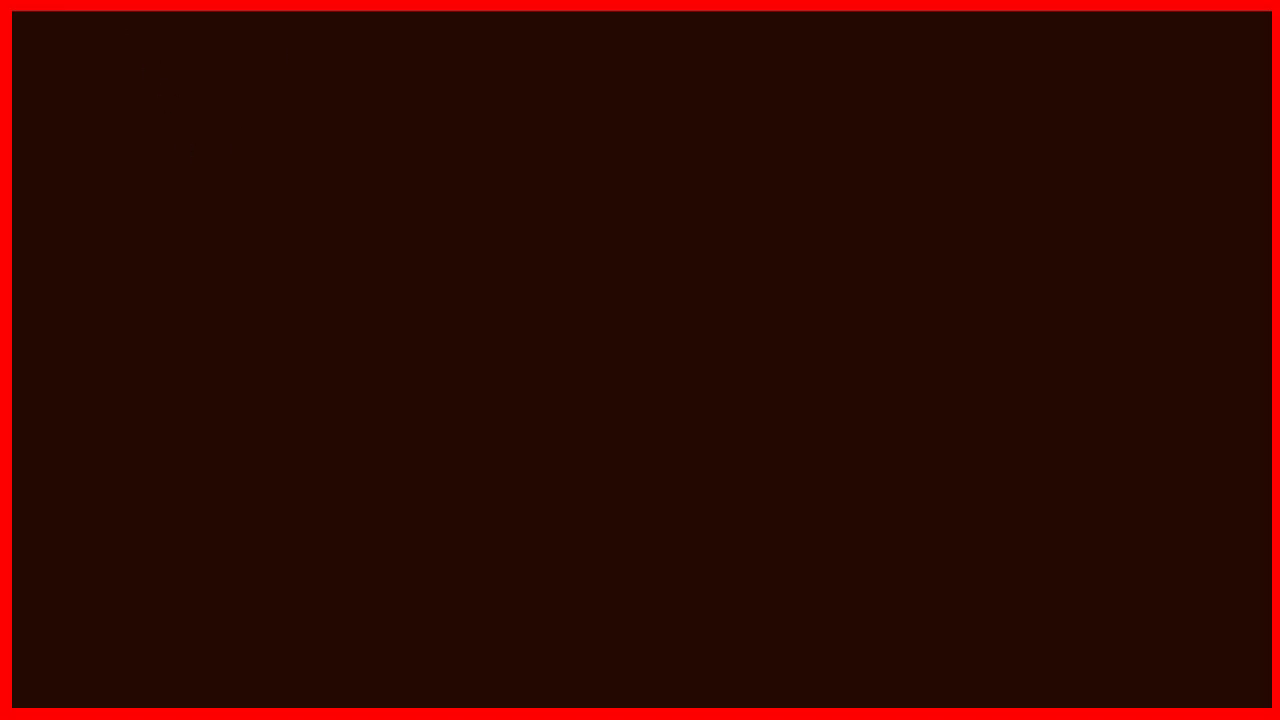
- Draw a V-shaped candle pattern on the blank board: five shrinking cyan blocks falling, followed by three orange blocks rising
mouse_move(245, 272)
left_mouse_down()
mouse_move(356, 423)
mouse_move(467, 539)
left_mouse_up()
left_click_drag(467, 539, 538, 604)
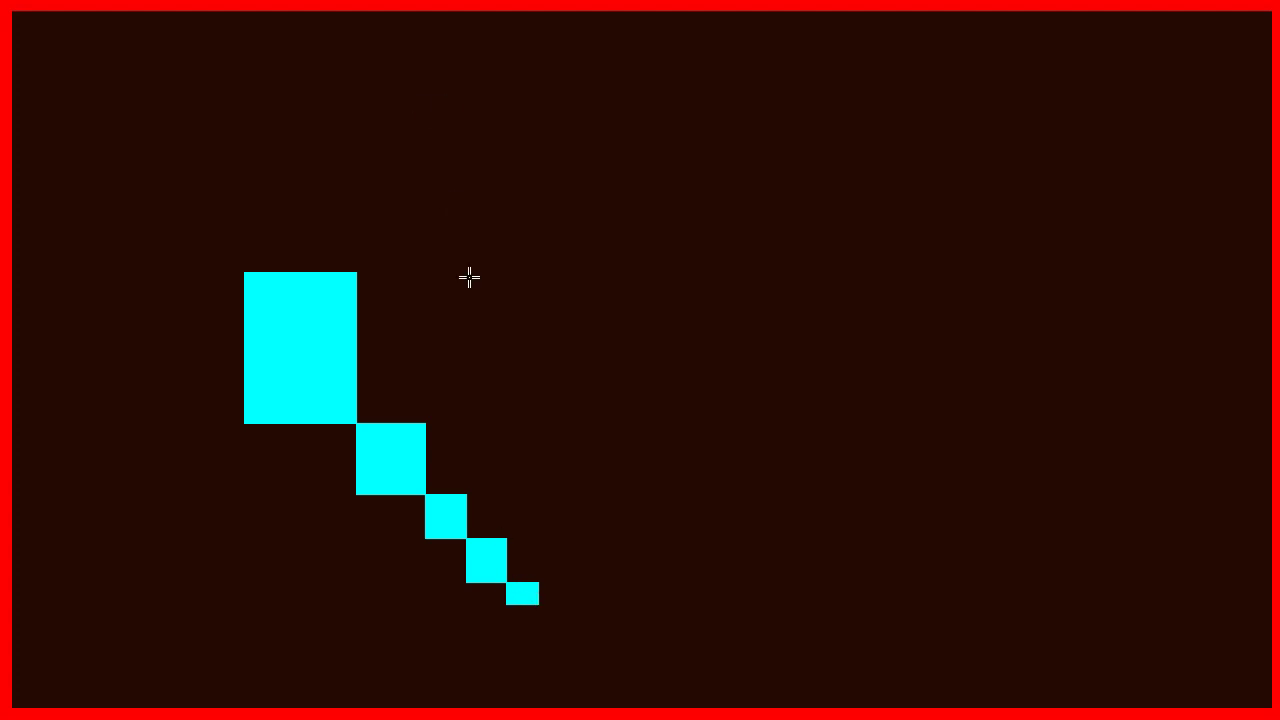
left_click_drag(550, 609, 778, 381)
left_click_drag(778, 381, 877, 230)
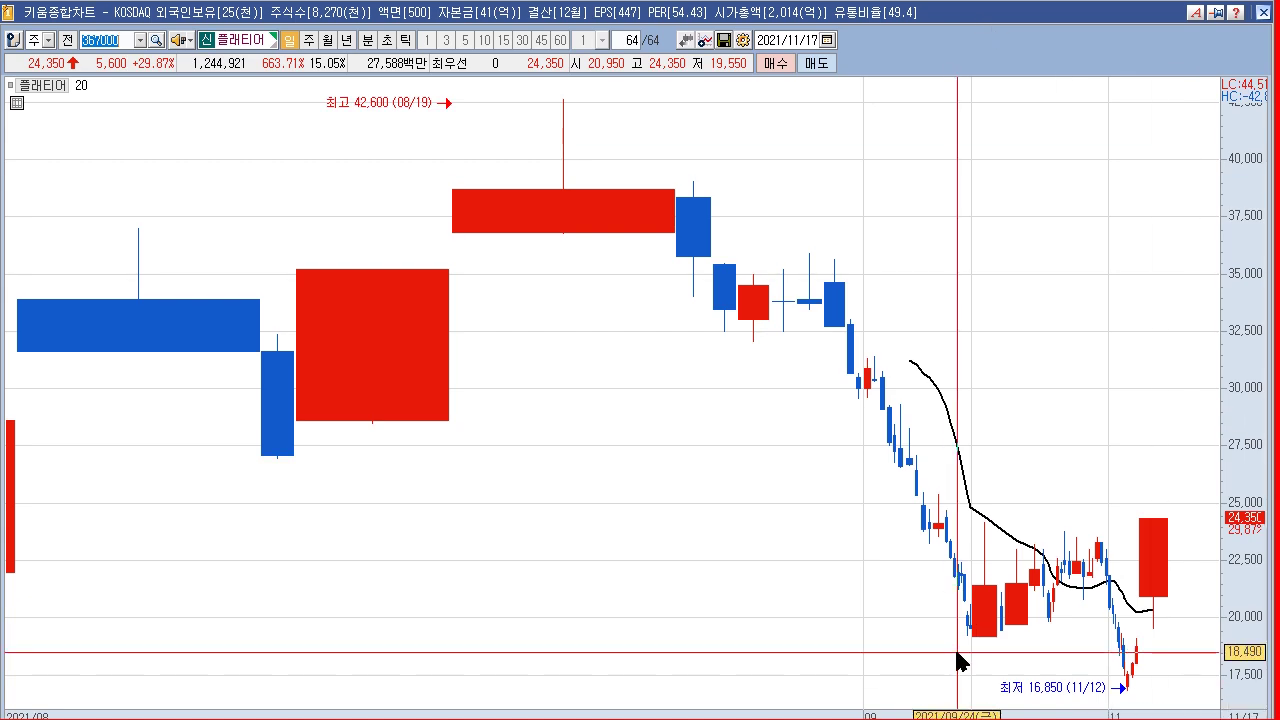
- Examine the most recent daily candles of 플래티어 in a close-up of its chart
scroll(1160, 686, "up", 3)
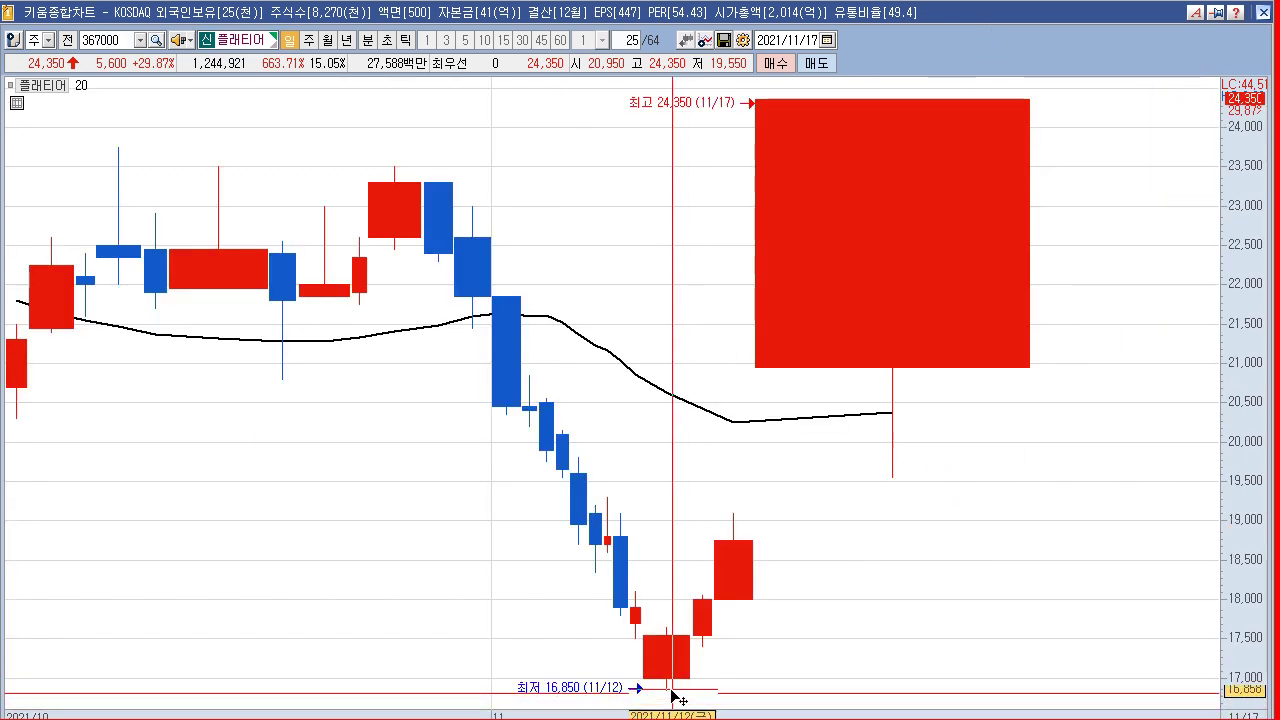
mouse_move(643, 627)
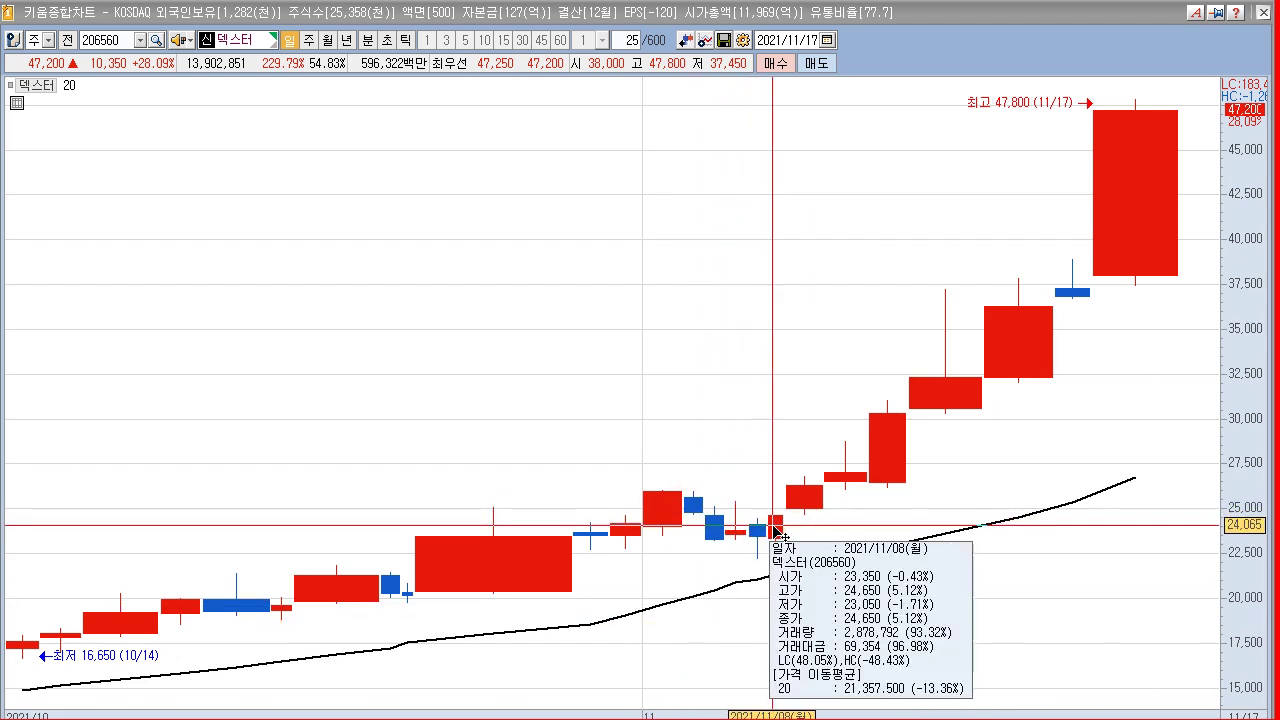
- Circle the rising red candles of early November on the 덱스터 daily chart, plus the wide red October candle
right_click(866, 603)
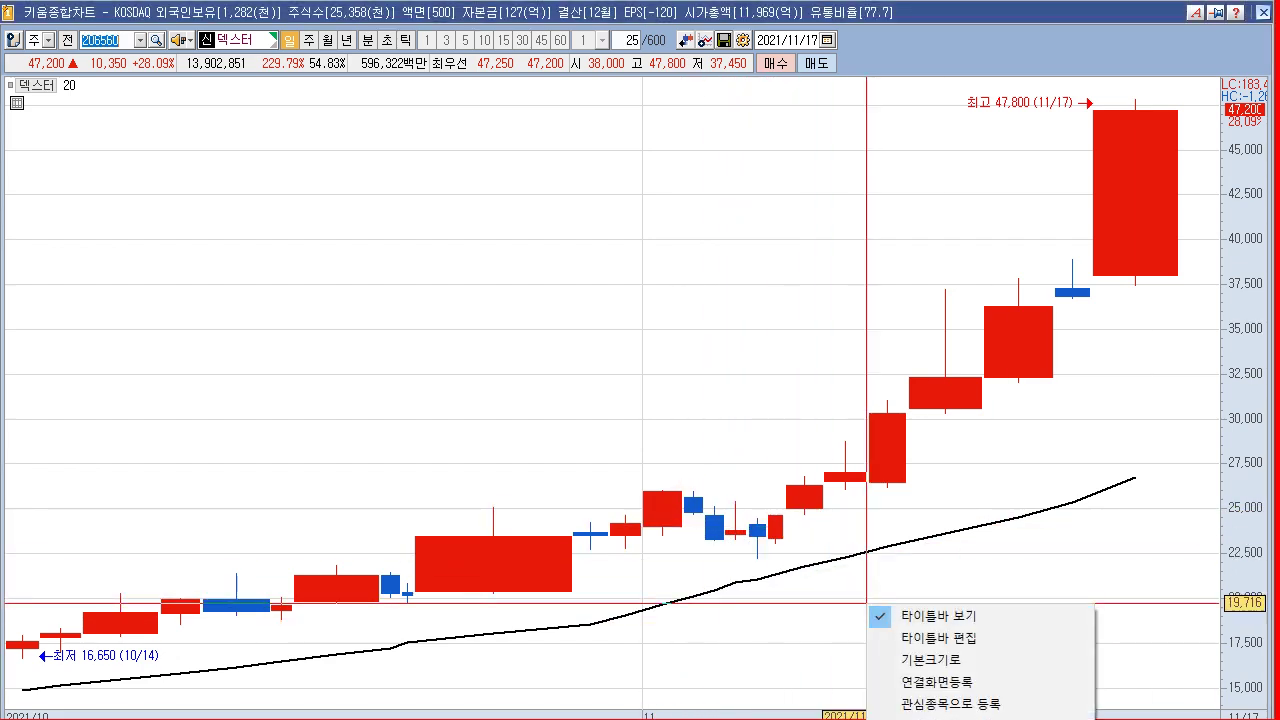
key("Escape")
left_click_drag(929, 514, 775, 440)
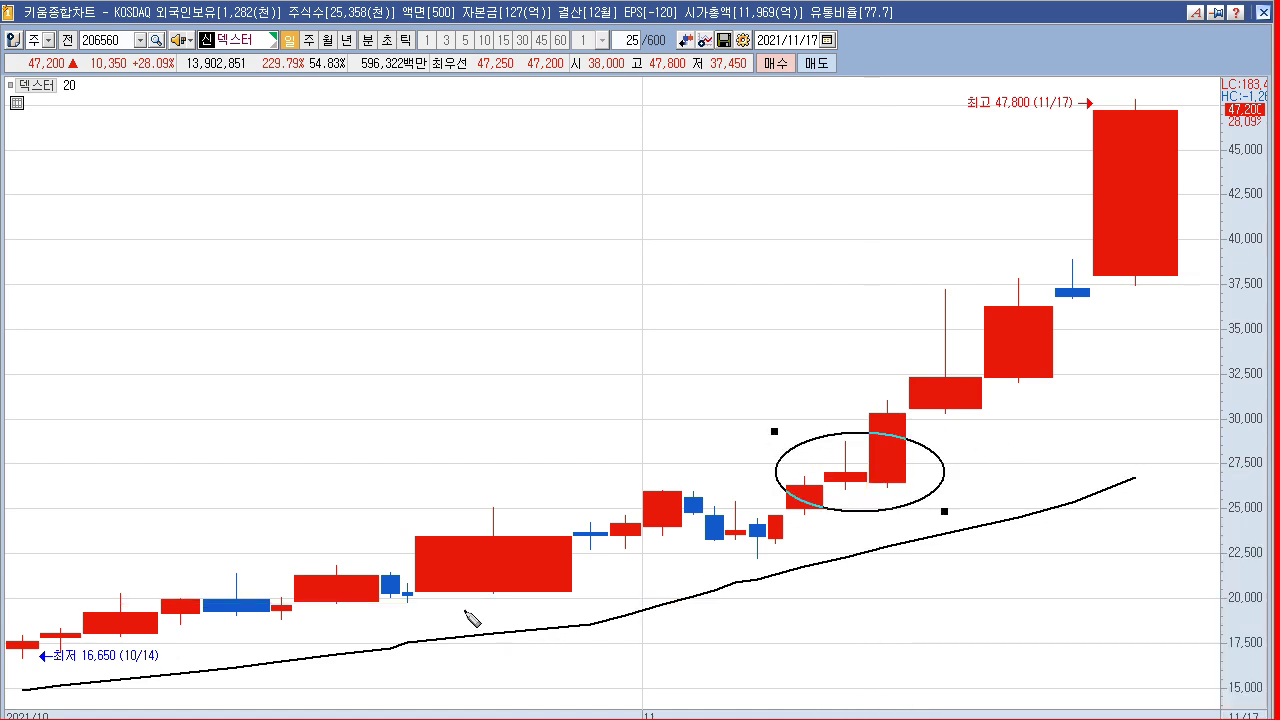
left_click_drag(492, 609, 406, 524)
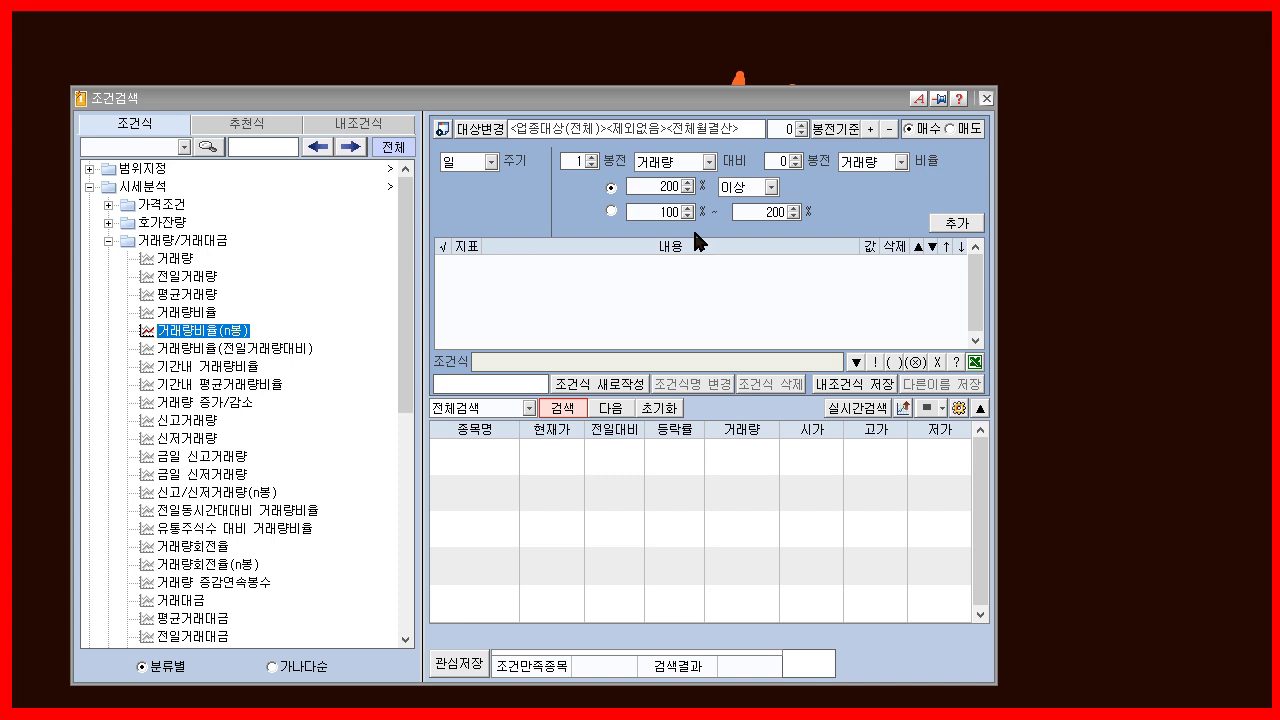
- Add the 거래량비율(n봉) condition with a ratio of 400% 이상, run the search and browse the matching stocks
left_click(650, 185)
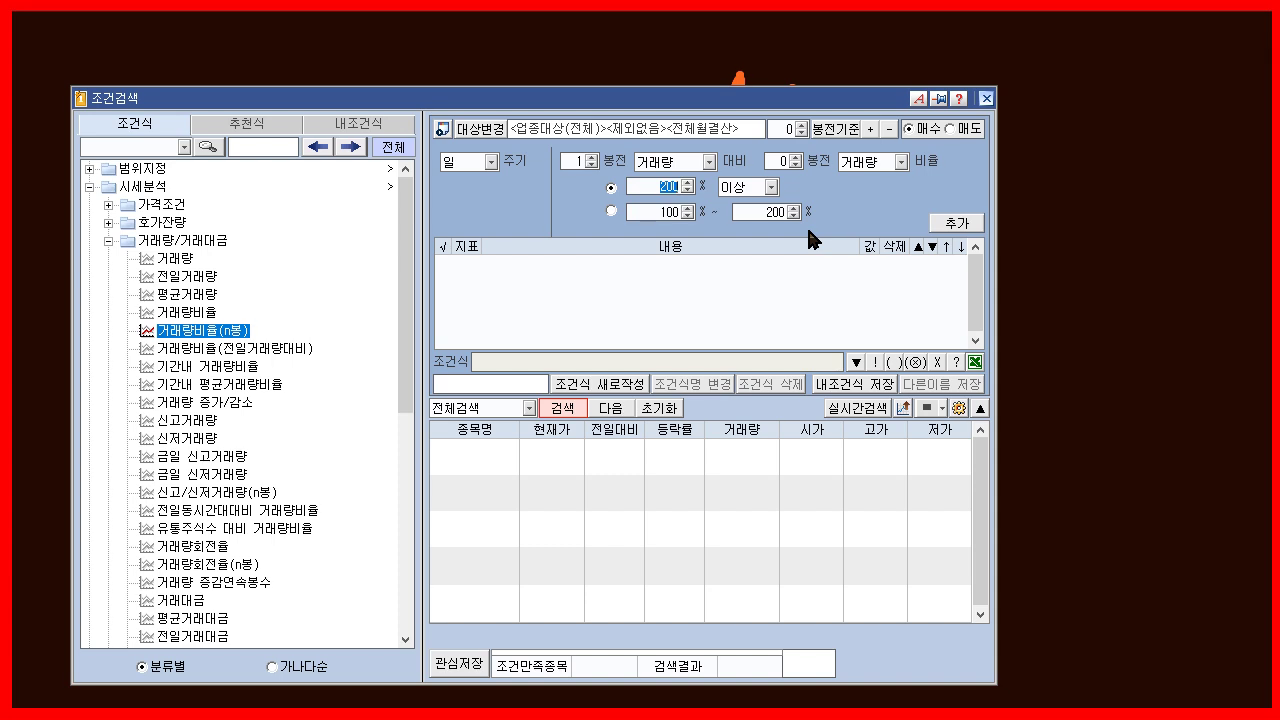
type("400")
left_click(955, 224)
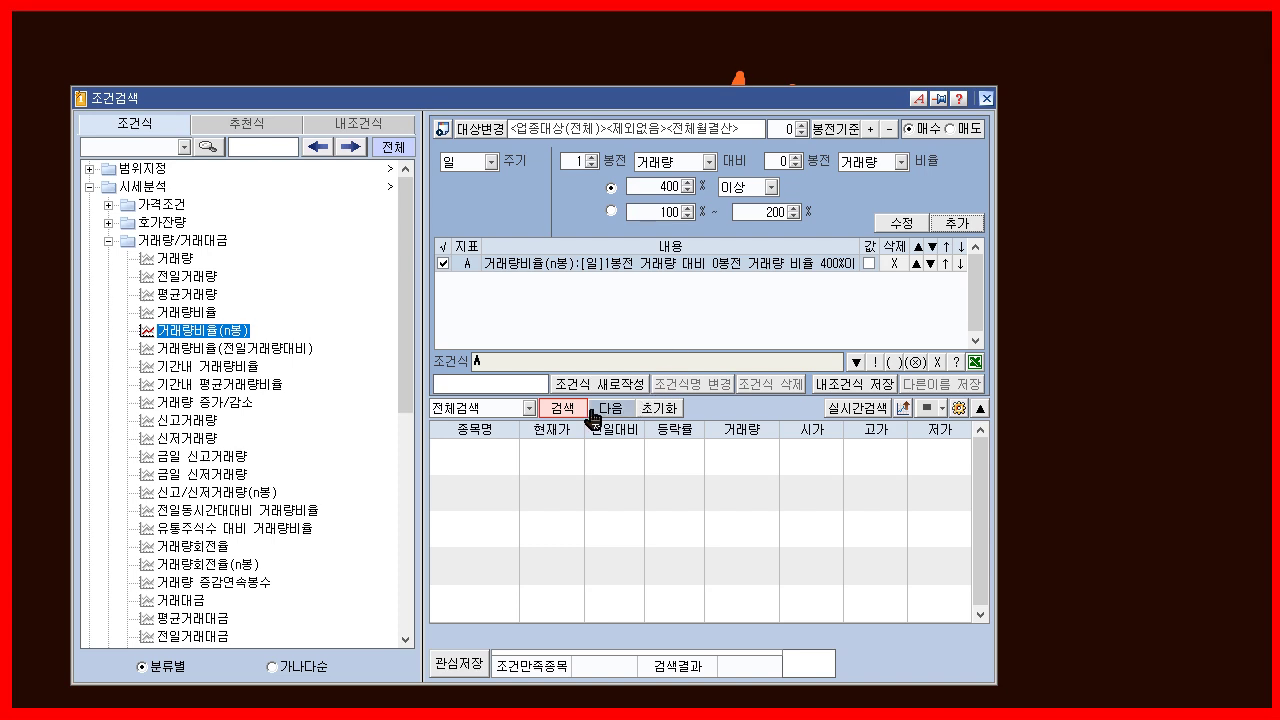
left_click(561, 410)
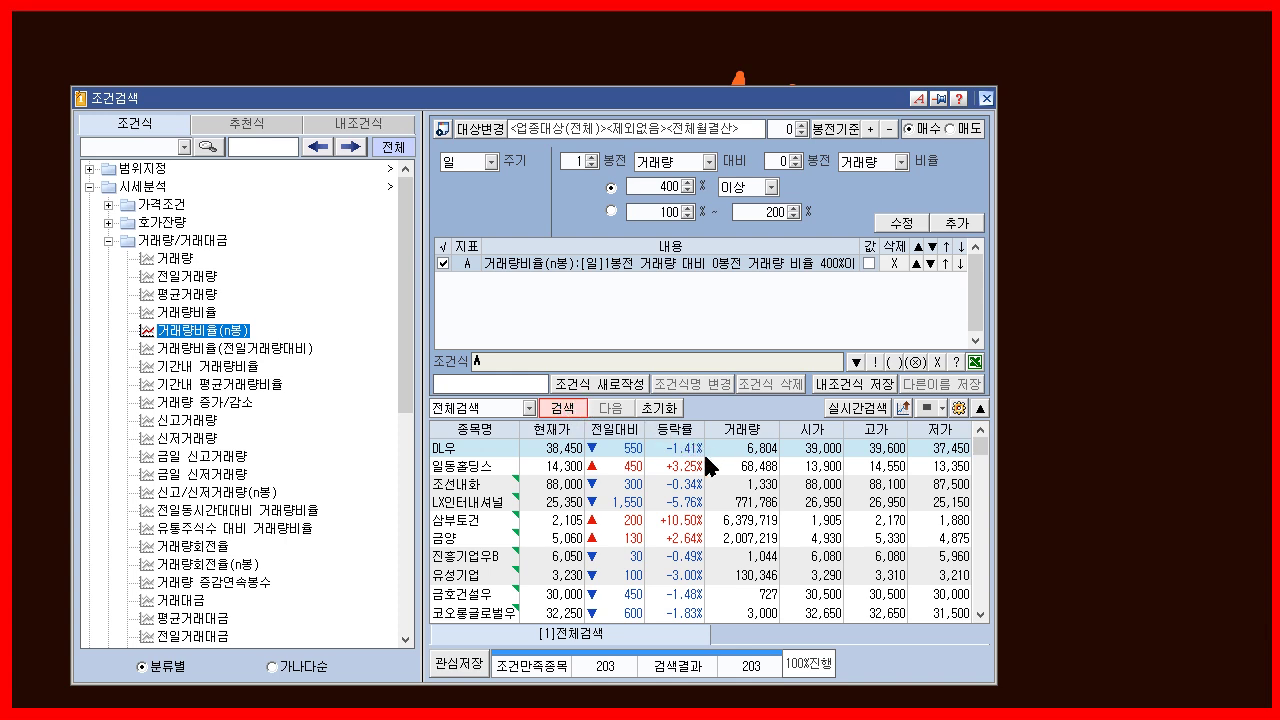
scroll(750, 505, "down", 2)
scroll(762, 545, "down", 7)
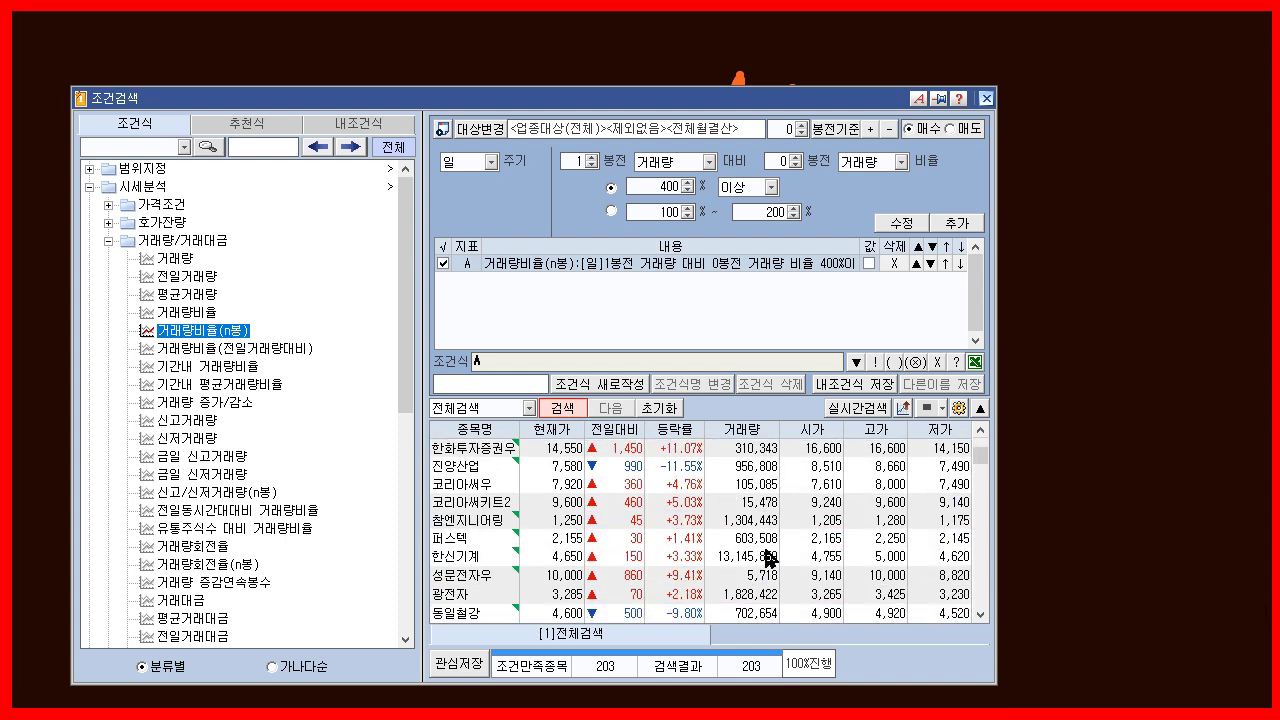
scroll(780, 555, "down", 8)
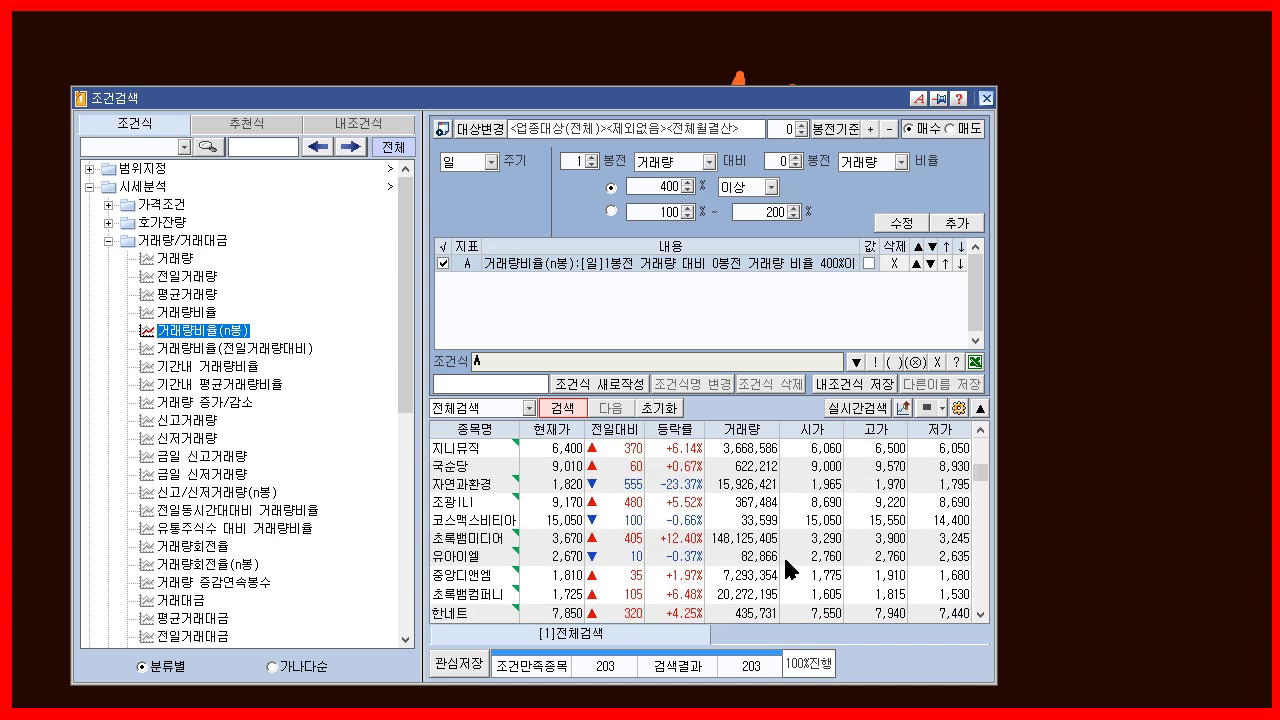
scroll(781, 525, "up", 6)
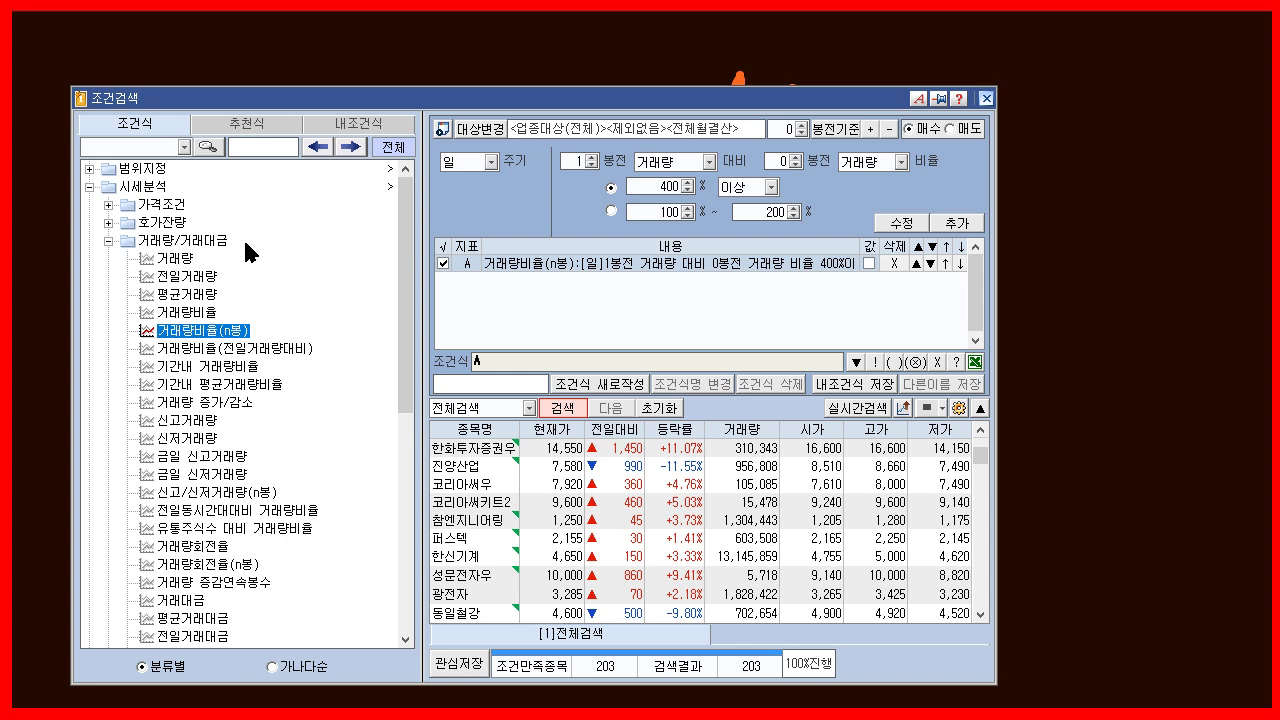
- Add a daily 거래량 condition with a minimum of 100000 and rerun the search with both conditions
left_click(172, 259)
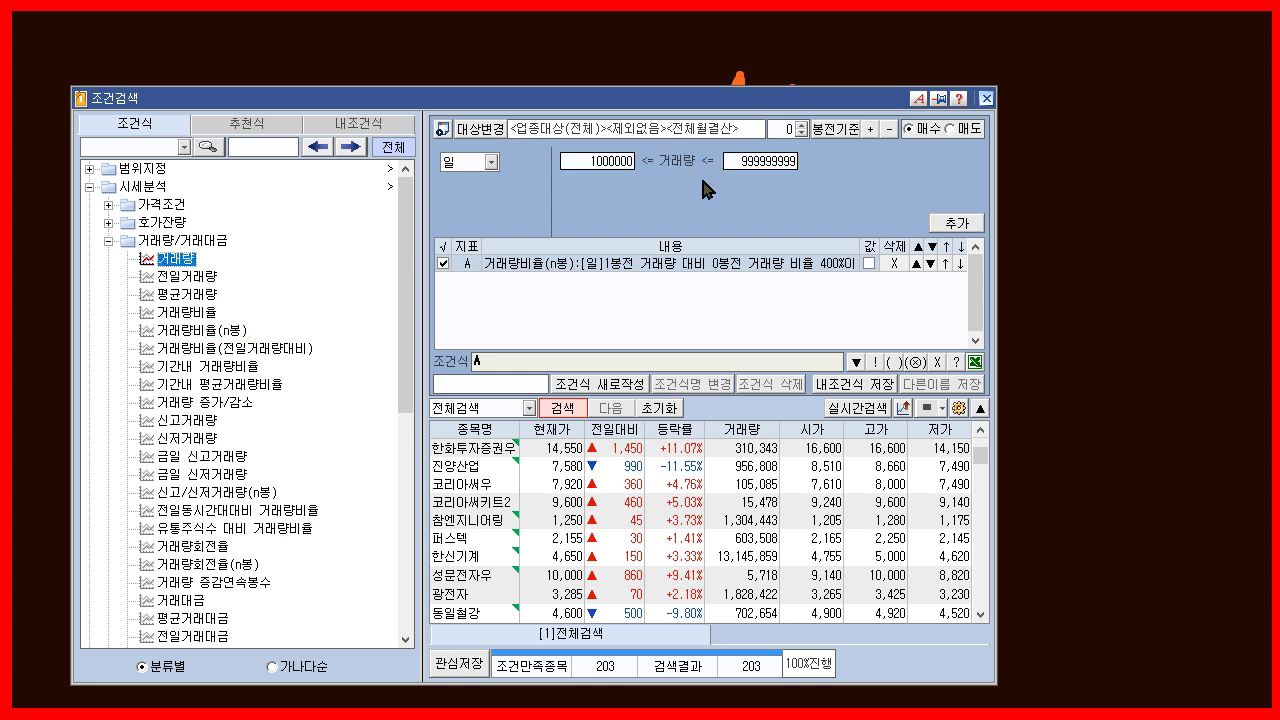
left_click(625, 162)
key("BackSpace")
left_click(957, 222)
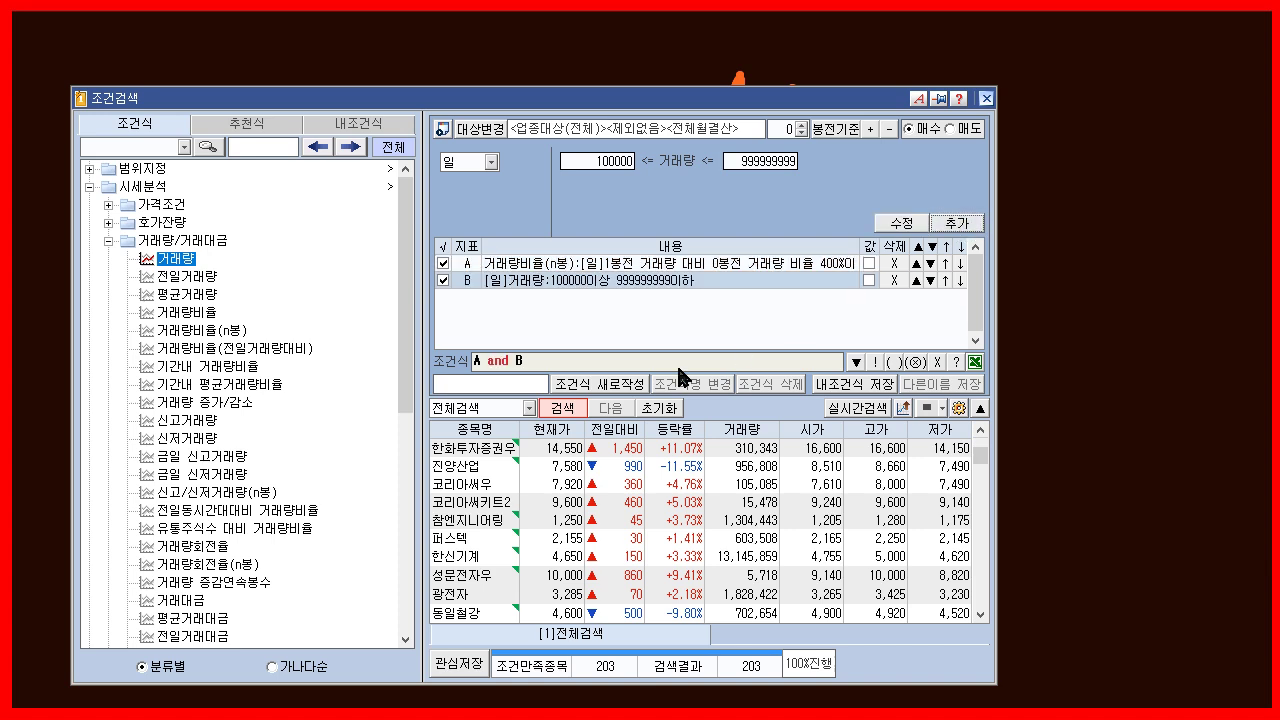
left_click(572, 417)
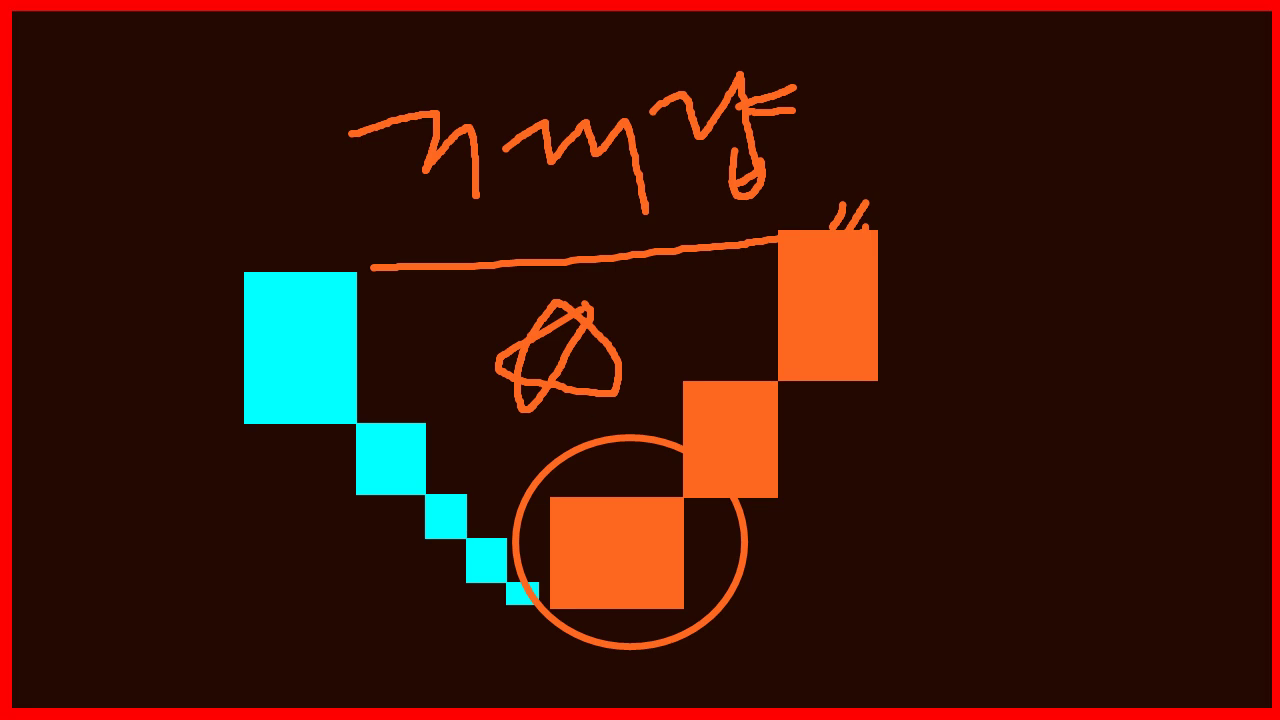
- Bring up the 조건검색실시간 list, sort it by descending change rate, and examine the matches' volumes and daily candles
left_click(1195, 710)
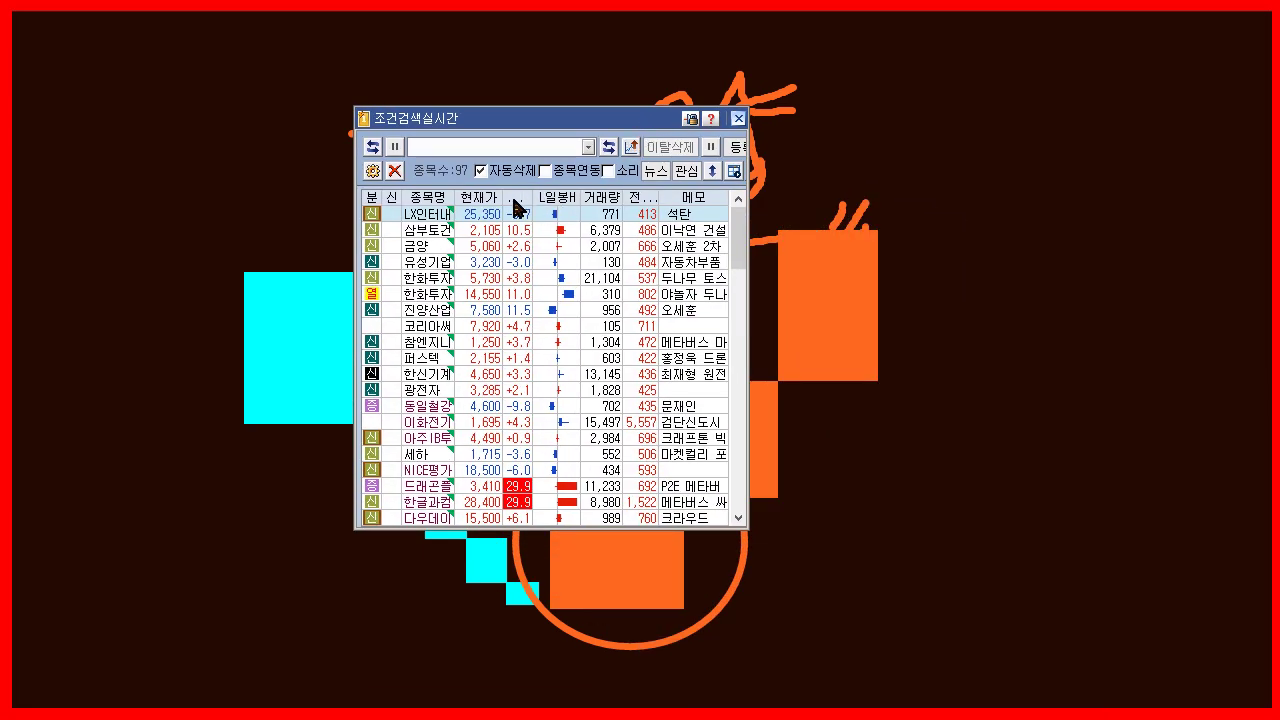
left_click(517, 198)
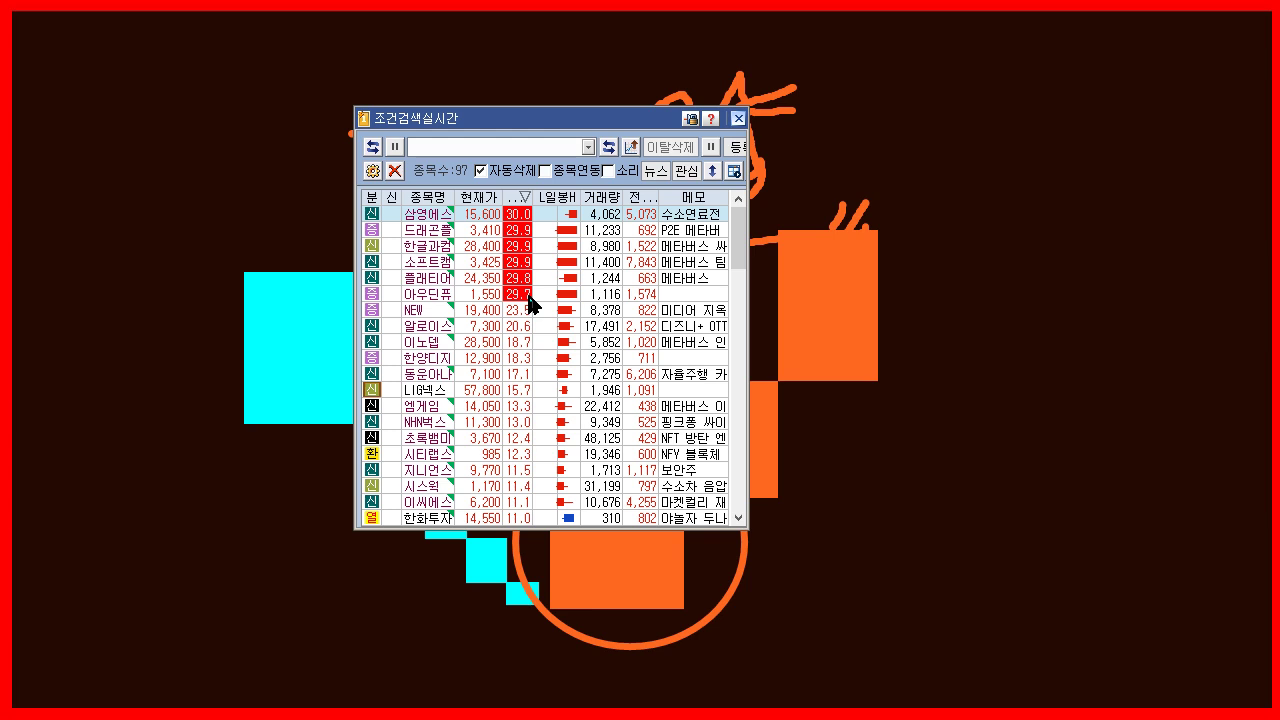
scroll(577, 318, "down", 5)
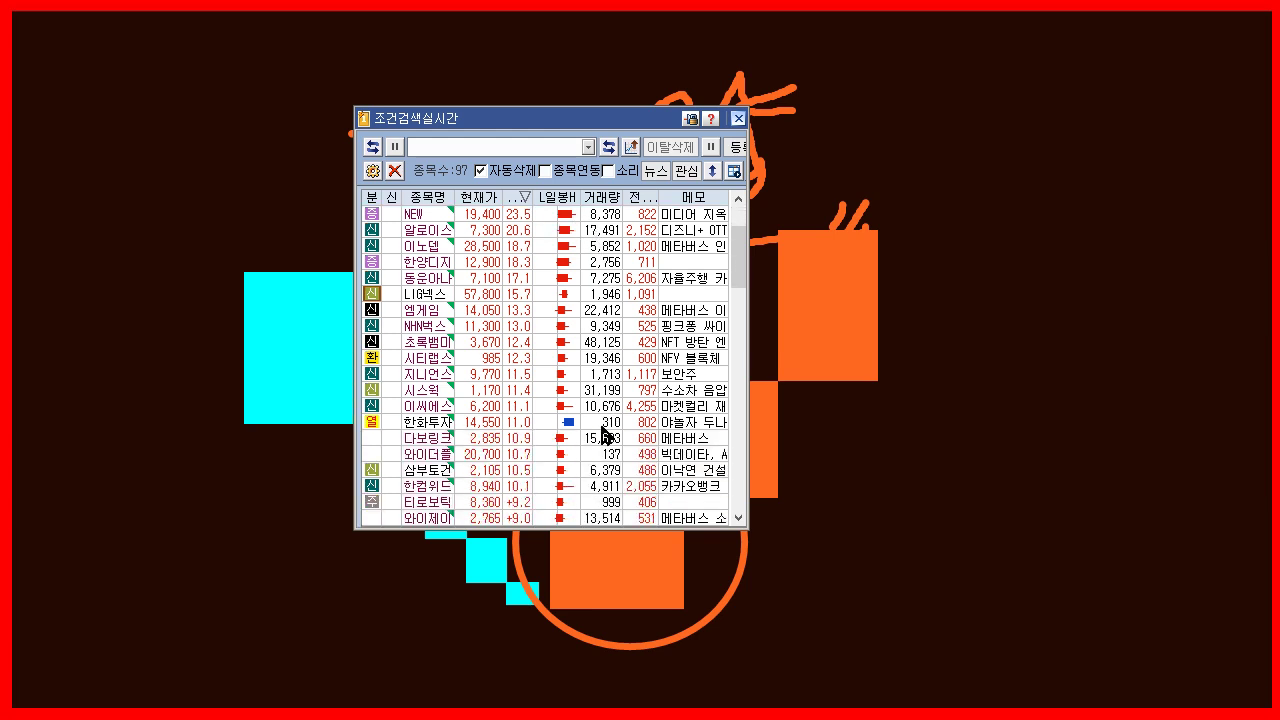
scroll(613, 440, "down", 7)
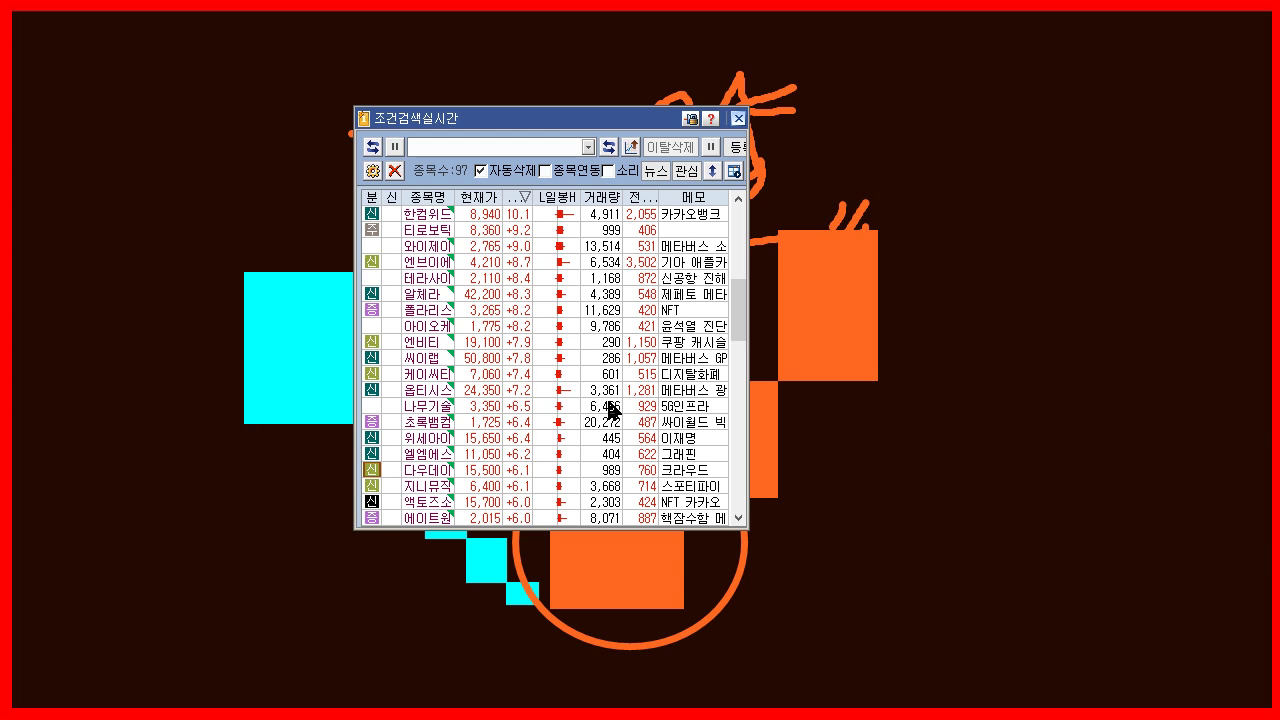
scroll(613, 423, "down", 5)
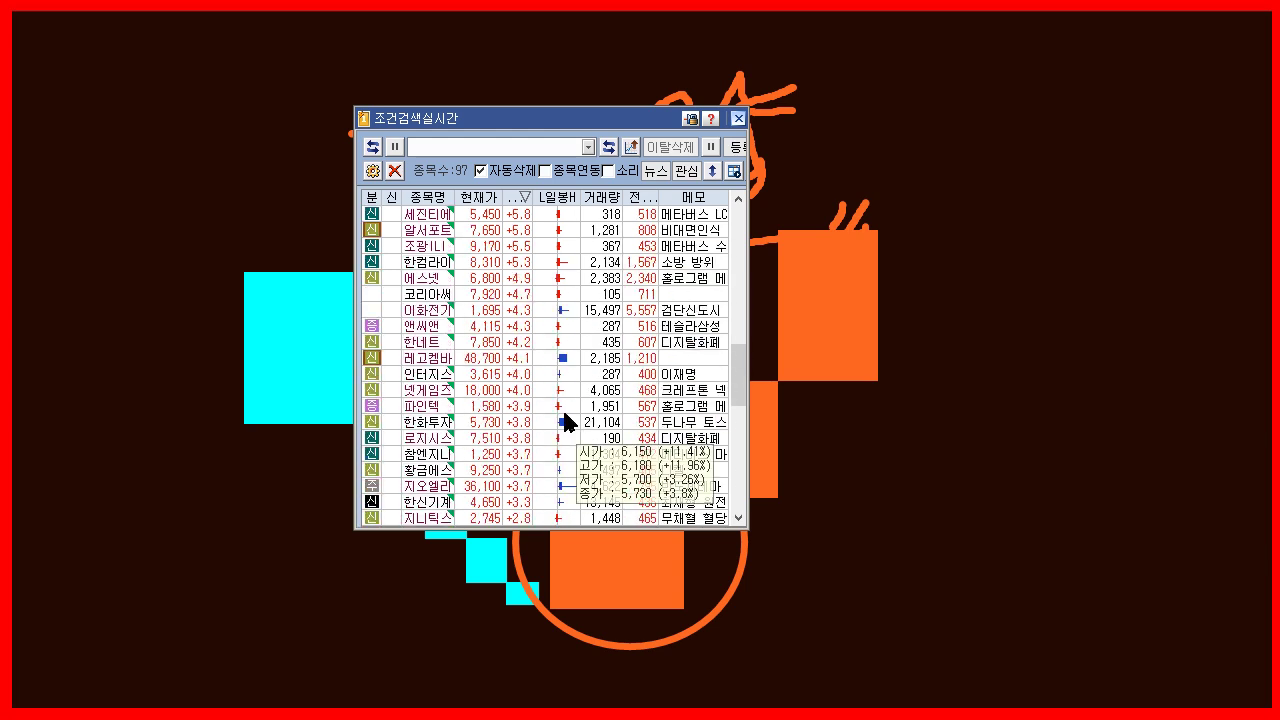
mouse_move(560, 360)
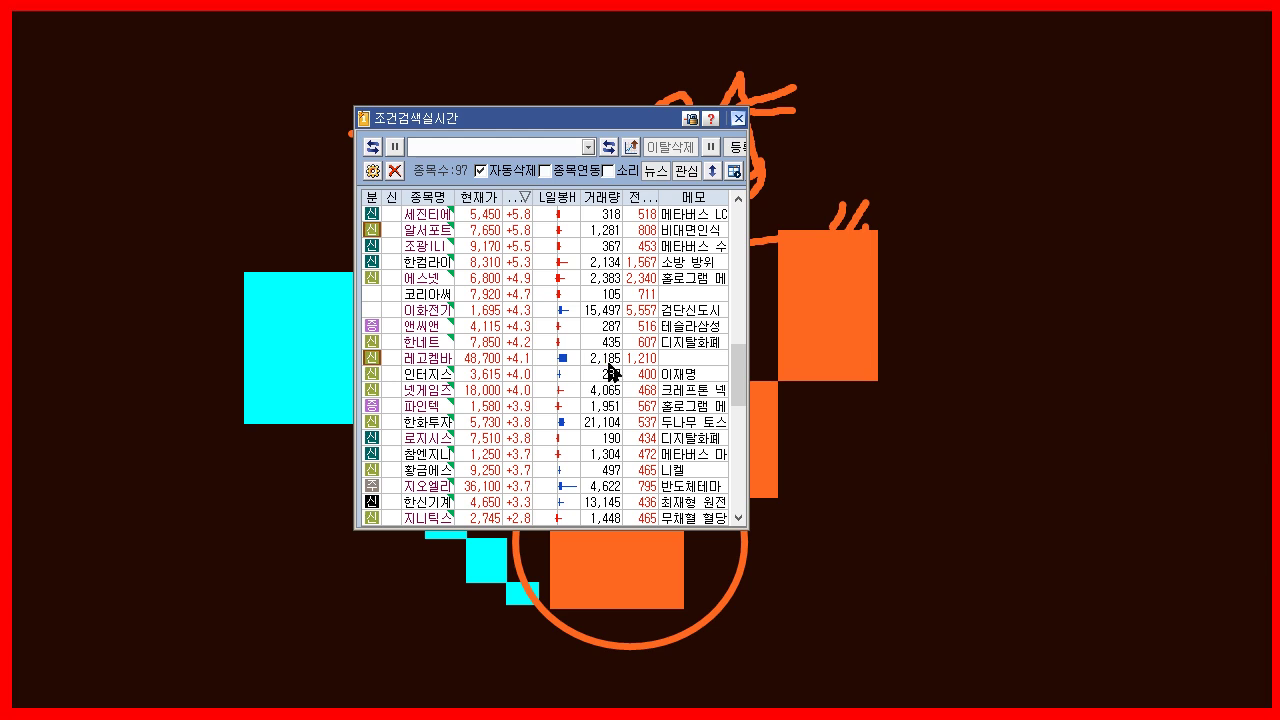
scroll(651, 420, "down", 3)
scroll(651, 444, "up", 1)
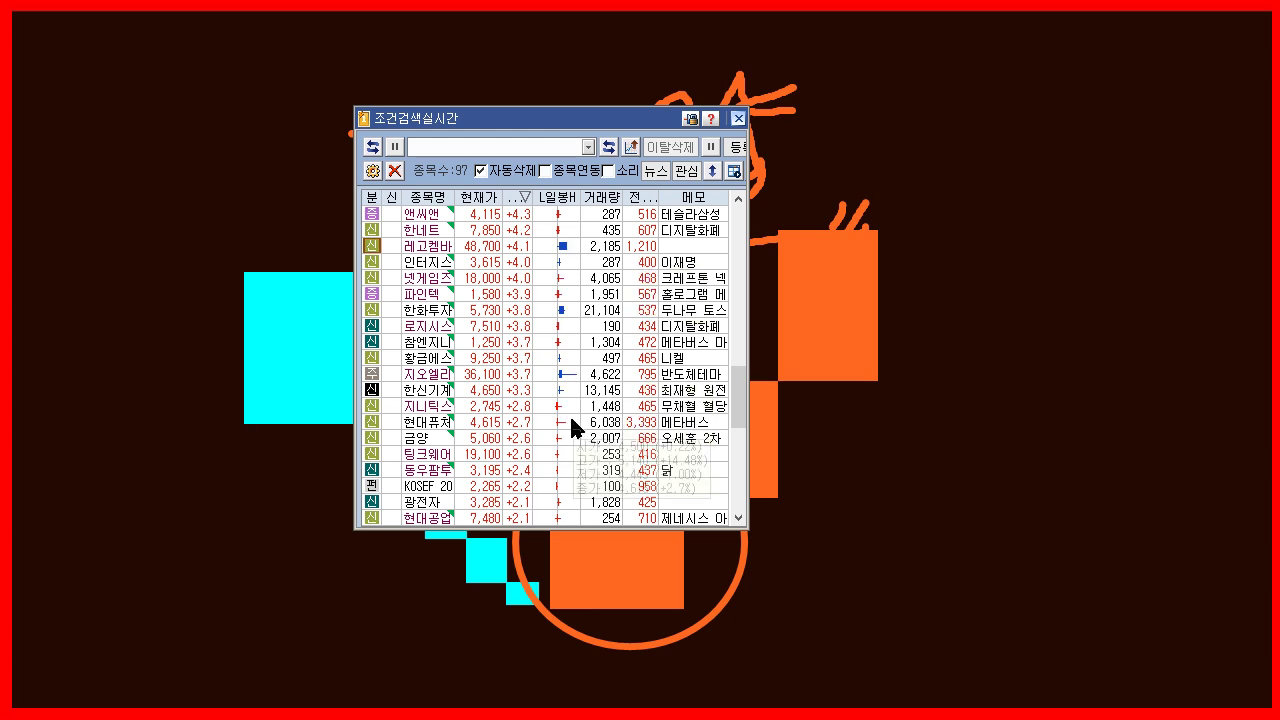
mouse_move(571, 421)
scroll(665, 480, "down", 8)
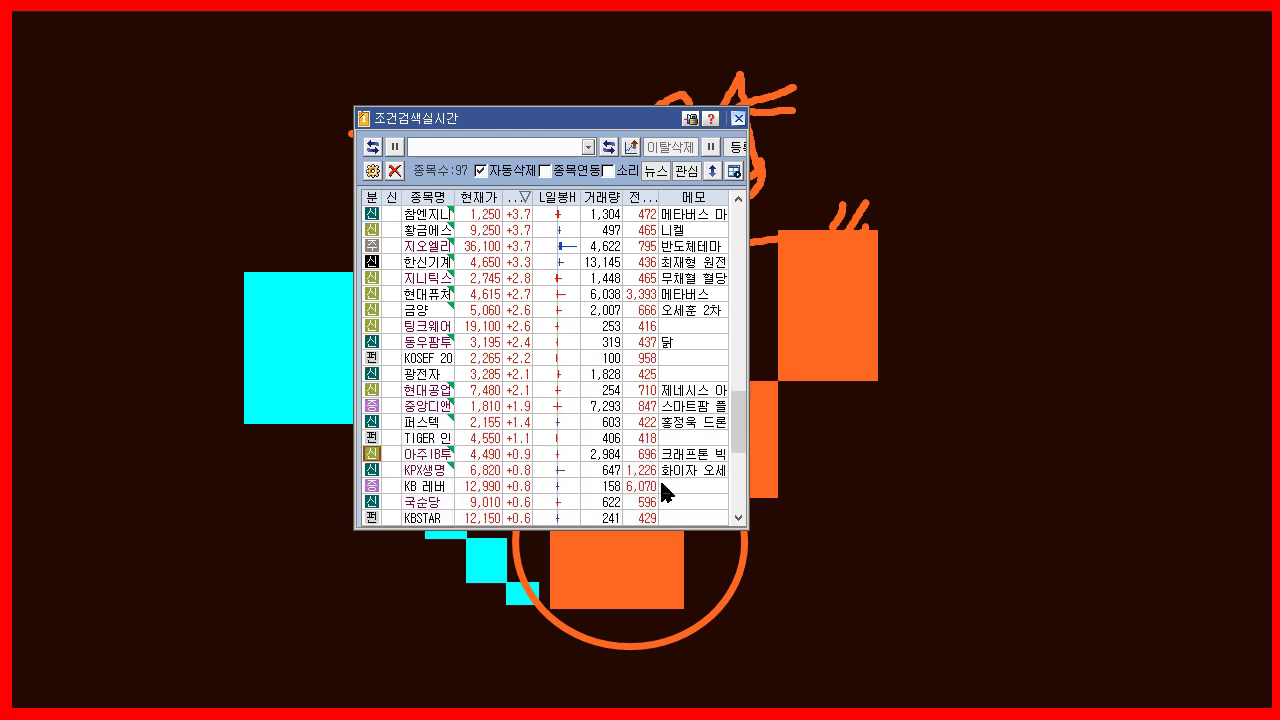
scroll(667, 512, "down", 2)
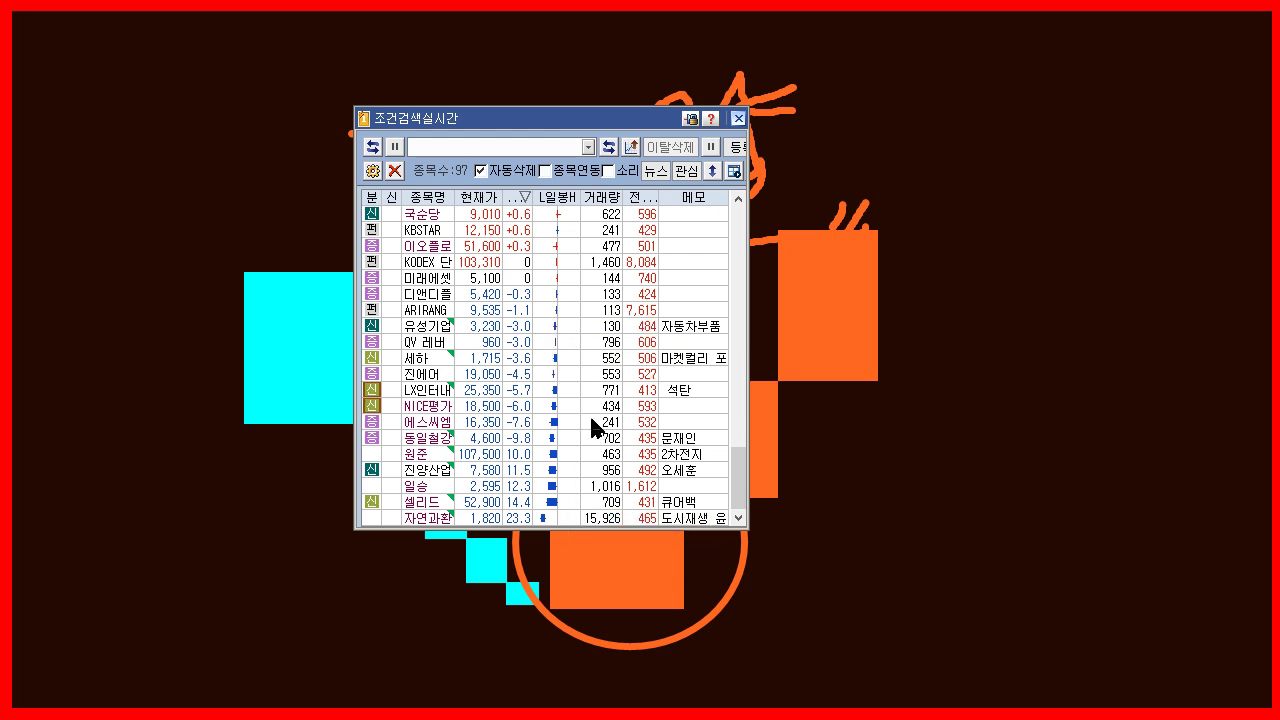
scroll(592, 330, "up", 5)
scroll(645, 442, "up", 10)
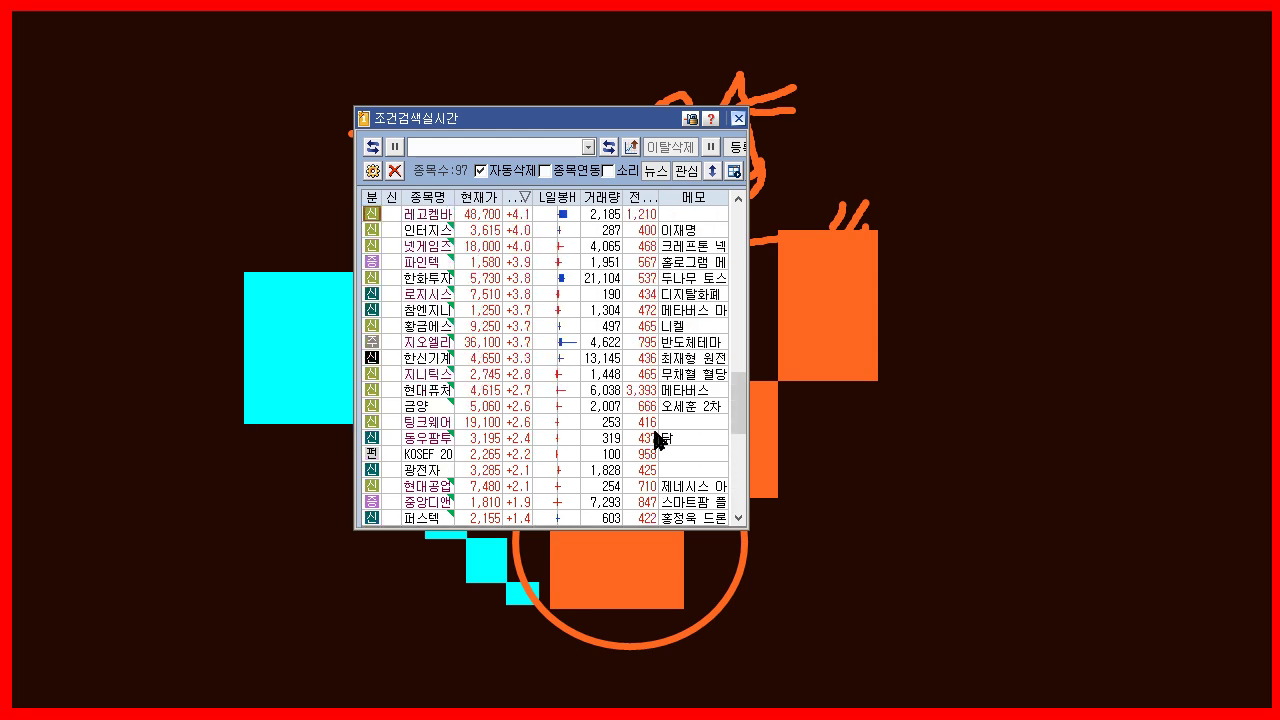
scroll(614, 443, "up", 10)
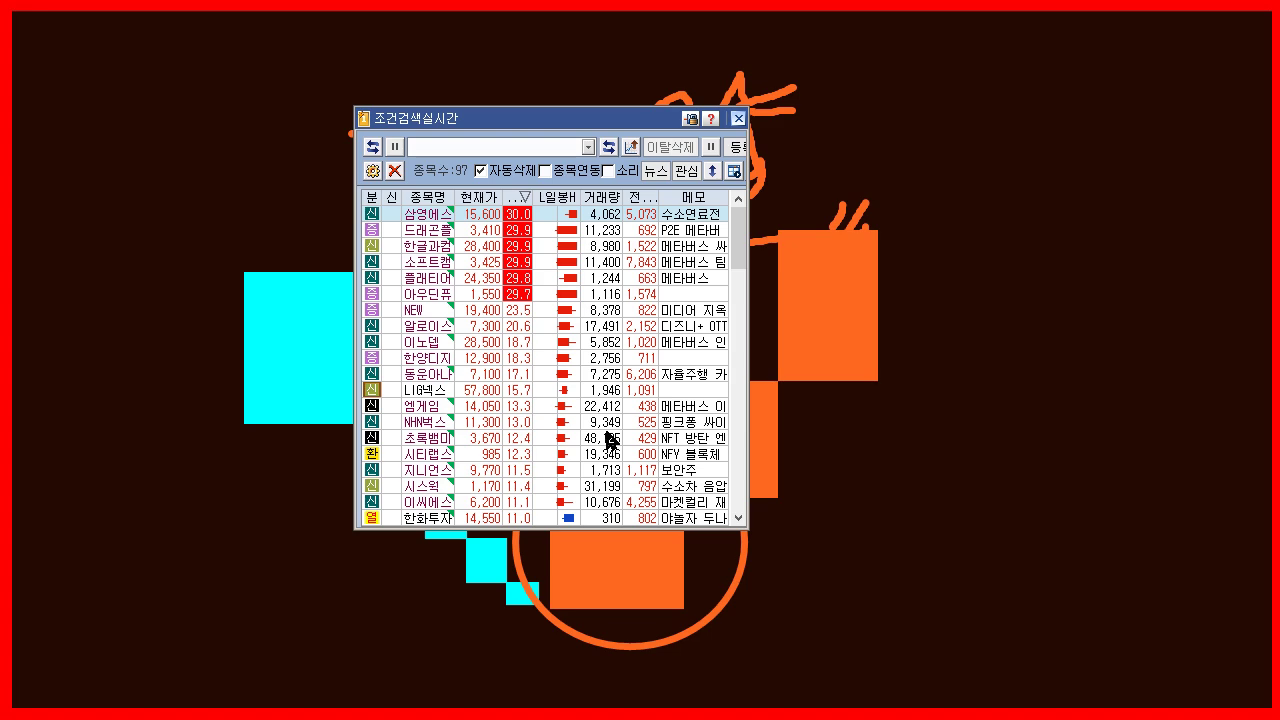
mouse_move(562, 128)
left_mouse_down()
mouse_move(0, 436)
mouse_move(0, 719)
mouse_move(663, 106)
mouse_move(697, 101)
left_mouse_up()
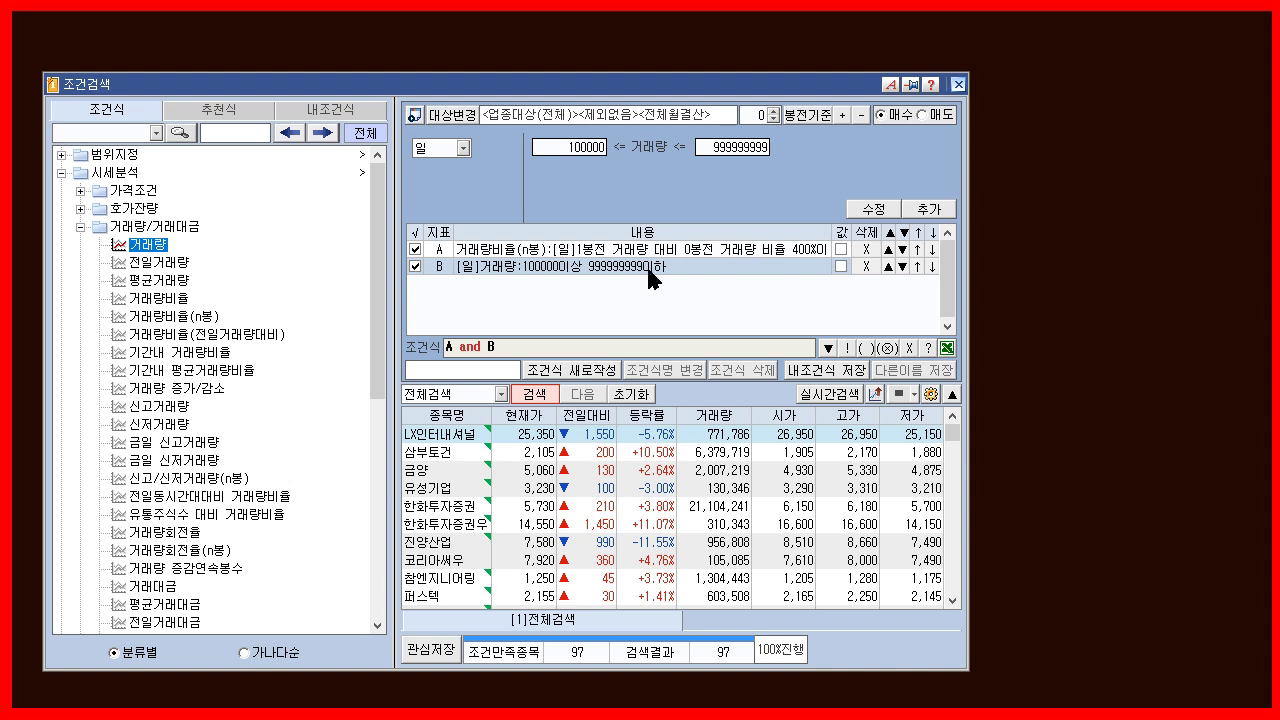
- Add a daily 주가등락률 condition requiring the 0봉전 종가 to be 3% 이상 above the 1봉전 종가
left_click(79, 190)
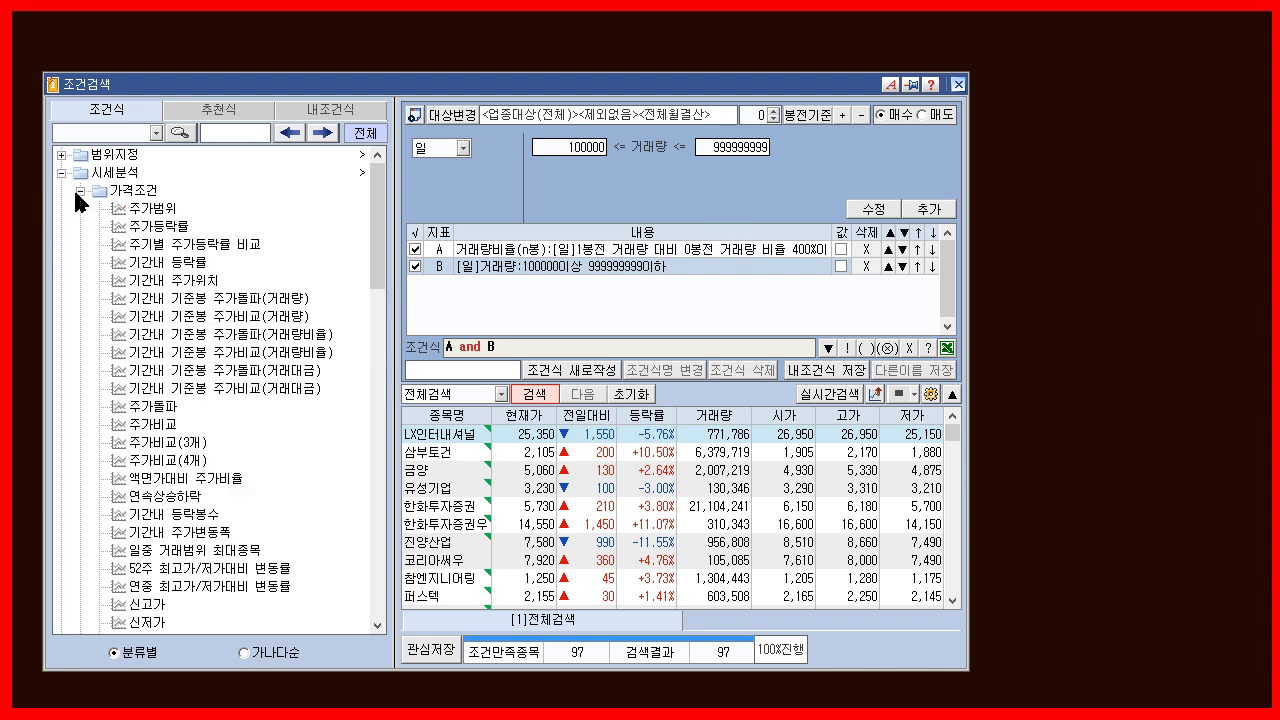
left_click(160, 226)
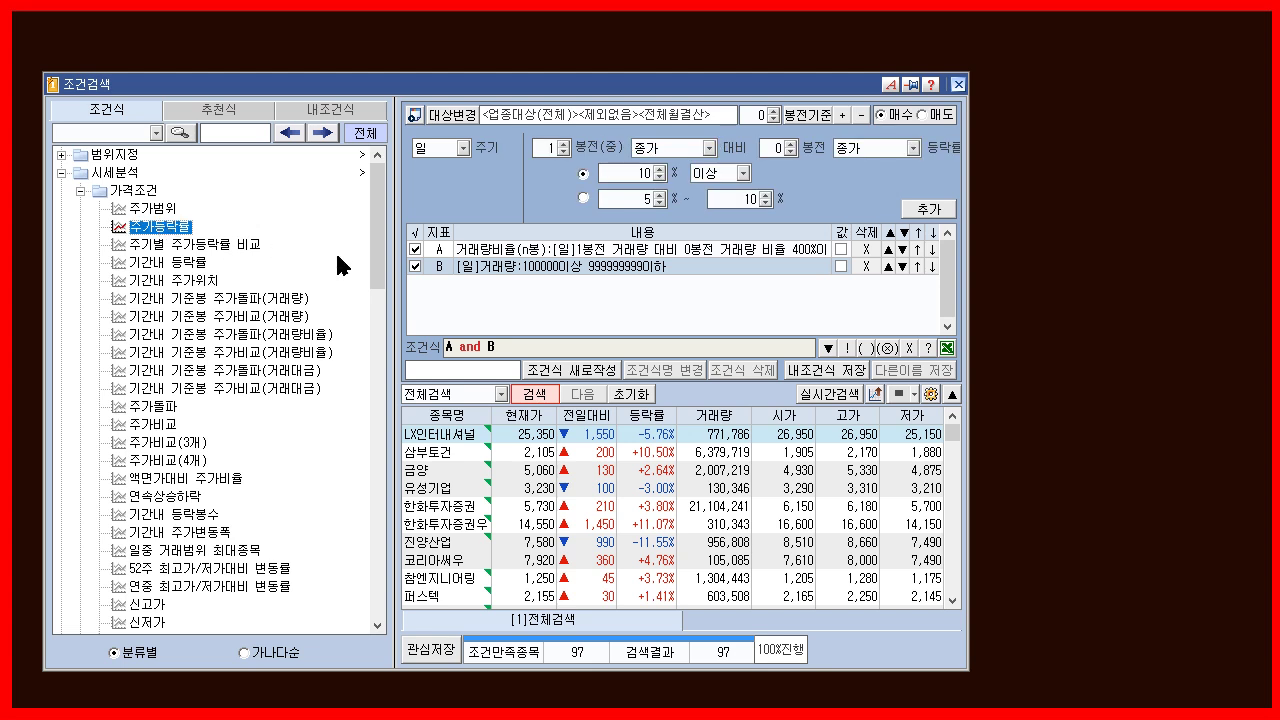
left_click(610, 173)
type("3")
left_click(929, 208)
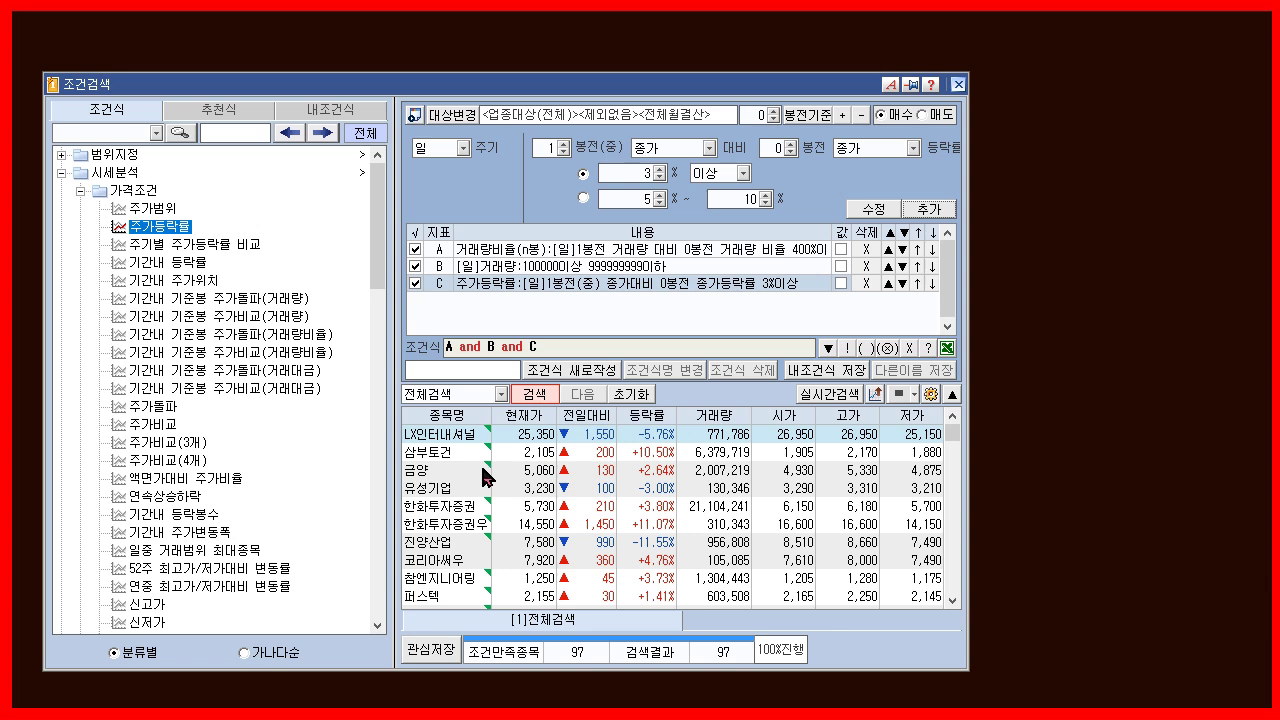
- Run the search with conditions A, B and C and sort the matches by descending 등락률
left_click(530, 396)
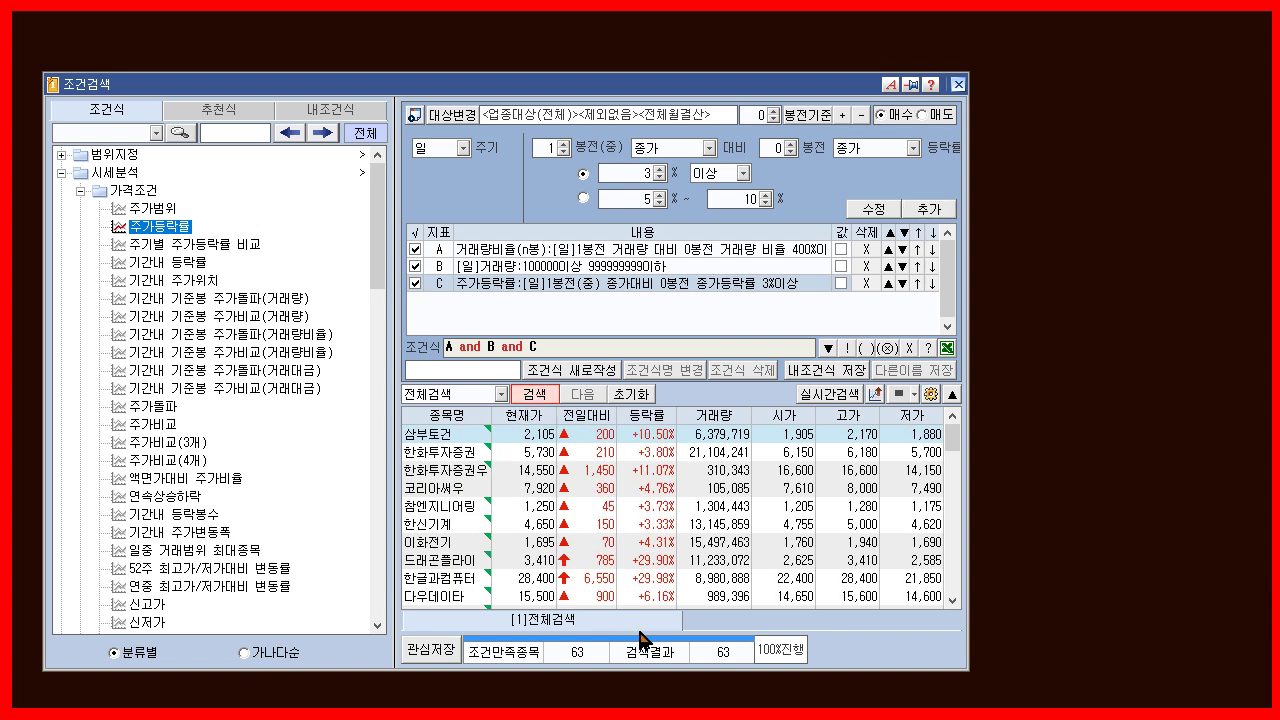
left_click(652, 416)
left_click(652, 416)
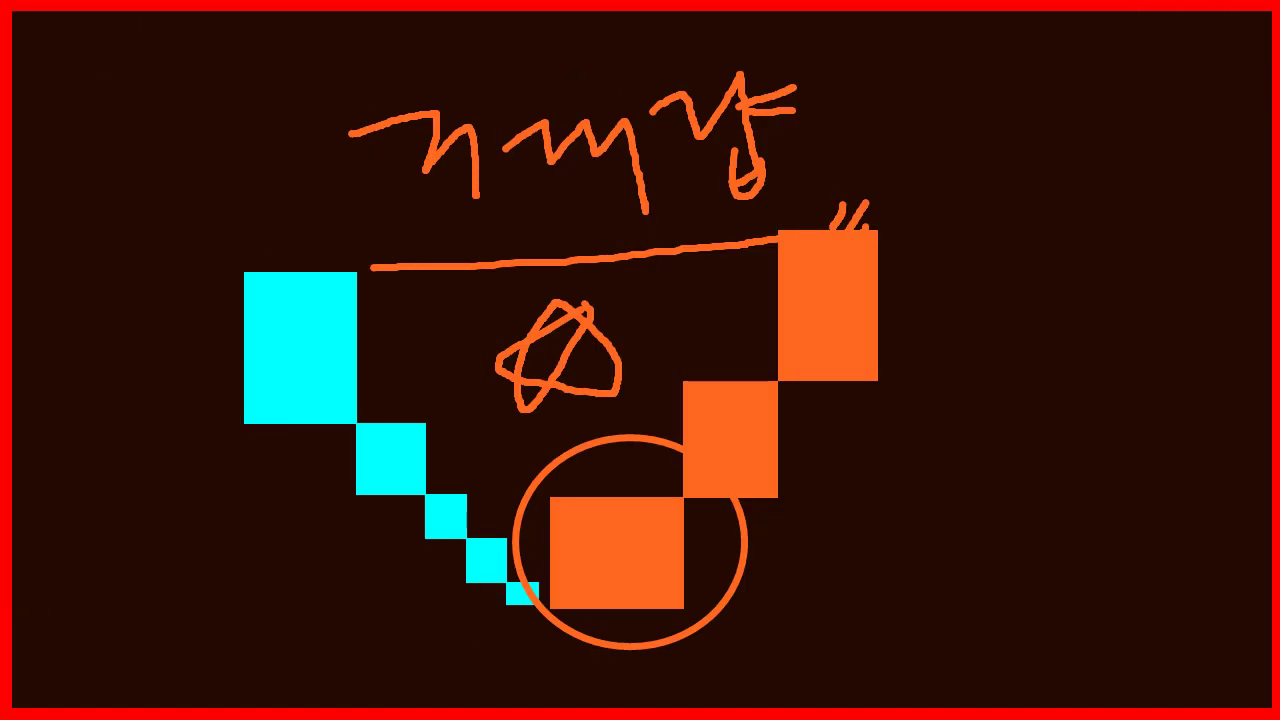
- Switch back to 조건검색, examine the matches' daily candles in a real-time list sorted by descending change rate, and close that list
key("alt+Tab")
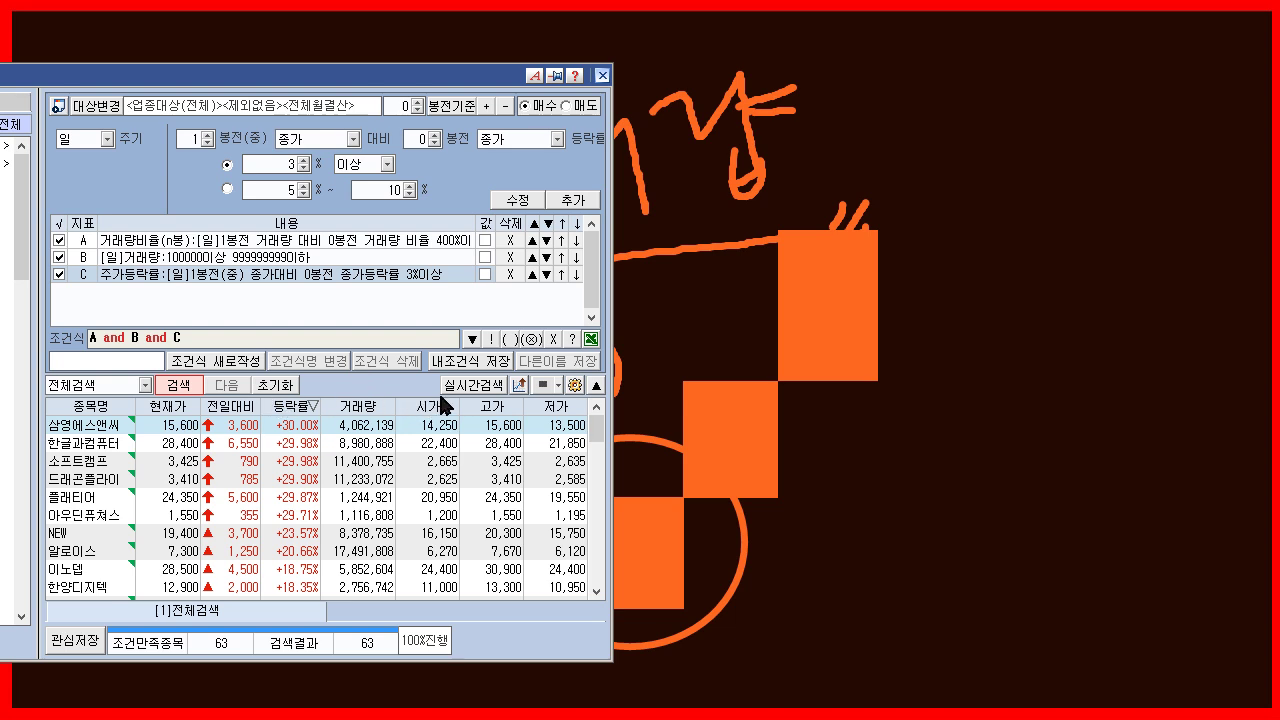
left_click(468, 385)
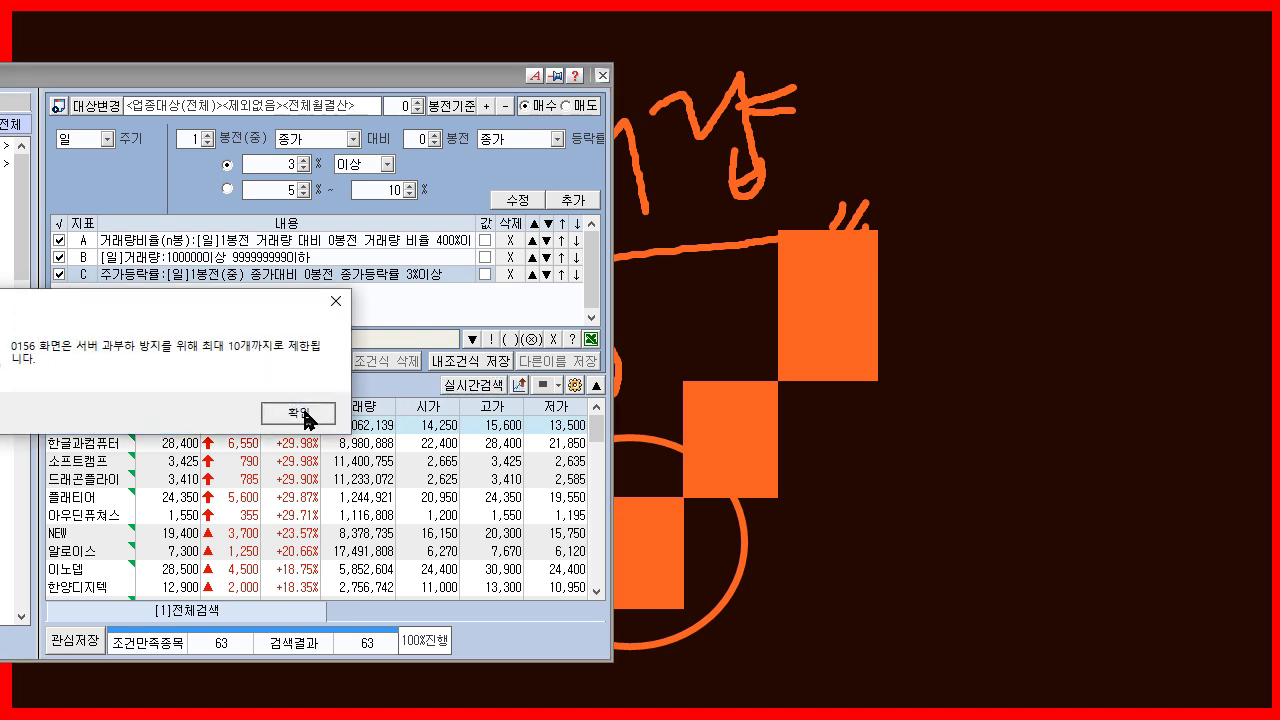
left_click(298, 413)
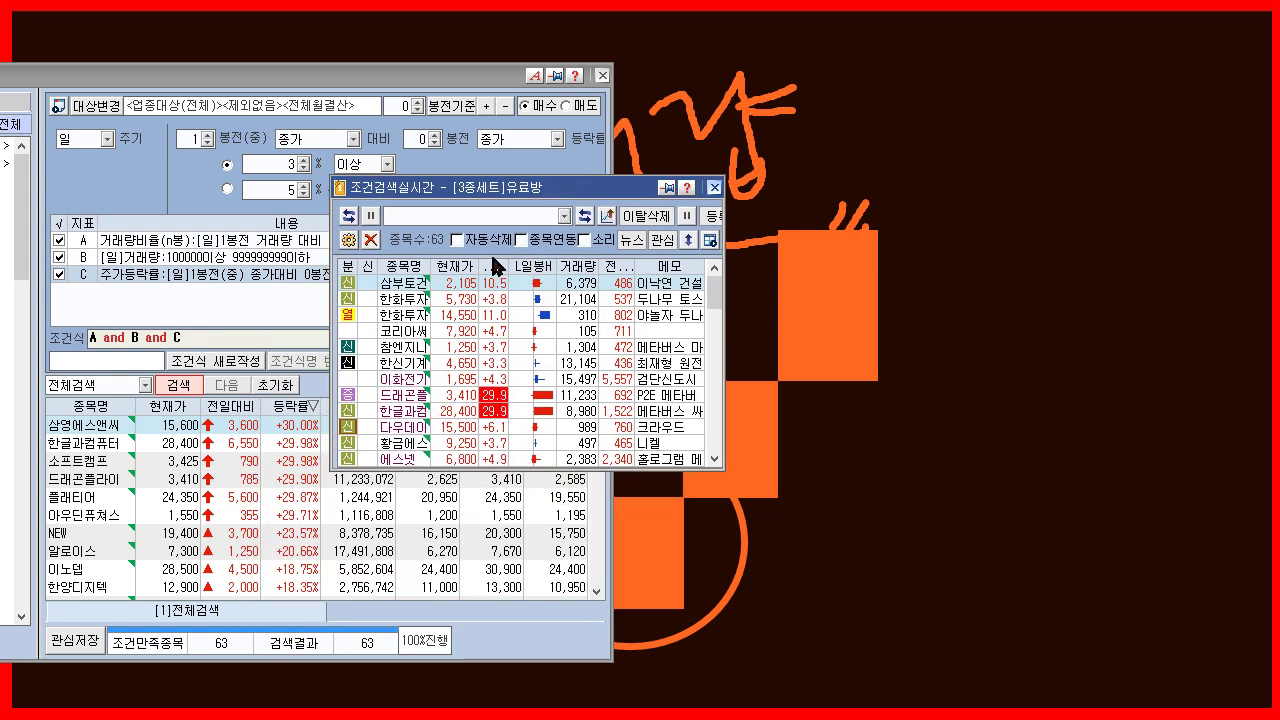
left_click(489, 267)
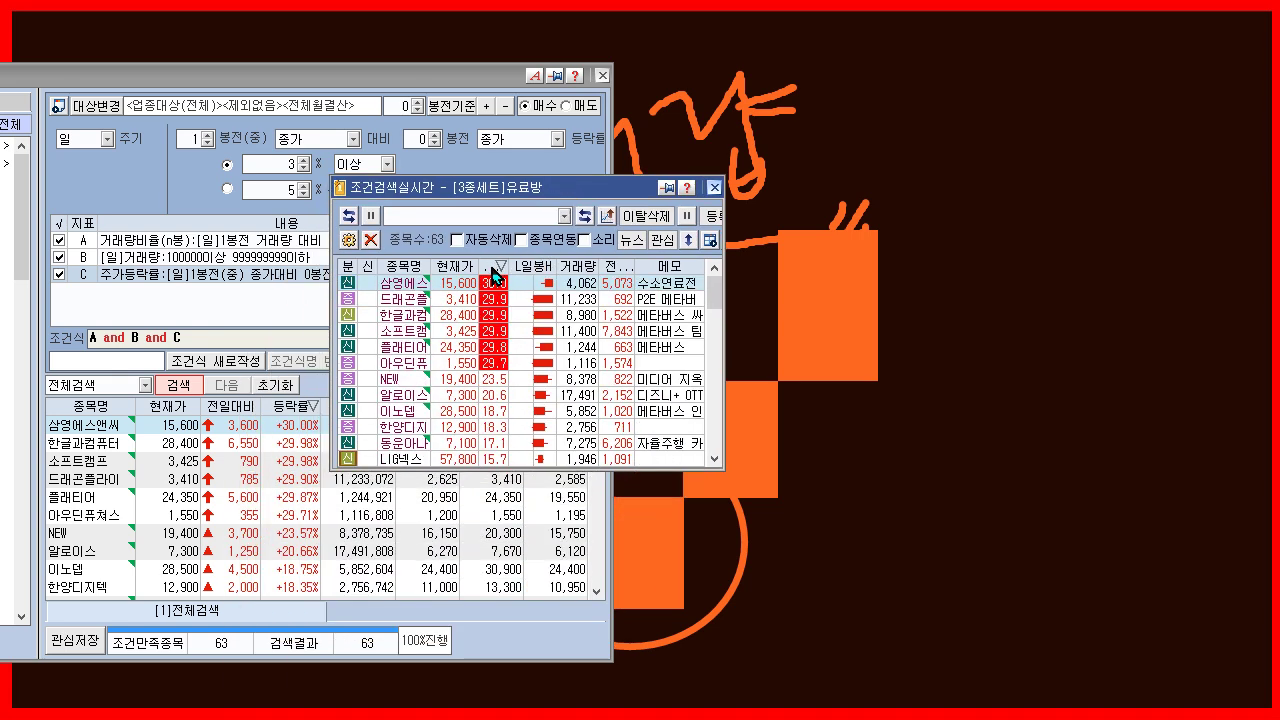
scroll(573, 402, "down", 3)
mouse_move(552, 368)
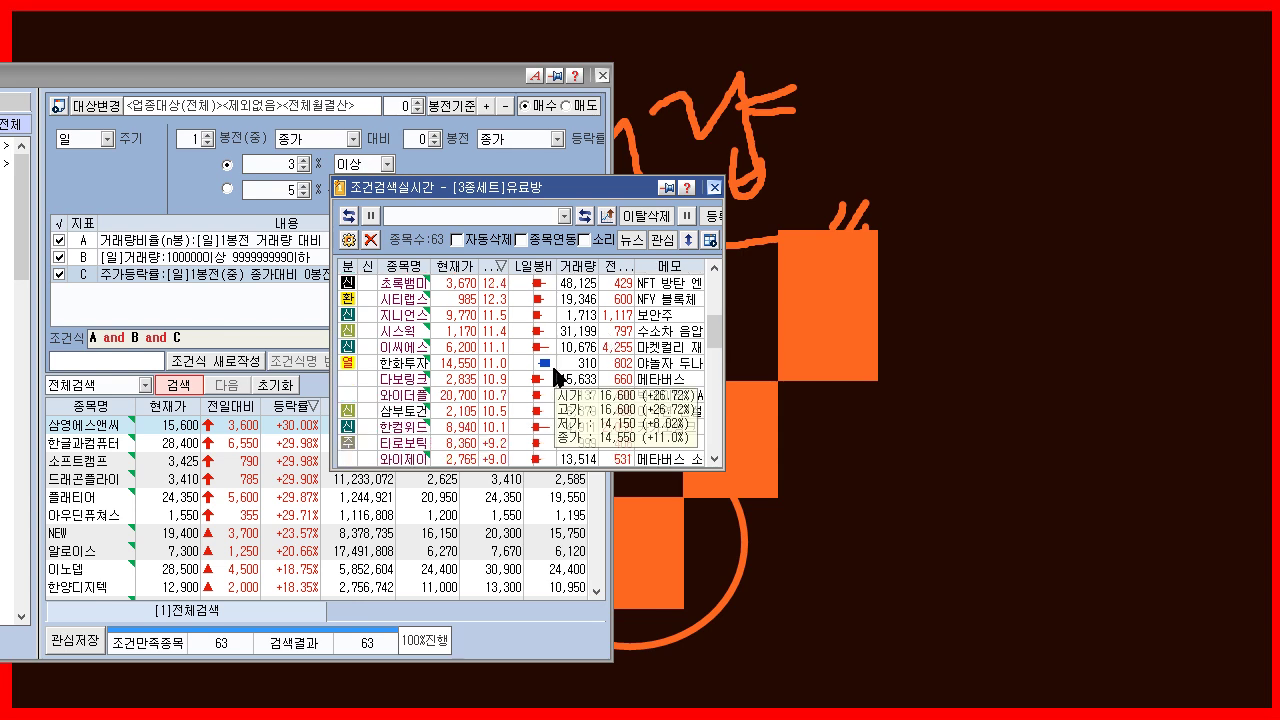
scroll(553, 368, "down", 7)
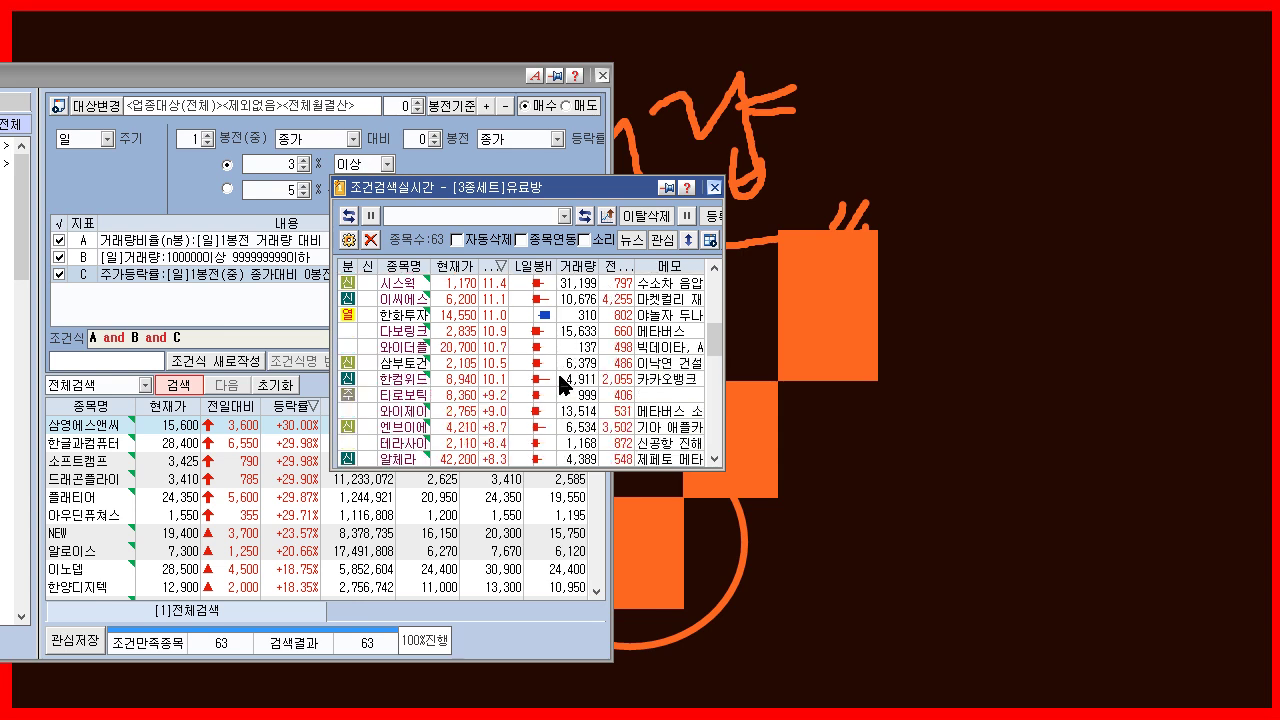
scroll(597, 423, "down", 3)
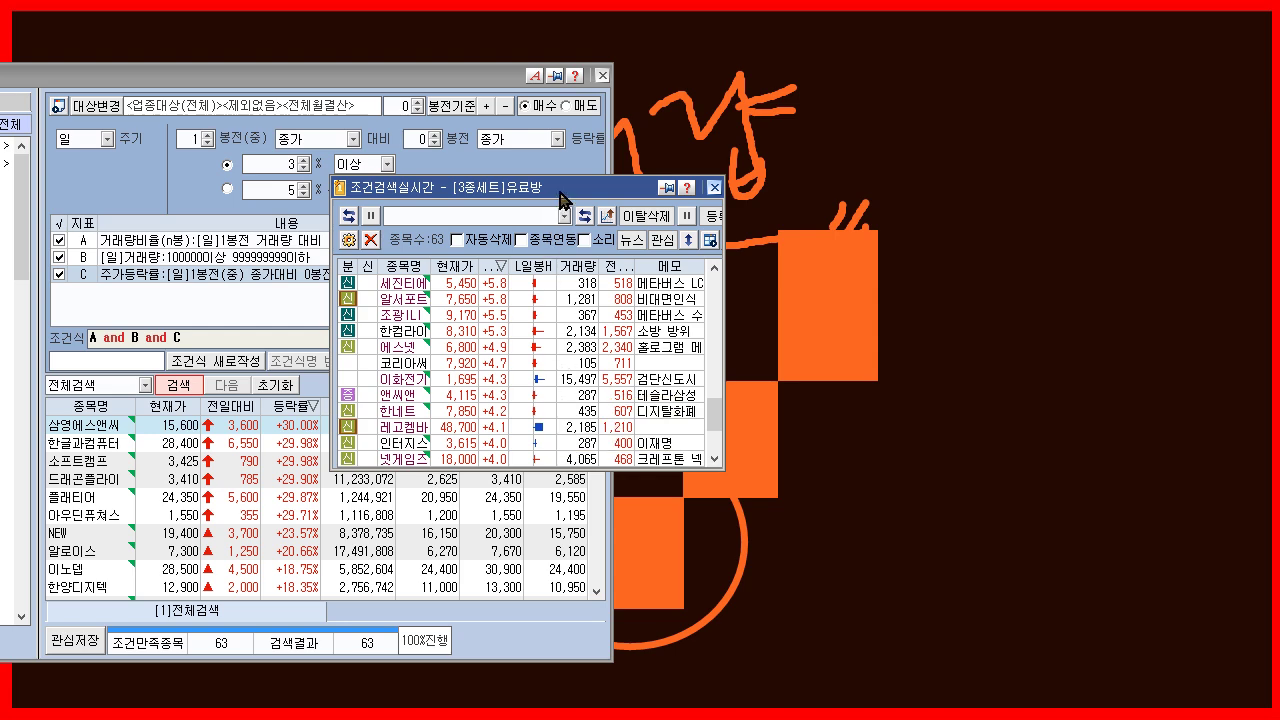
left_click_drag(560, 194, 590, 684)
left_click(746, 677)
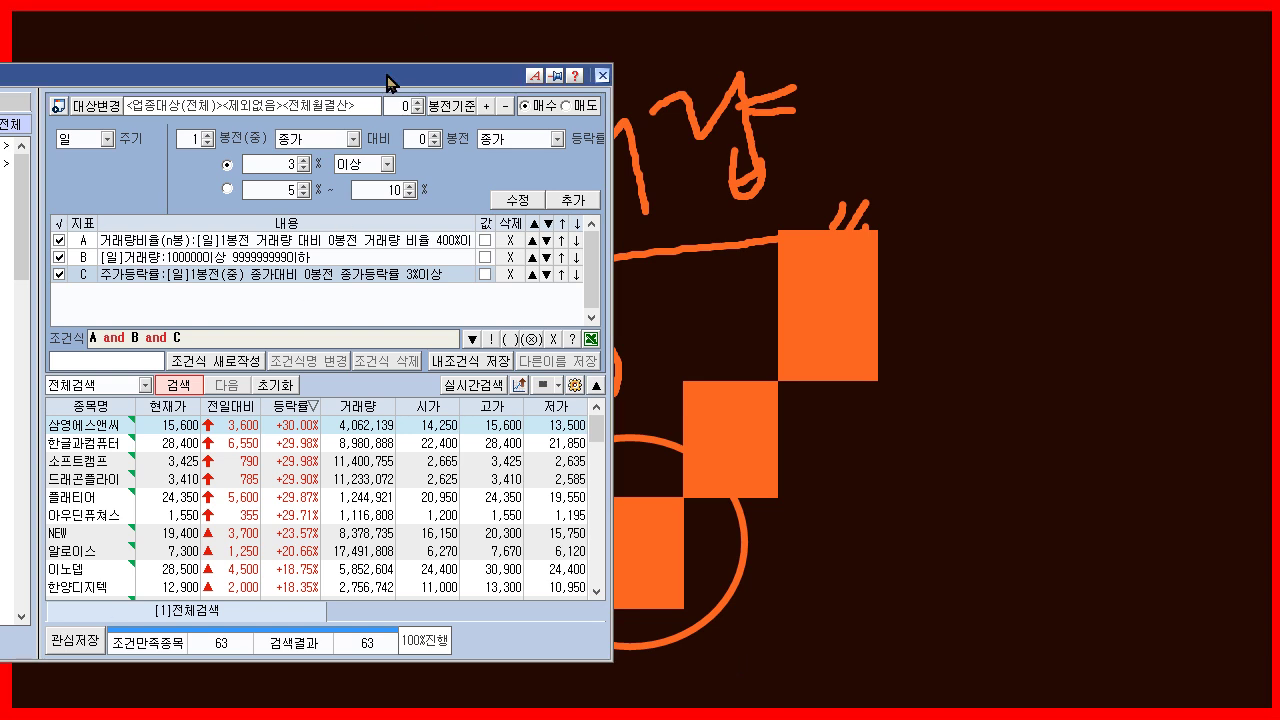
- Browse the saved formulas in 내조건식, including 실전용반등종목 and 500%이상거래
left_click_drag(387, 83, 654, 65)
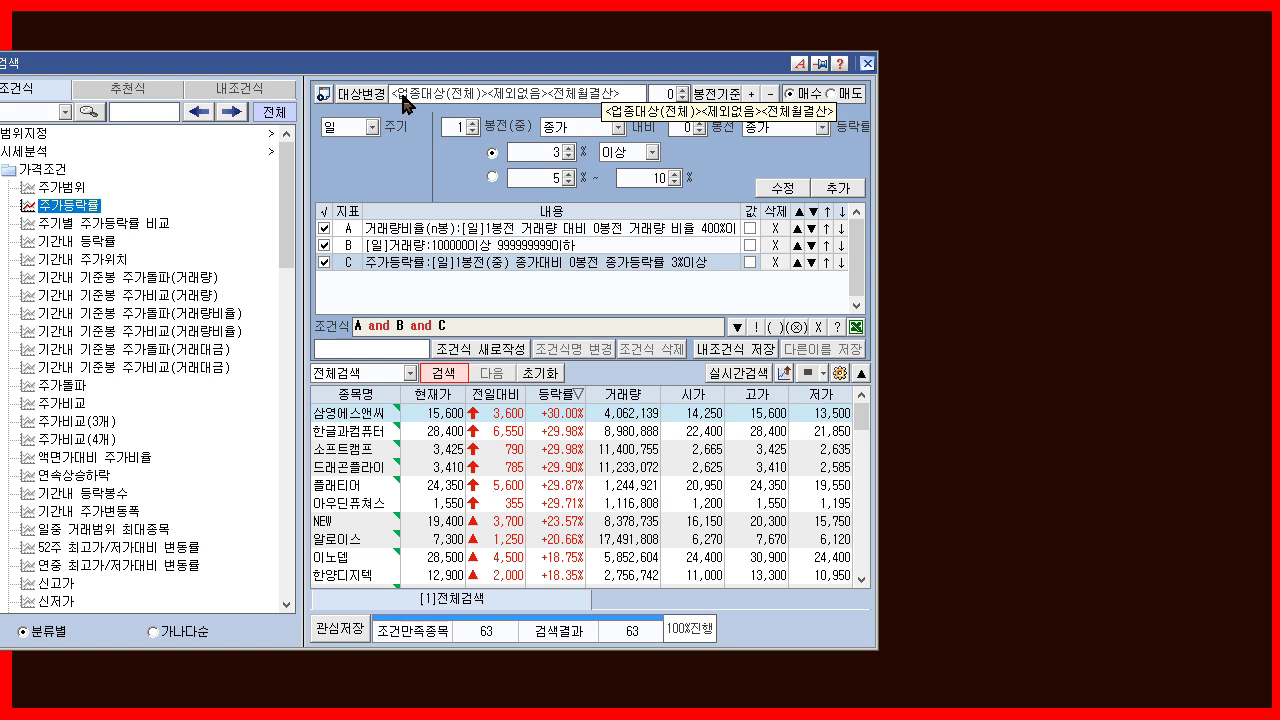
left_click(258, 92)
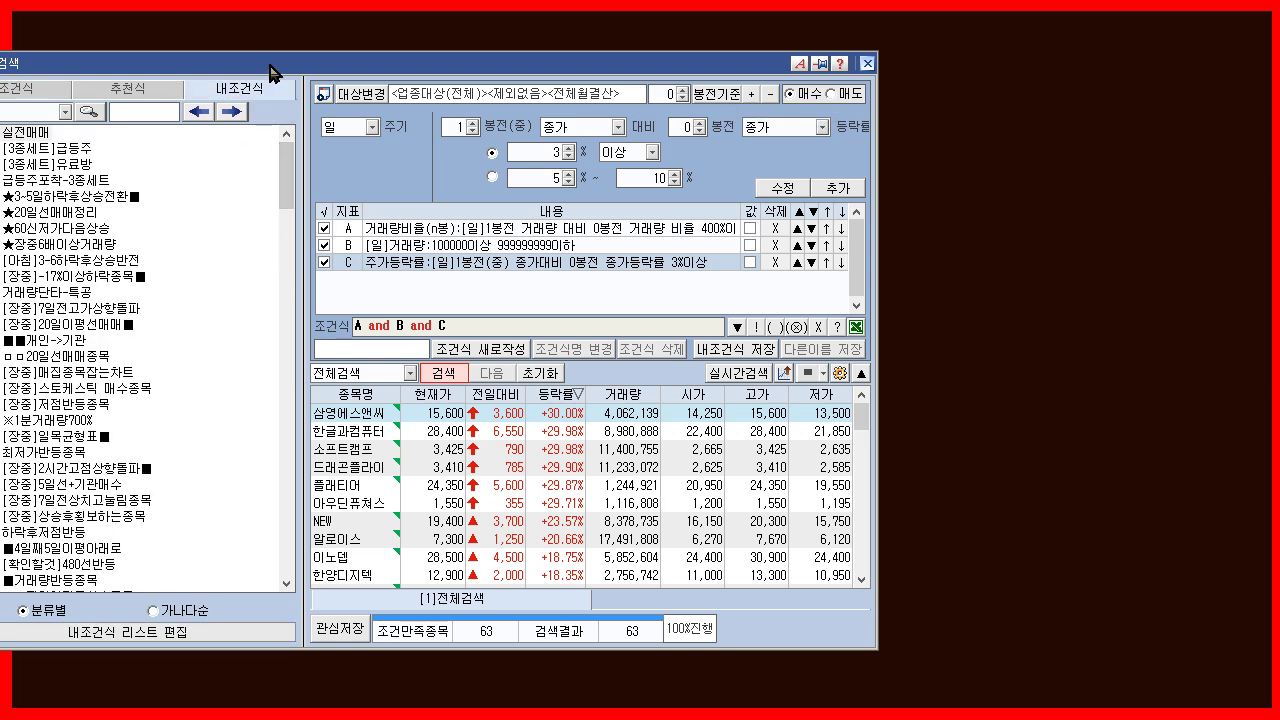
left_click_drag(274, 74, 411, 80)
left_click_drag(424, 220, 420, 527)
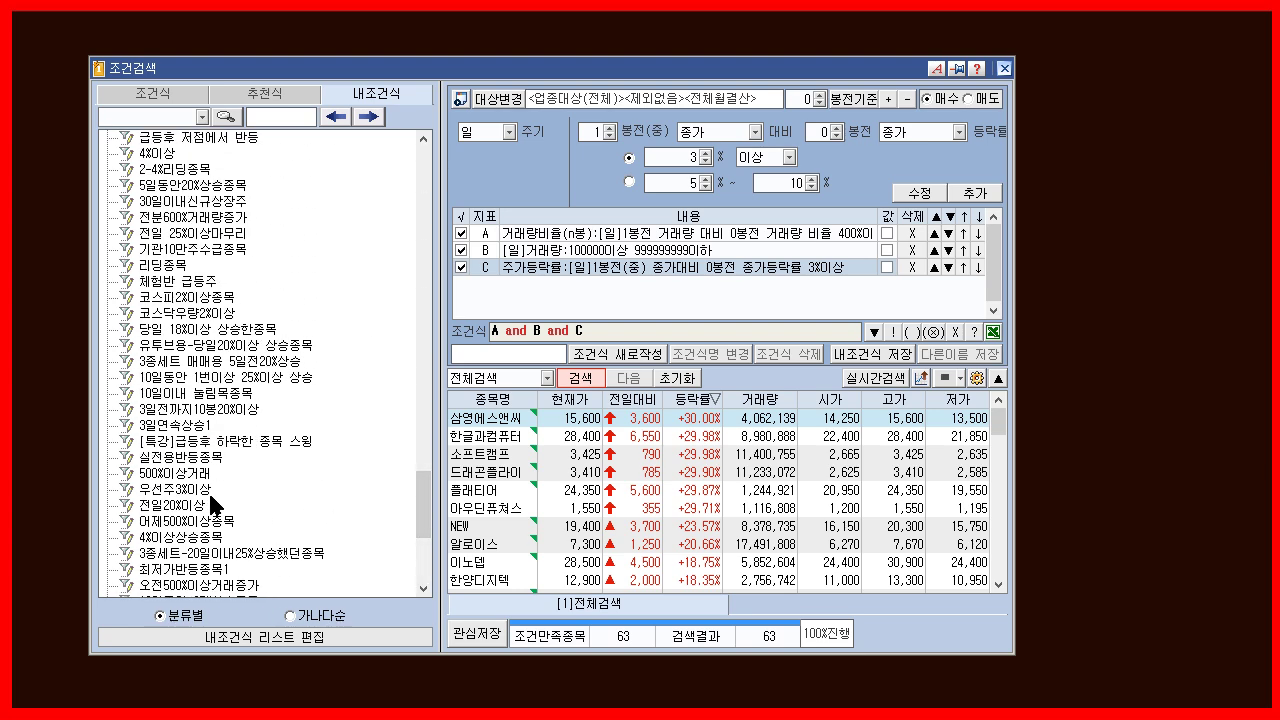
left_click(187, 462)
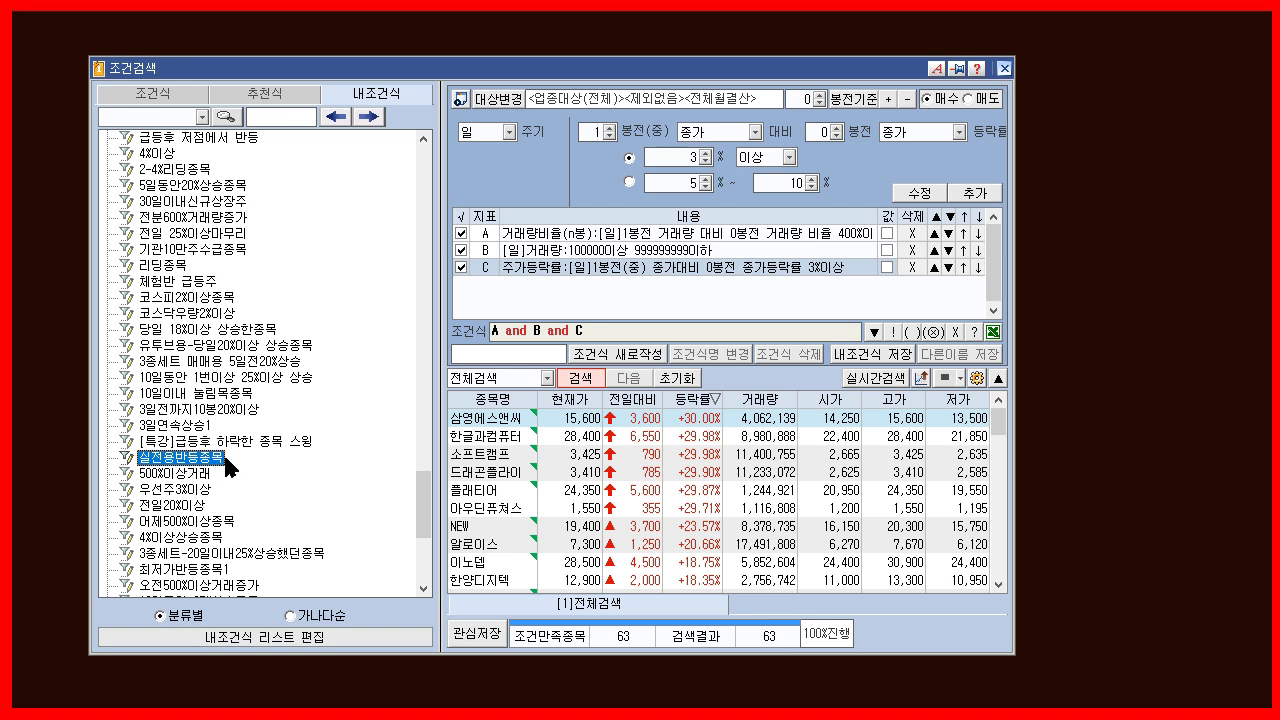
left_click(194, 474)
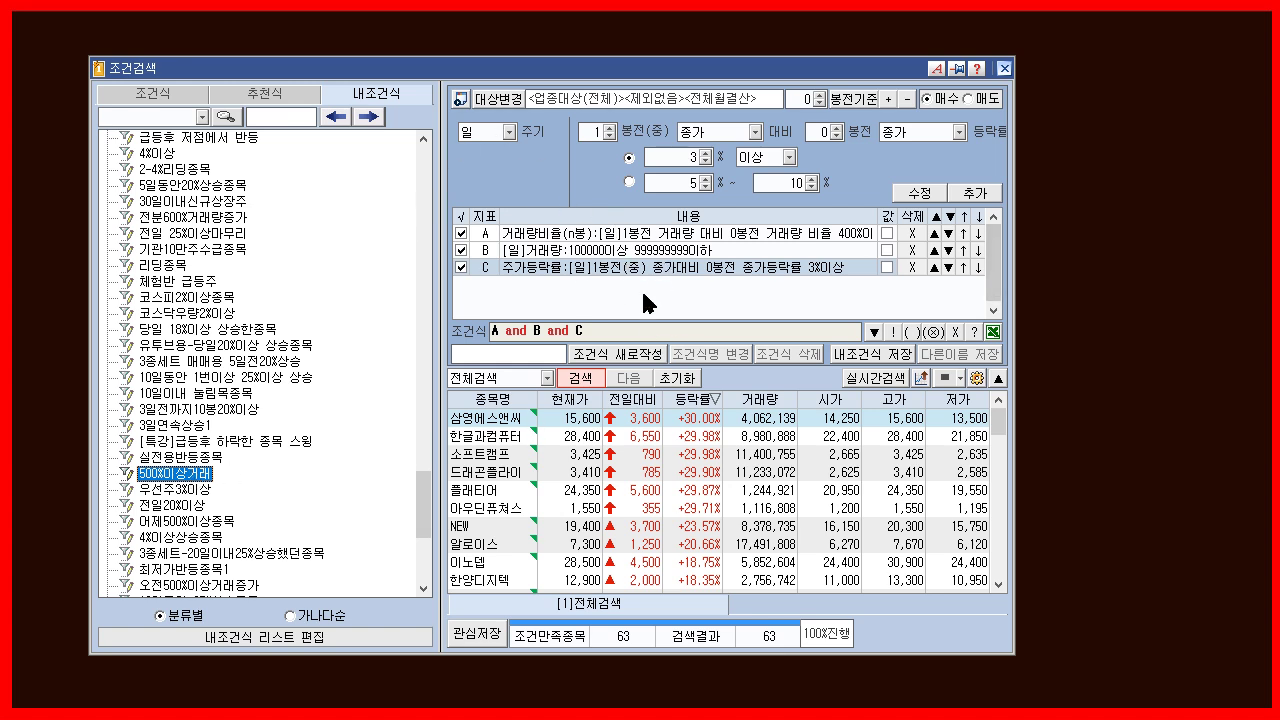
left_click_drag(414, 477, 416, 211)
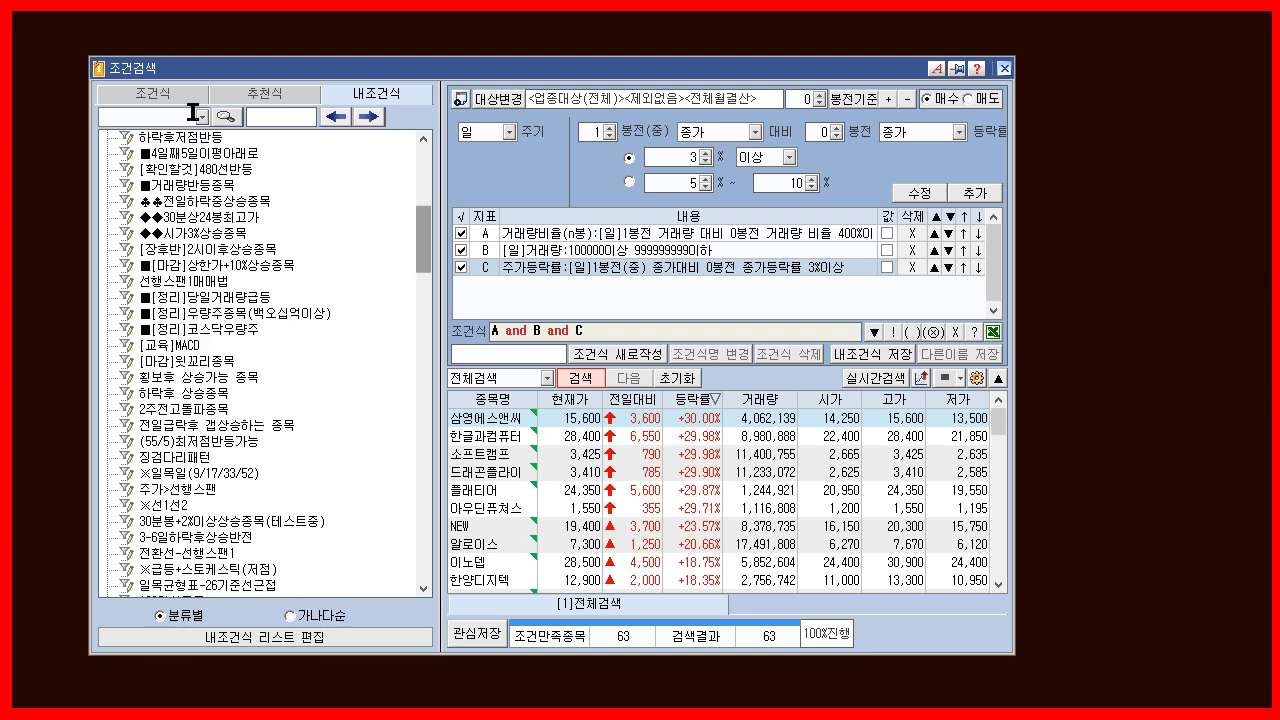
- Add a second daily 주가등락률 condition requiring the 0봉전 종가 to be 1% 이상 above the 0봉전 시가
left_click(166, 95)
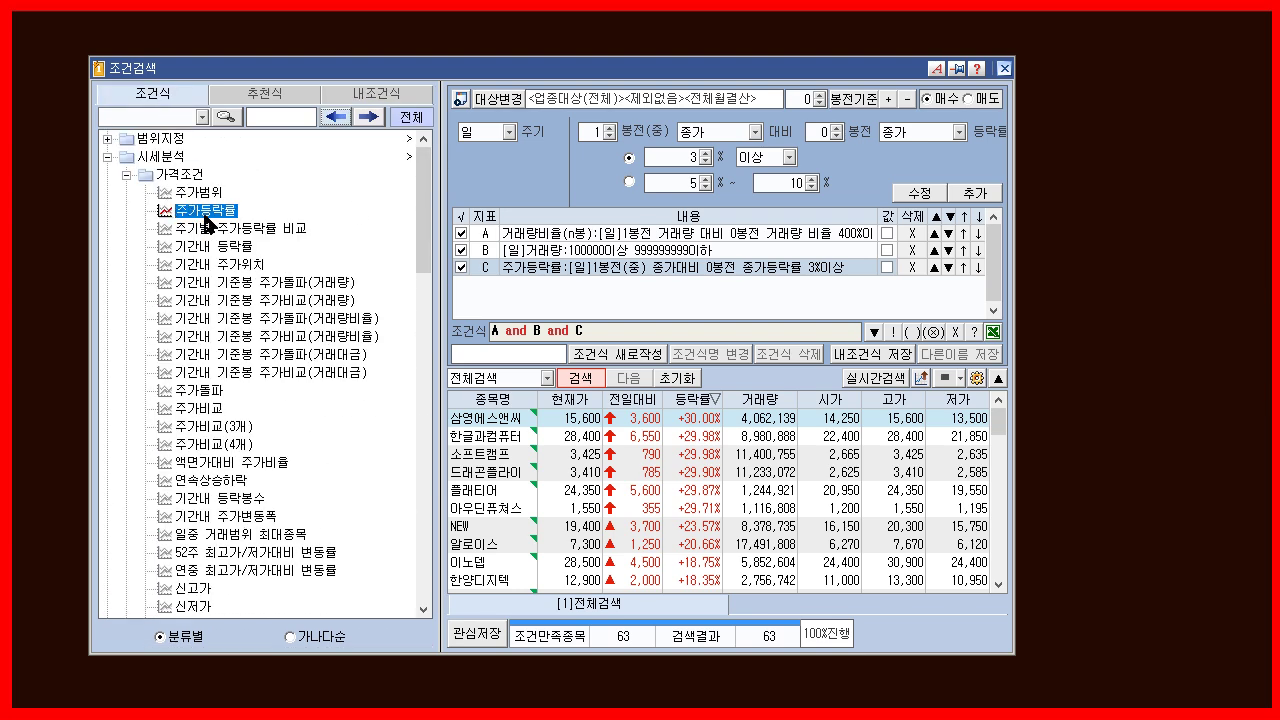
left_click(126, 175)
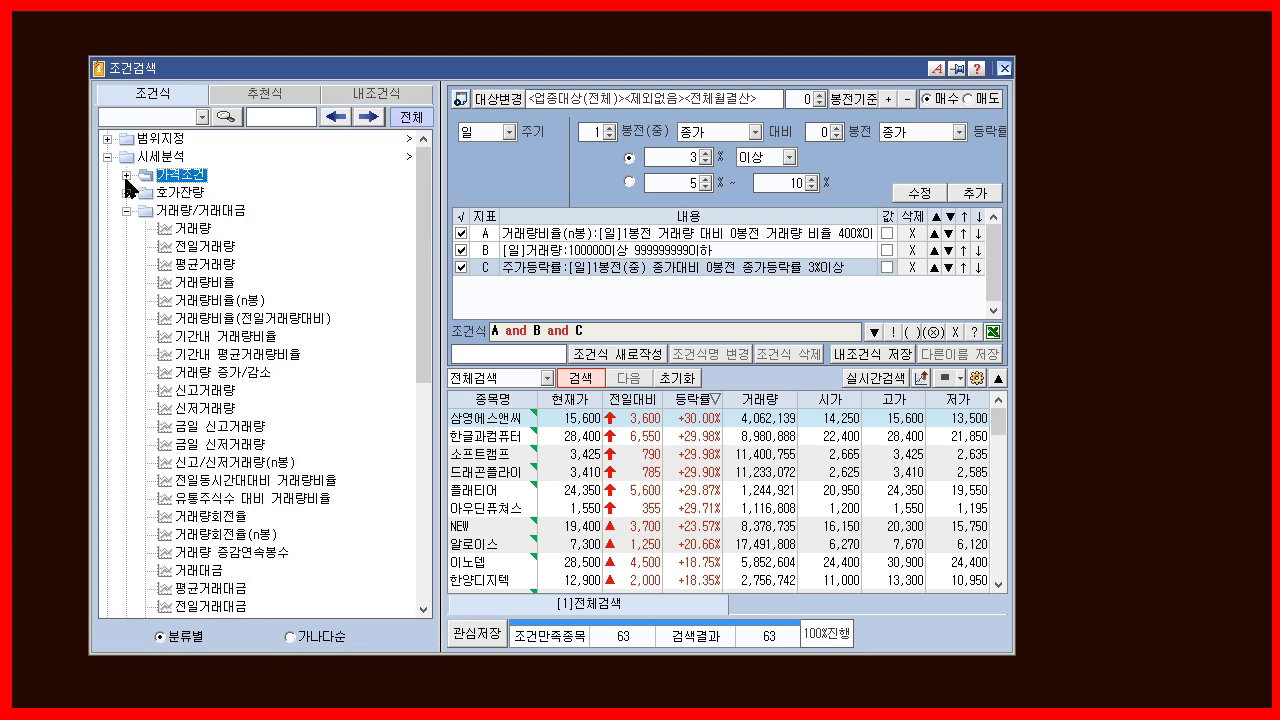
double_click(196, 177)
left_click(224, 212)
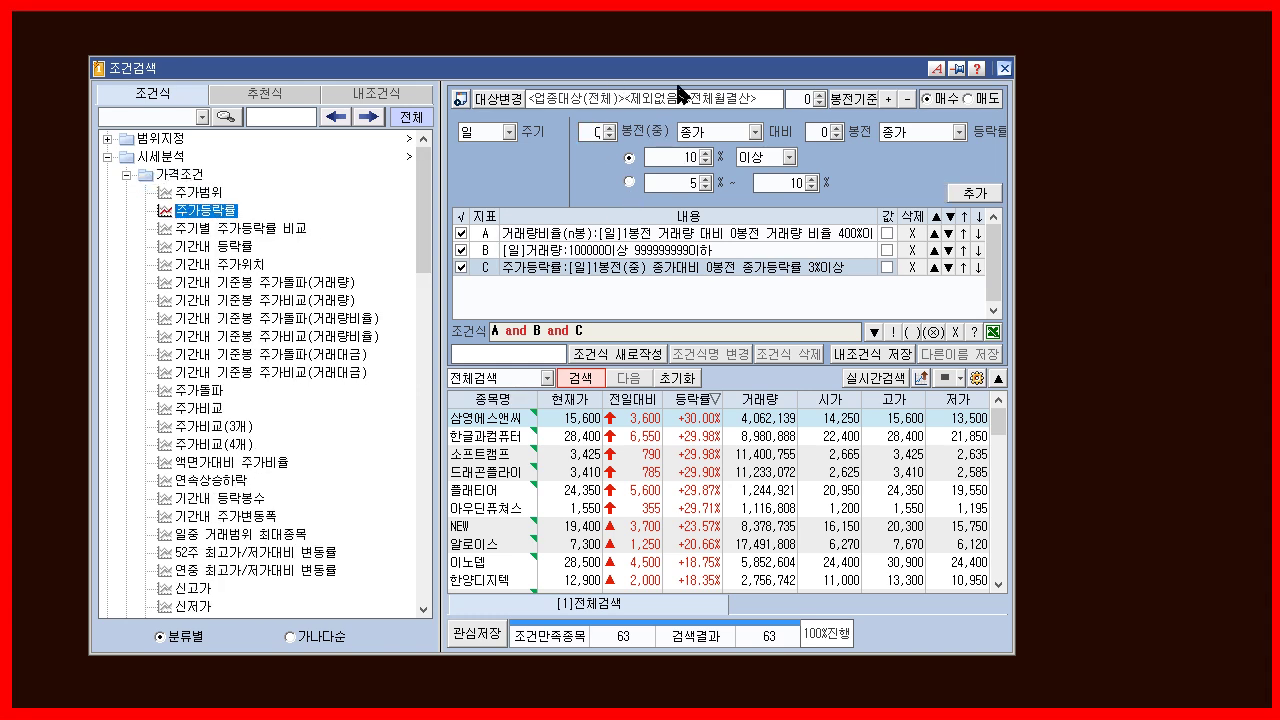
left_click(725, 134)
left_click(716, 148)
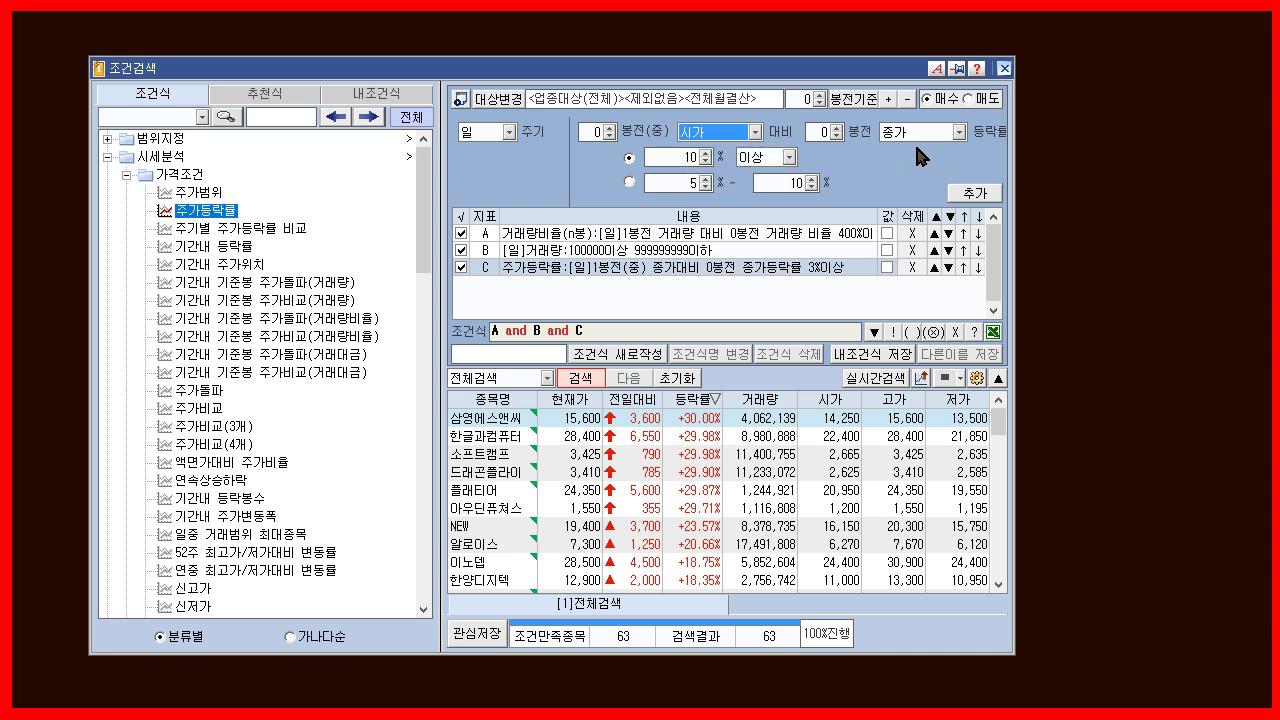
left_click(679, 158)
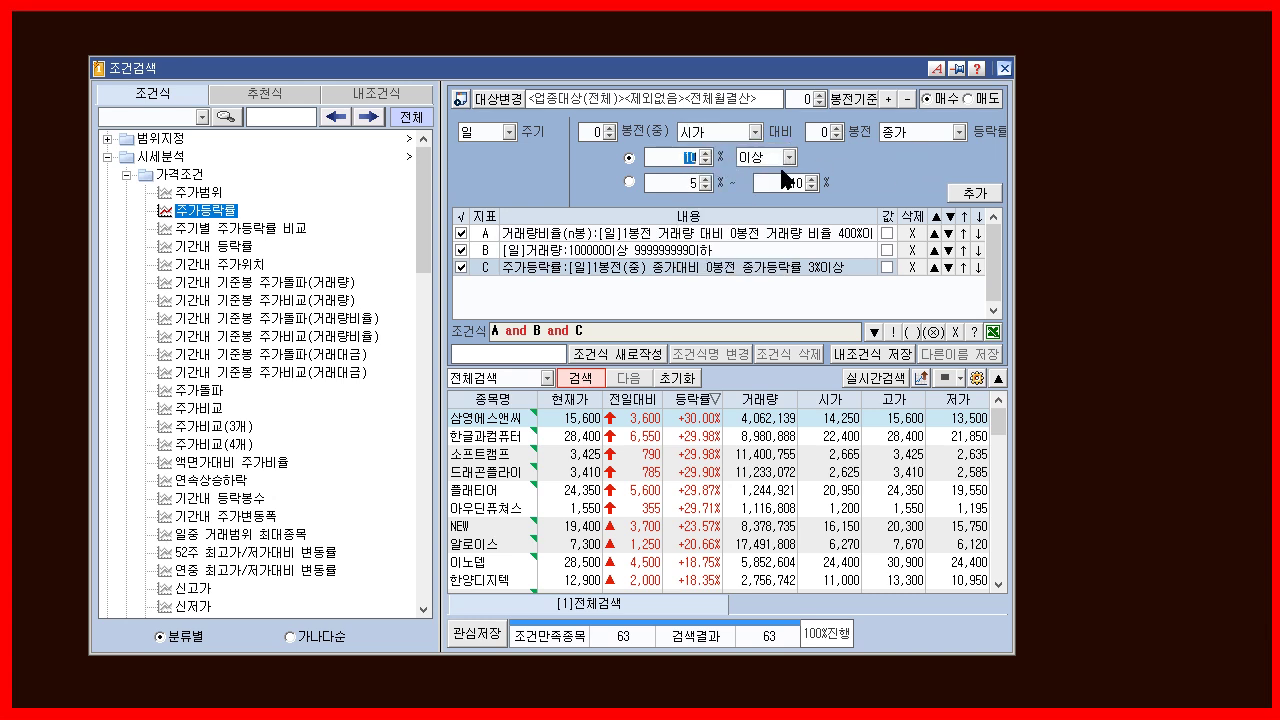
type("1")
left_click(975, 193)
- Rerun the search with all four conditions and browse the matches sorted by descending 등락률
left_click(580, 378)
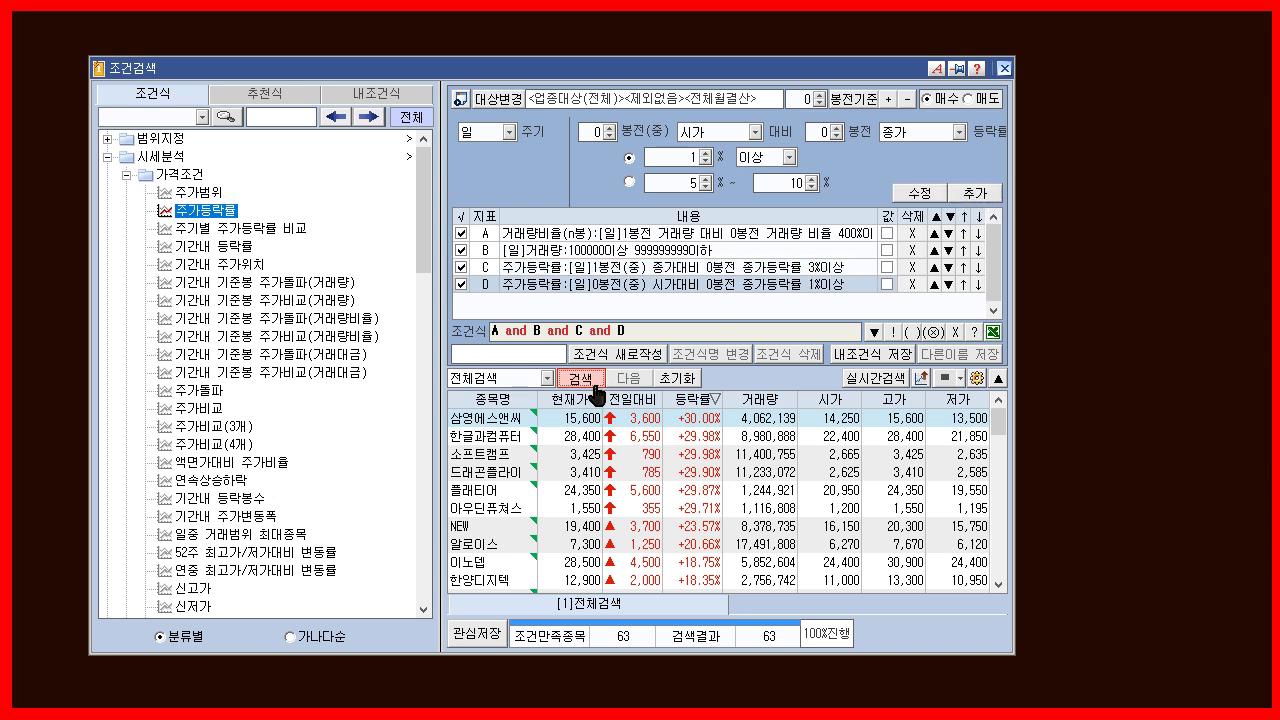
left_click(711, 398)
left_click(711, 398)
scroll(705, 443, "down", 5)
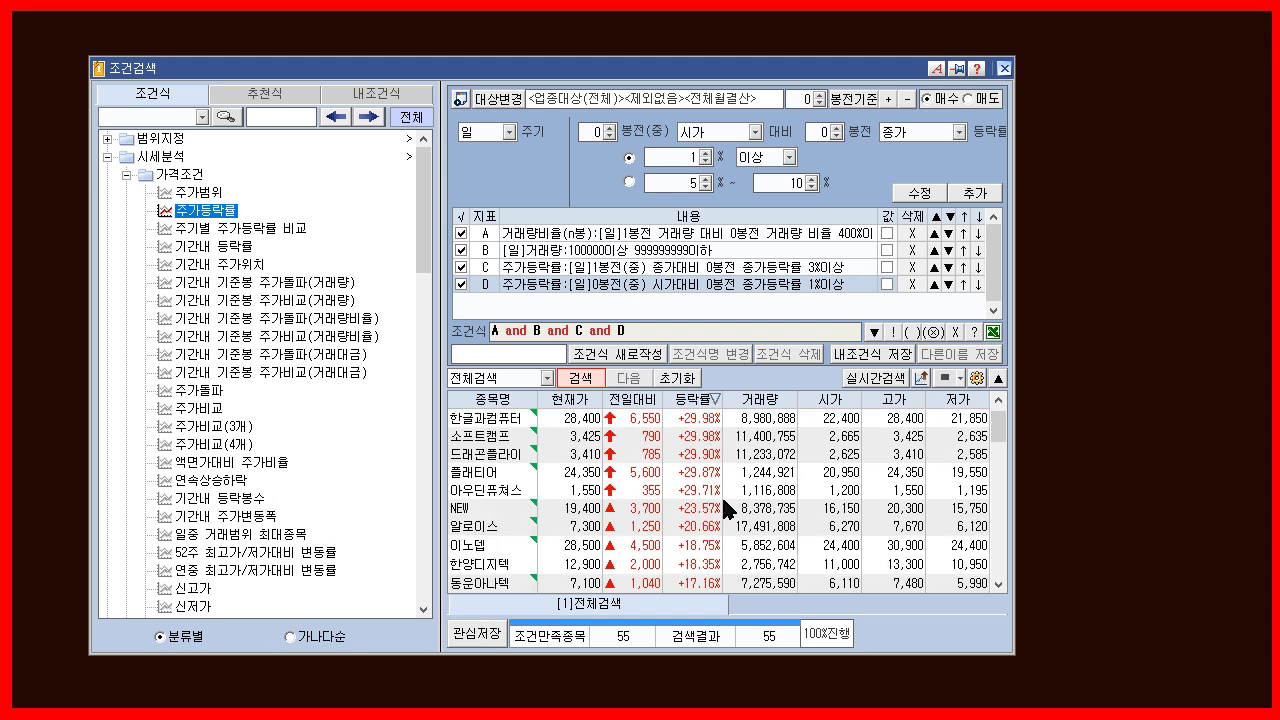
scroll(735, 543, "down", 3)
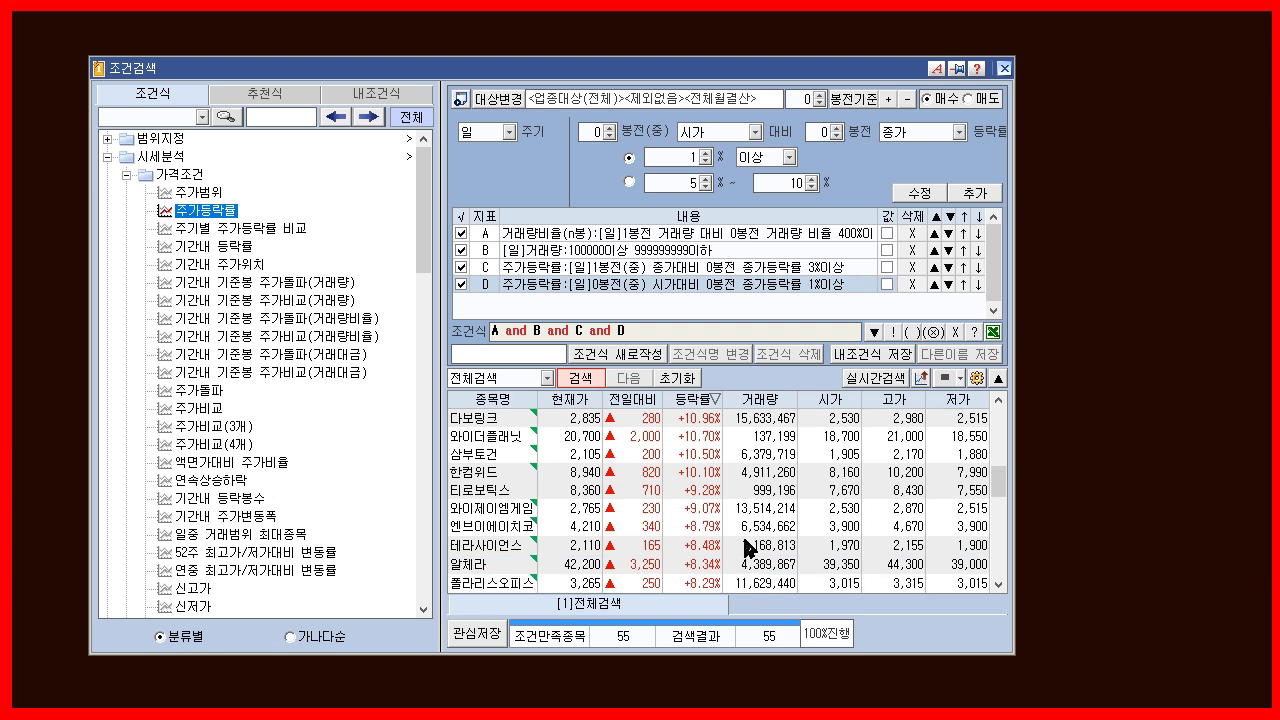
scroll(735, 547, "down", 5)
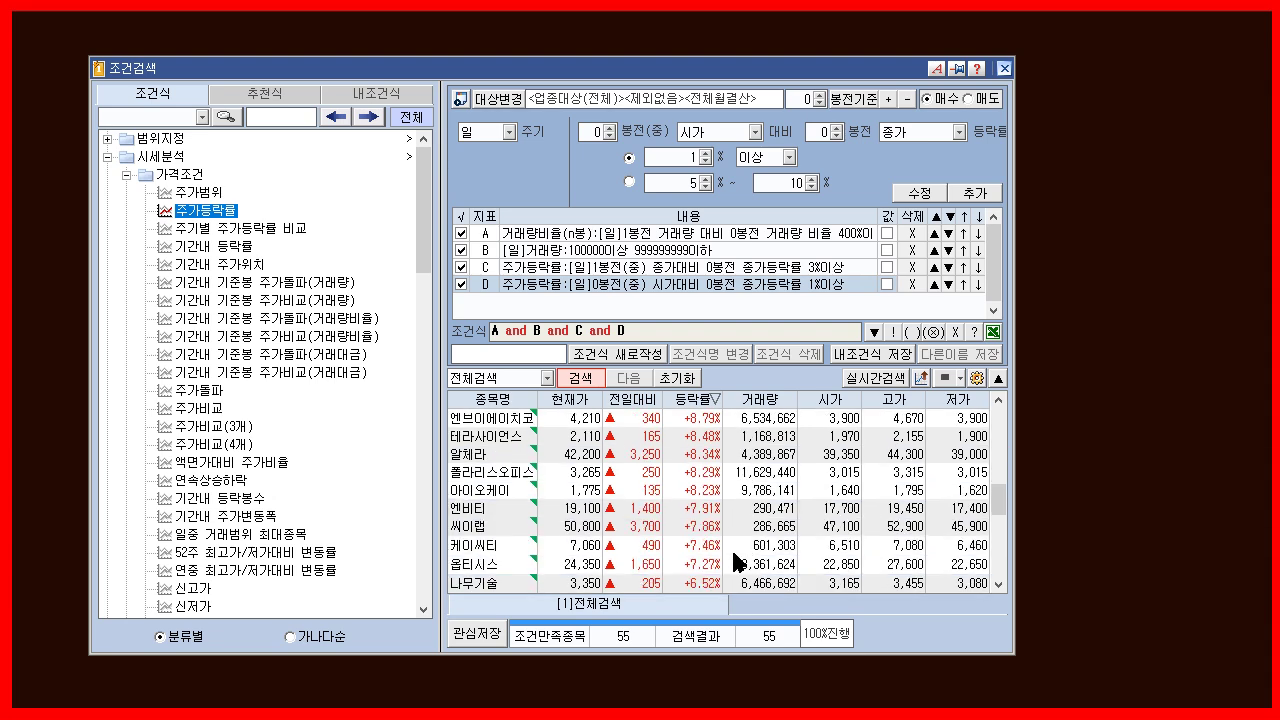
scroll(735, 578, "down", 3)
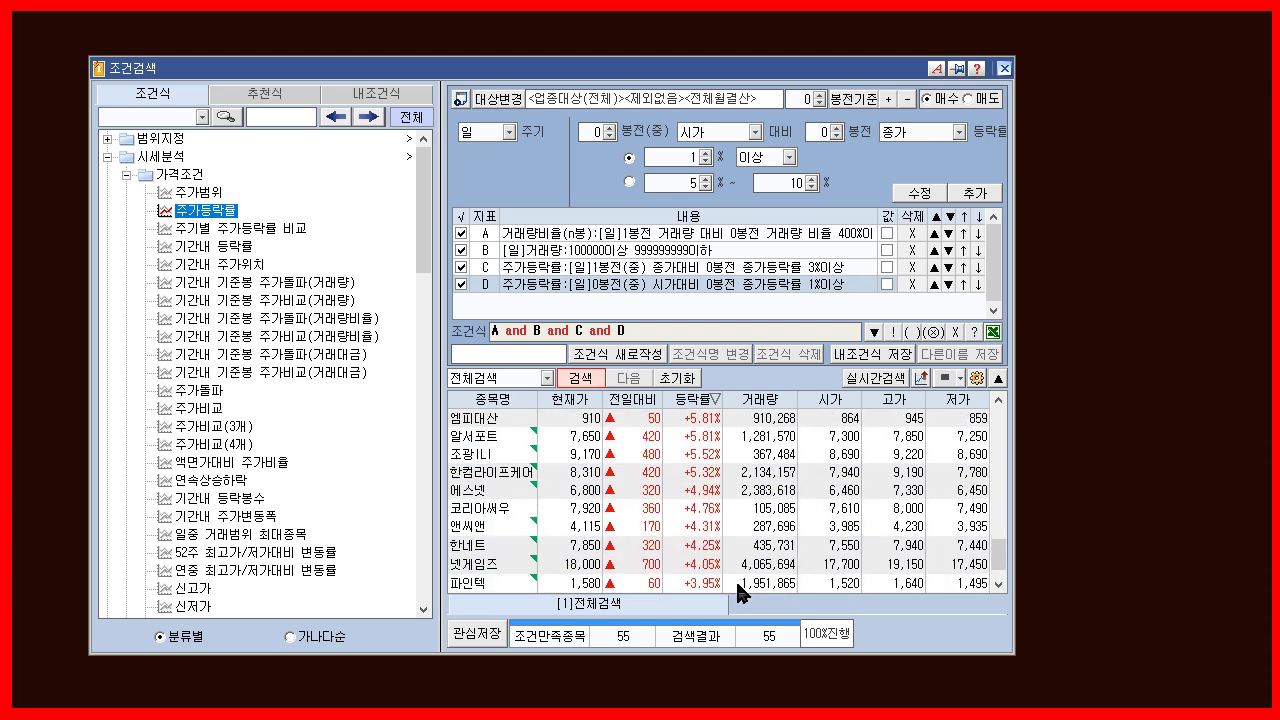
scroll(762, 579, "up", 5)
scroll(765, 578, "up", 5)
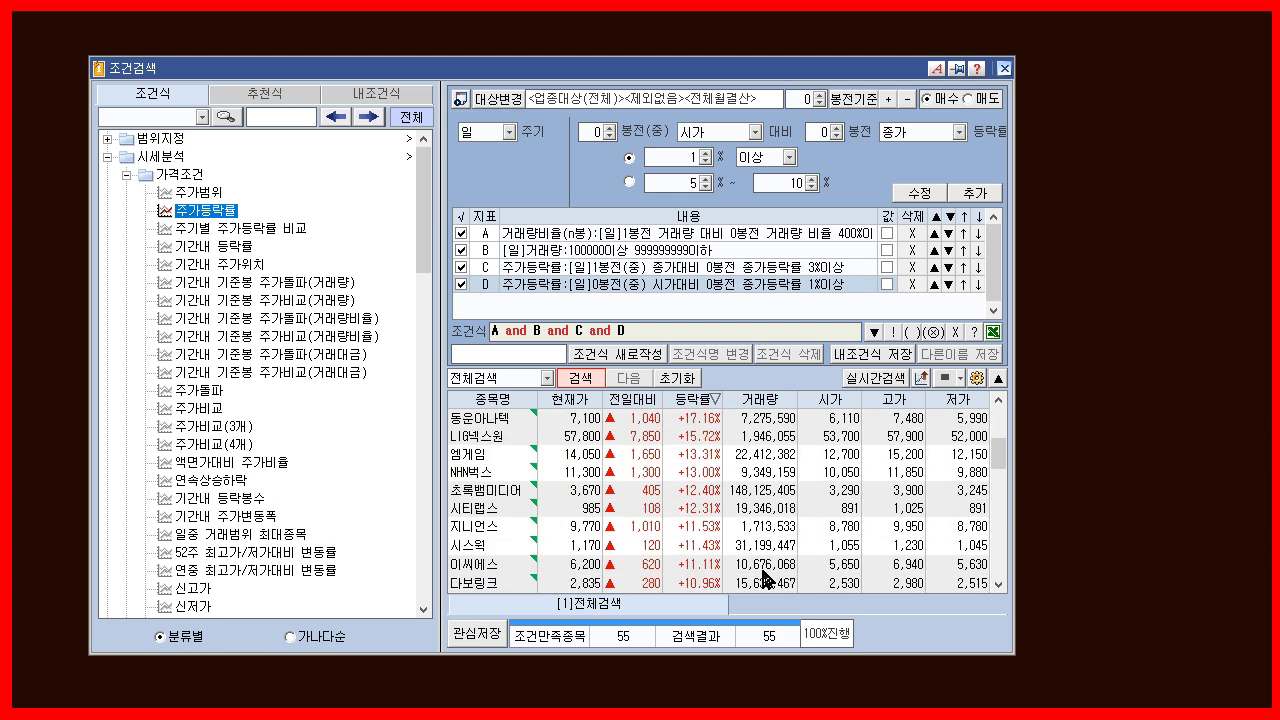
- Try to save the four-condition formula to 내조건식
left_click(872, 355)
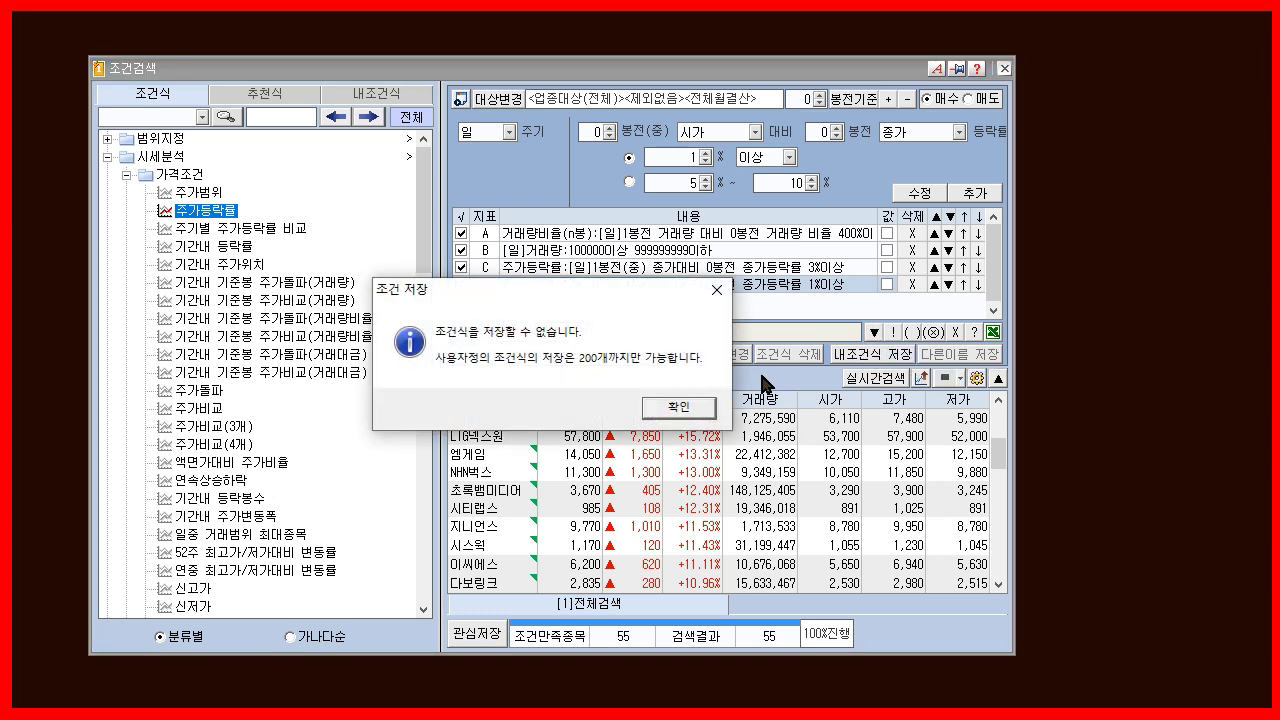
left_click(680, 407)
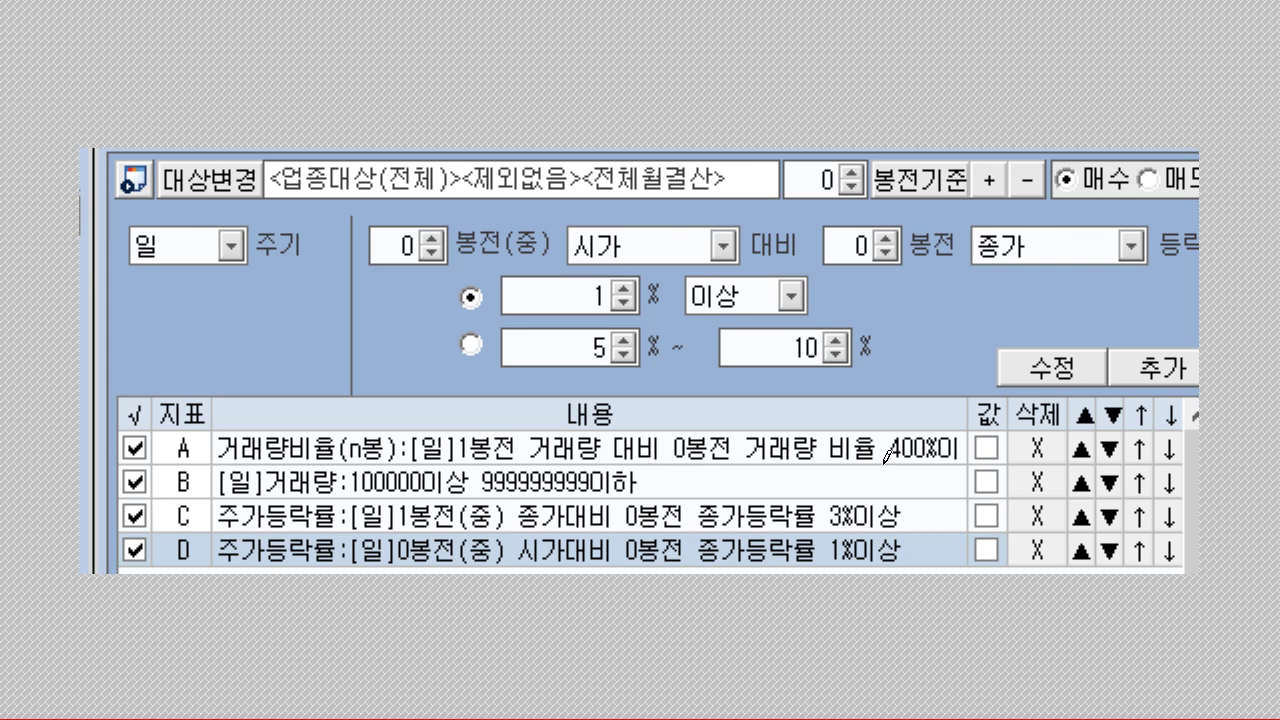
- On the enlarged capture of the conditions, circle the 400% volume ratio in row A and underline 3%이상 in row C
mouse_move(900, 477)
left_mouse_down()
mouse_move(908, 364)
mouse_move(902, 482)
left_mouse_up()
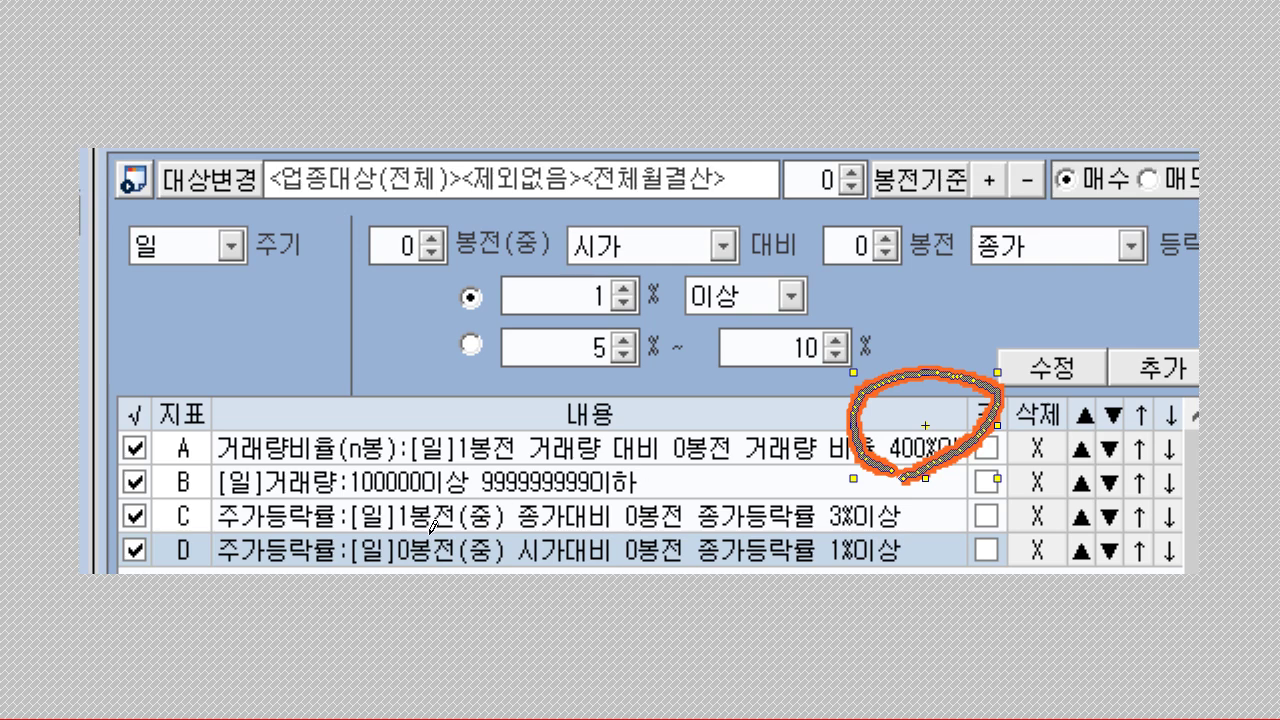
left_click_drag(820, 536, 926, 536)
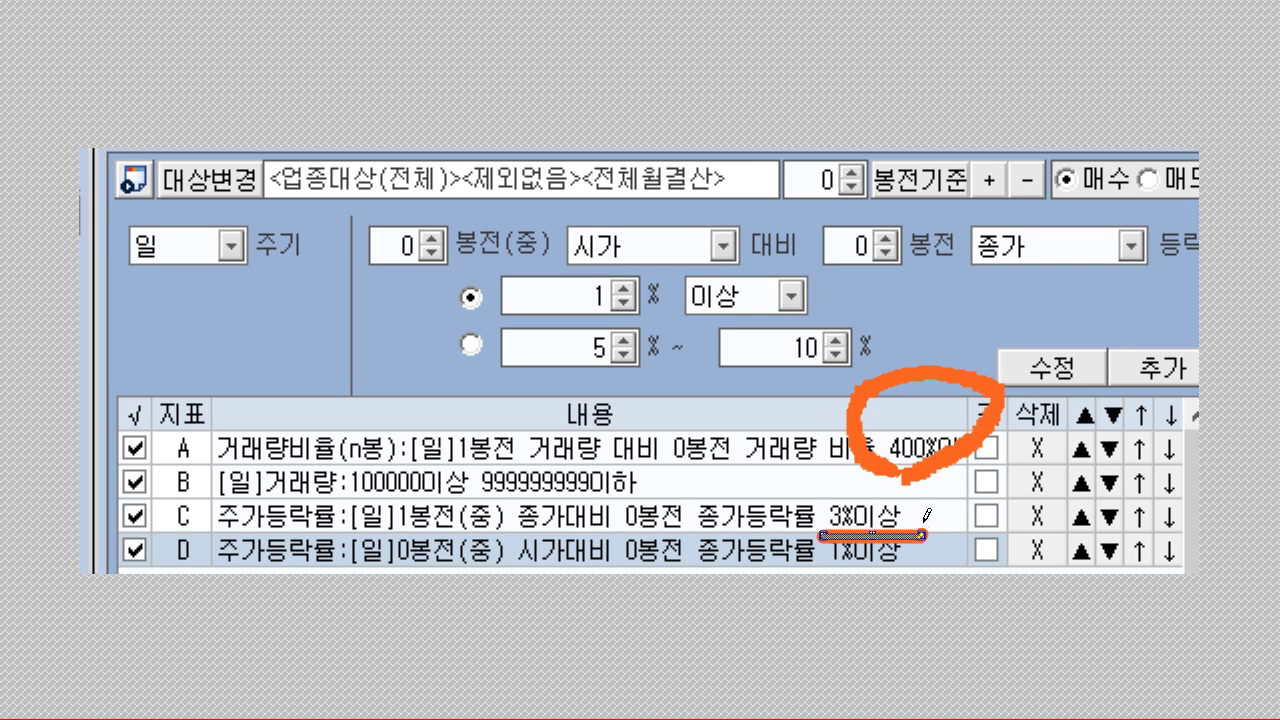
left_click_drag(894, 517, 918, 522)
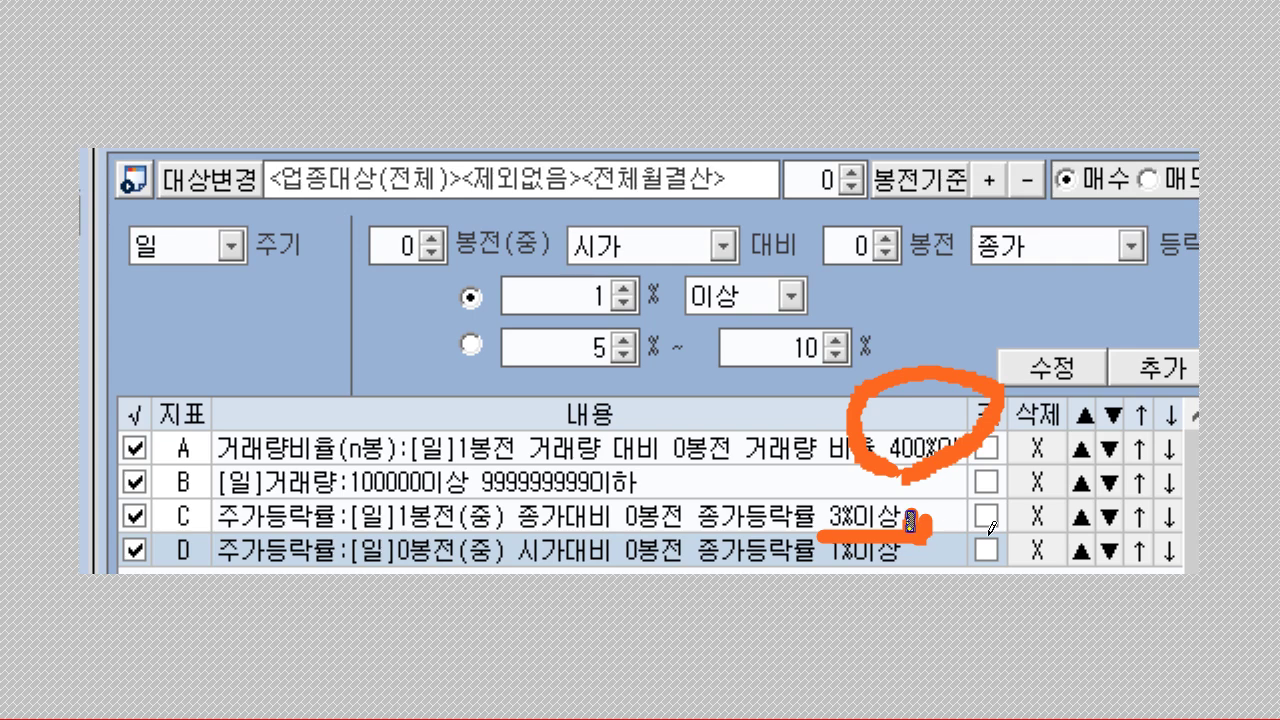
- Underline 종가등락률 1%이상 in row D, mark the side of rows A to D, and sketch a rising zigzag arrow above them
left_click_drag(690, 573, 903, 573)
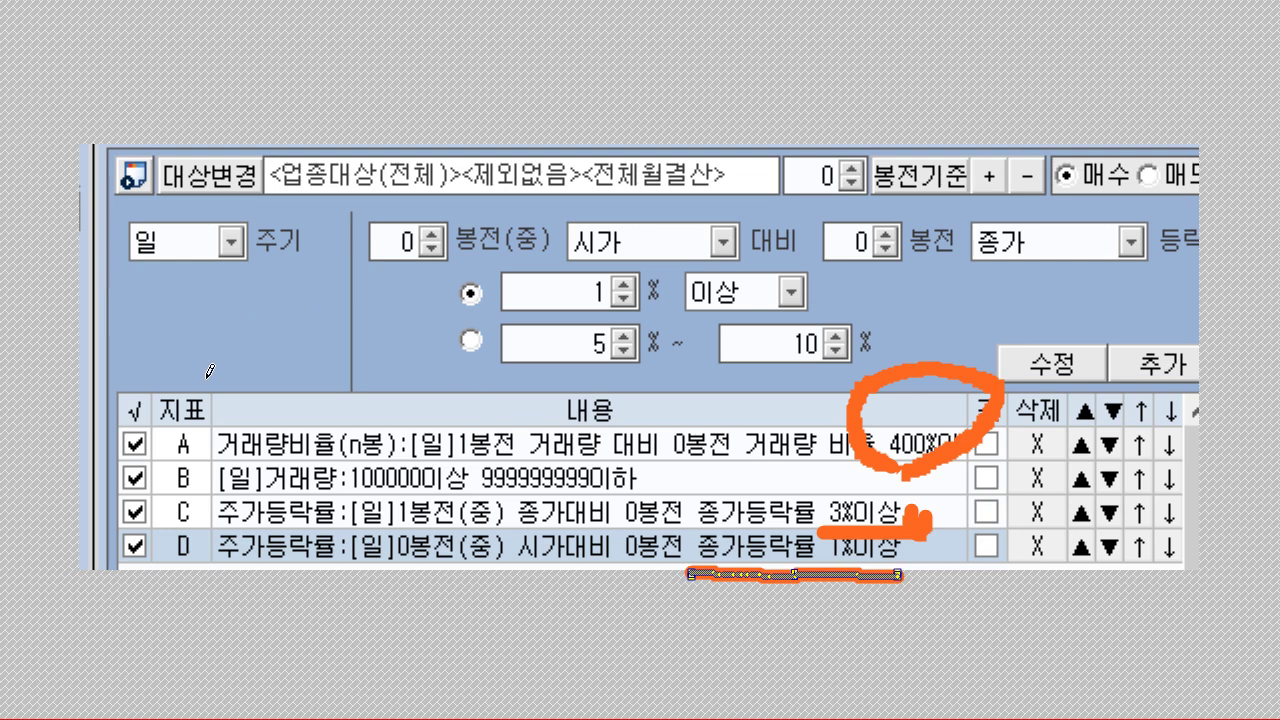
mouse_move(208, 374)
left_mouse_down()
mouse_move(168, 538)
mouse_move(186, 545)
left_mouse_up()
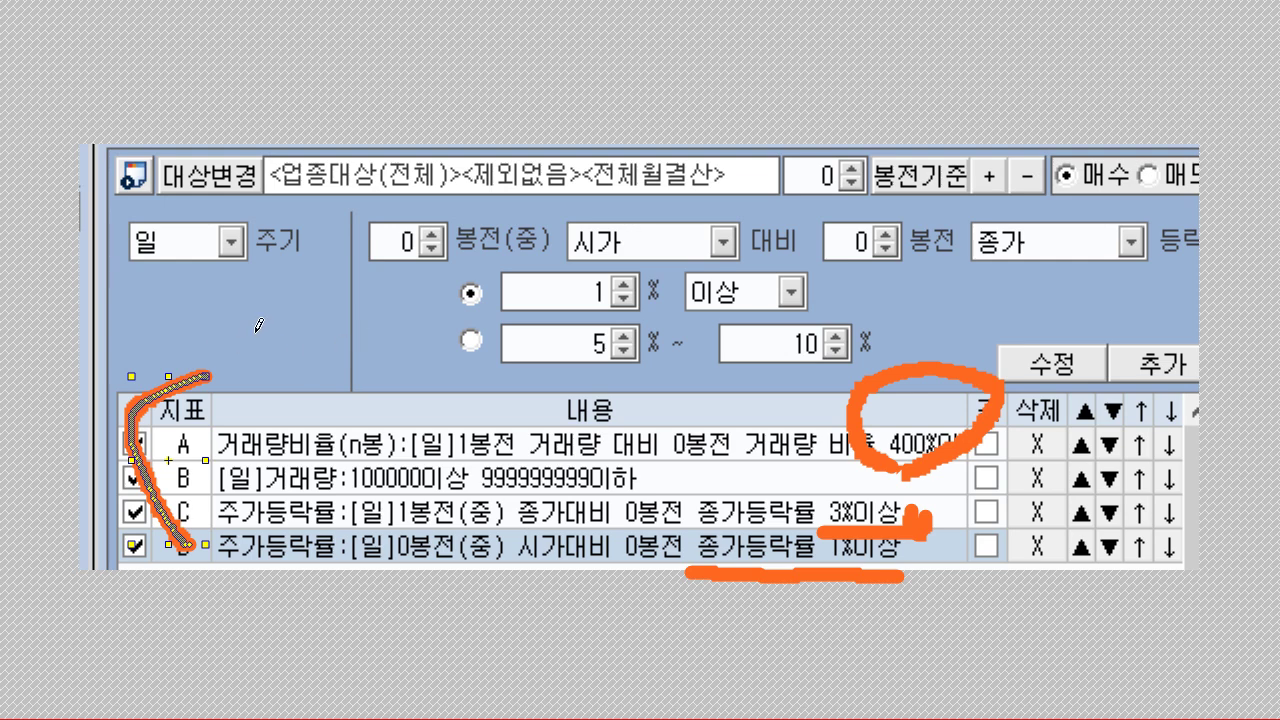
mouse_move(242, 386)
left_mouse_down()
mouse_move(305, 350)
mouse_move(400, 330)
mouse_move(368, 314)
mouse_move(437, 330)
left_mouse_up()
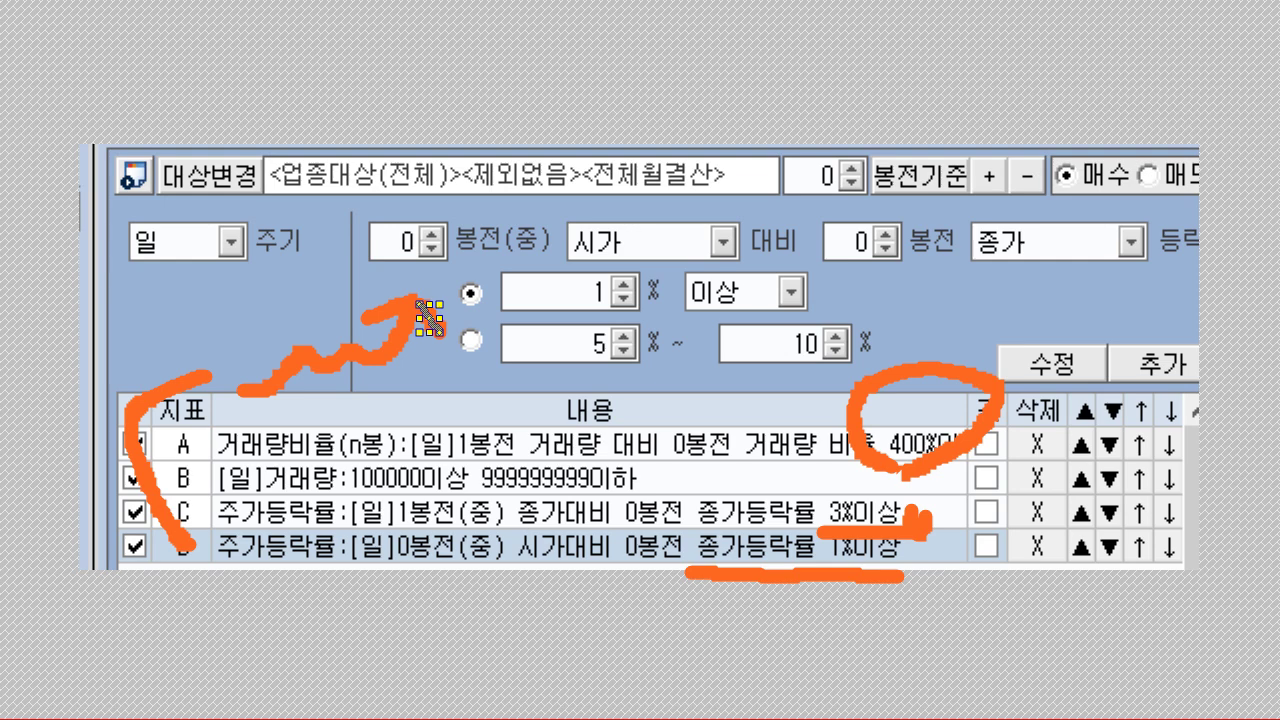
key("Escape")
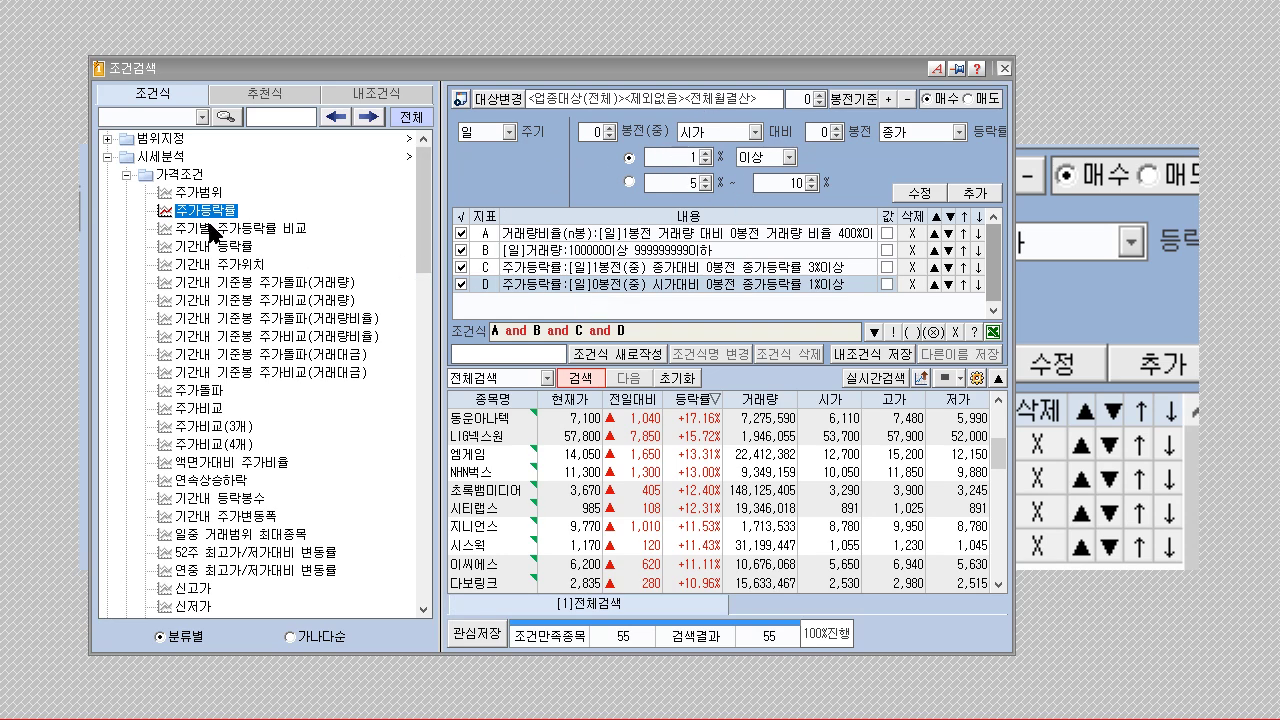
- Delete all four search conditions, D through A, from the current formula
left_click(126, 174)
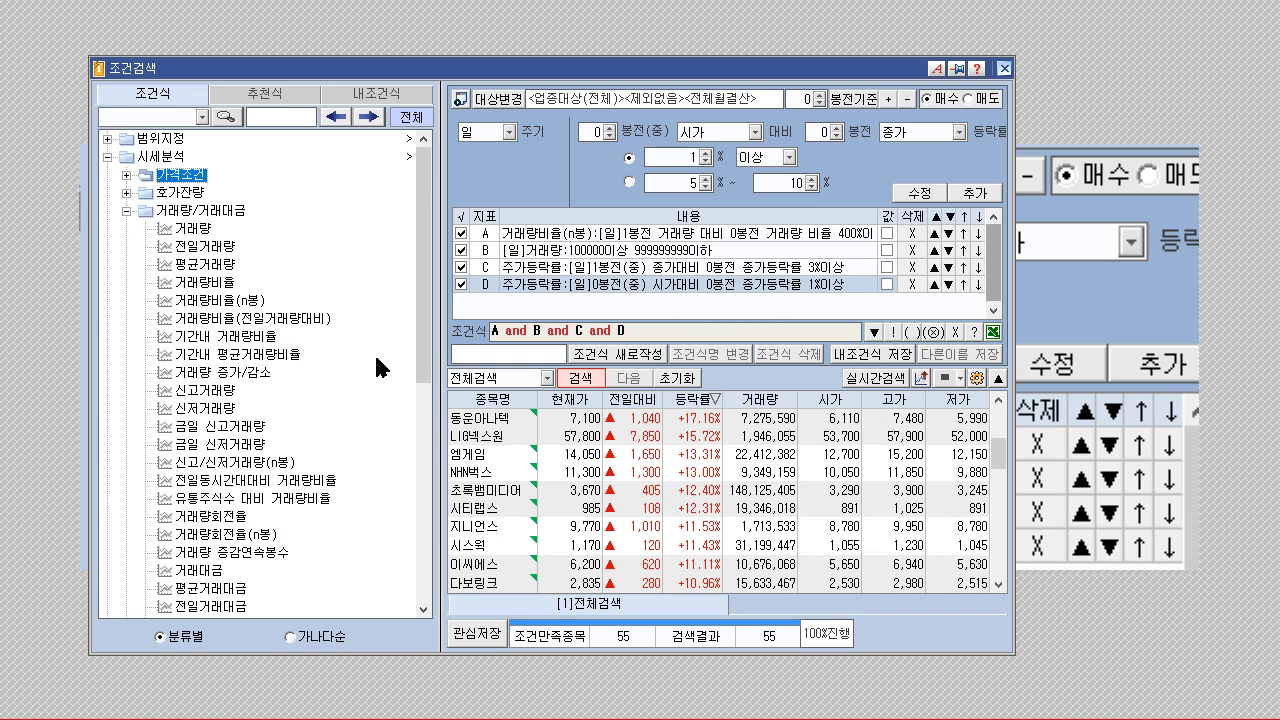
left_click(240, 305)
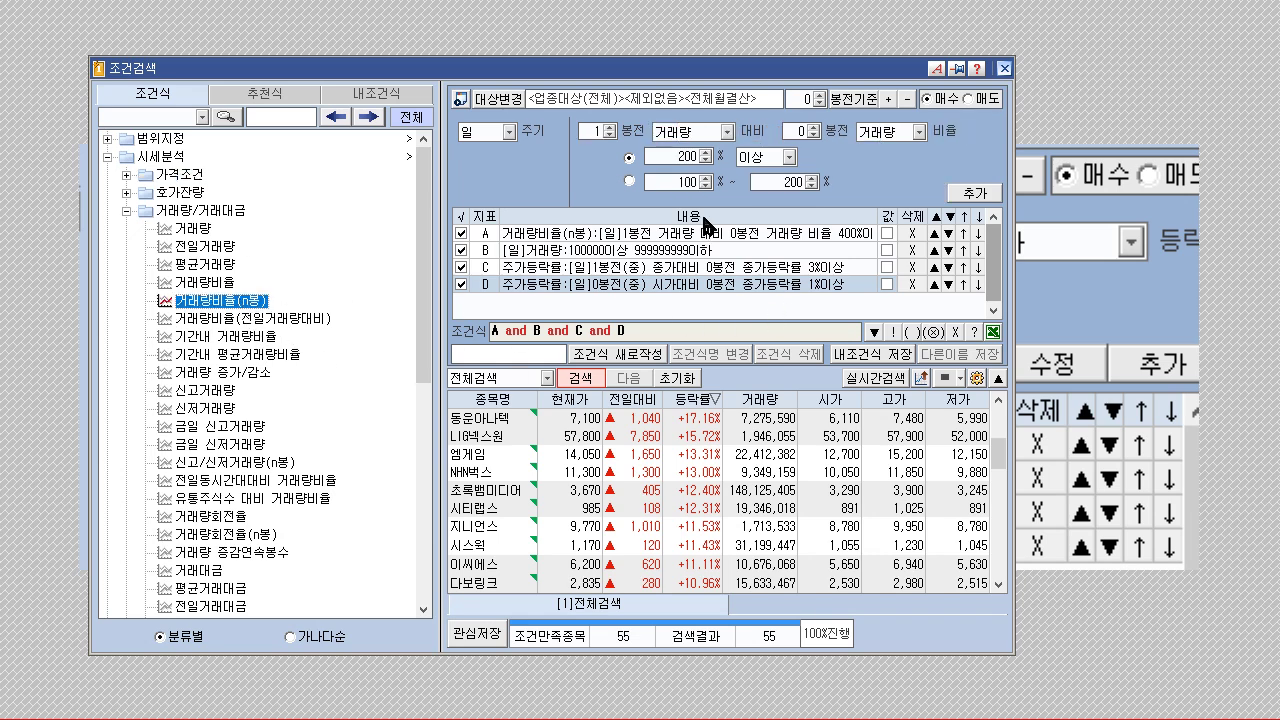
left_click(911, 285)
left_click(911, 267)
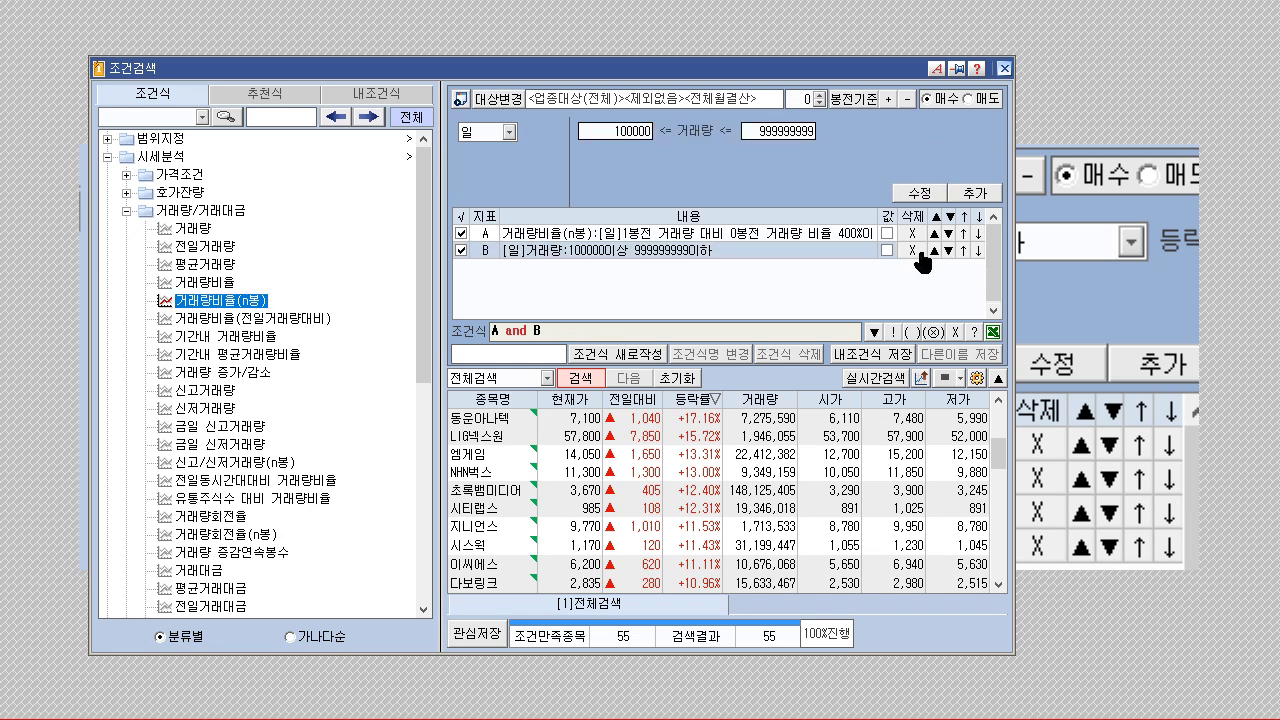
left_click(911, 249)
left_click(911, 232)
left_click(496, 99)
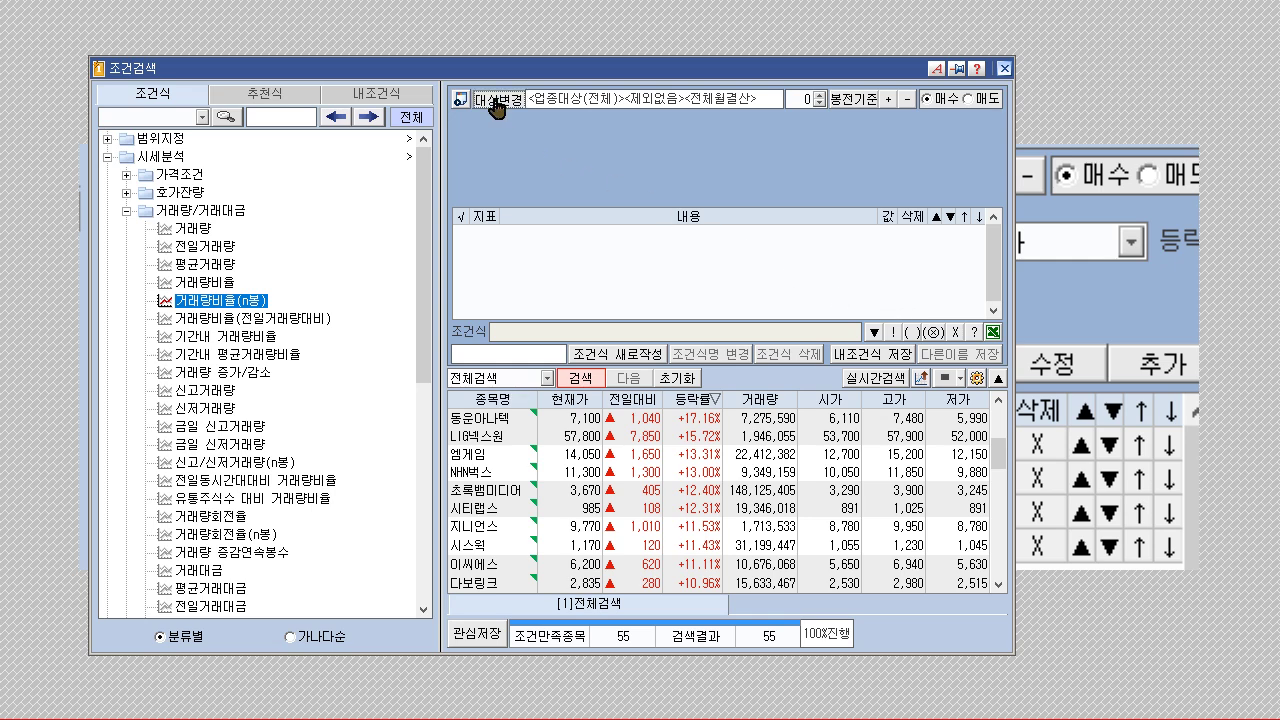
left_click(374, 373)
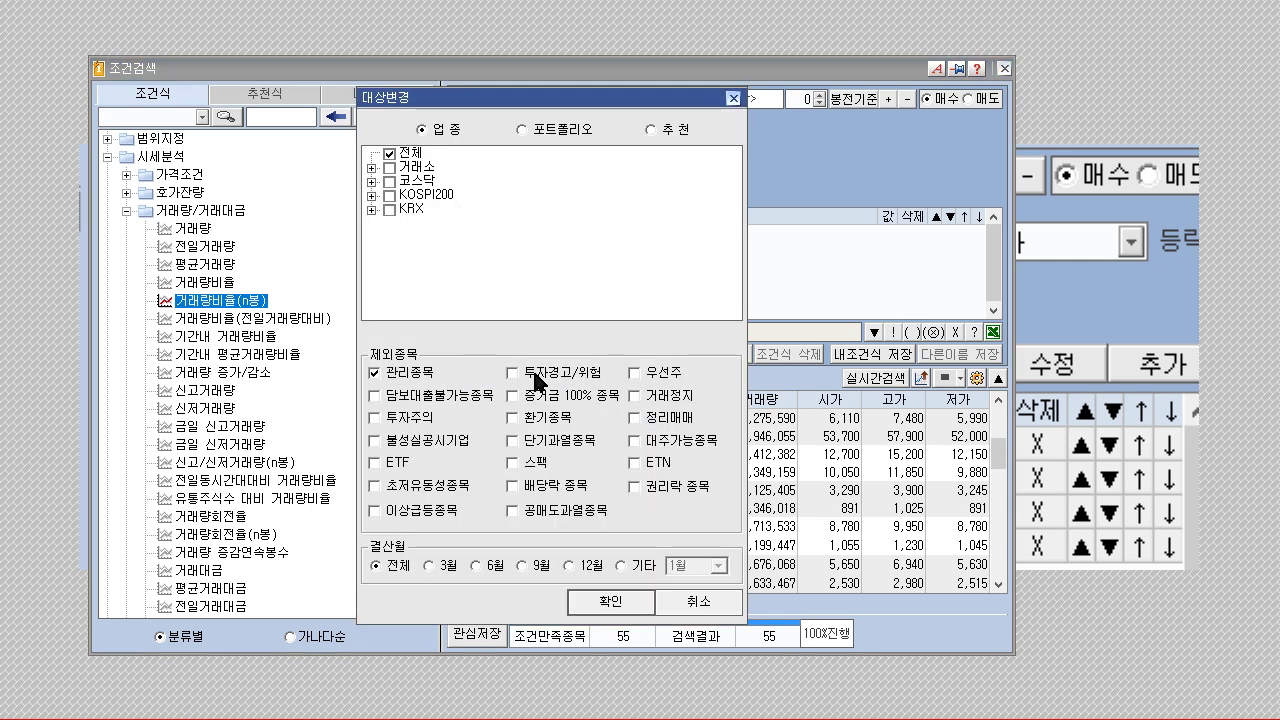
left_click(380, 371)
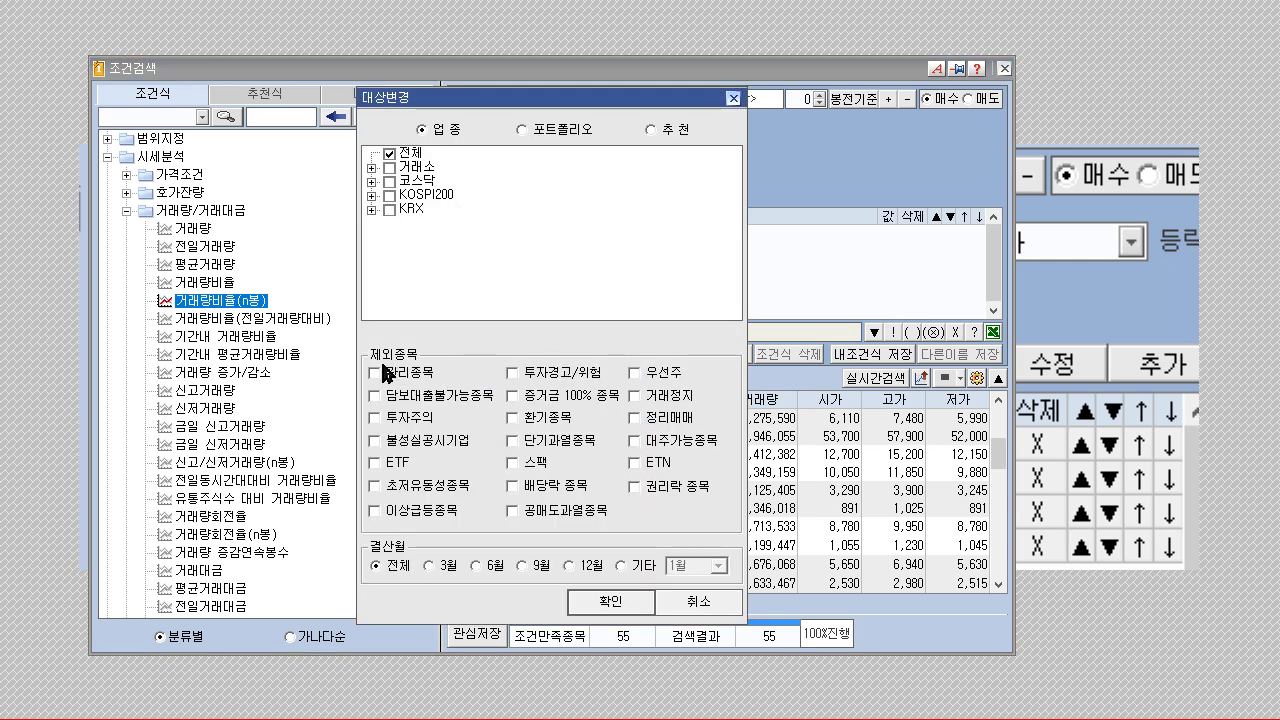
left_click(287, 102)
left_click(686, 603)
- Load the saved formula ■[정리]당일거래량급등 from 내조건식 and delete it
left_click(406, 98)
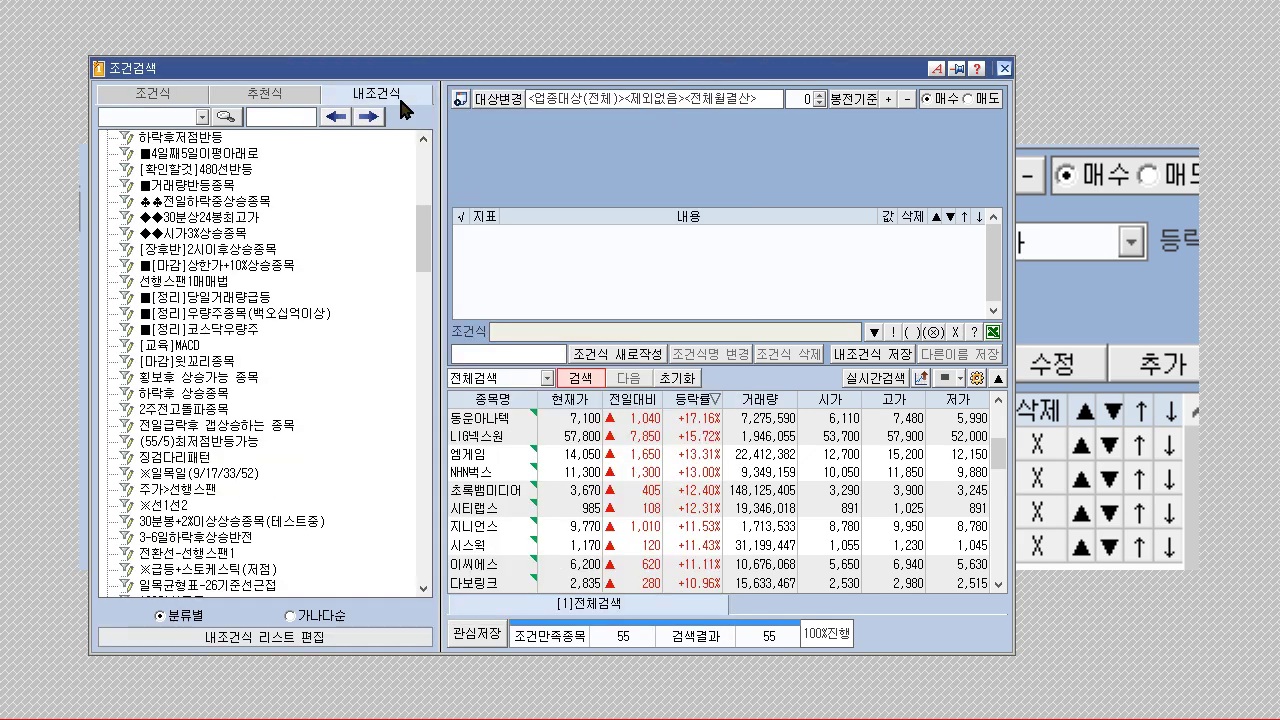
scroll(288, 377, "down", 1)
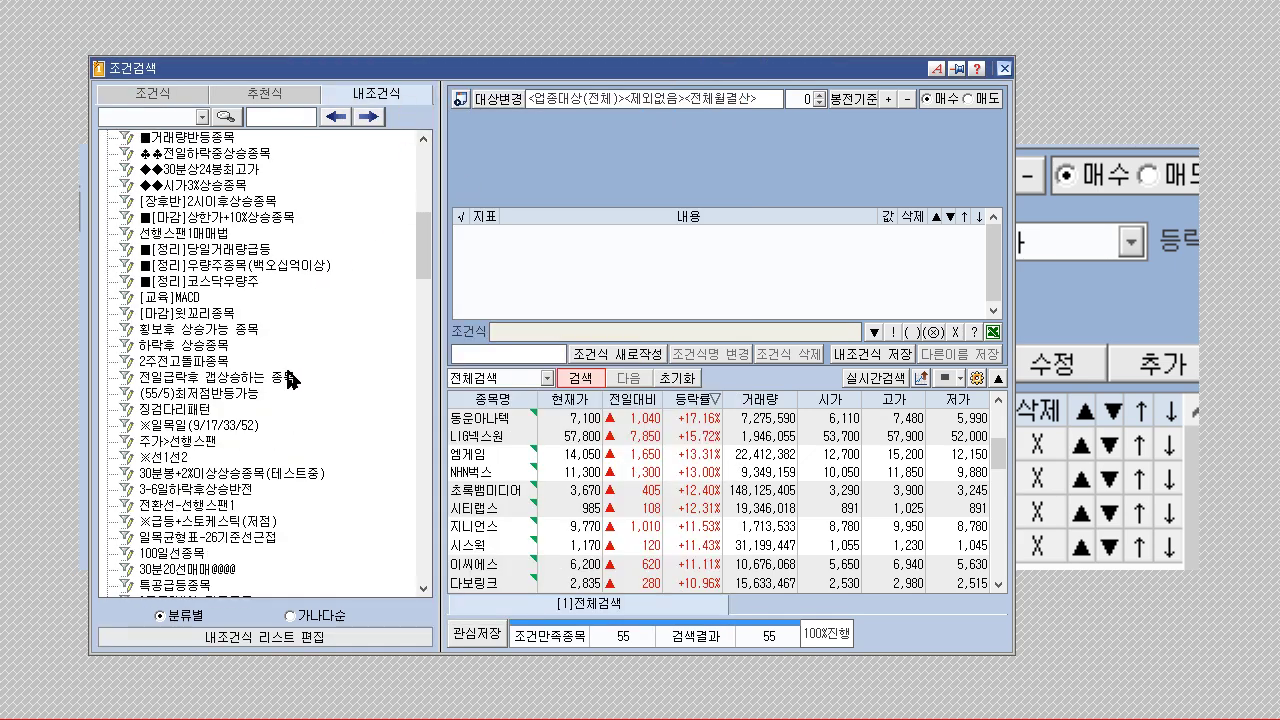
double_click(184, 250)
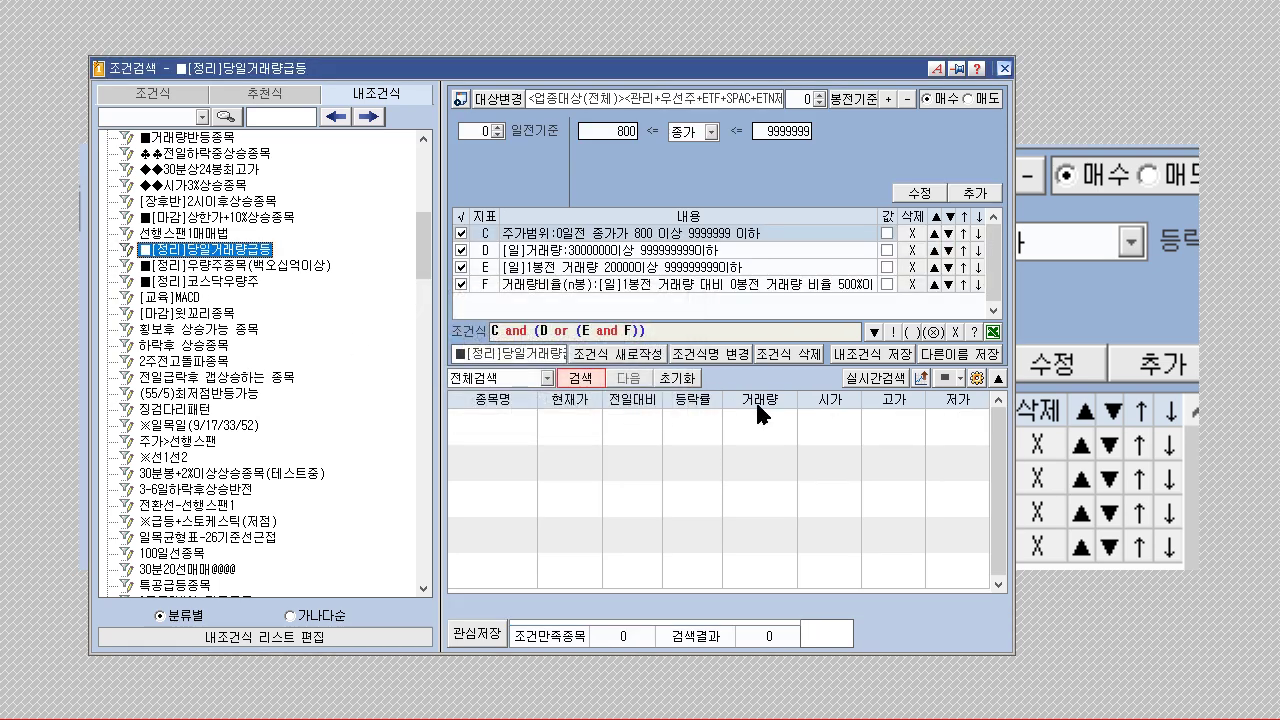
left_click(545, 428)
left_click(785, 357)
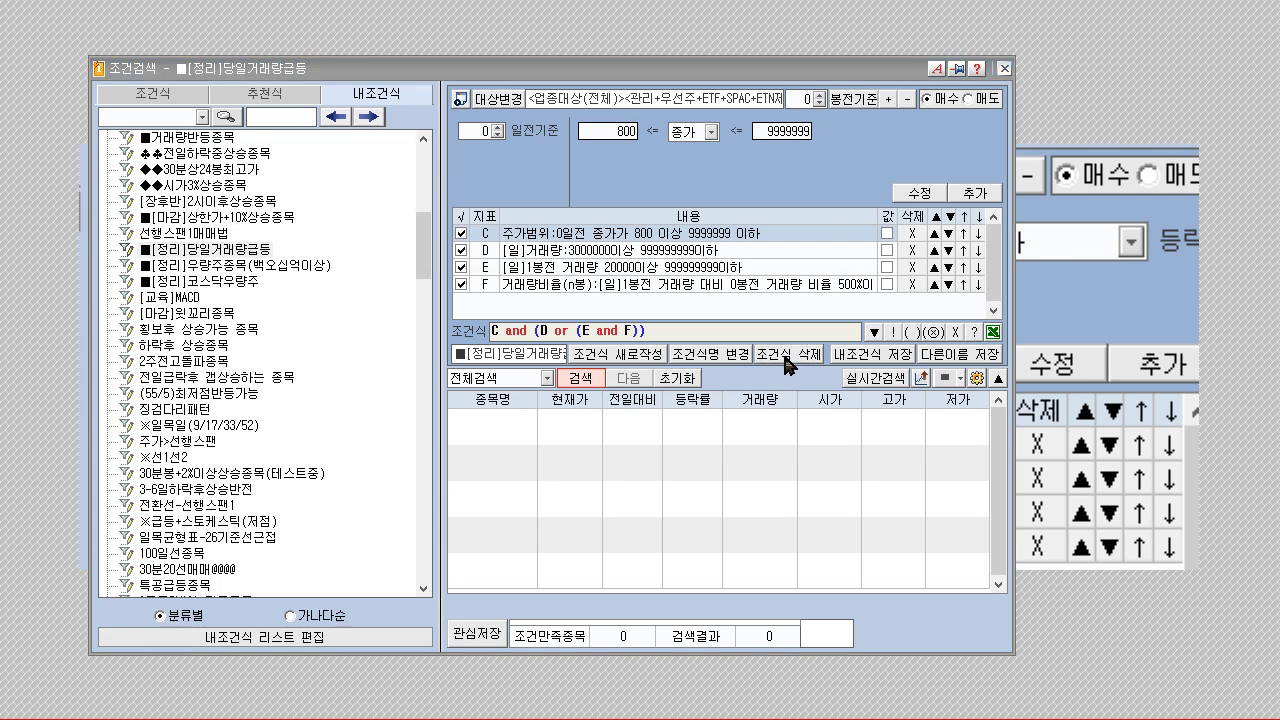
left_click(458, 405)
- Load the saved formula ■[정리]우량주종목(백오십억이상) and delete it
left_click(237, 258)
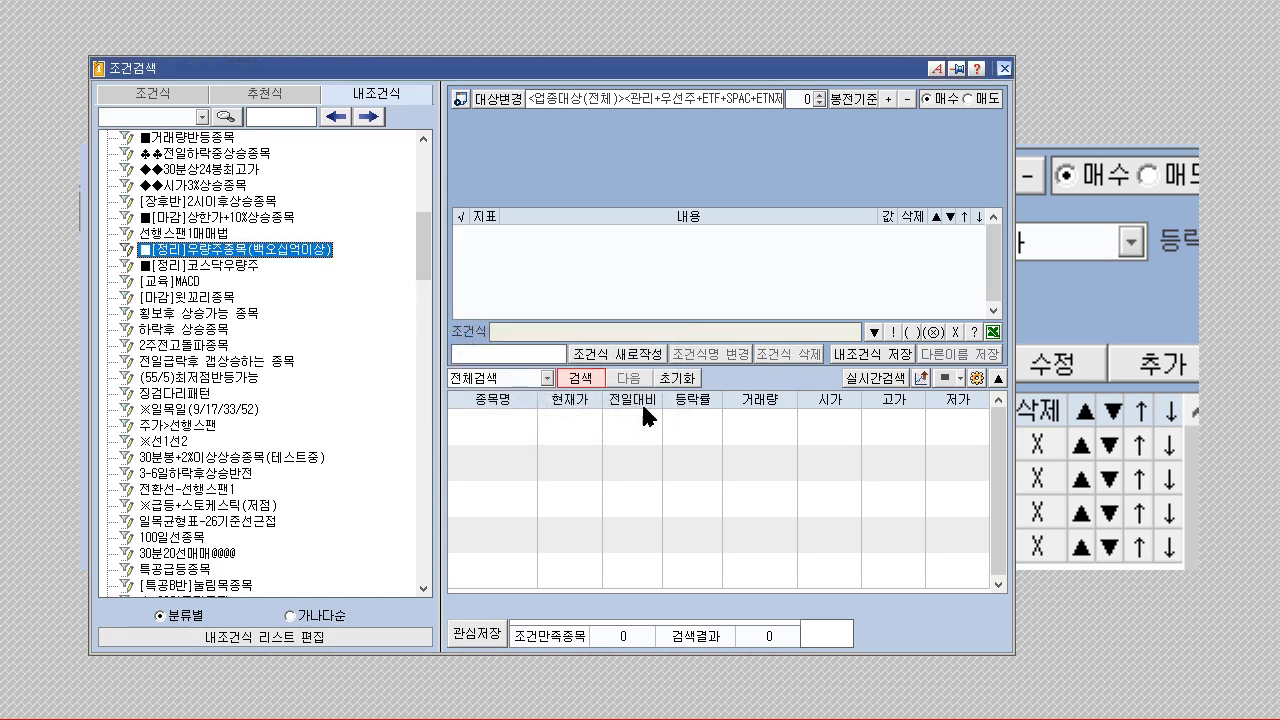
double_click(300, 258)
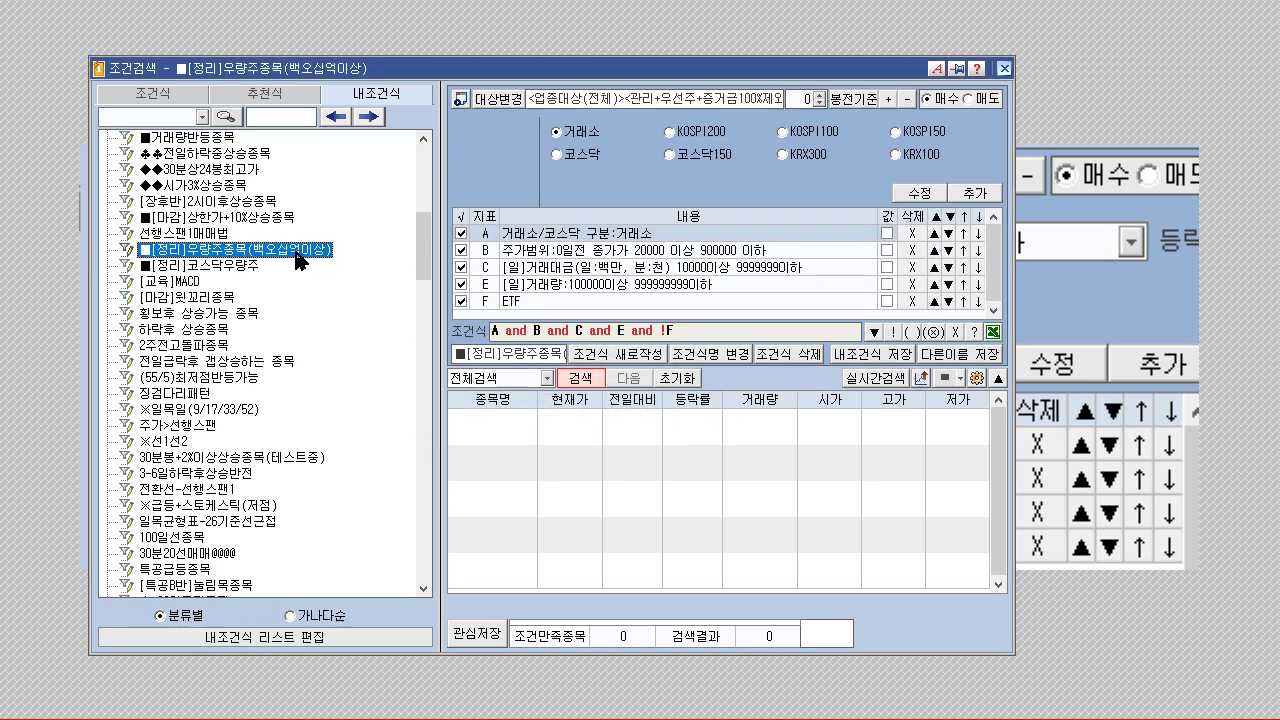
left_click(872, 354)
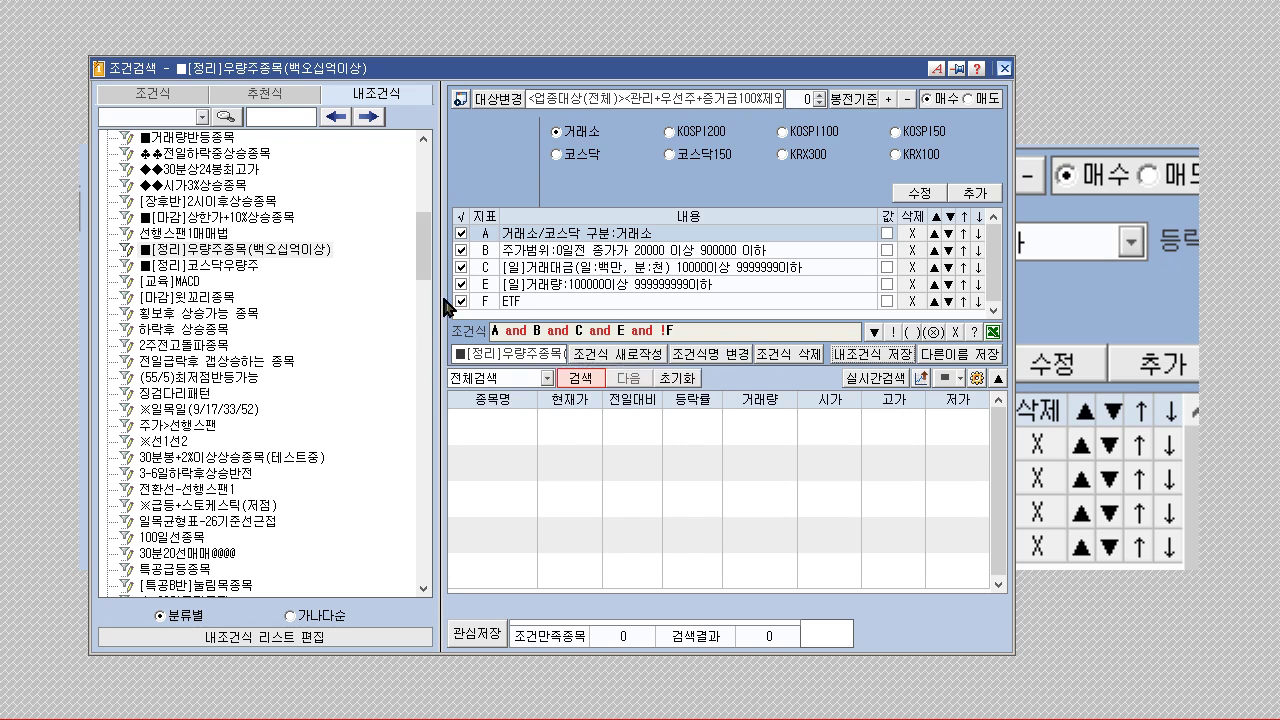
left_click(308, 258)
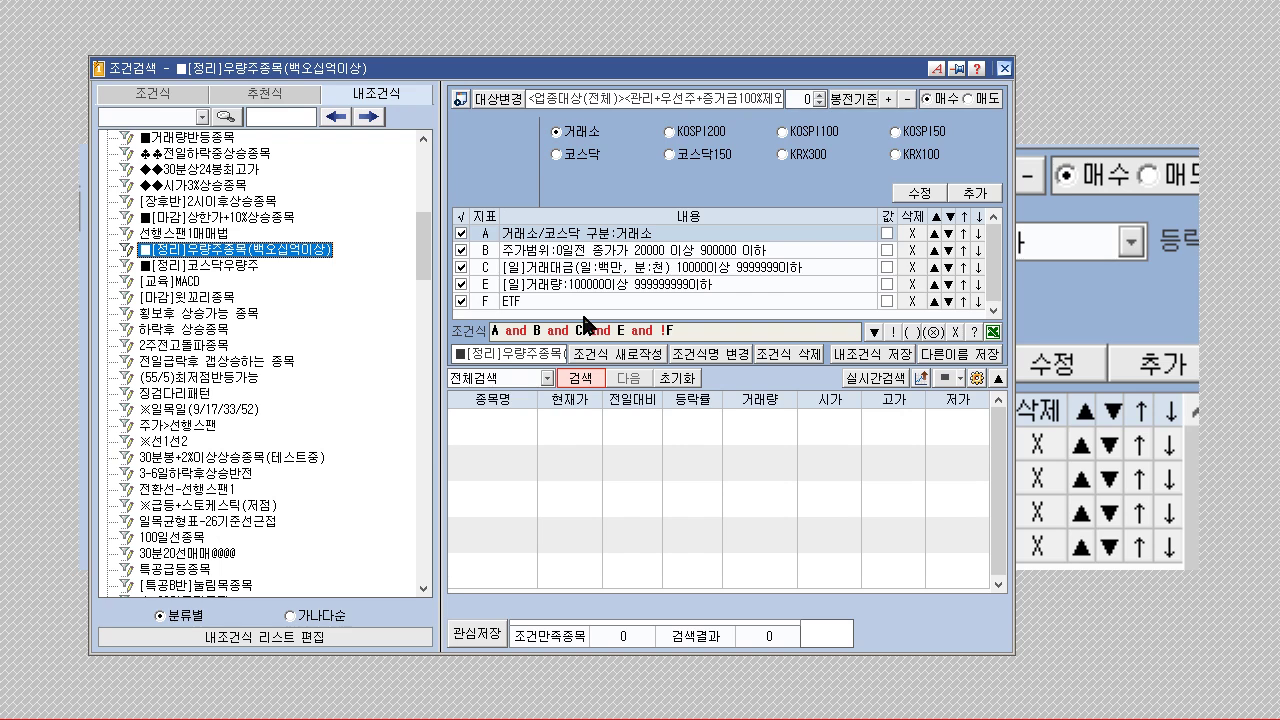
left_click(789, 354)
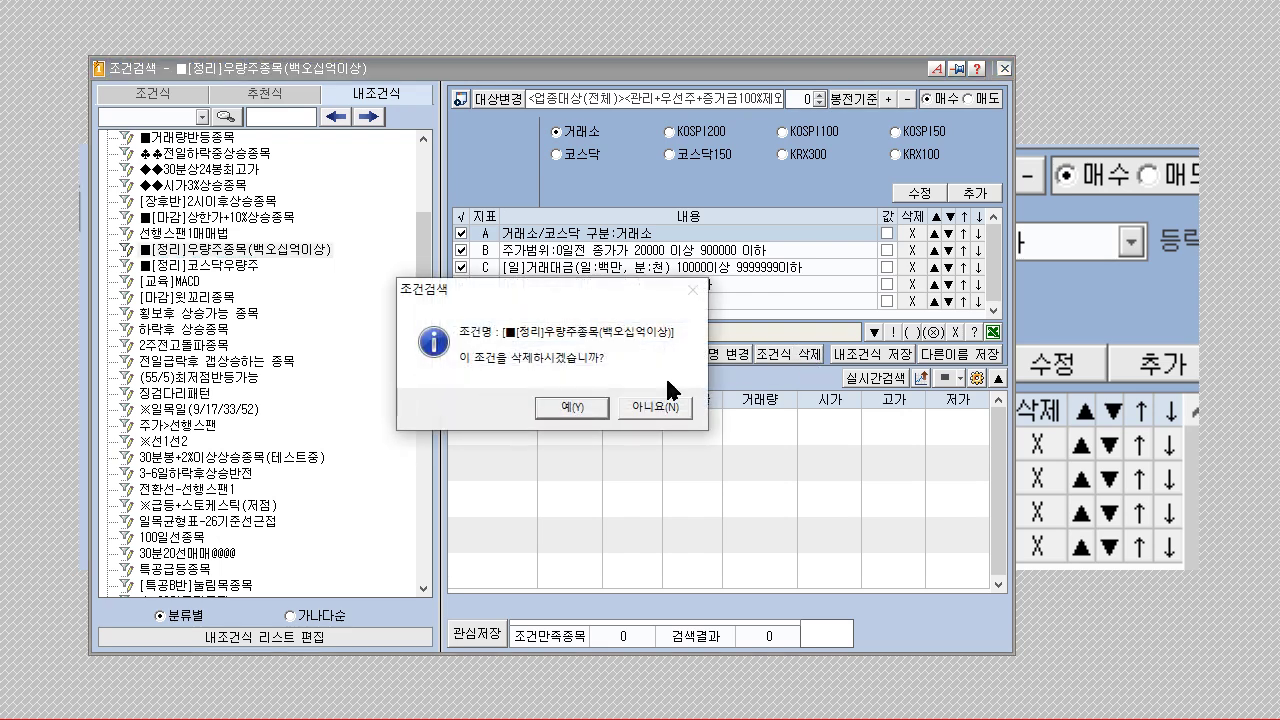
left_click(570, 407)
- Delete the saved formulas ■[정리]코스닥우량주 and [교육]MACD
left_click(224, 250)
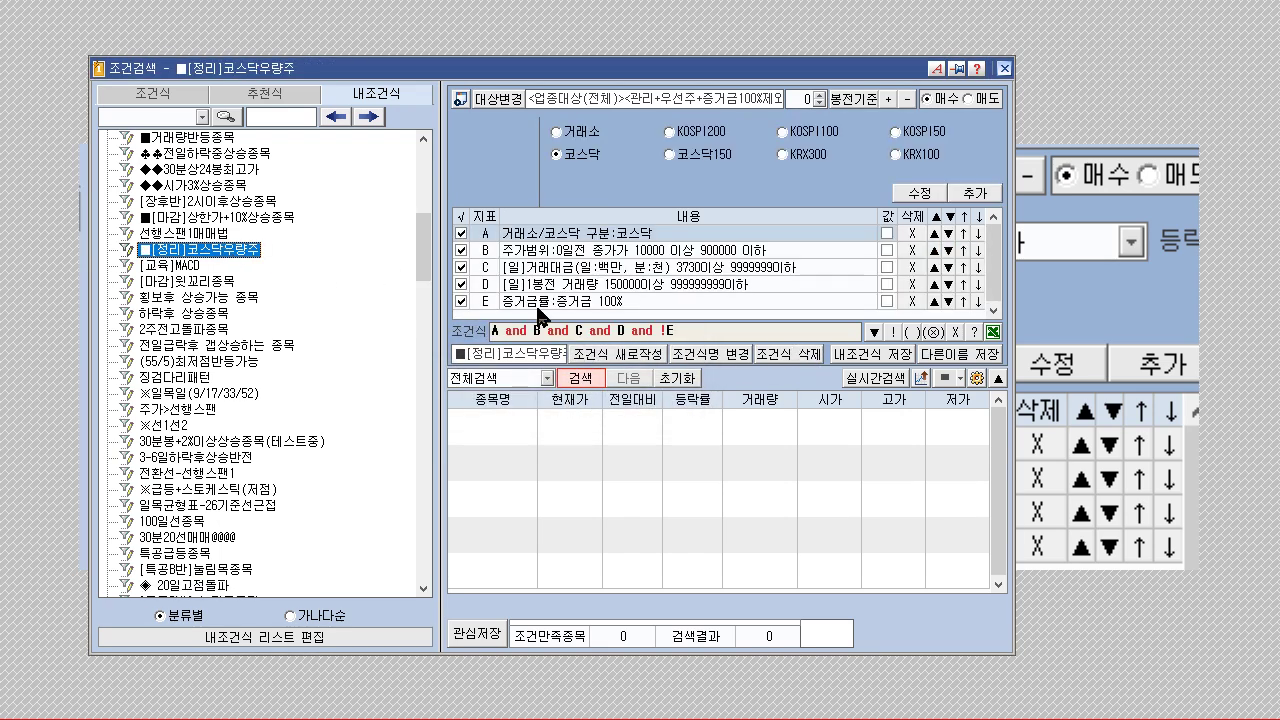
left_click(789, 354)
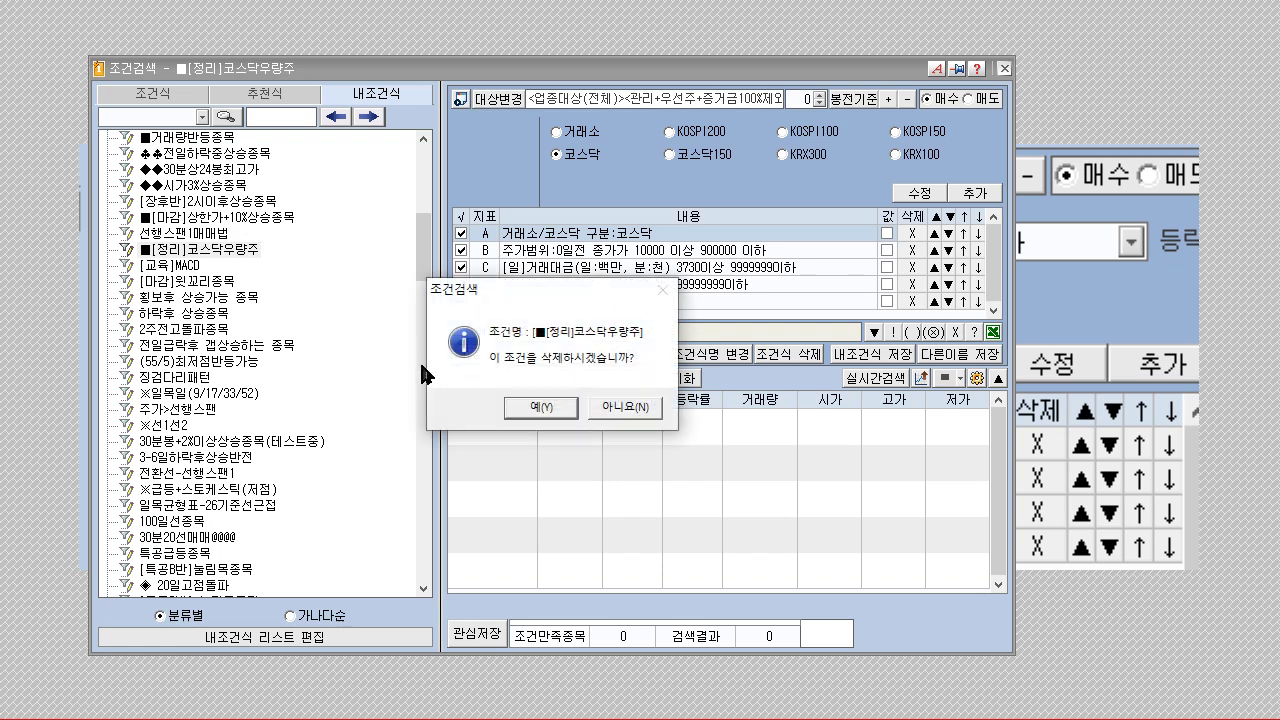
left_click(518, 410)
left_click(197, 252)
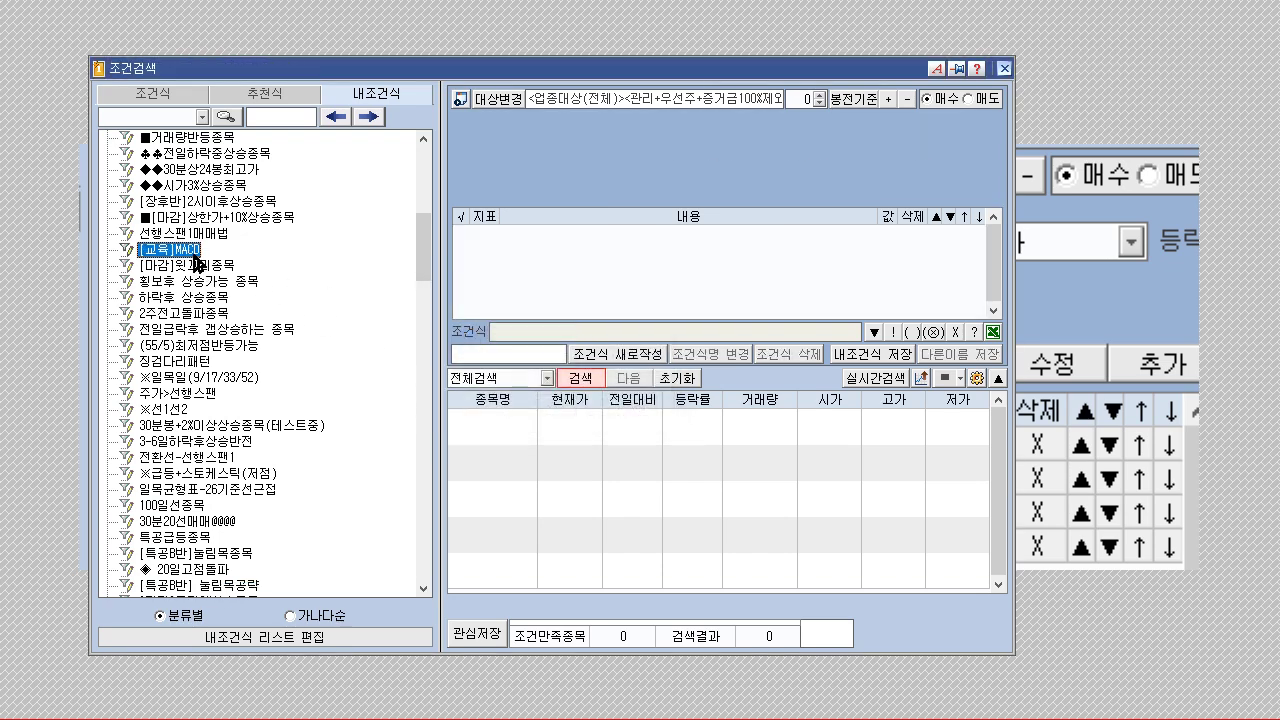
left_click(789, 354)
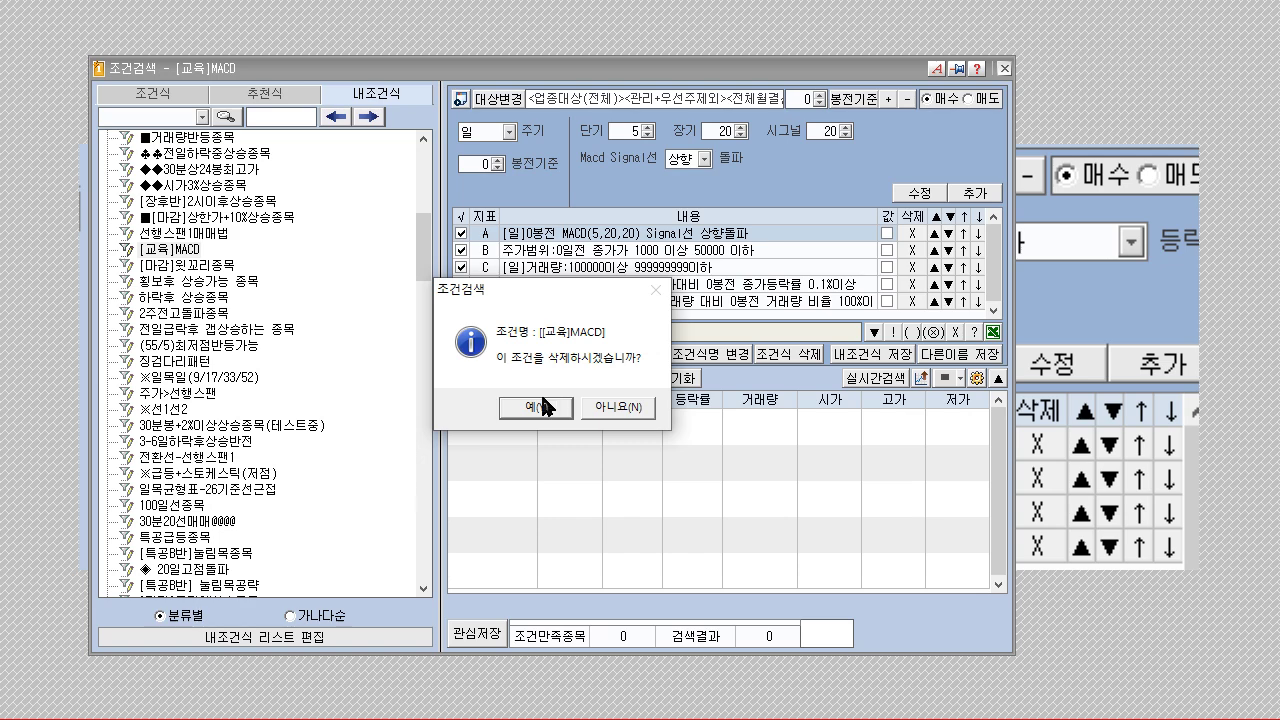
left_click(540, 405)
- Delete the saved formulas [마감]윗꼬리종목 and 선행스팬1매매법
left_click(213, 255)
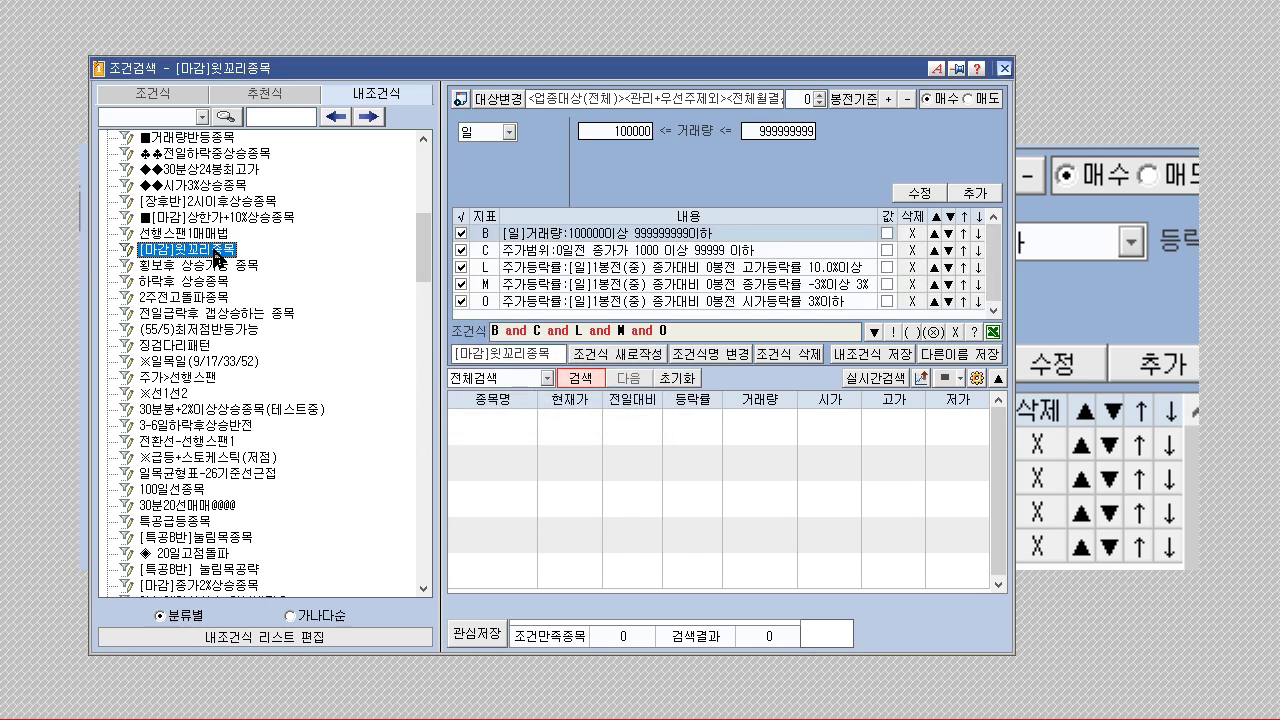
left_click(789, 354)
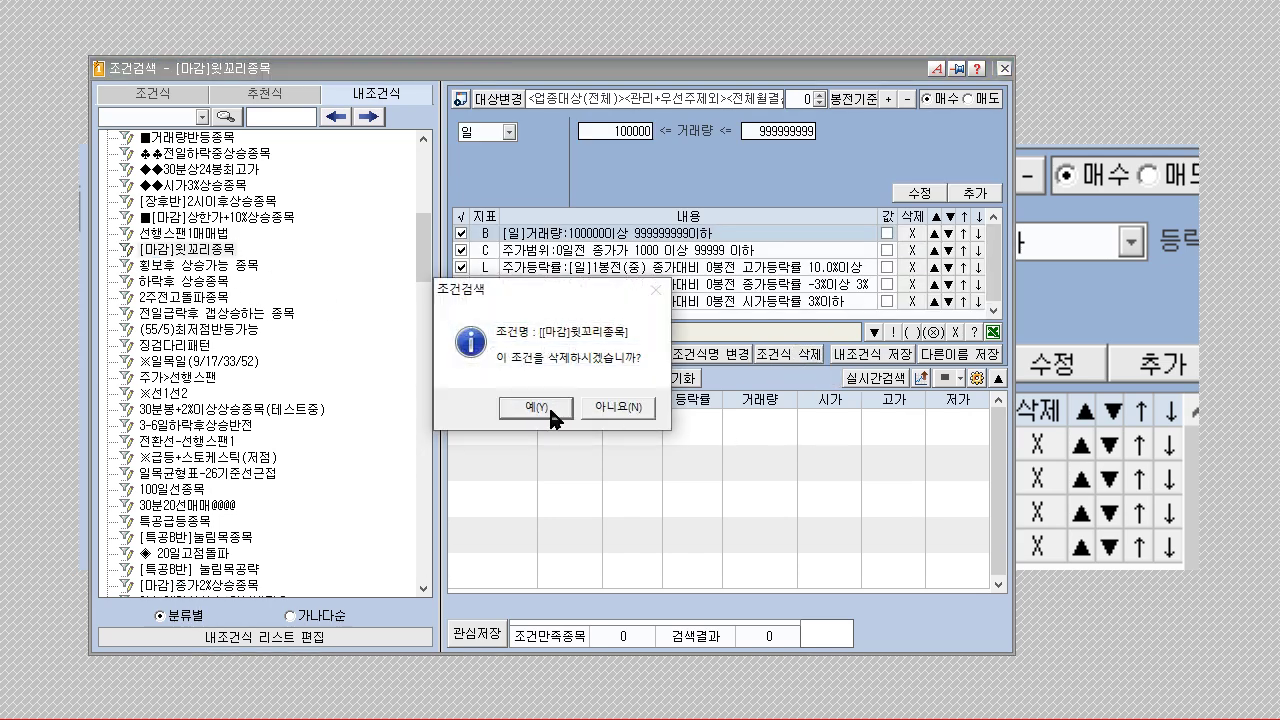
left_click(540, 406)
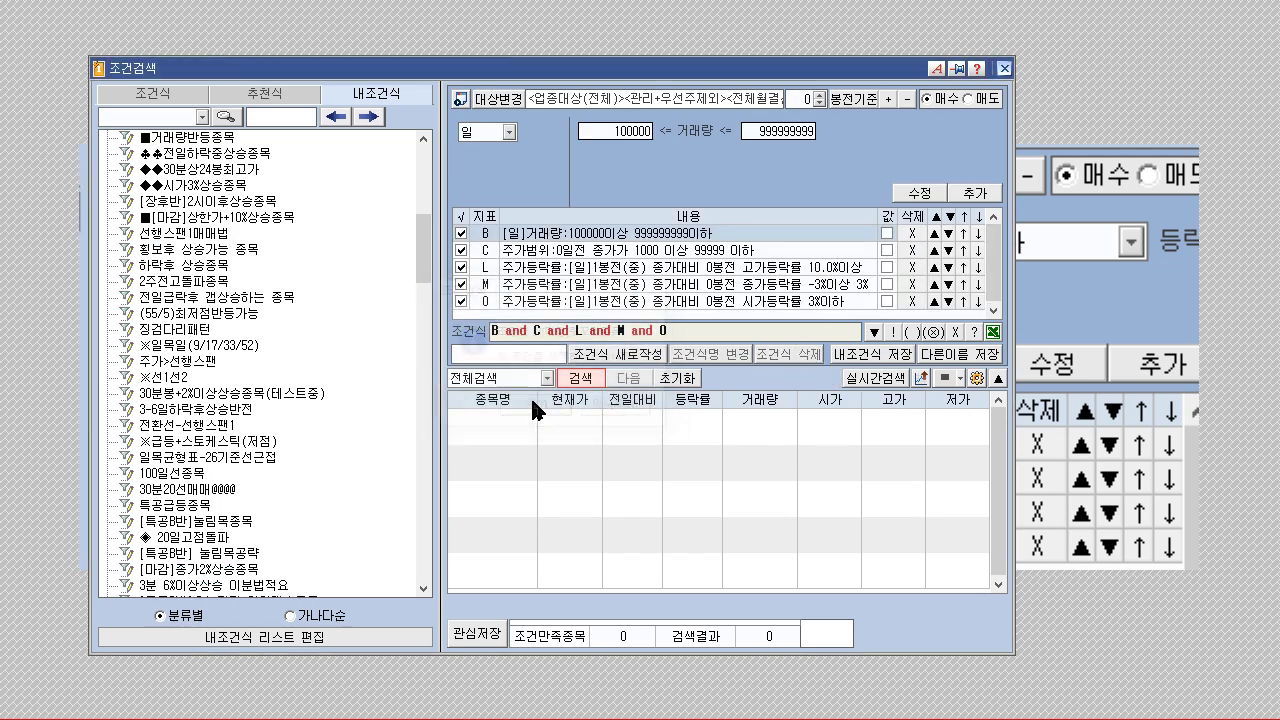
left_click(206, 236)
left_click(810, 362)
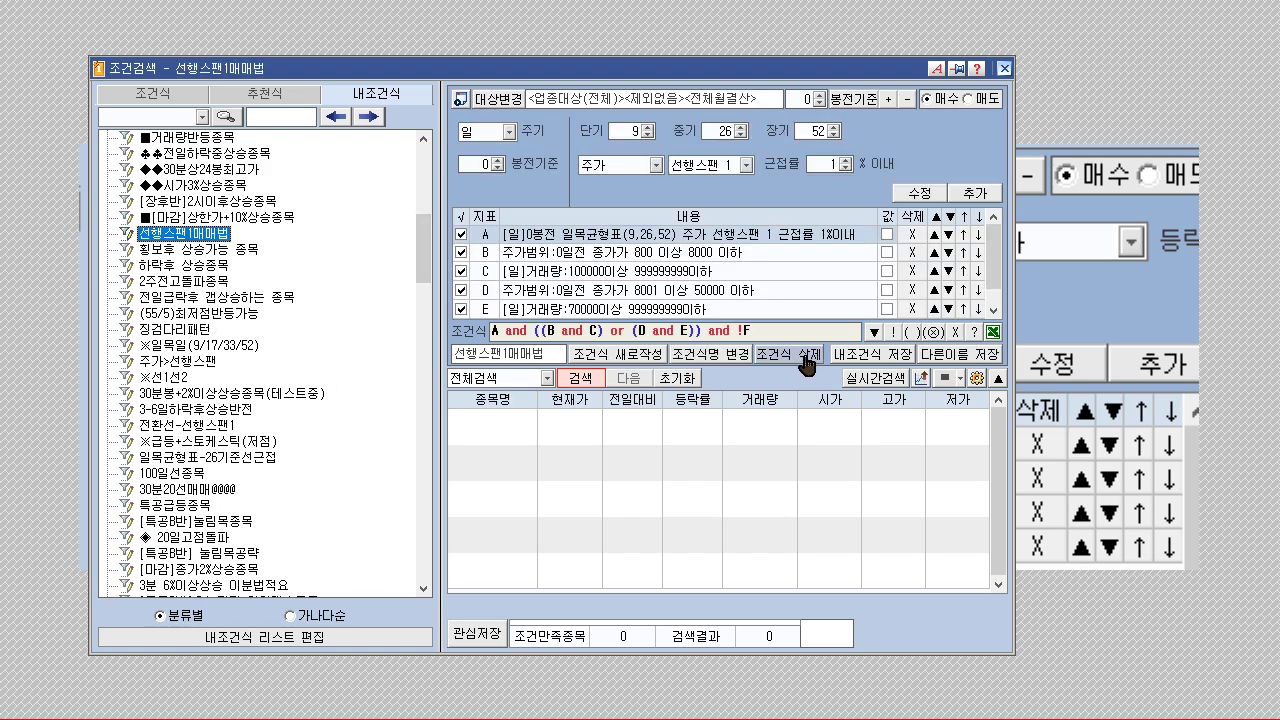
left_click(540, 408)
- Delete the saved formula 하락후 상승종목
left_click(216, 250)
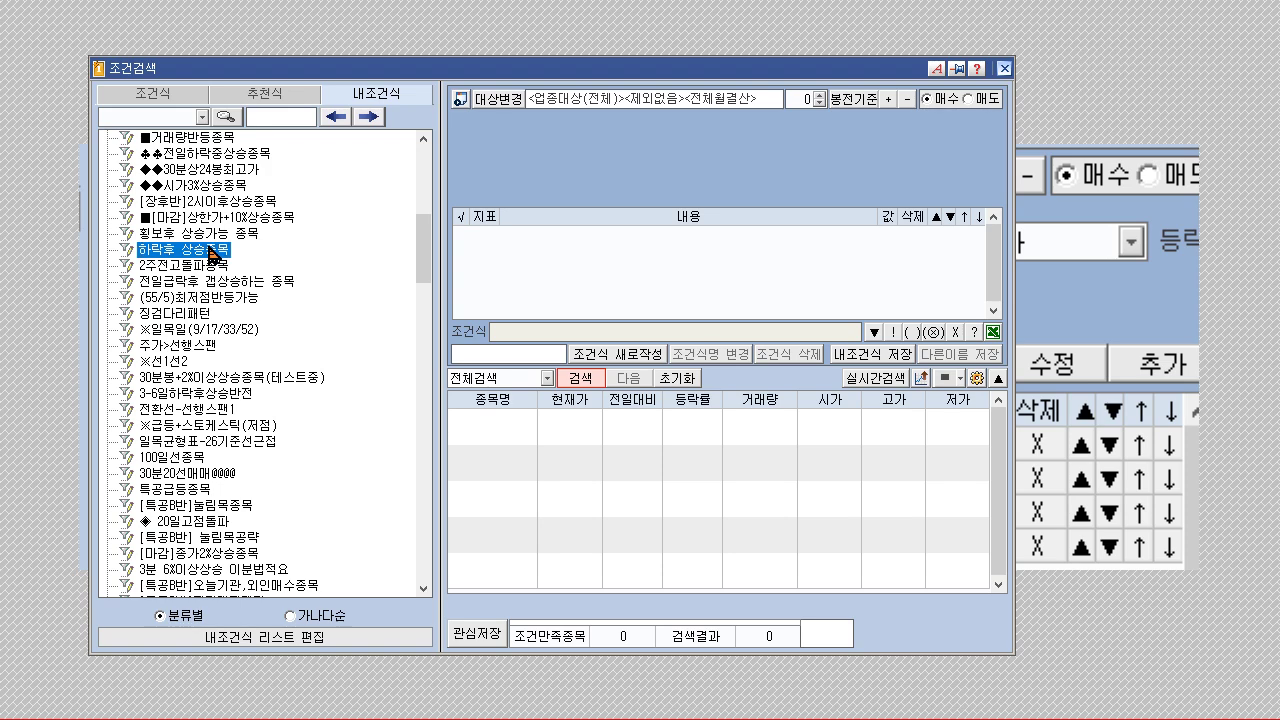
left_click(805, 360)
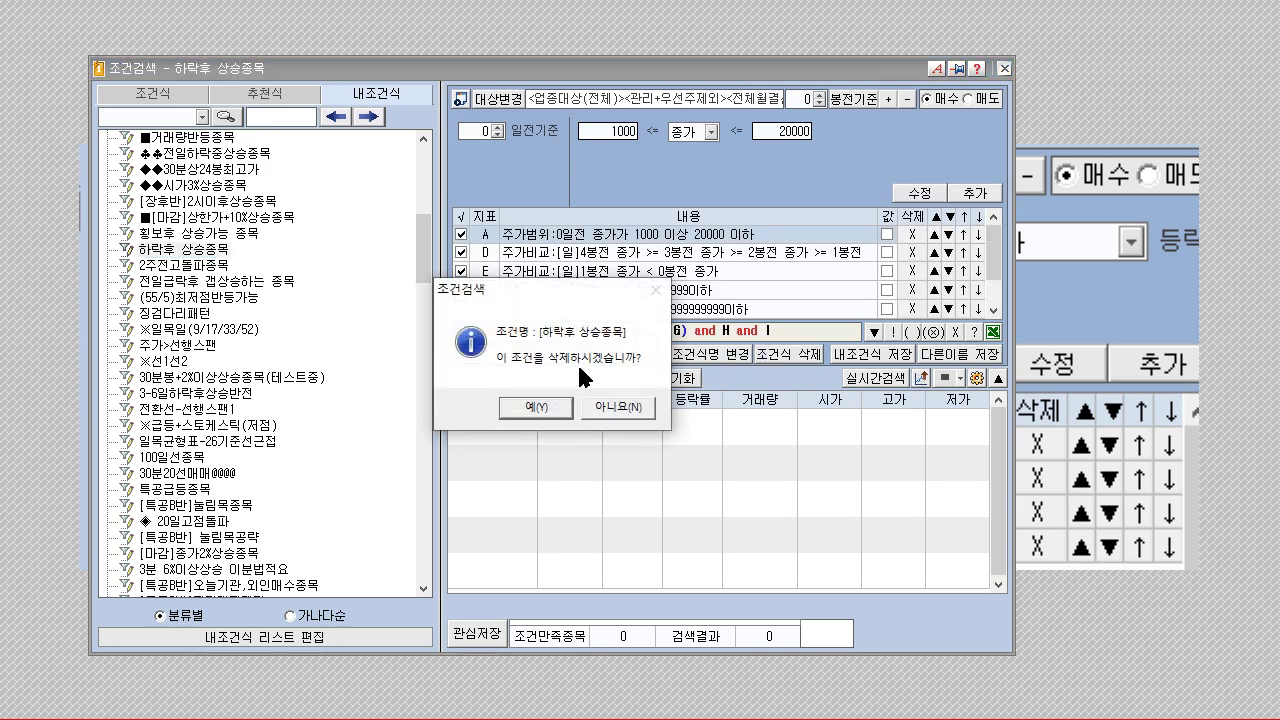
left_click(540, 405)
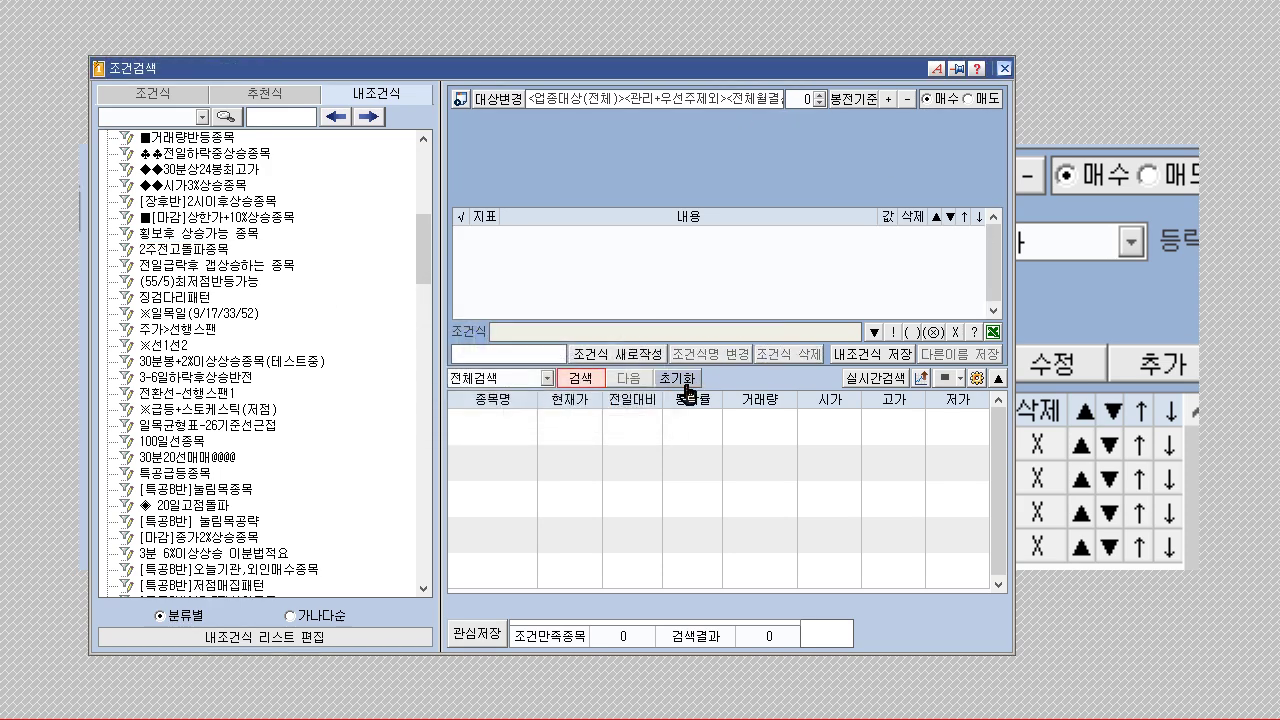
- Add ETF, 스팩 and ETN to the excluded stocks of the search target
left_click(492, 99)
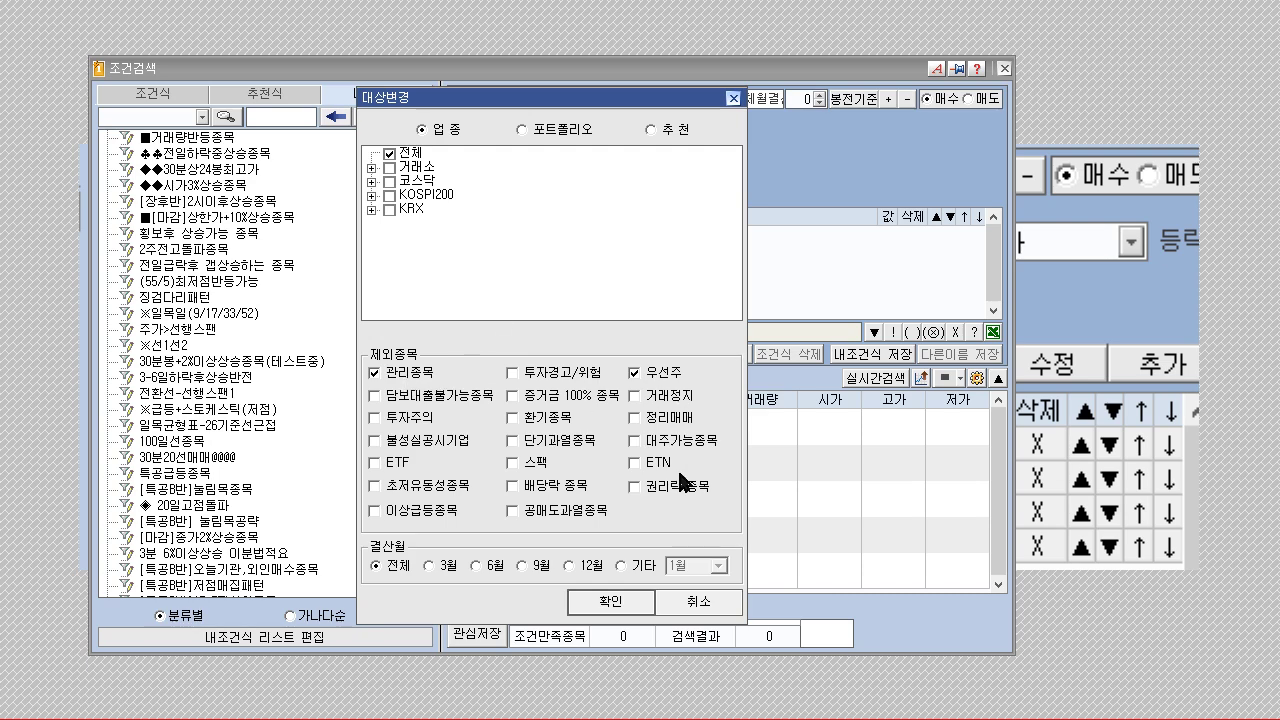
left_click(394, 464)
left_click(534, 463)
left_click(650, 466)
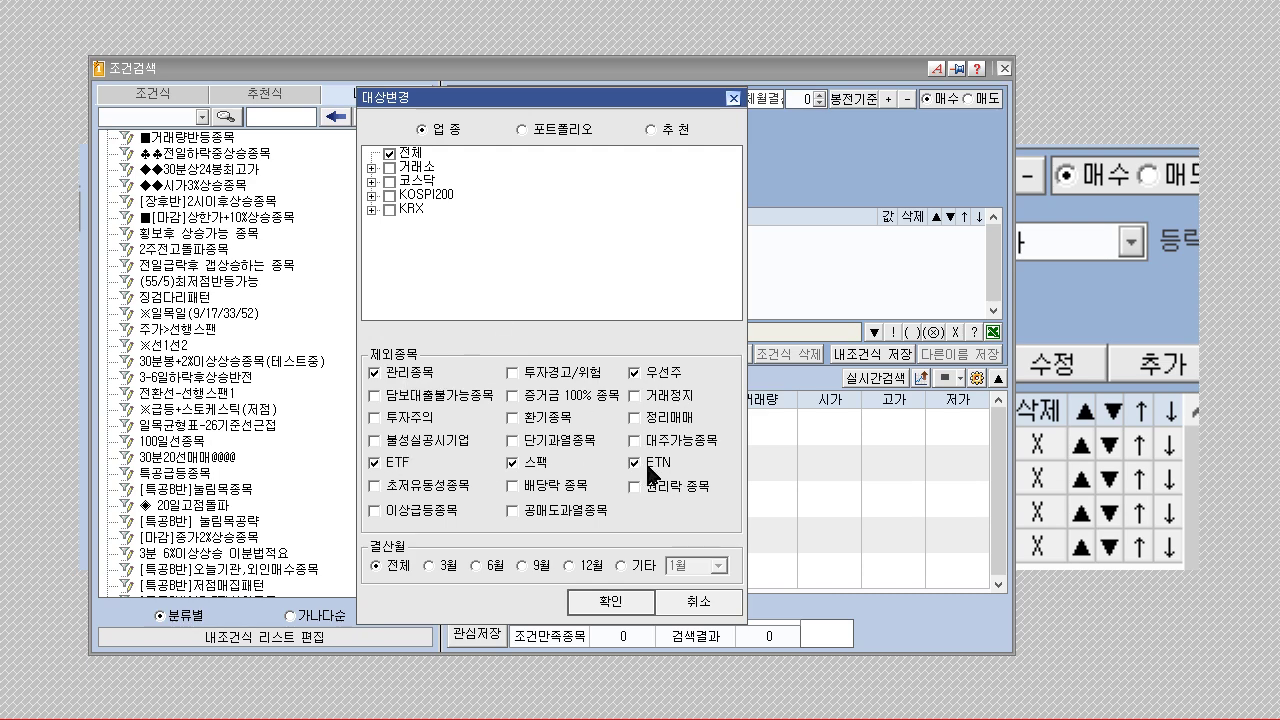
left_click(612, 604)
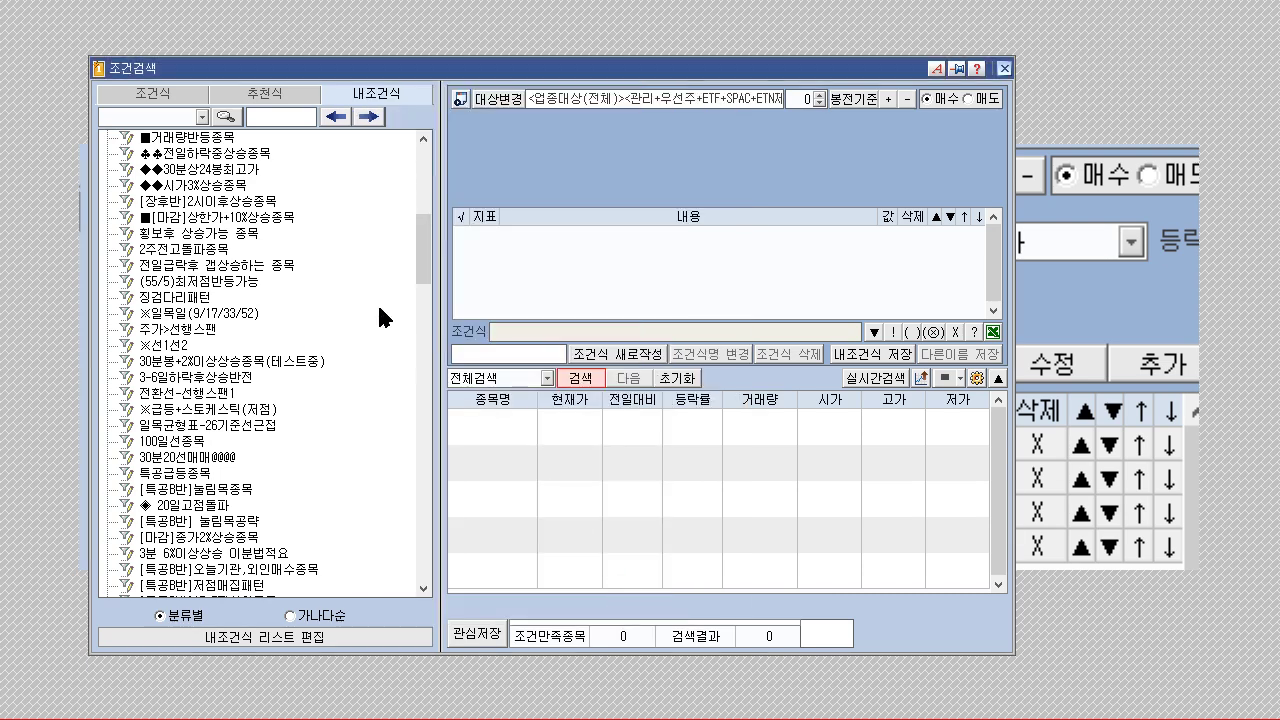
- Add a daily 거래량비율(n봉) condition comparing 0봉전 거래량 with 1봉전 거래량 at 200% 이상
left_click(139, 94)
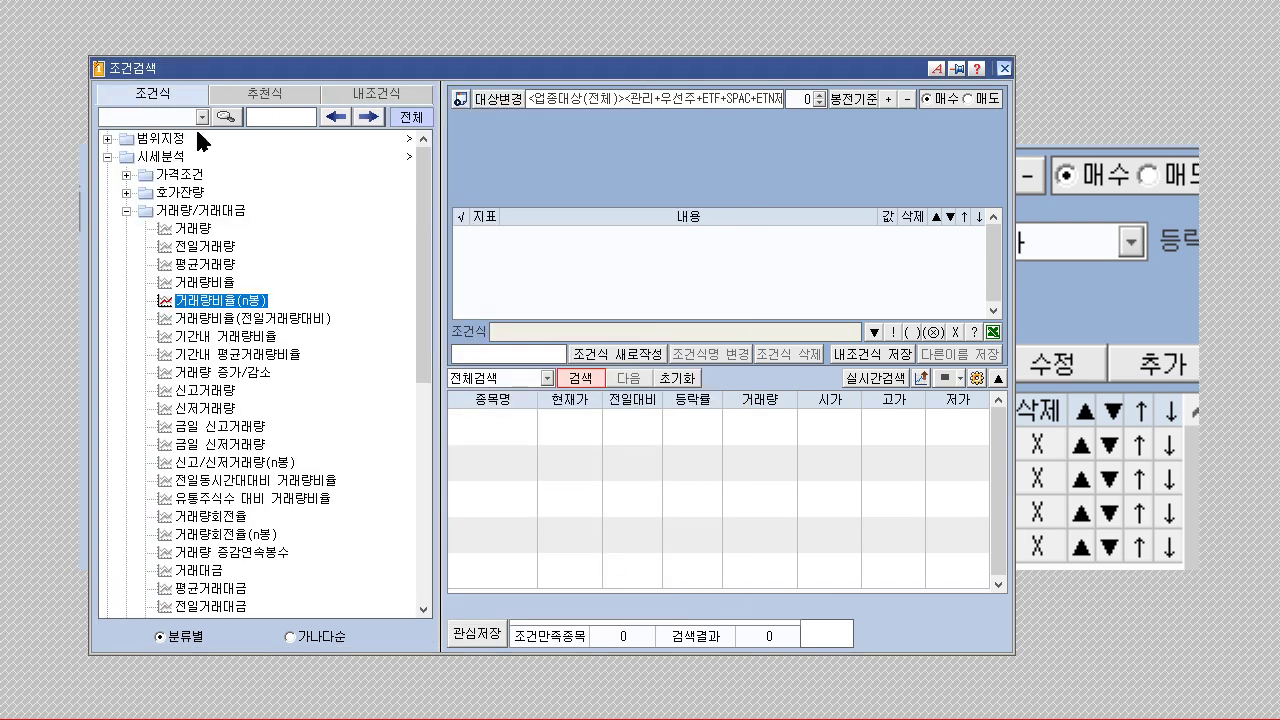
double_click(250, 302)
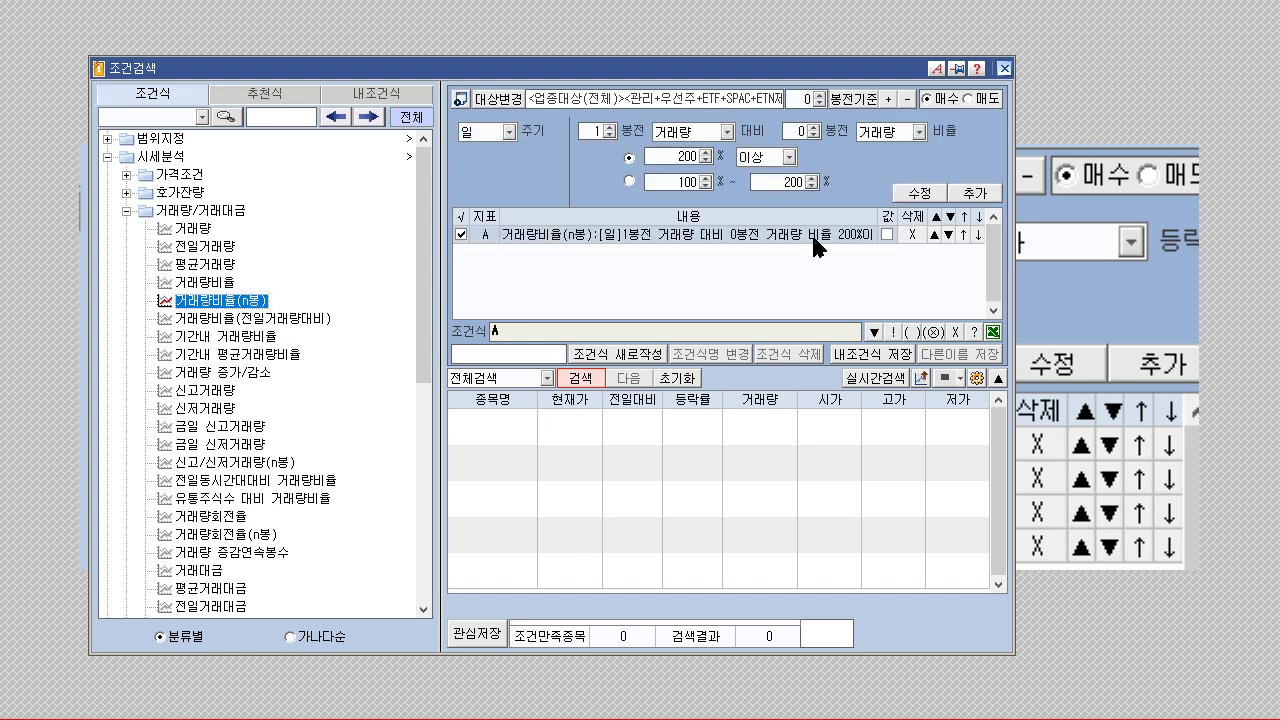
- Replace the daily volume condition with a 1분 거래량비율(n봉) condition comparing 0봉전 거래량 with 1봉전 거래량 at 500% 이상
left_click(910, 236)
left_click(238, 305)
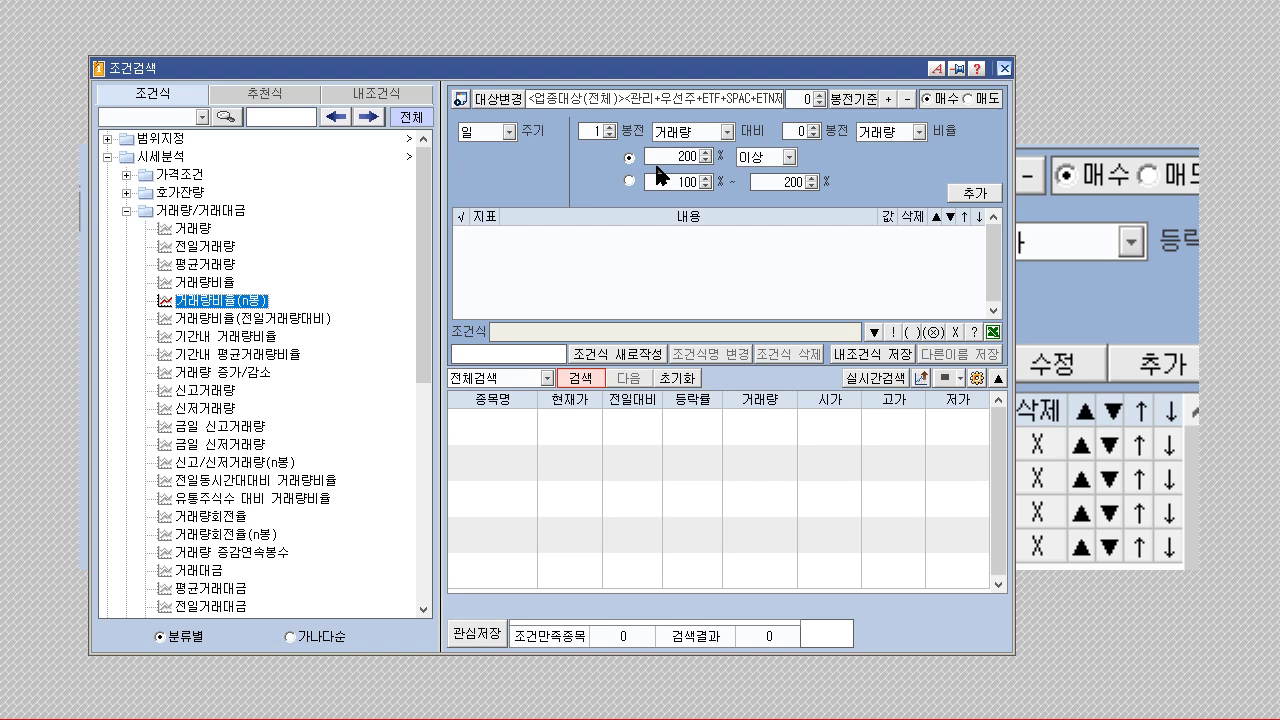
left_click(509, 131)
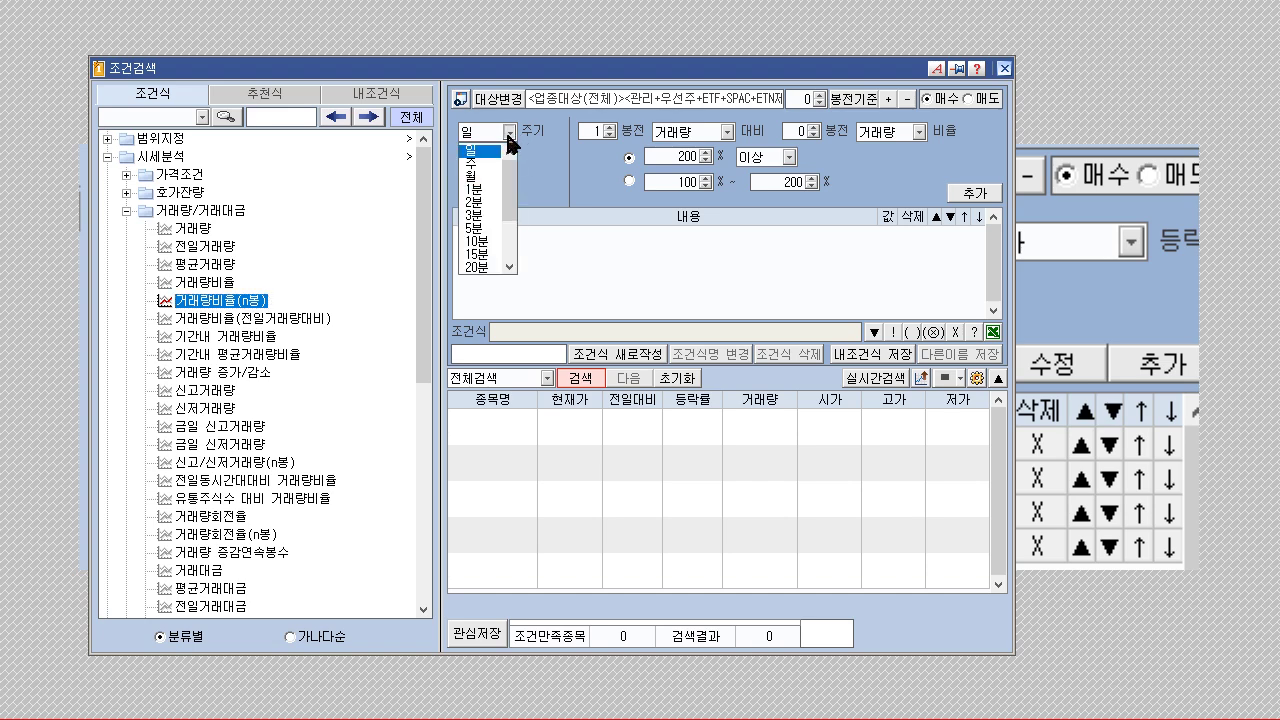
left_click(483, 190)
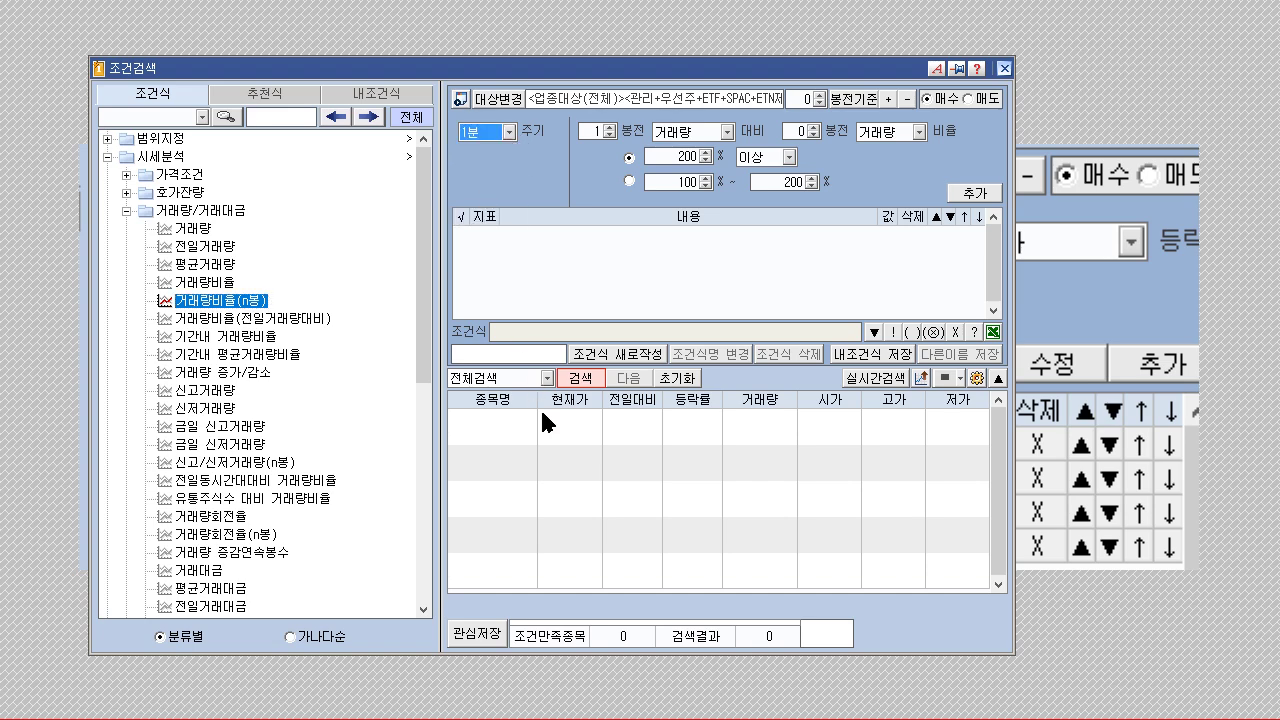
double_click(676, 158)
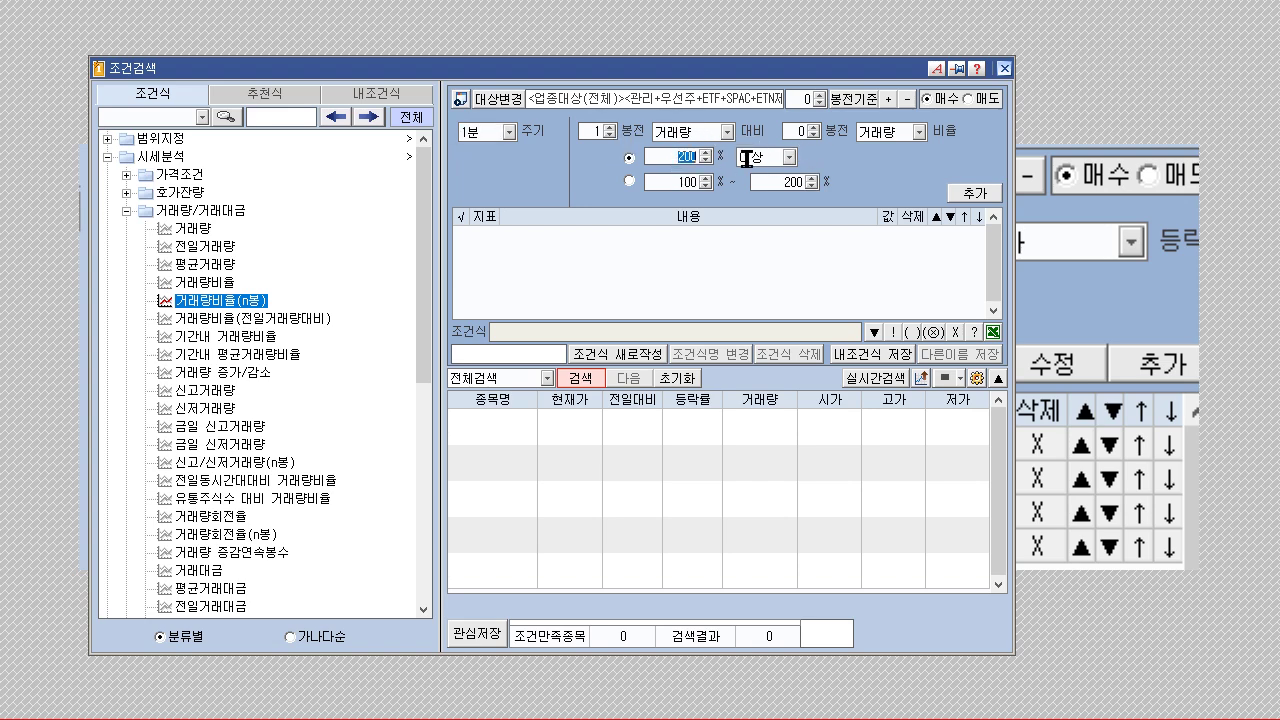
type("5")
left_click(965, 192)
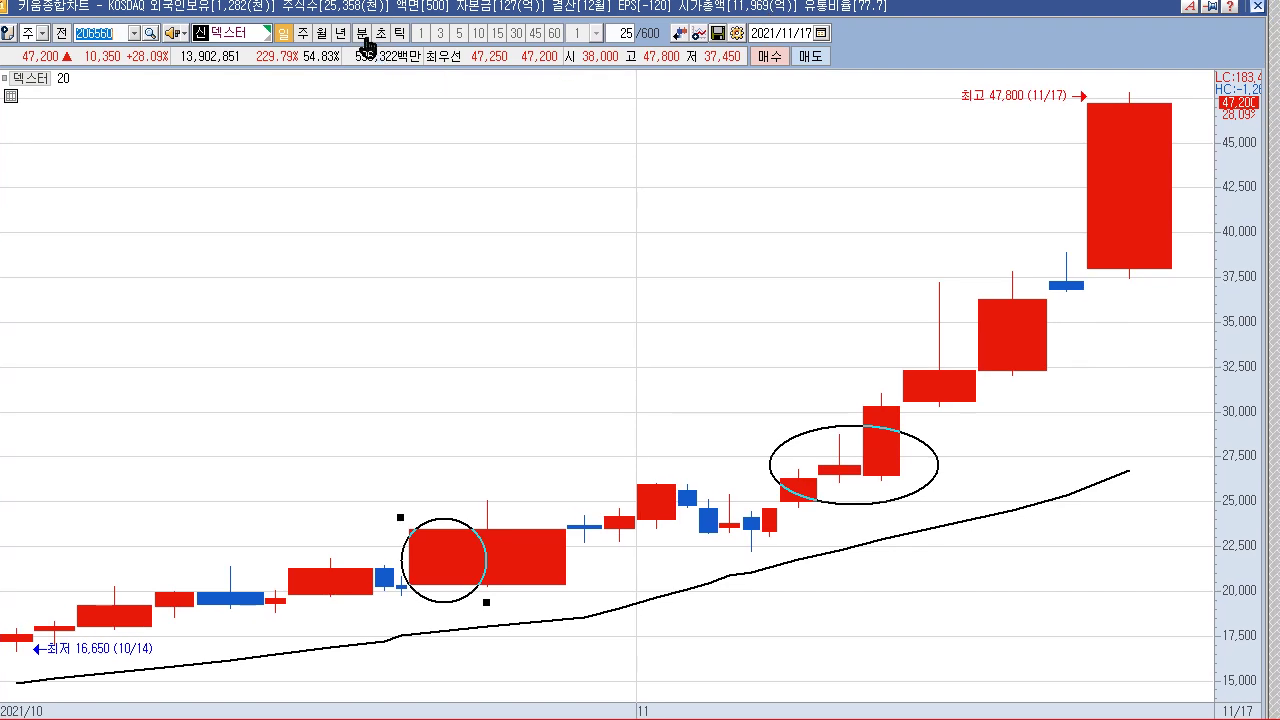
- Examine the 1-minute candles of 덱스터 on 11/17, focusing on the rise between about 09:30 and 09:47
left_click(362, 33)
left_click_drag(530, 487, 592, 500)
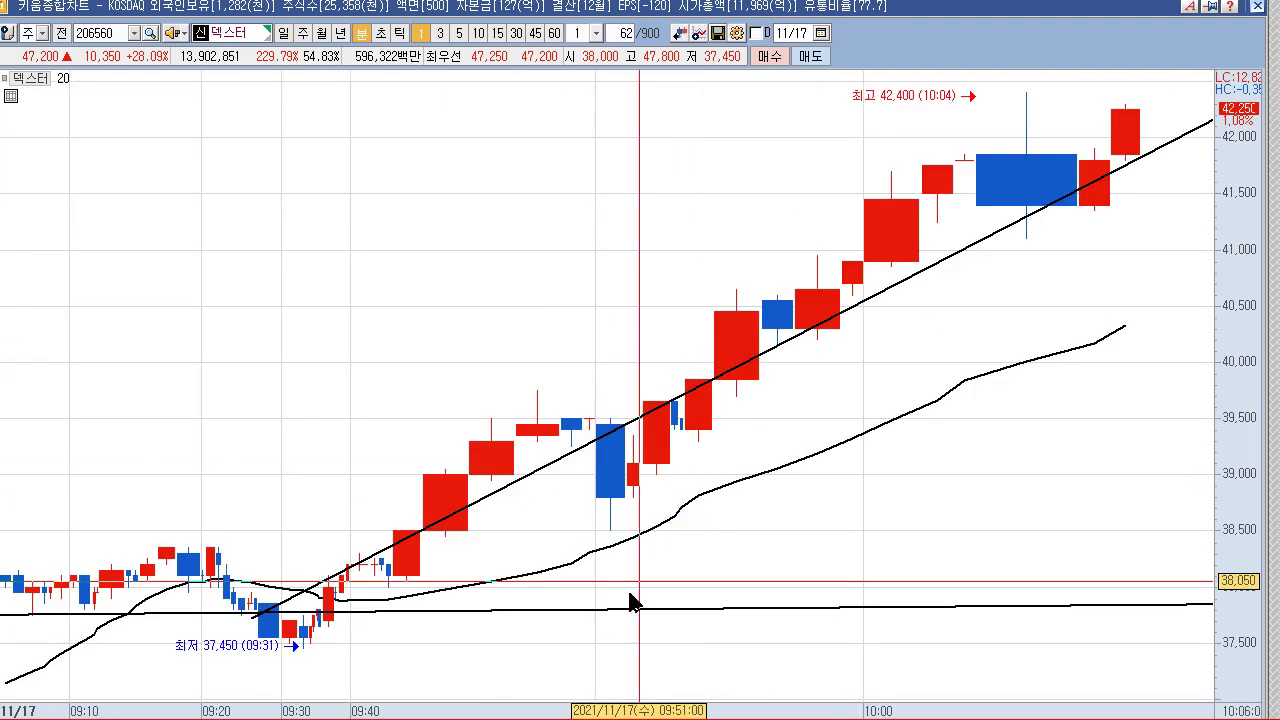
left_click_drag(251, 509, 508, 451)
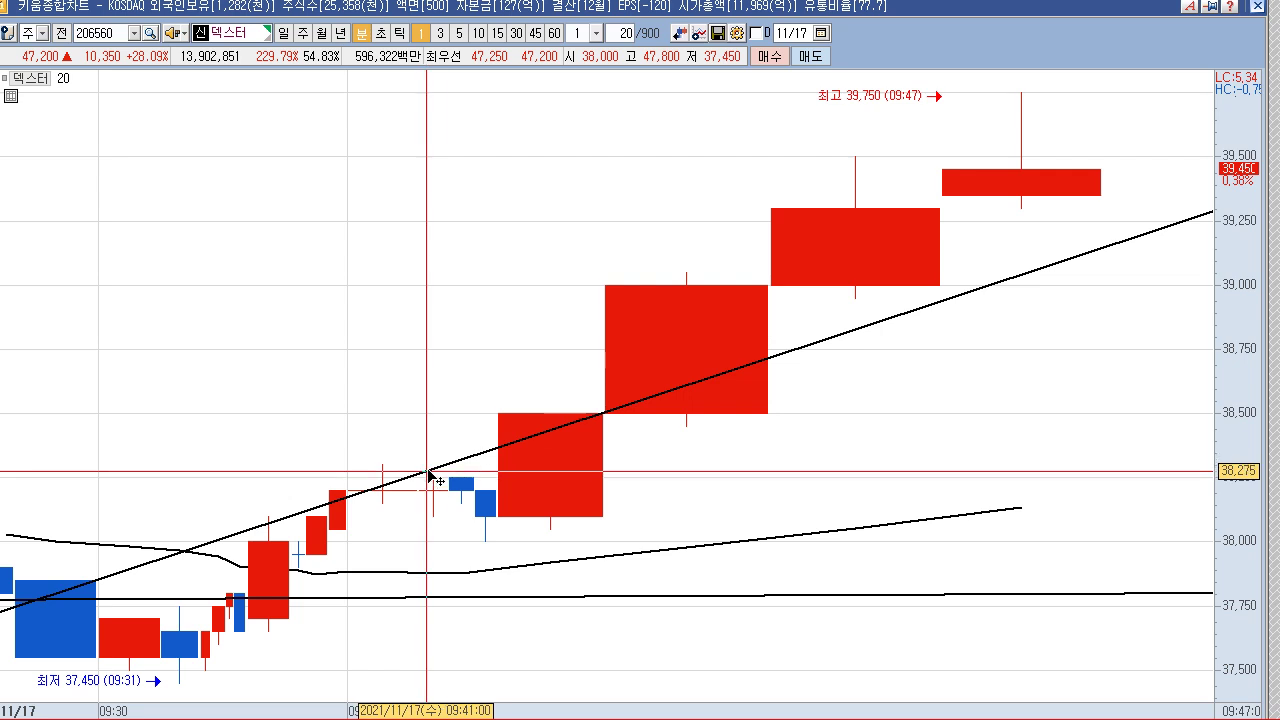
mouse_move(487, 514)
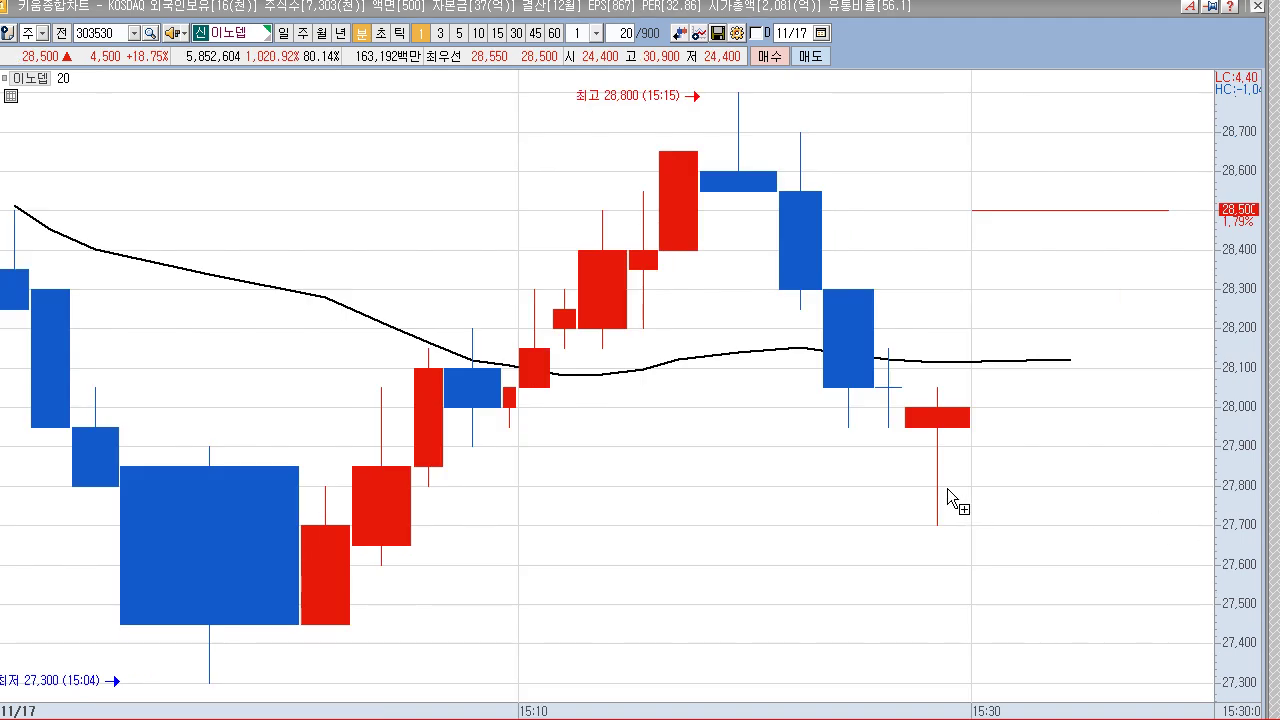
- Examine the 1-minute candles of 이노뎁 on 11/17, focusing on the rise between about 14:10 and 14:17
scroll(740, 548, "down", 10)
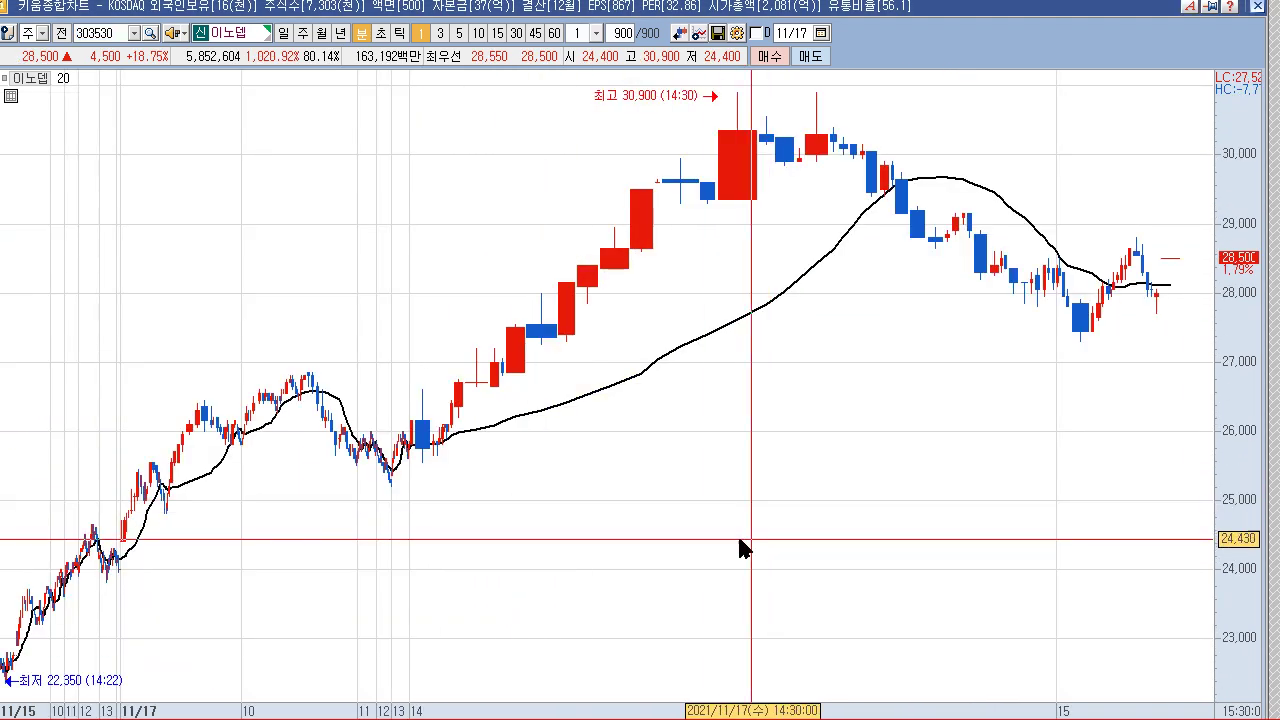
scroll(434, 577, "up", 10)
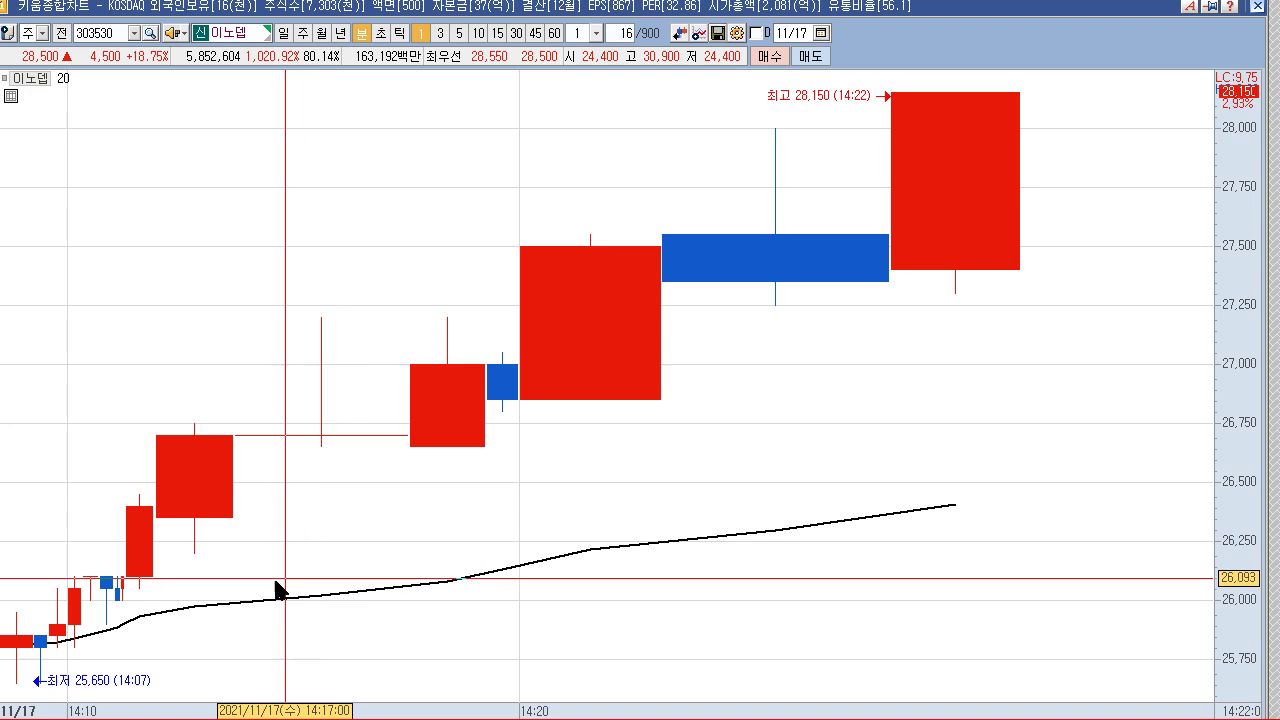
left_click_drag(23, 527, 269, 497)
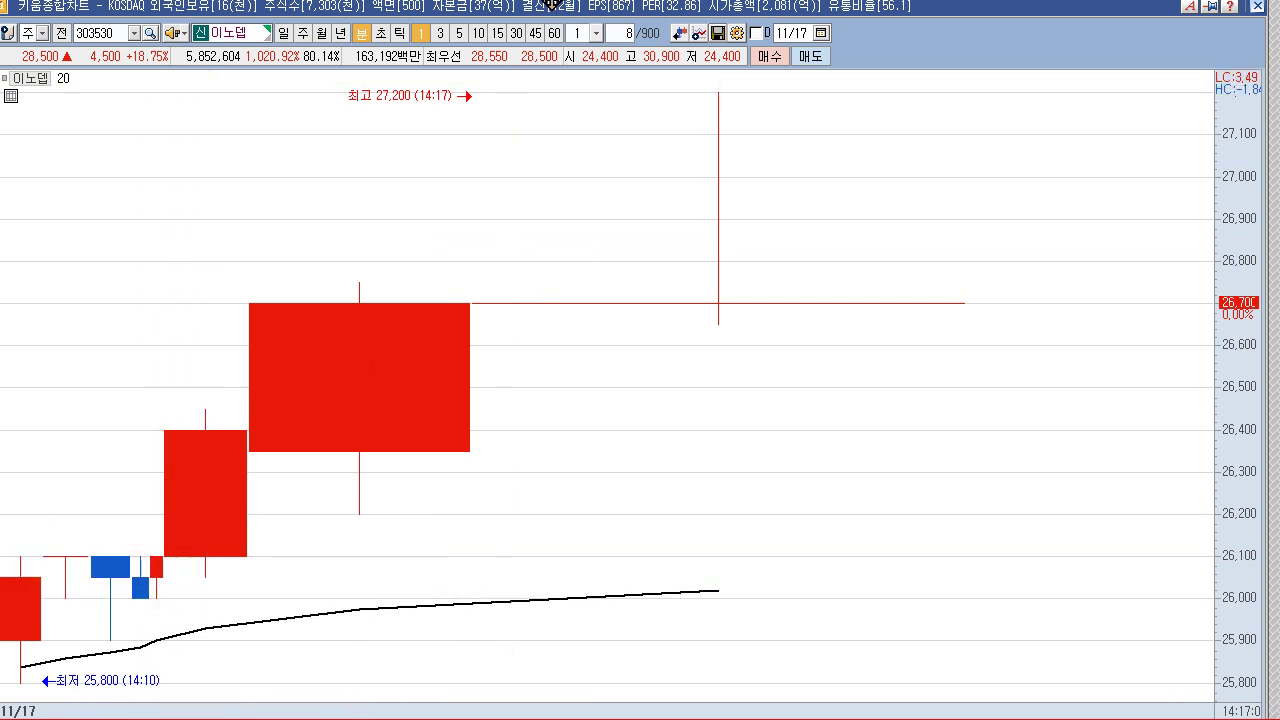
left_click_drag(561, 13, 650, 28)
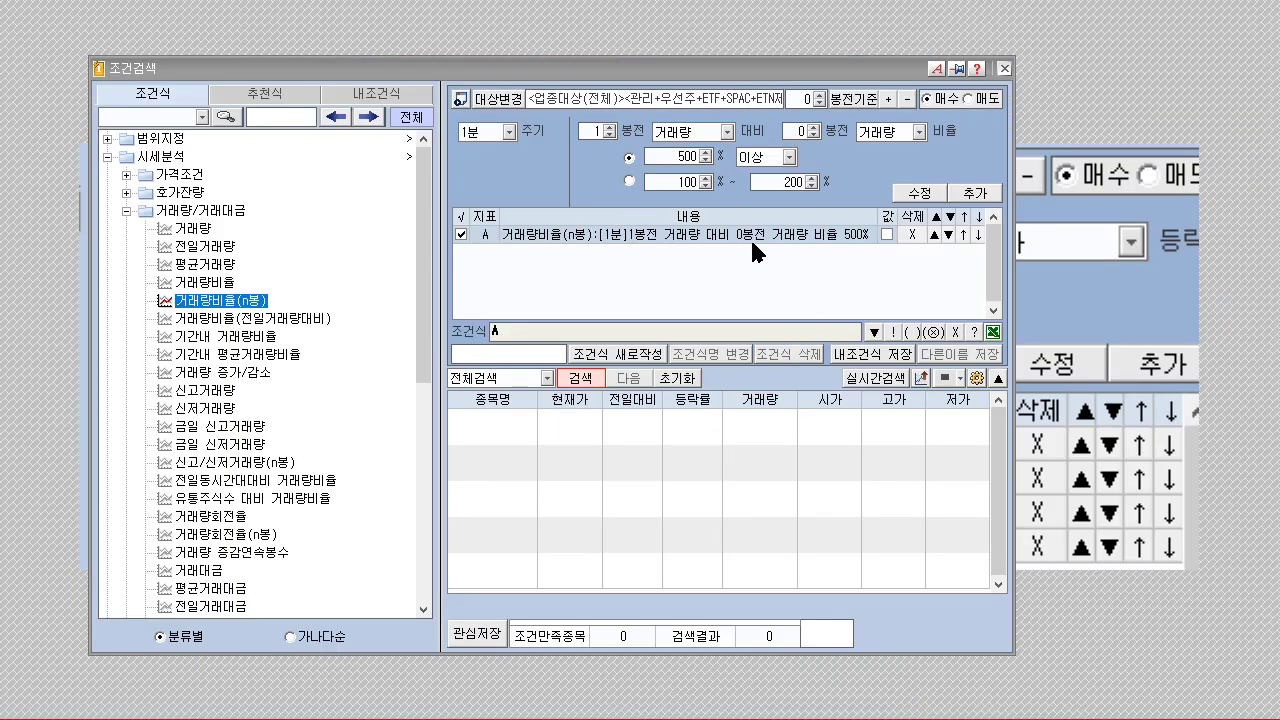
- Run the search with the 1분 volume ratio condition and look through the matching stocks
double_click(679, 158)
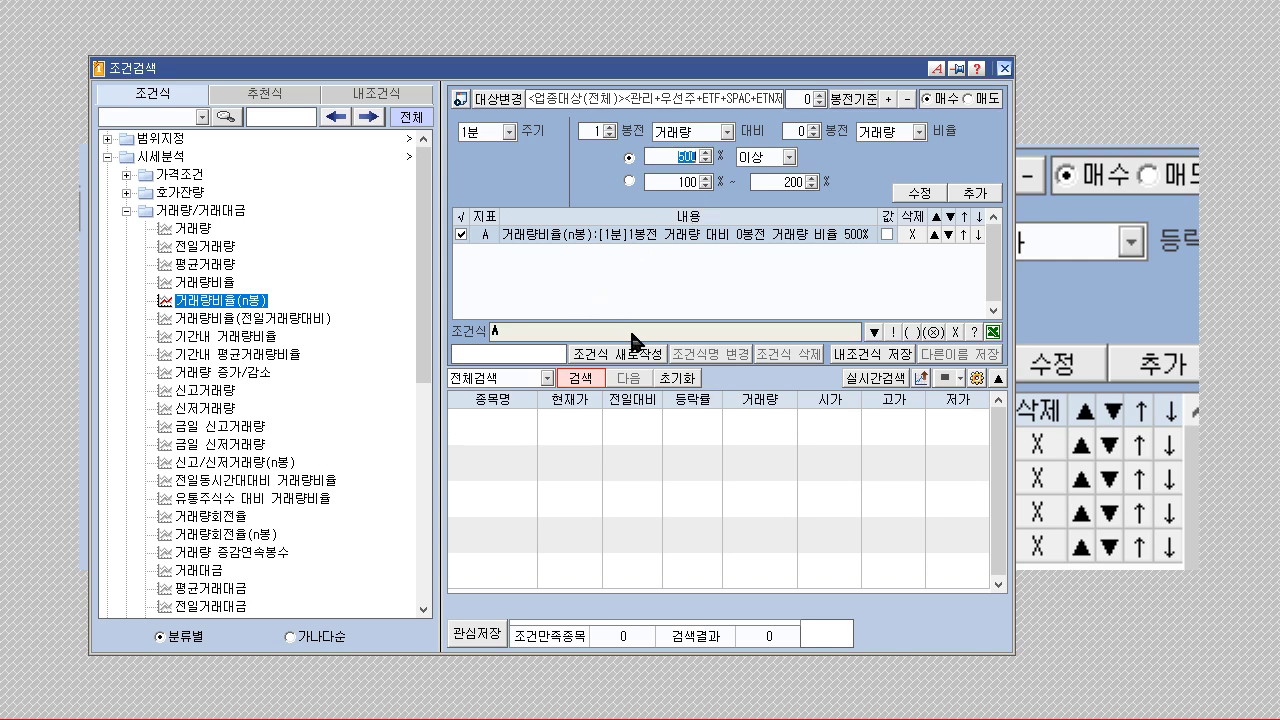
left_click(590, 380)
scroll(804, 473, "down", 5)
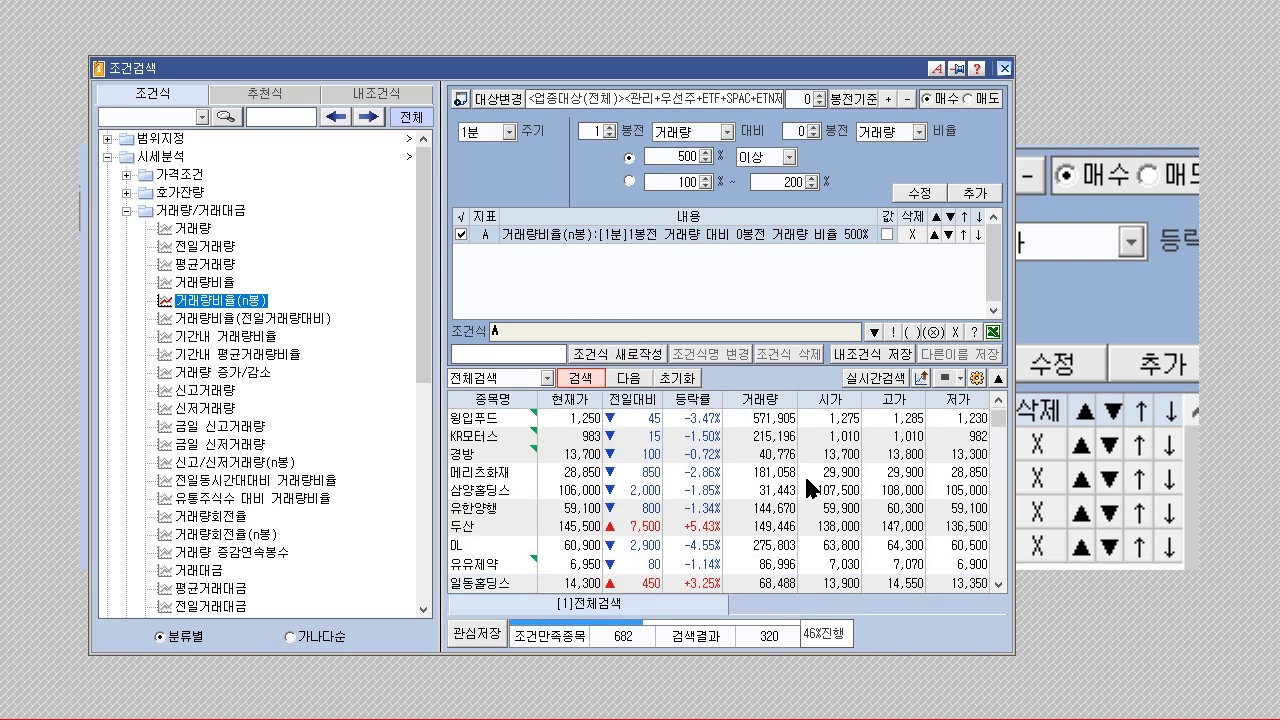
scroll(797, 518, "down", 5)
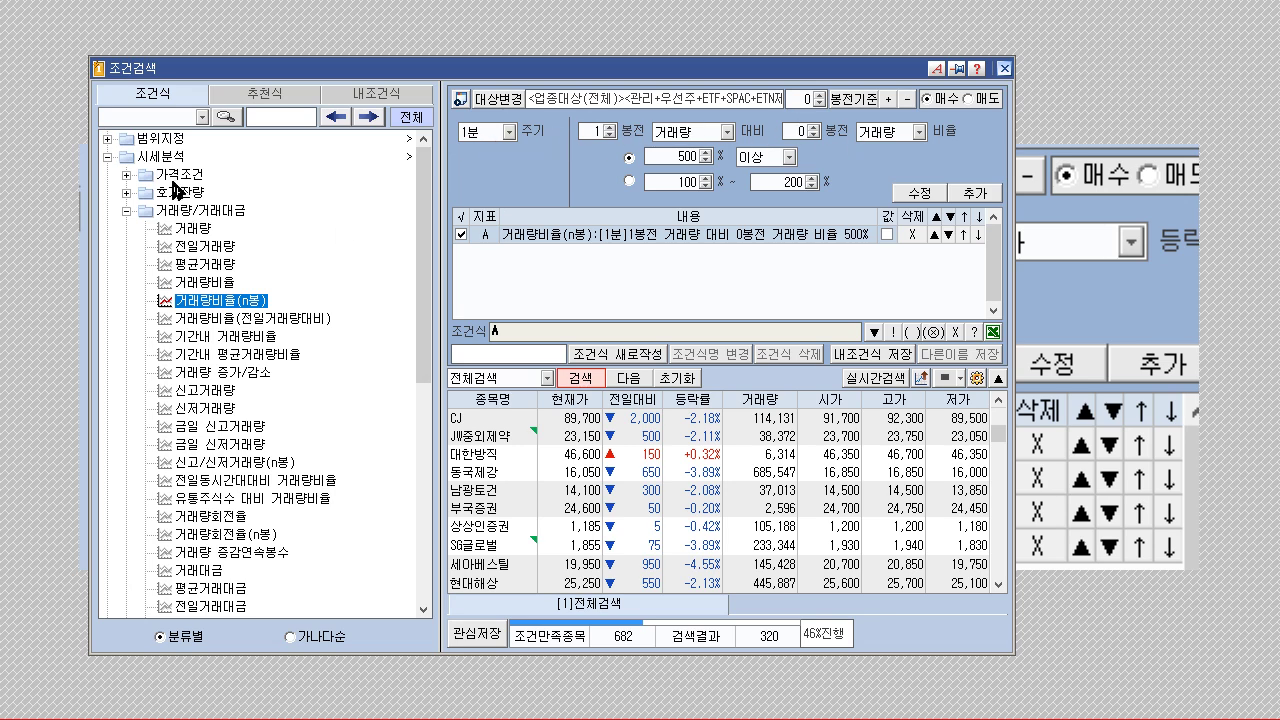
- Expand the 시세분석 category in the condition tree
double_click(157, 158)
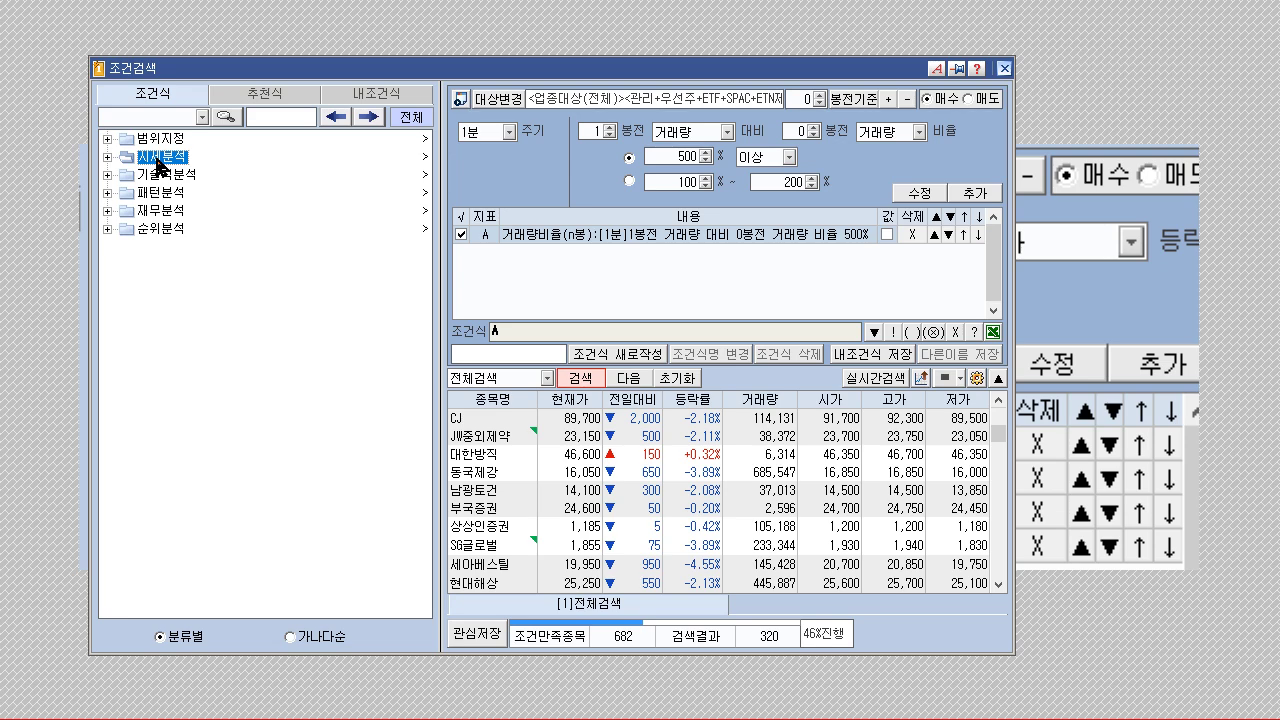
left_click(108, 157)
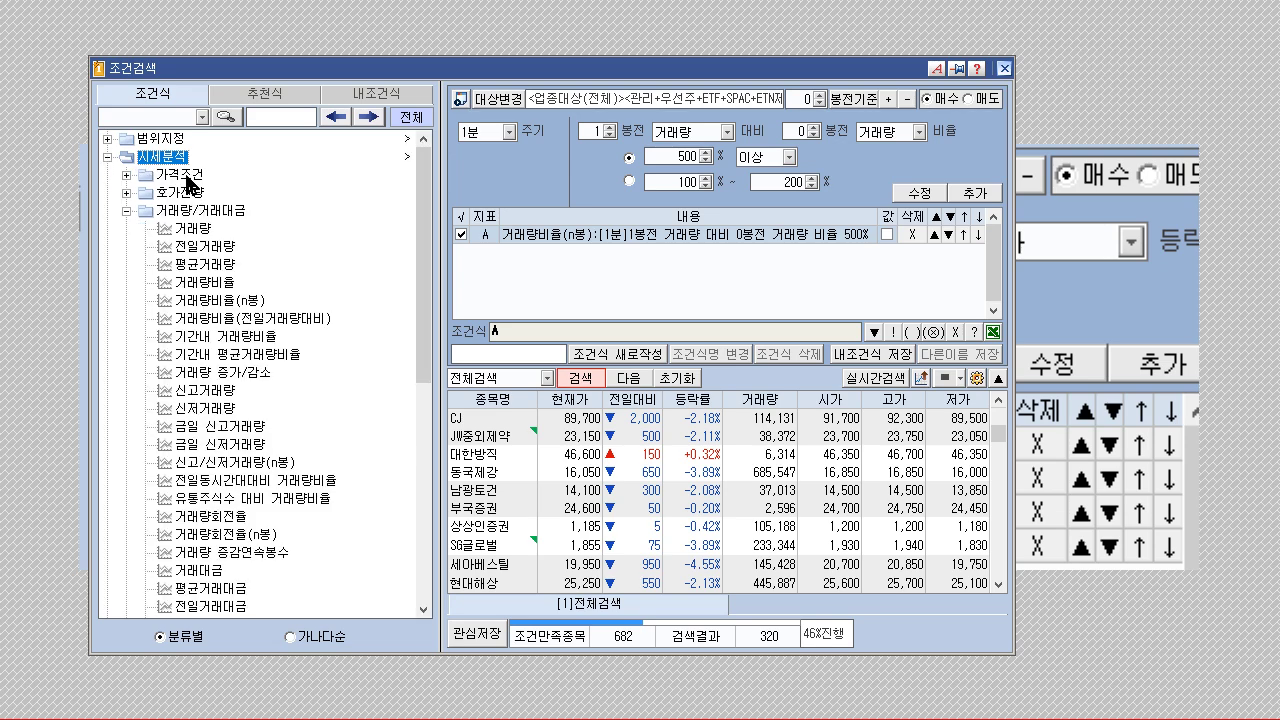